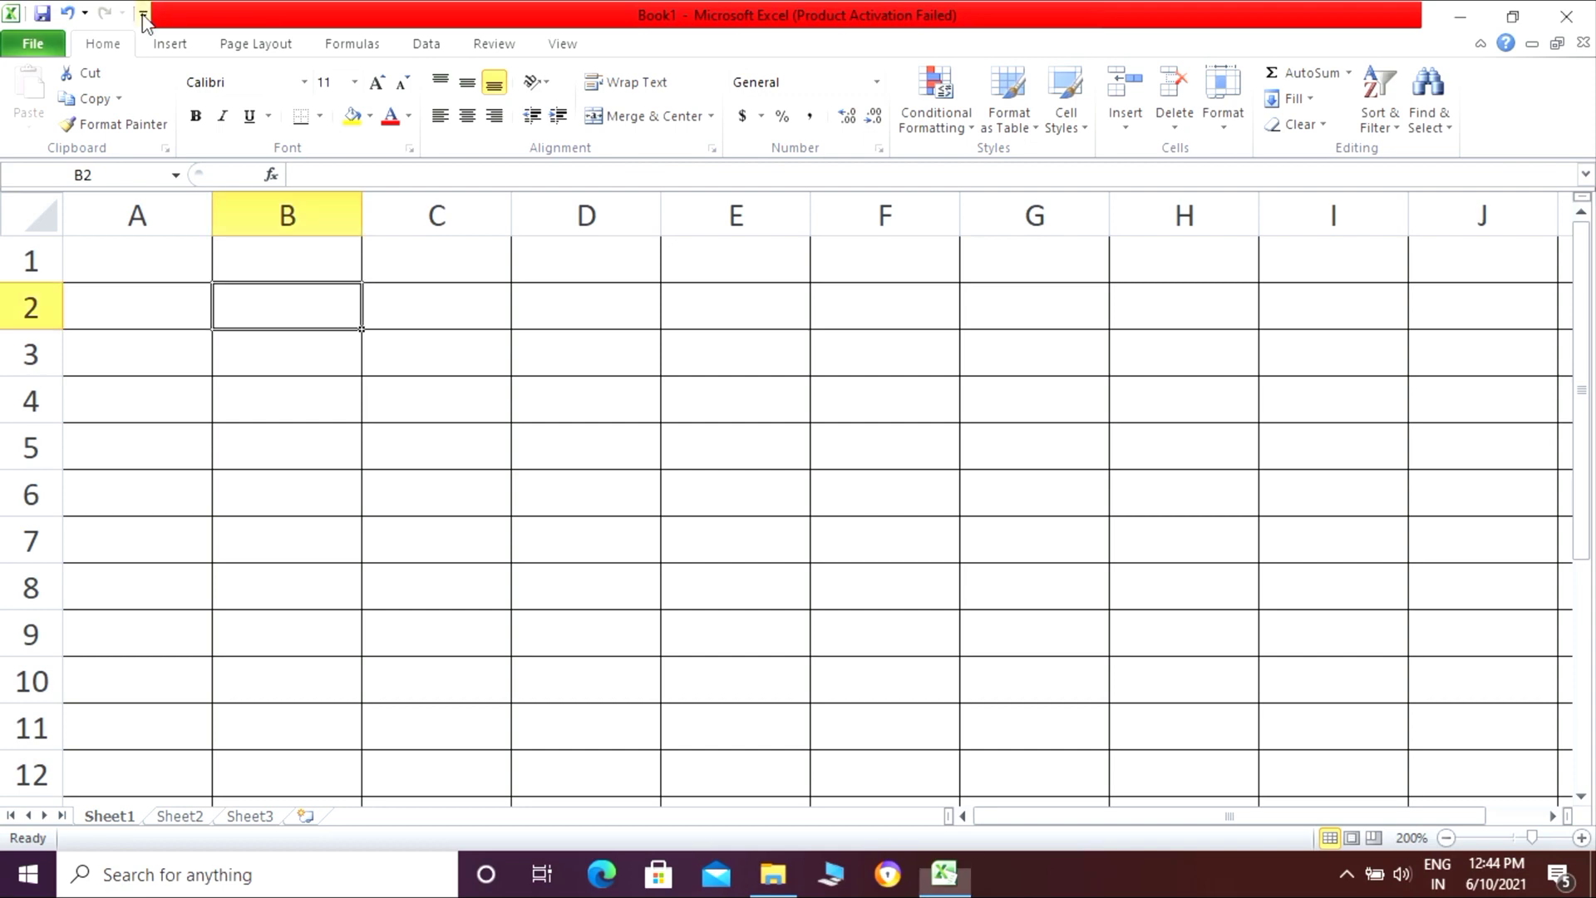
- Review the Quick Access Toolbar customization options and the Insert, Page Layout and Home command groups
left_click(143, 14)
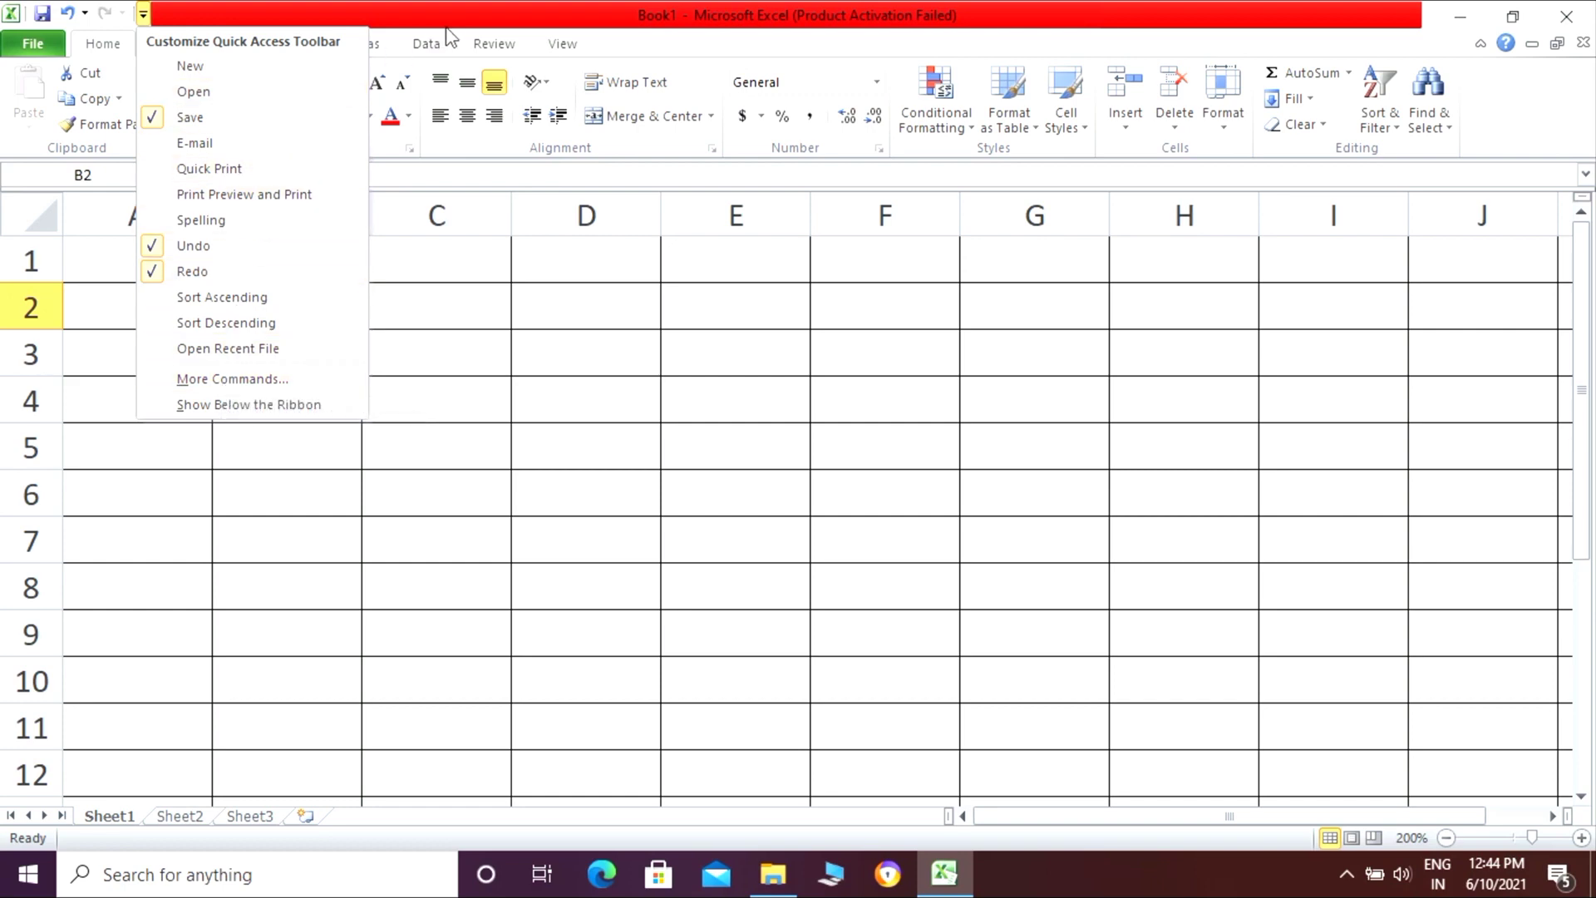
left_click(475, 18)
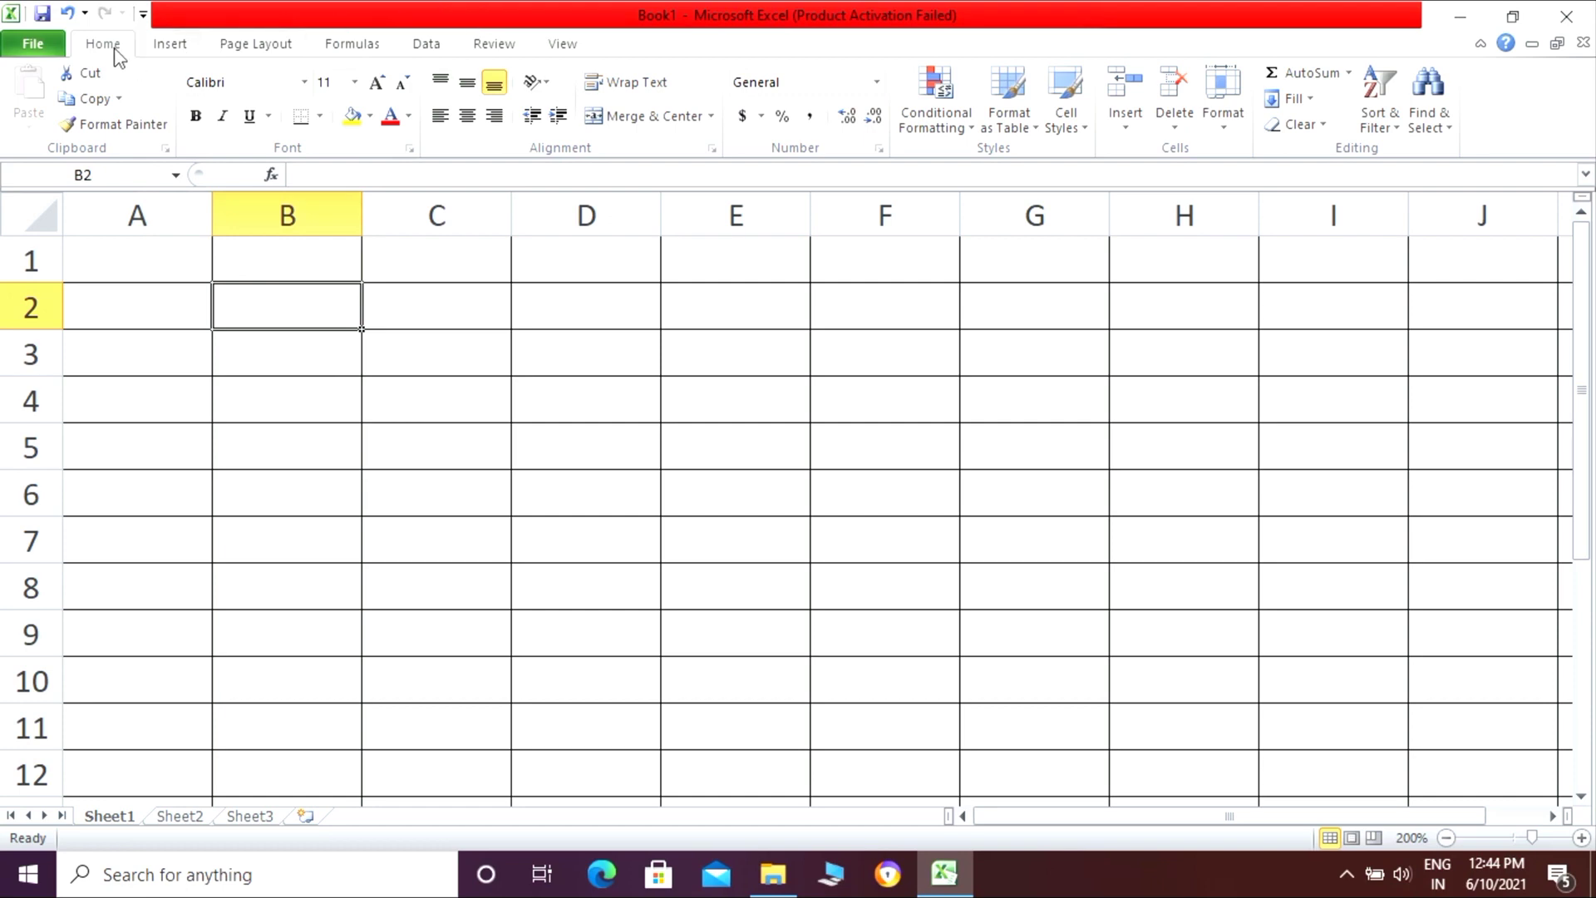
left_click(160, 51)
left_click(244, 52)
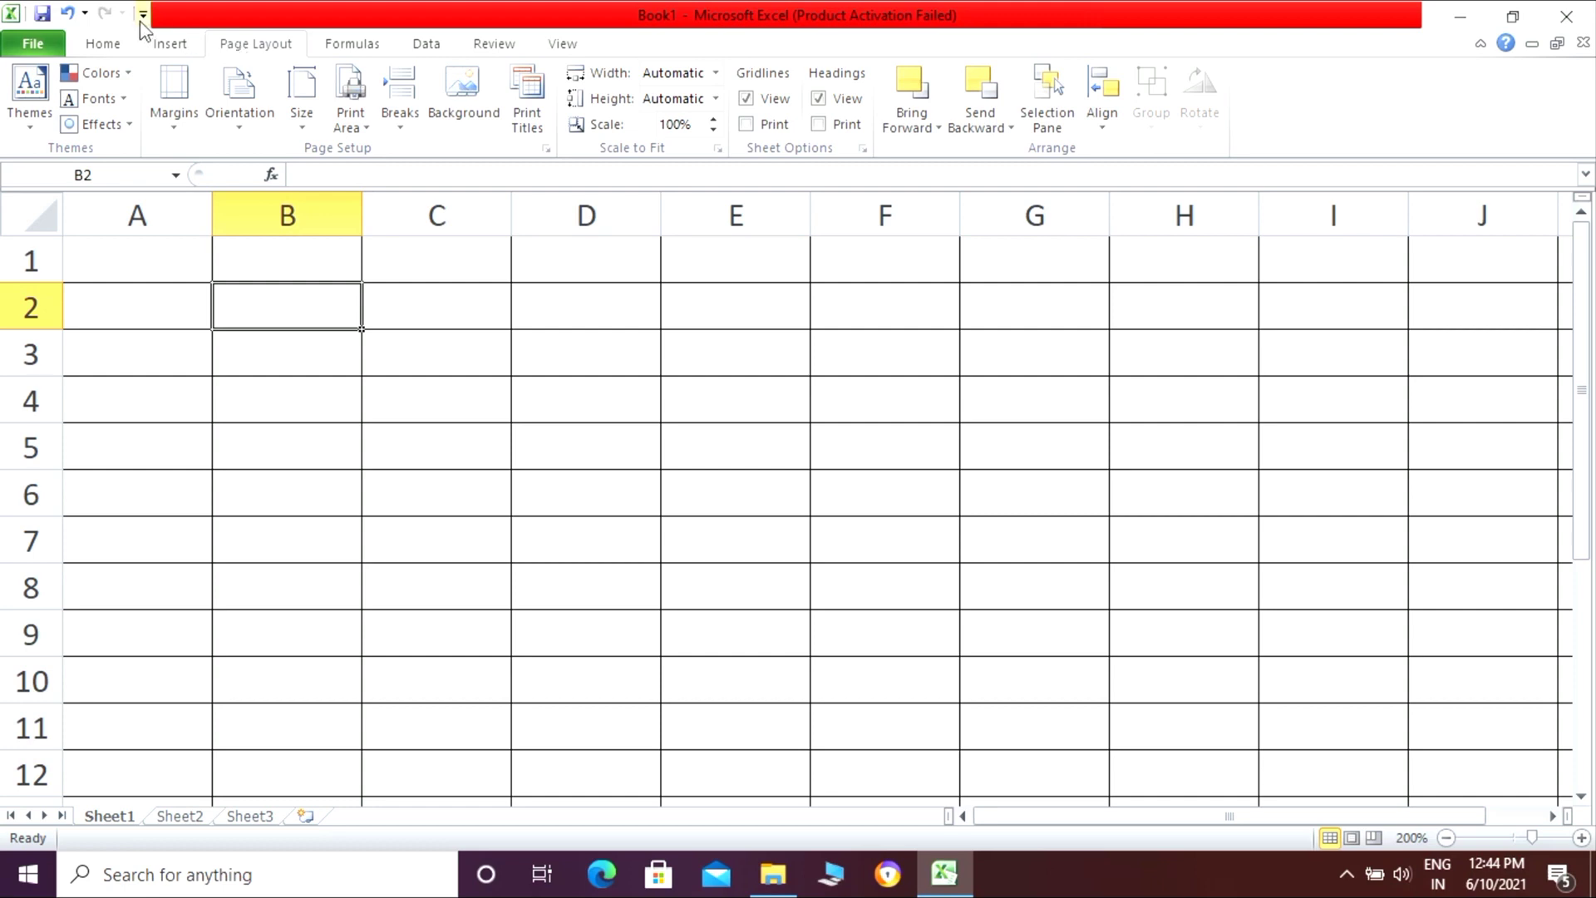
left_click(114, 48)
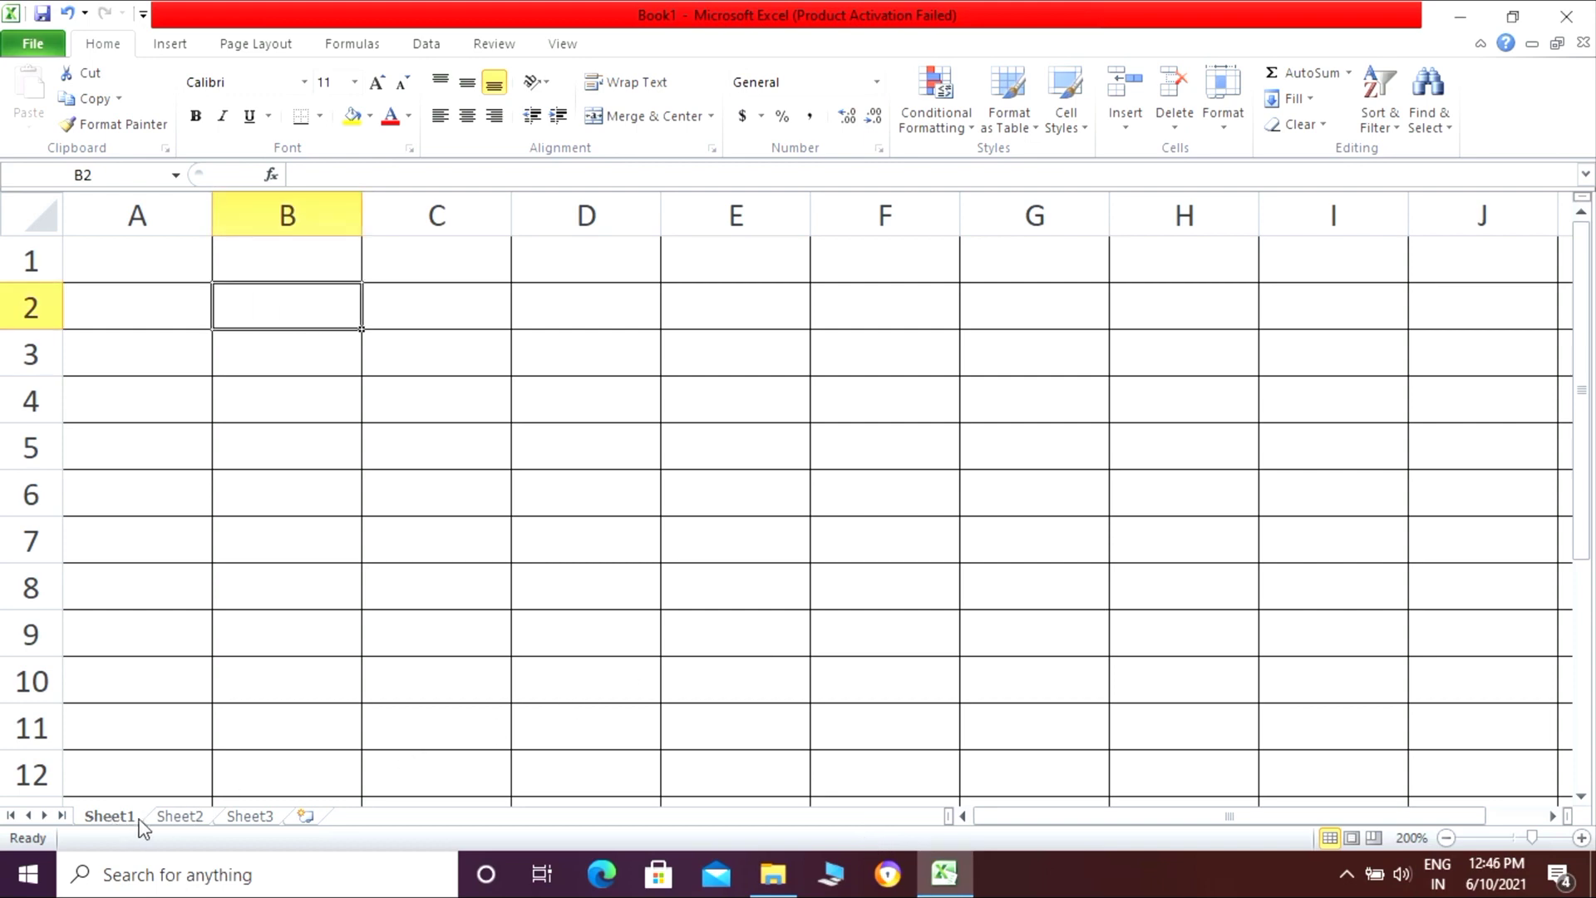
- Look through the Sheet2 and Sheet3 worksheets and return to Sheet1
left_click(187, 819)
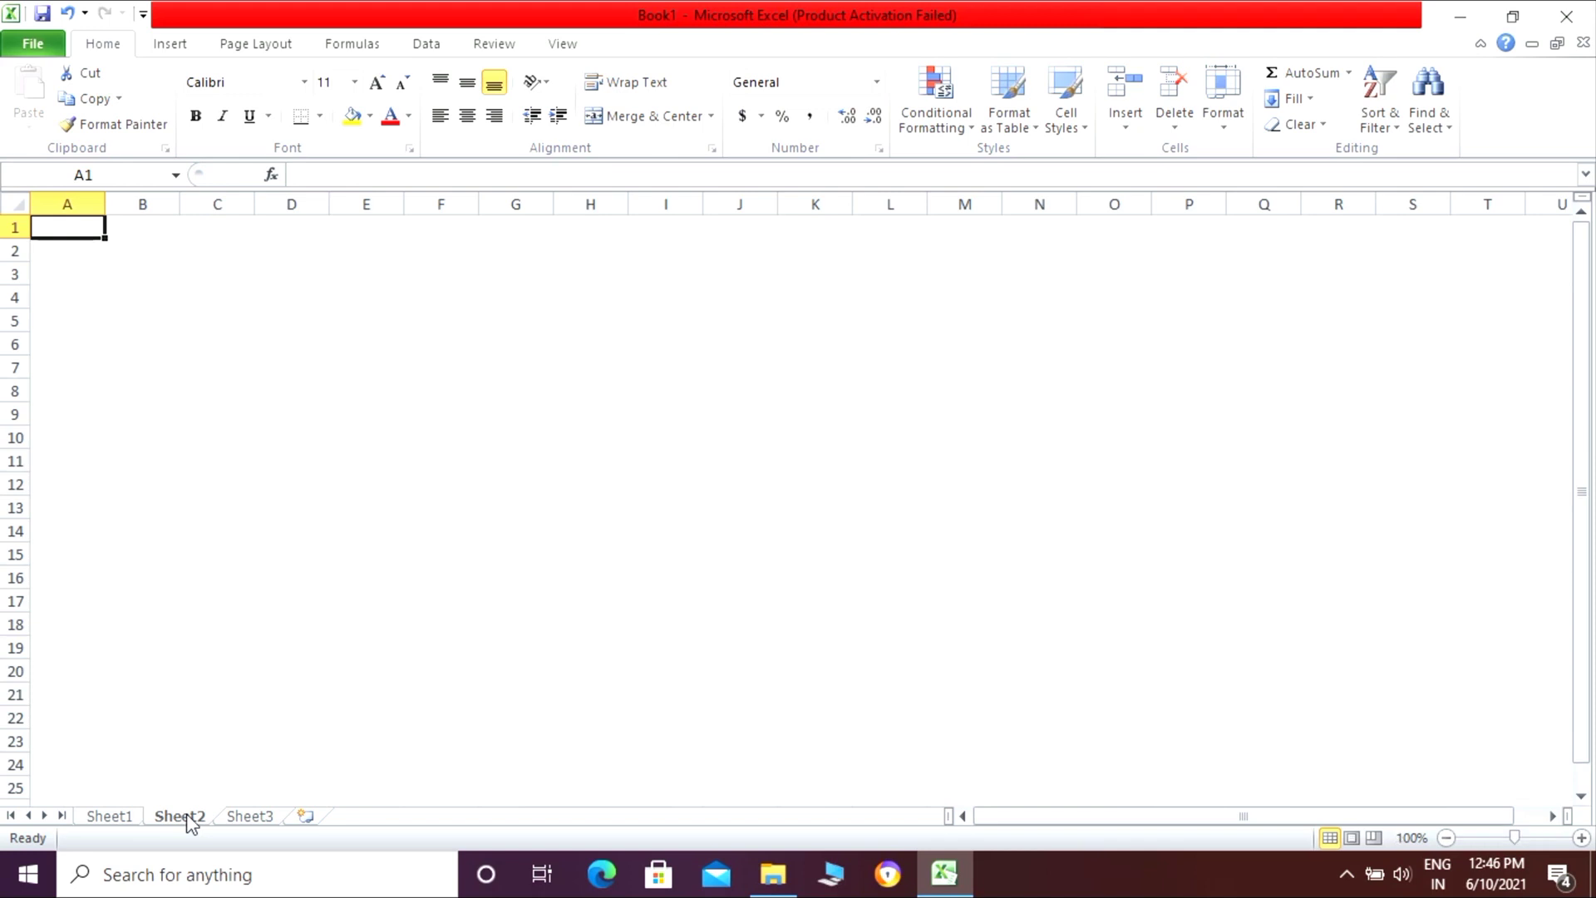
left_click(242, 818)
left_click(131, 822)
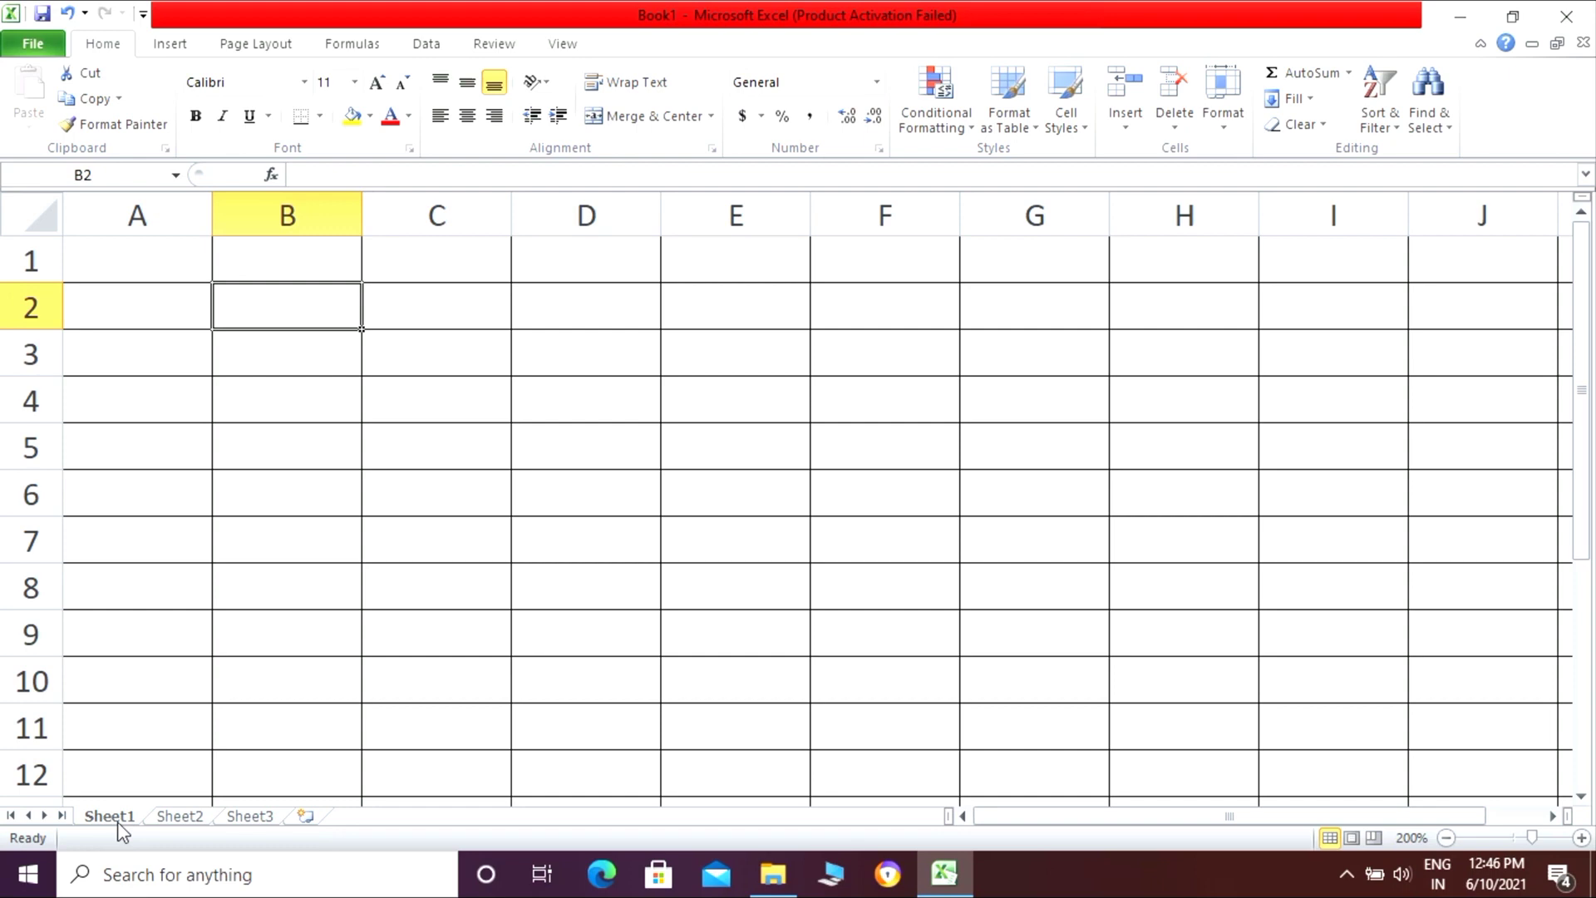
- Examine the grid structure of Sheet1 by selecting single cells, columns A to C and rows 1 to 3 in turn
left_click(324, 441)
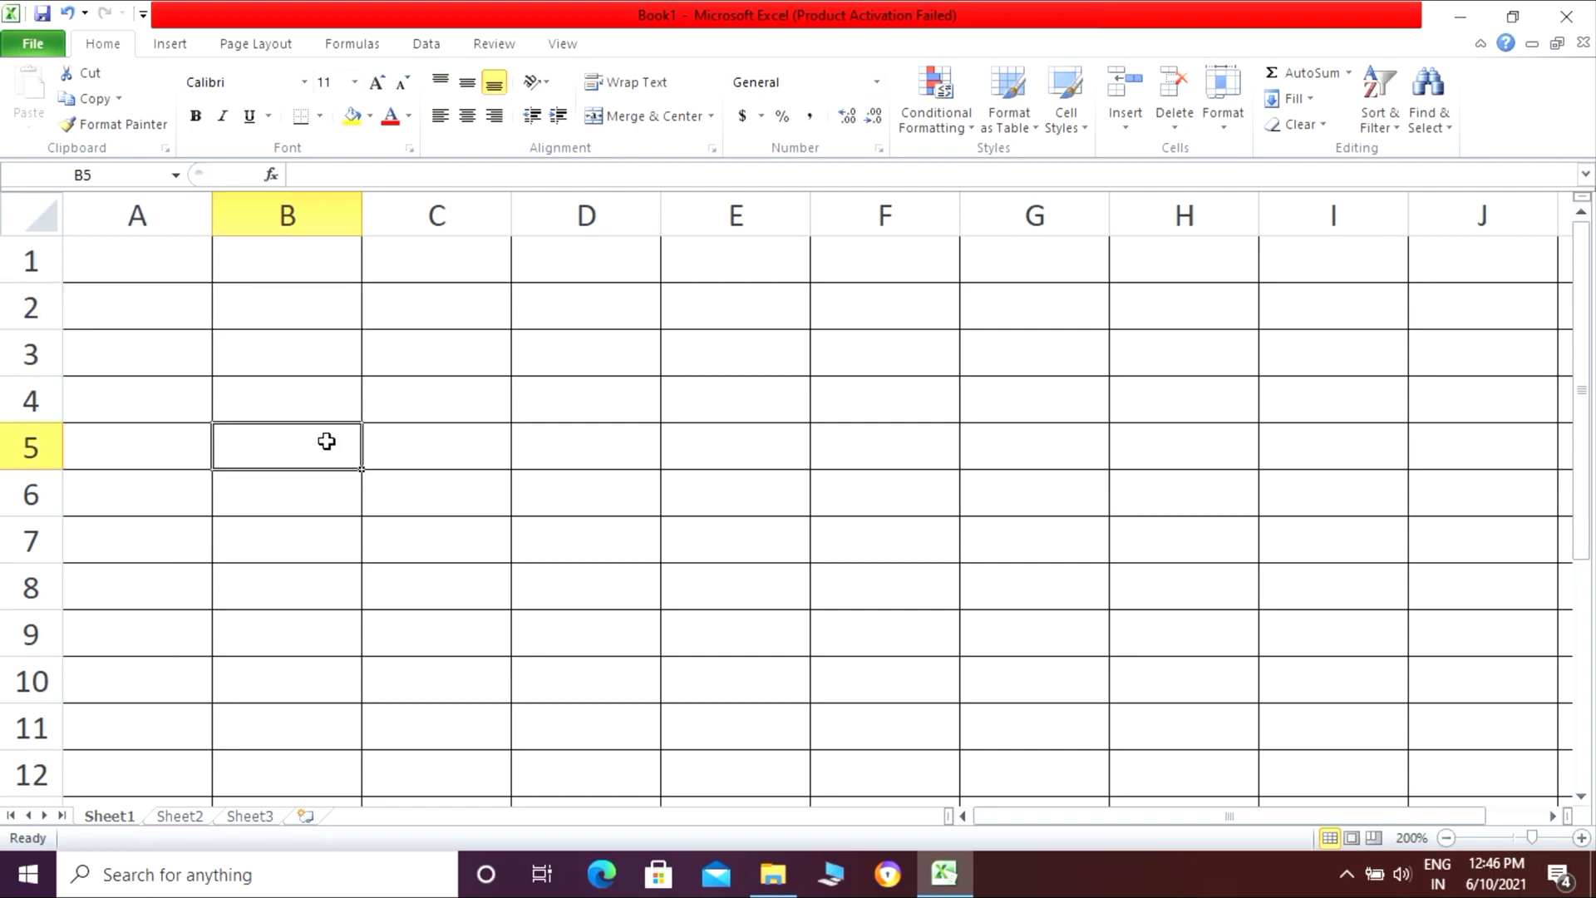
left_click(548, 341)
left_click(469, 313)
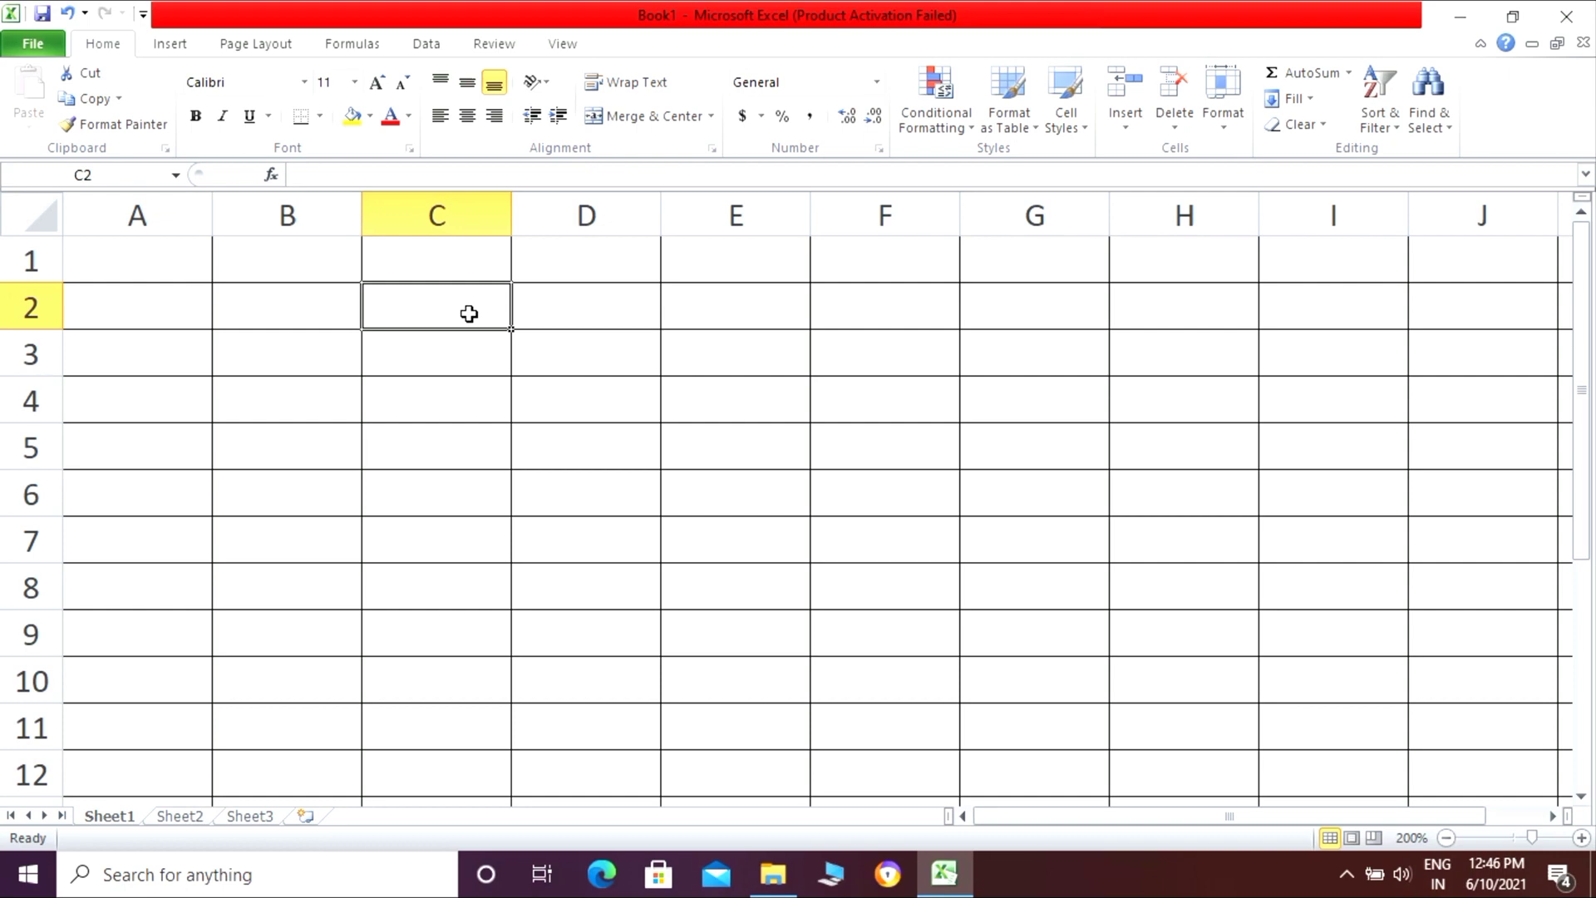
left_click(133, 217)
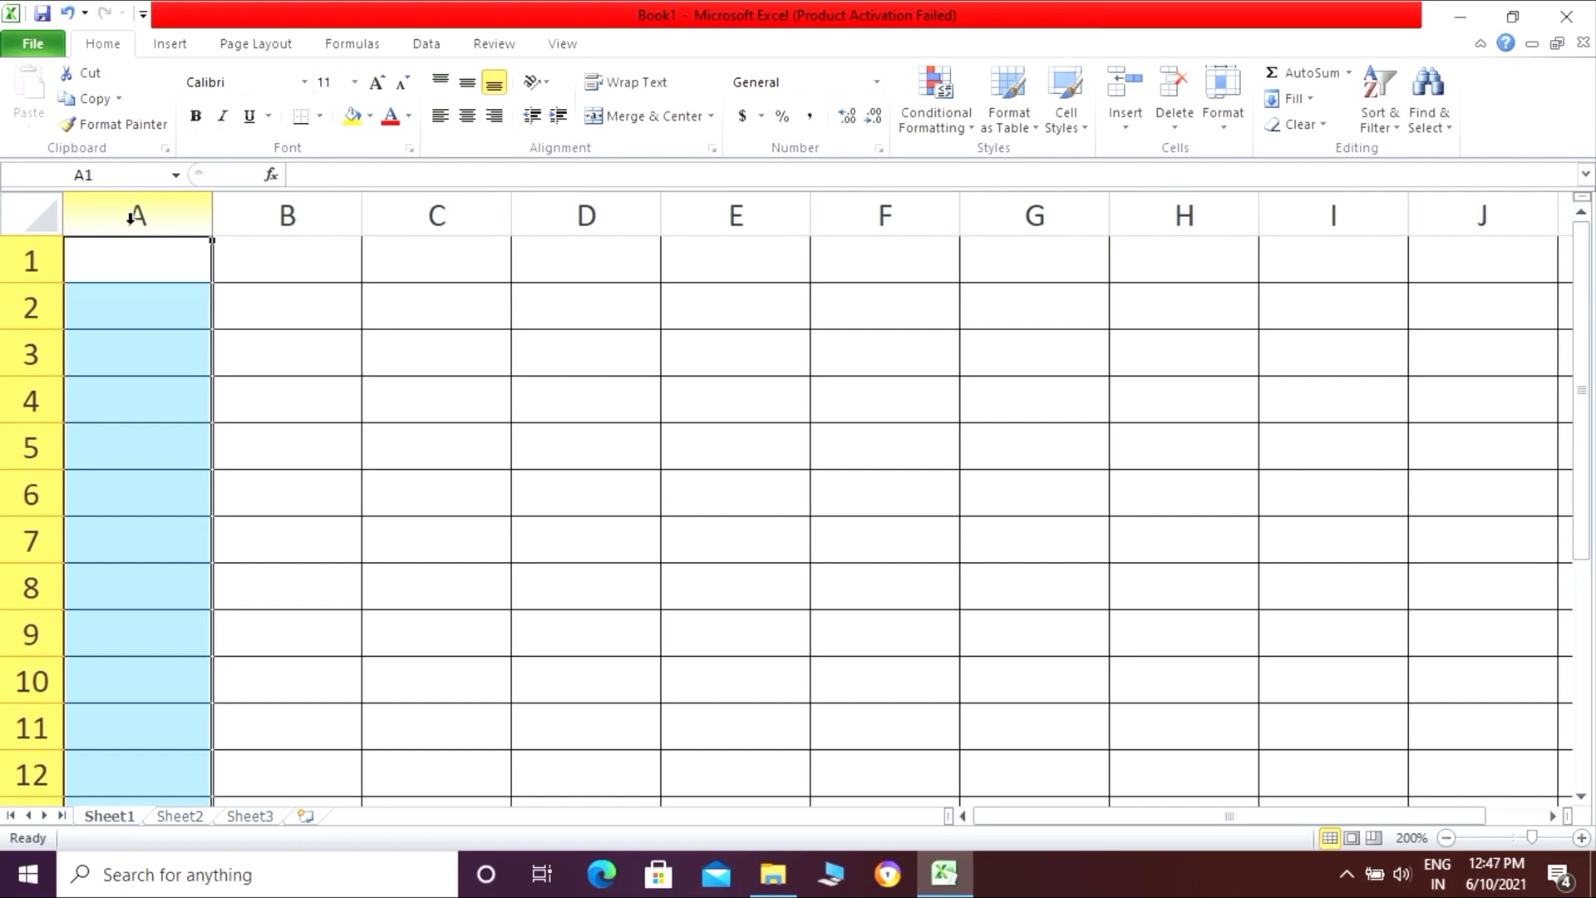
left_click(246, 221)
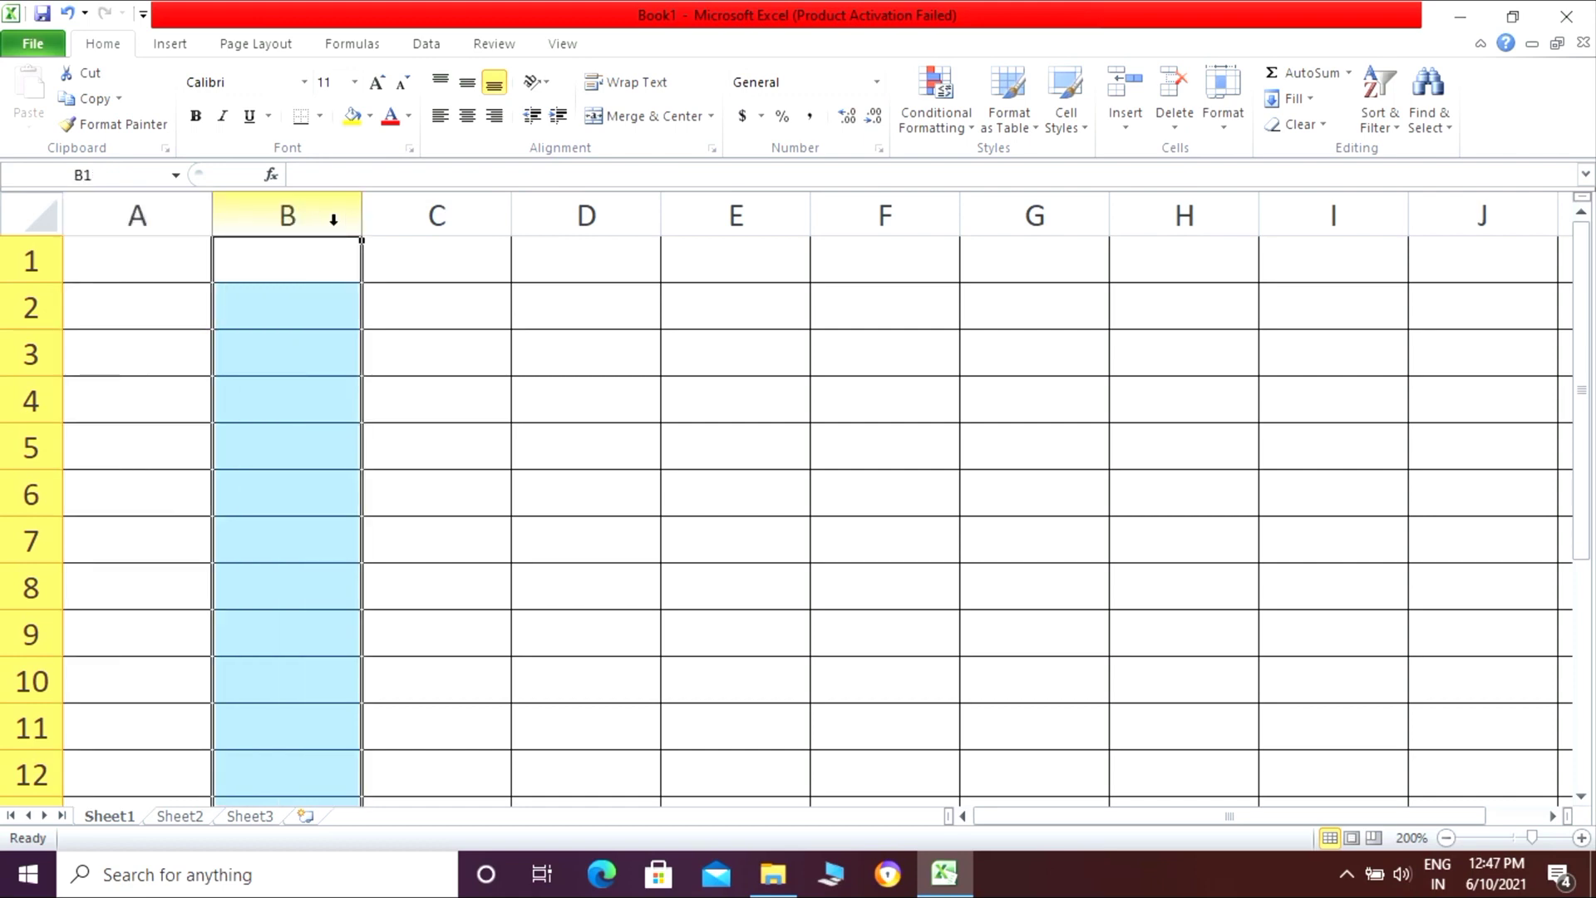
left_click(403, 216)
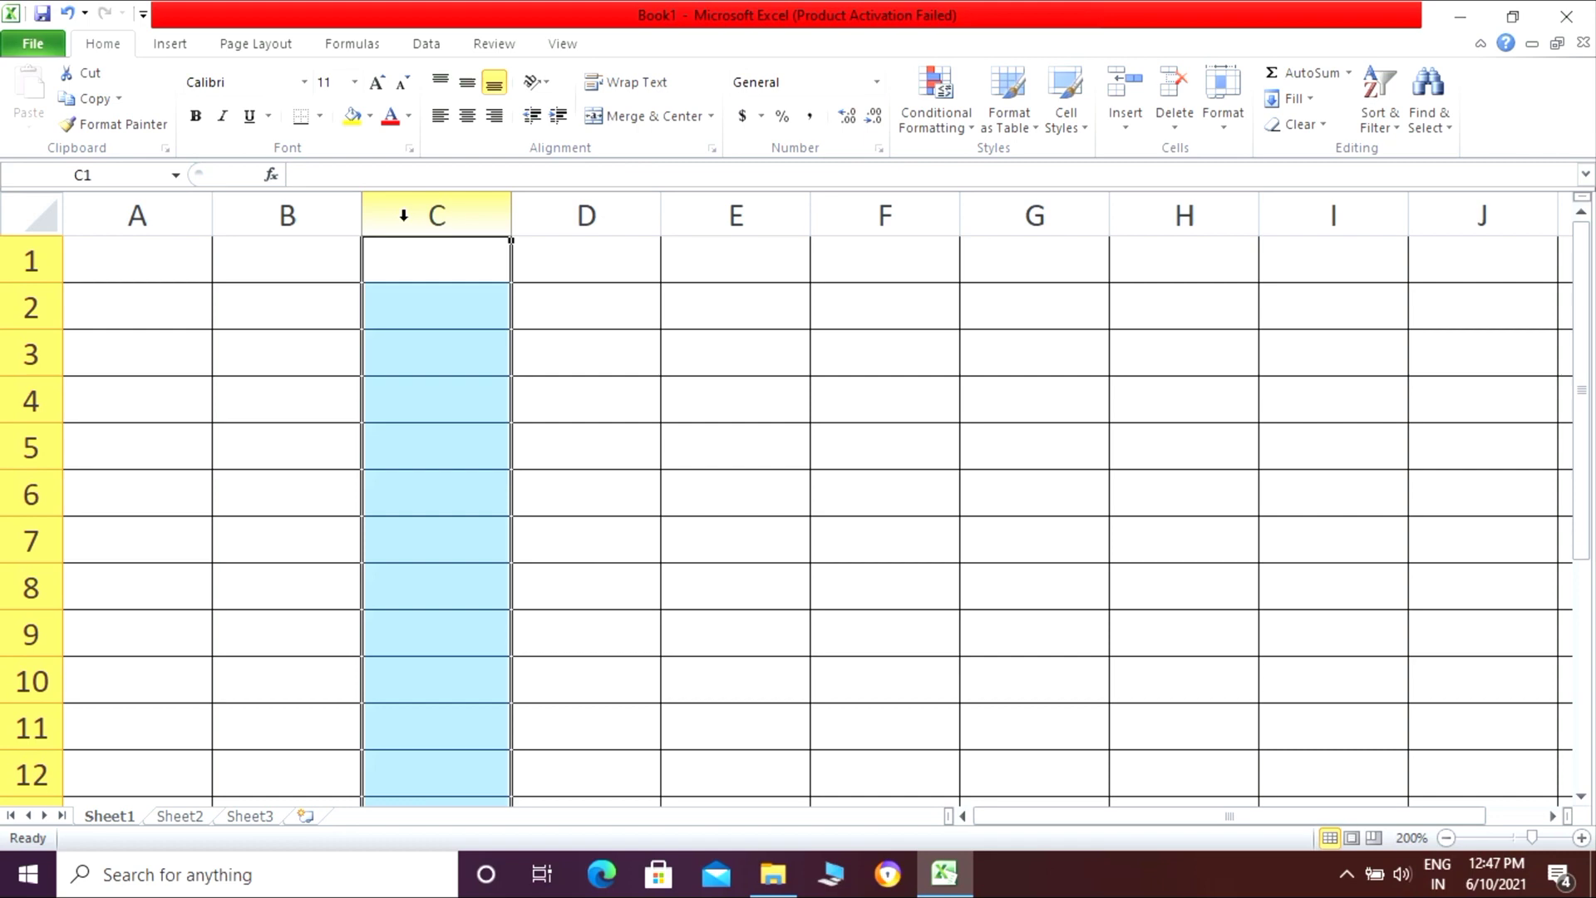
left_click(30, 261)
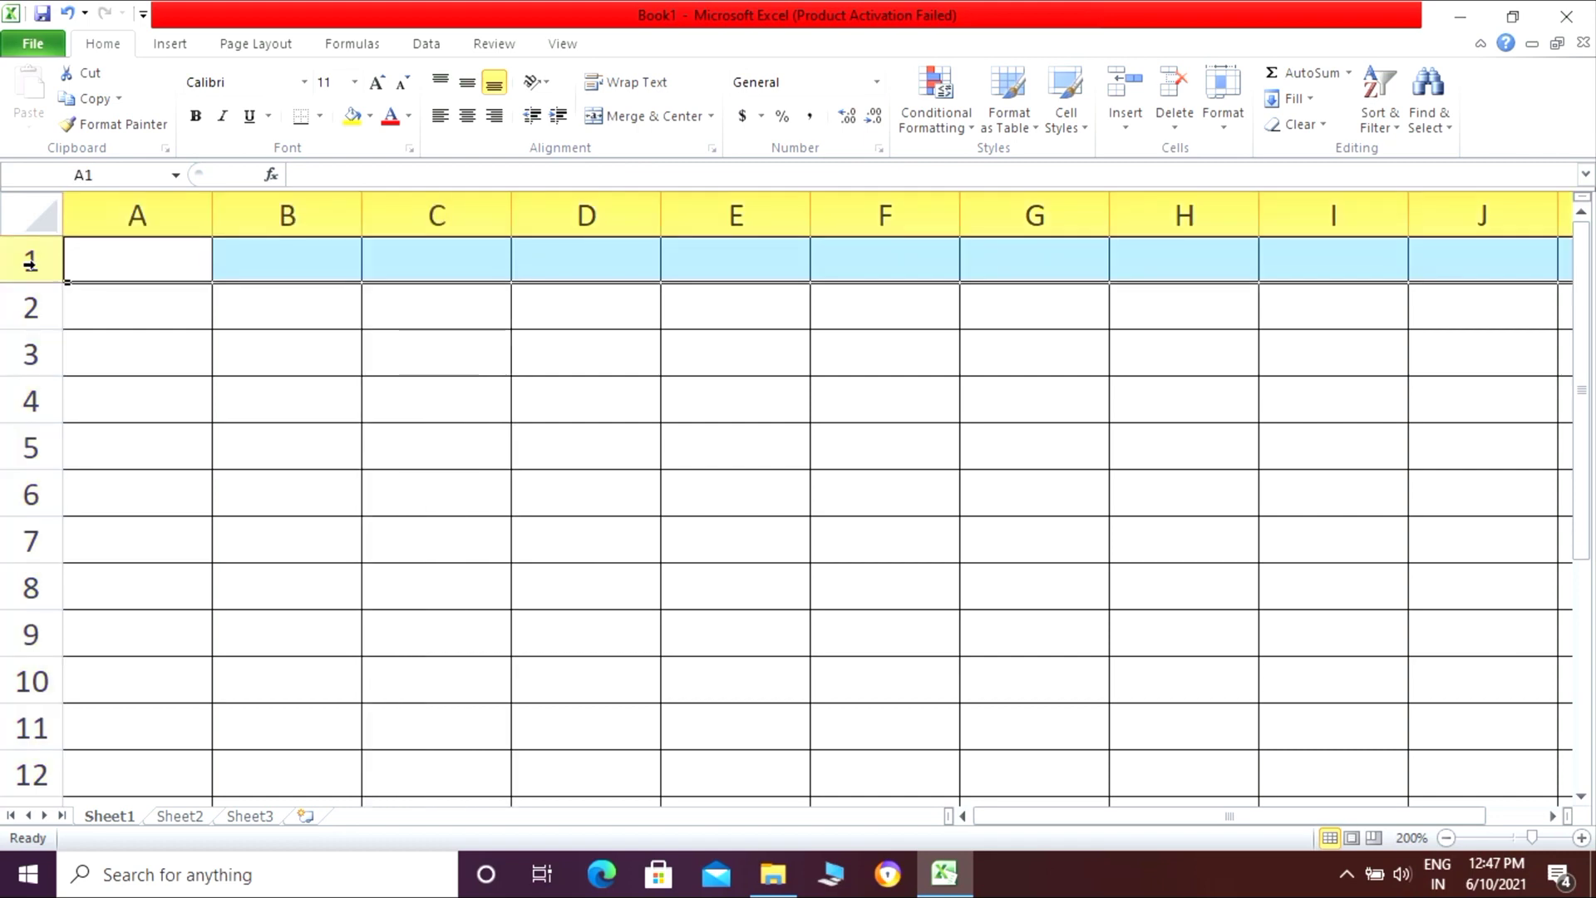
left_click(29, 319)
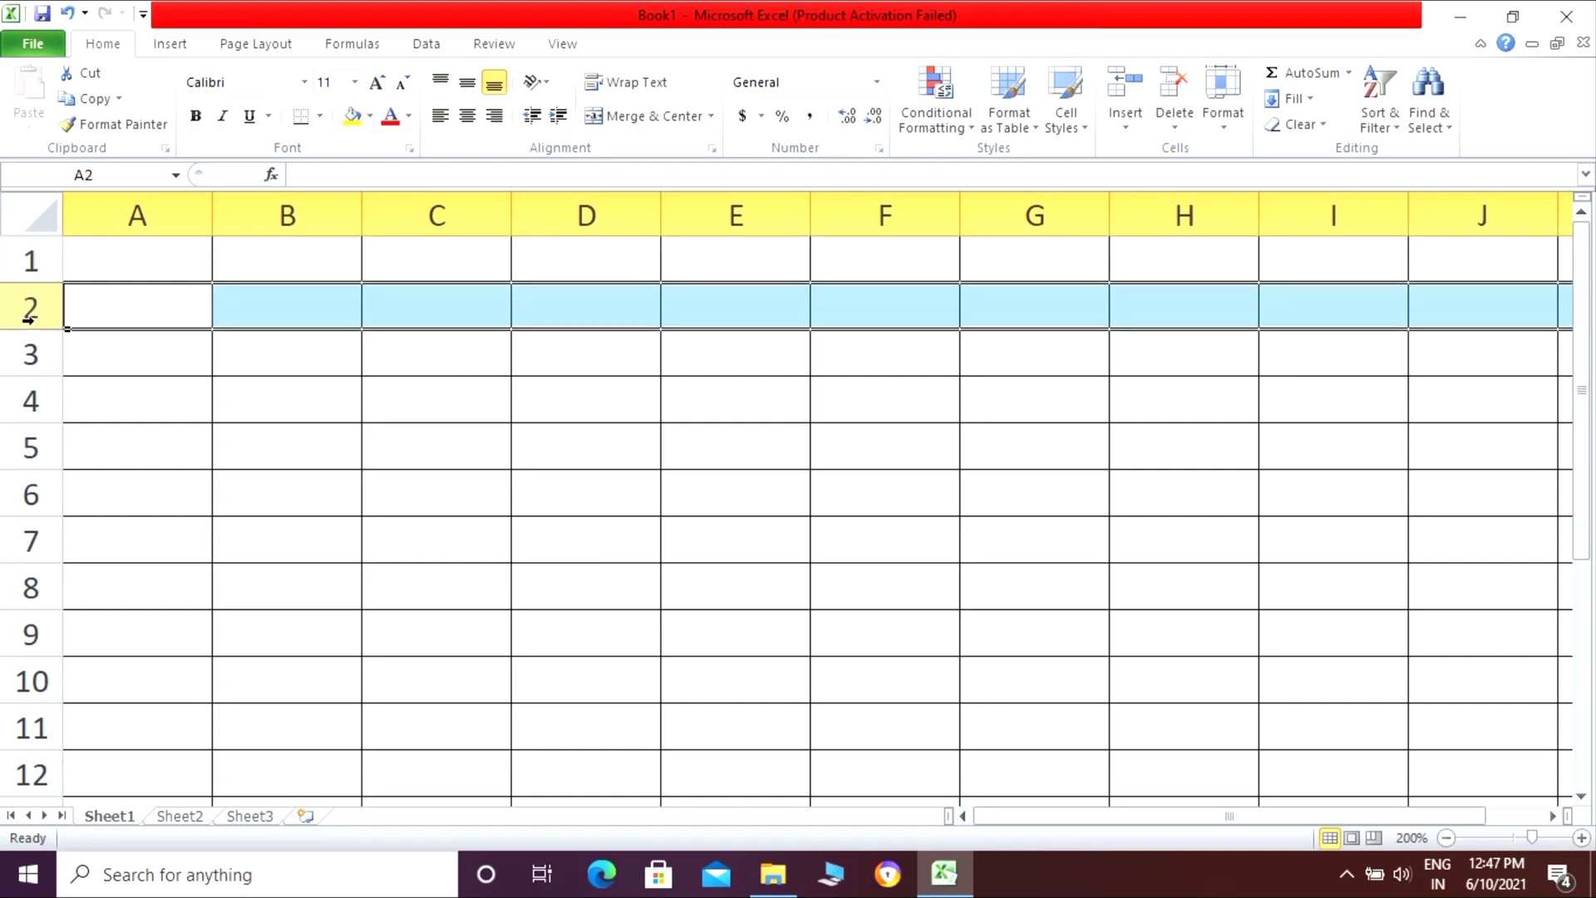
left_click(27, 352)
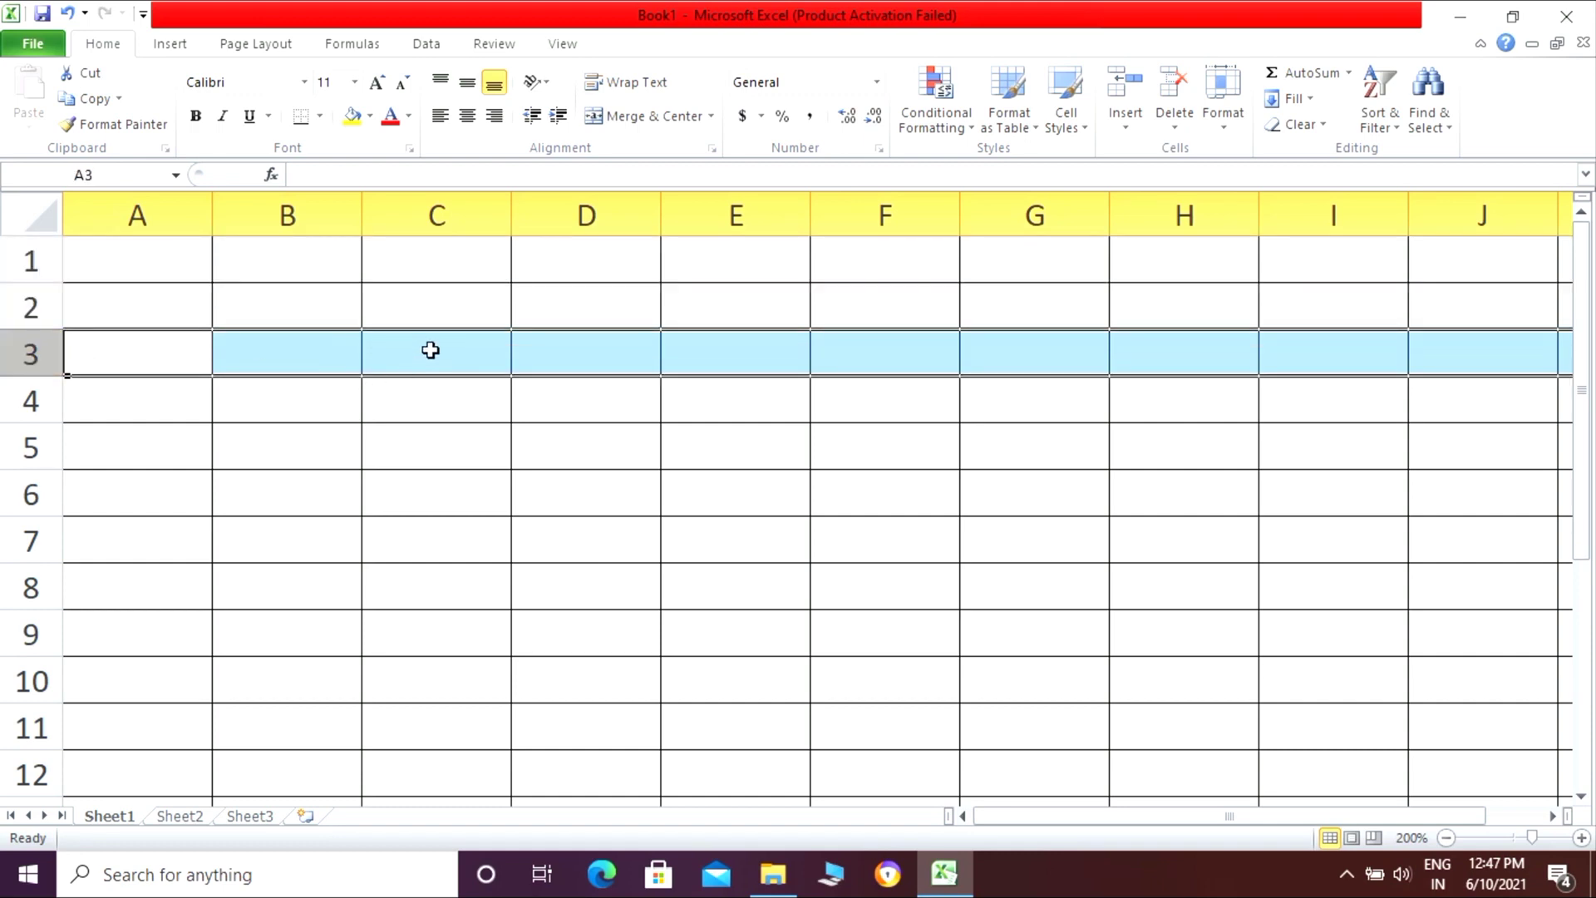
left_click(458, 308)
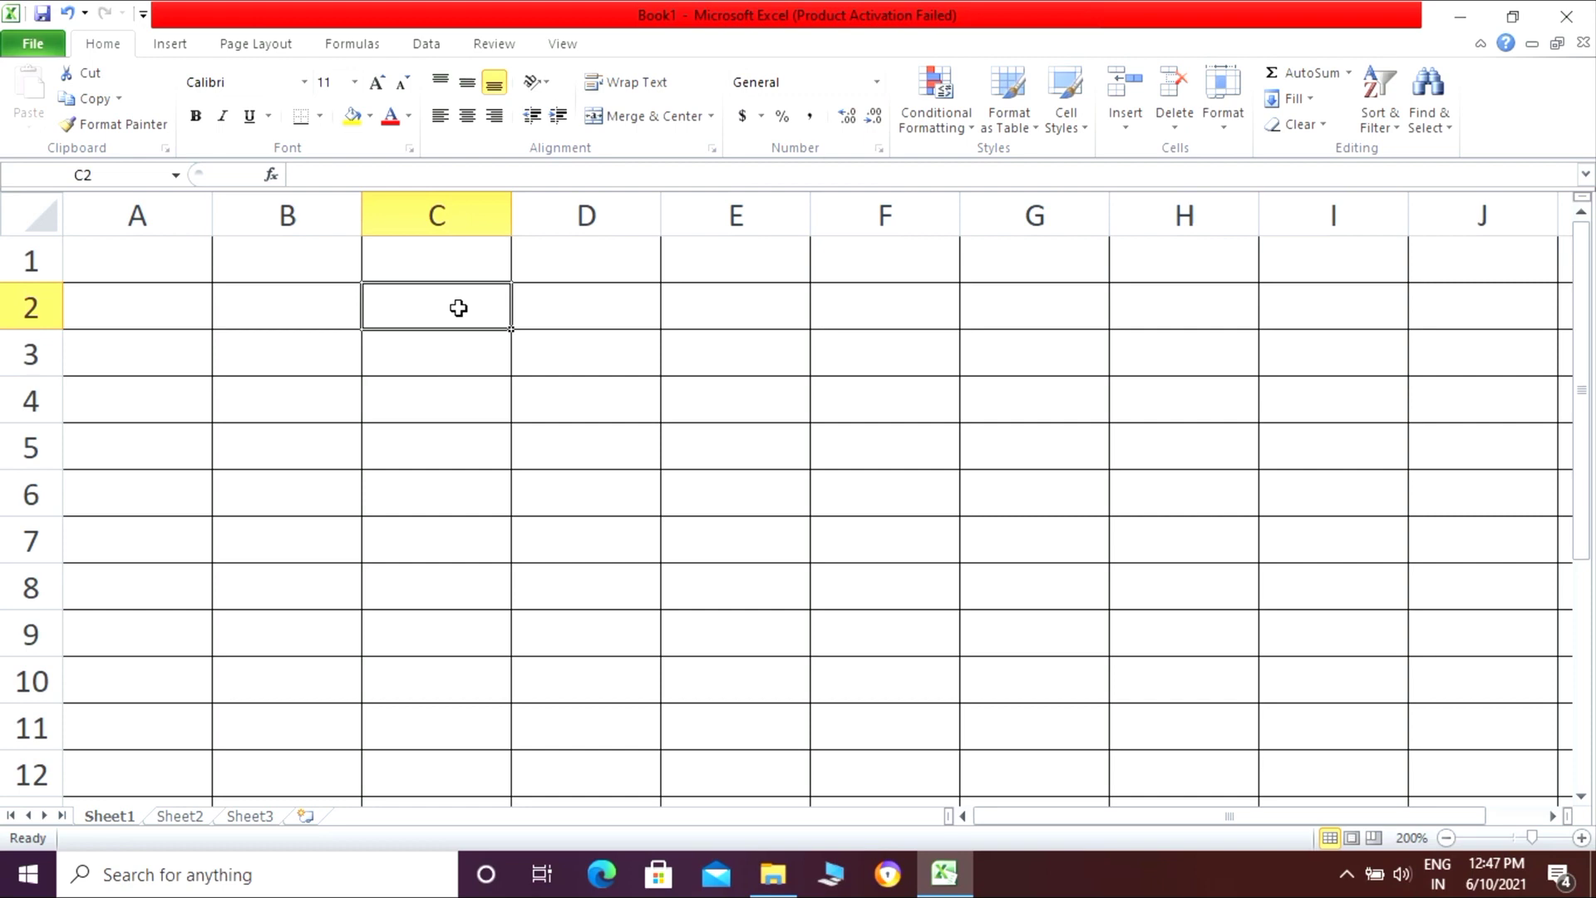
- Enter the text "cell" in cell C3
left_click(432, 355)
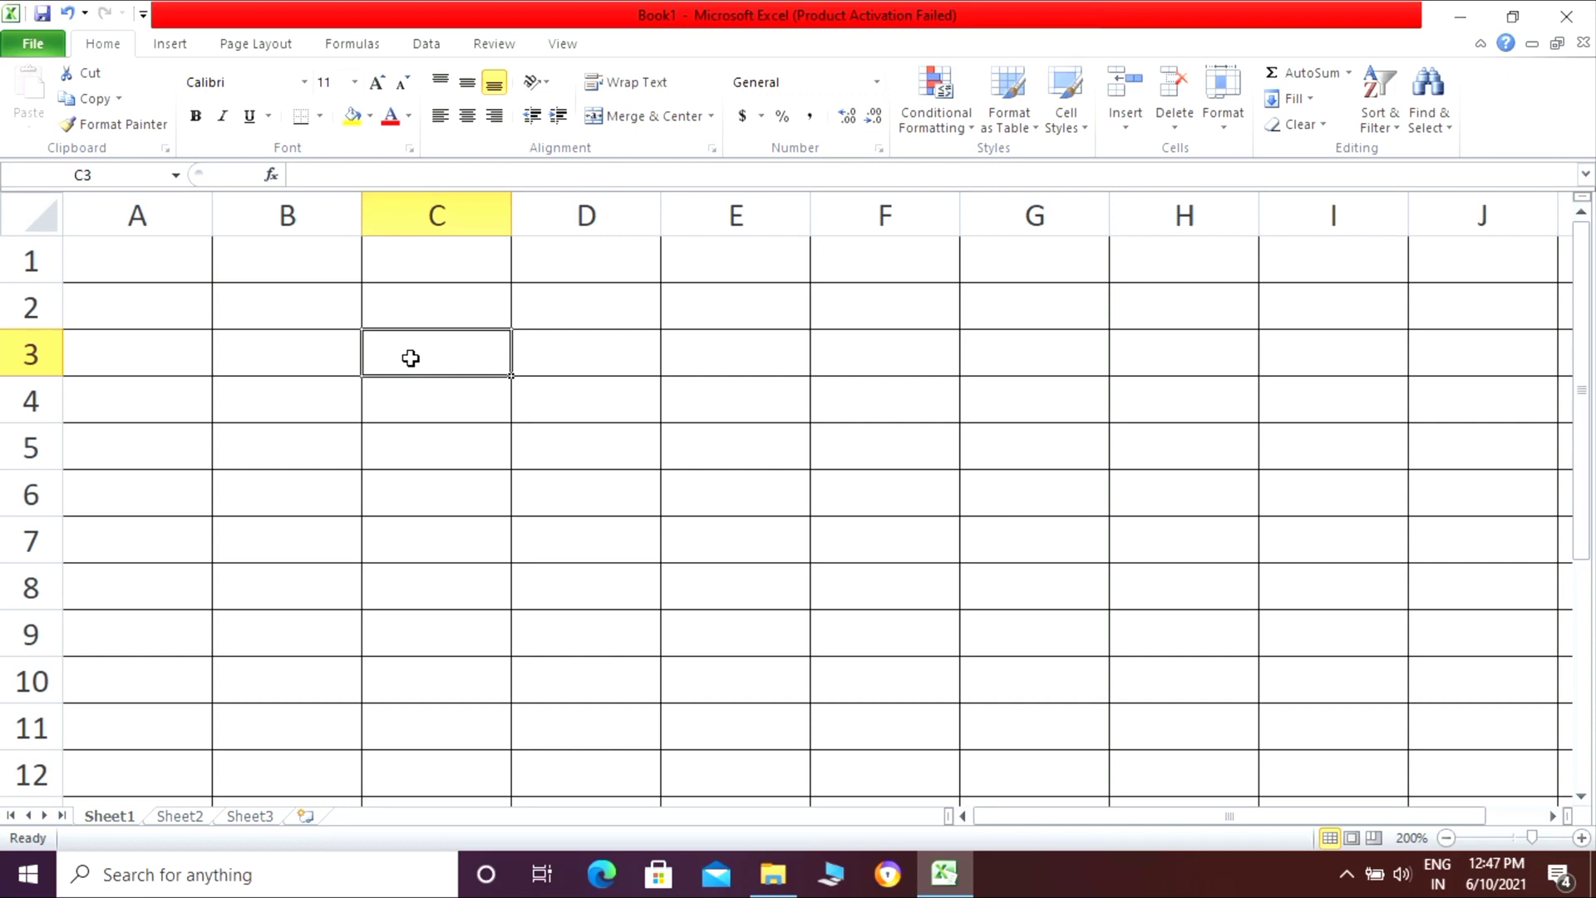
type("cell")
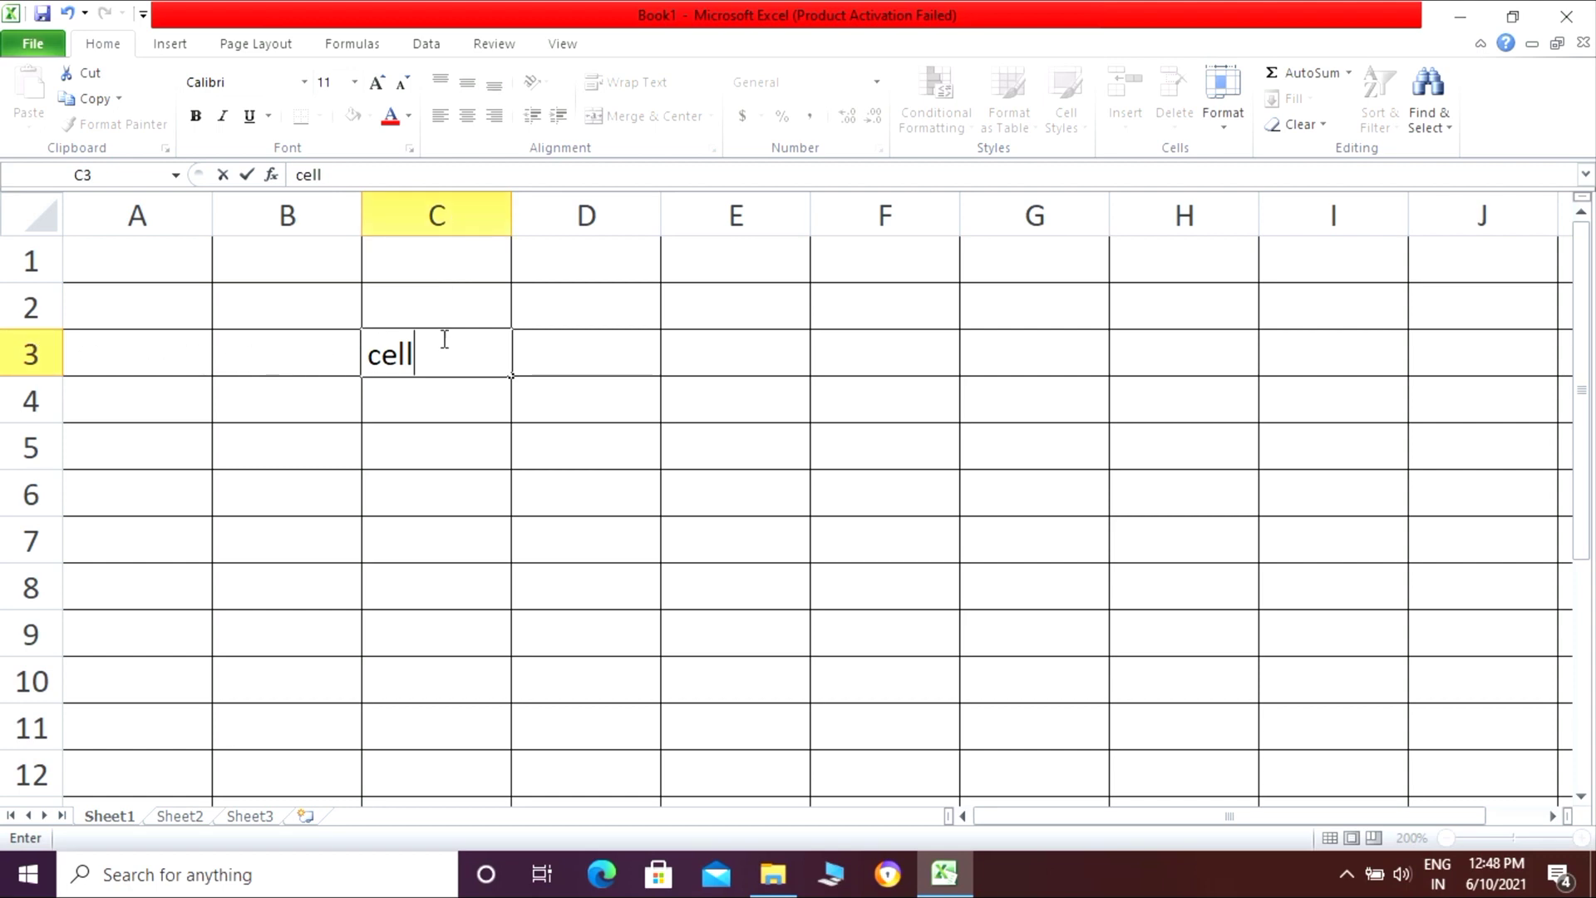
key("F2")
left_click(434, 451)
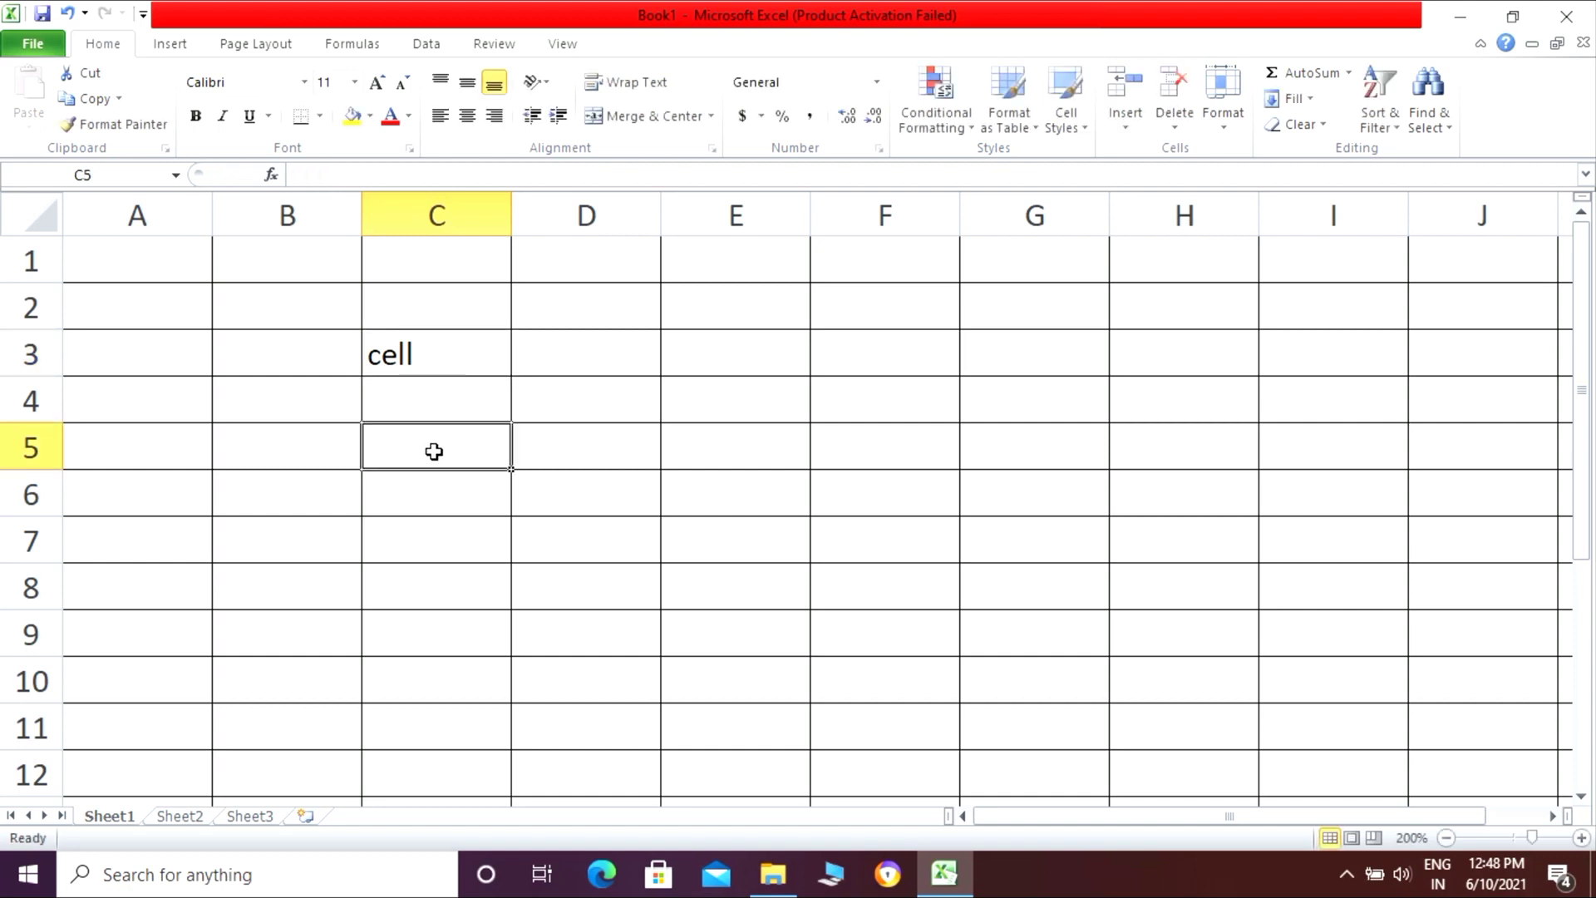
left_click(463, 370)
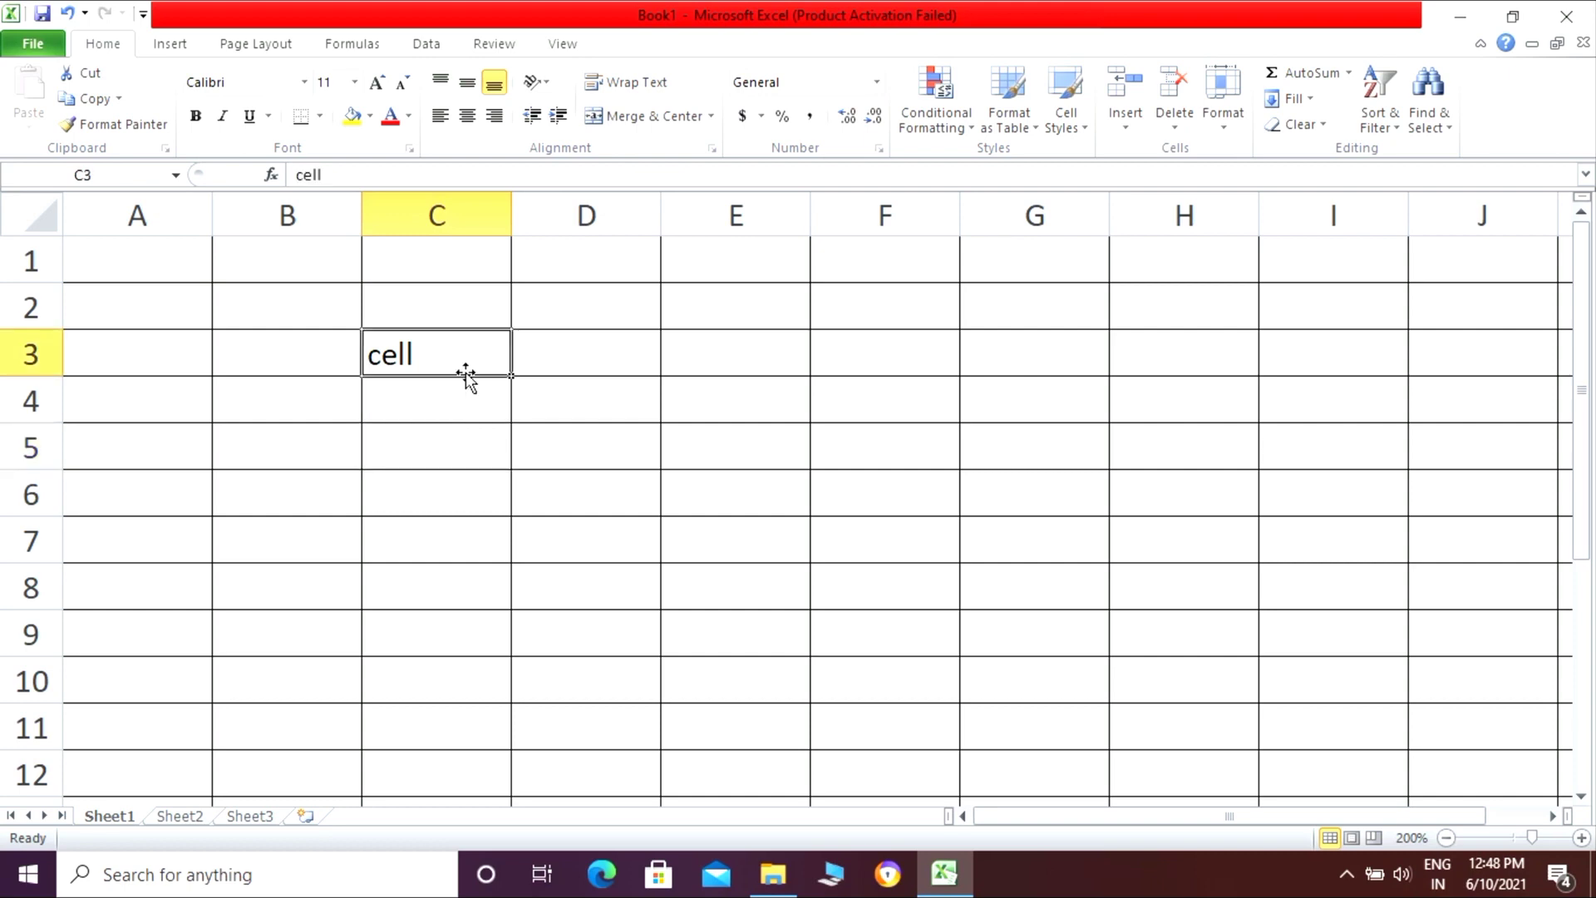
- Enter the number 56 in cell D4
left_click(548, 415)
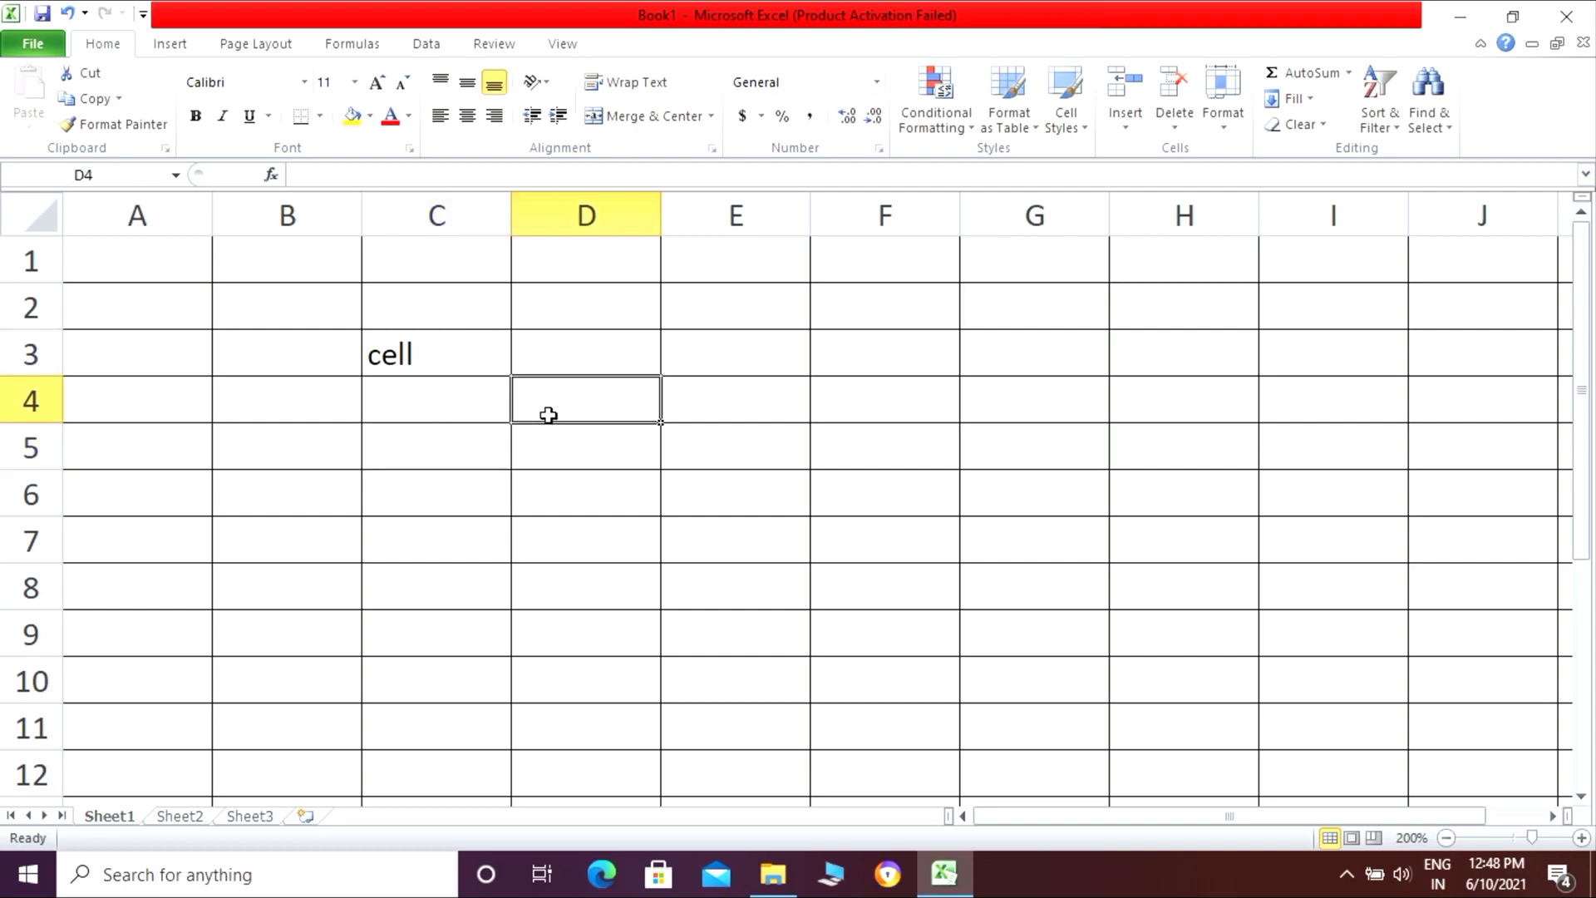
type("56")
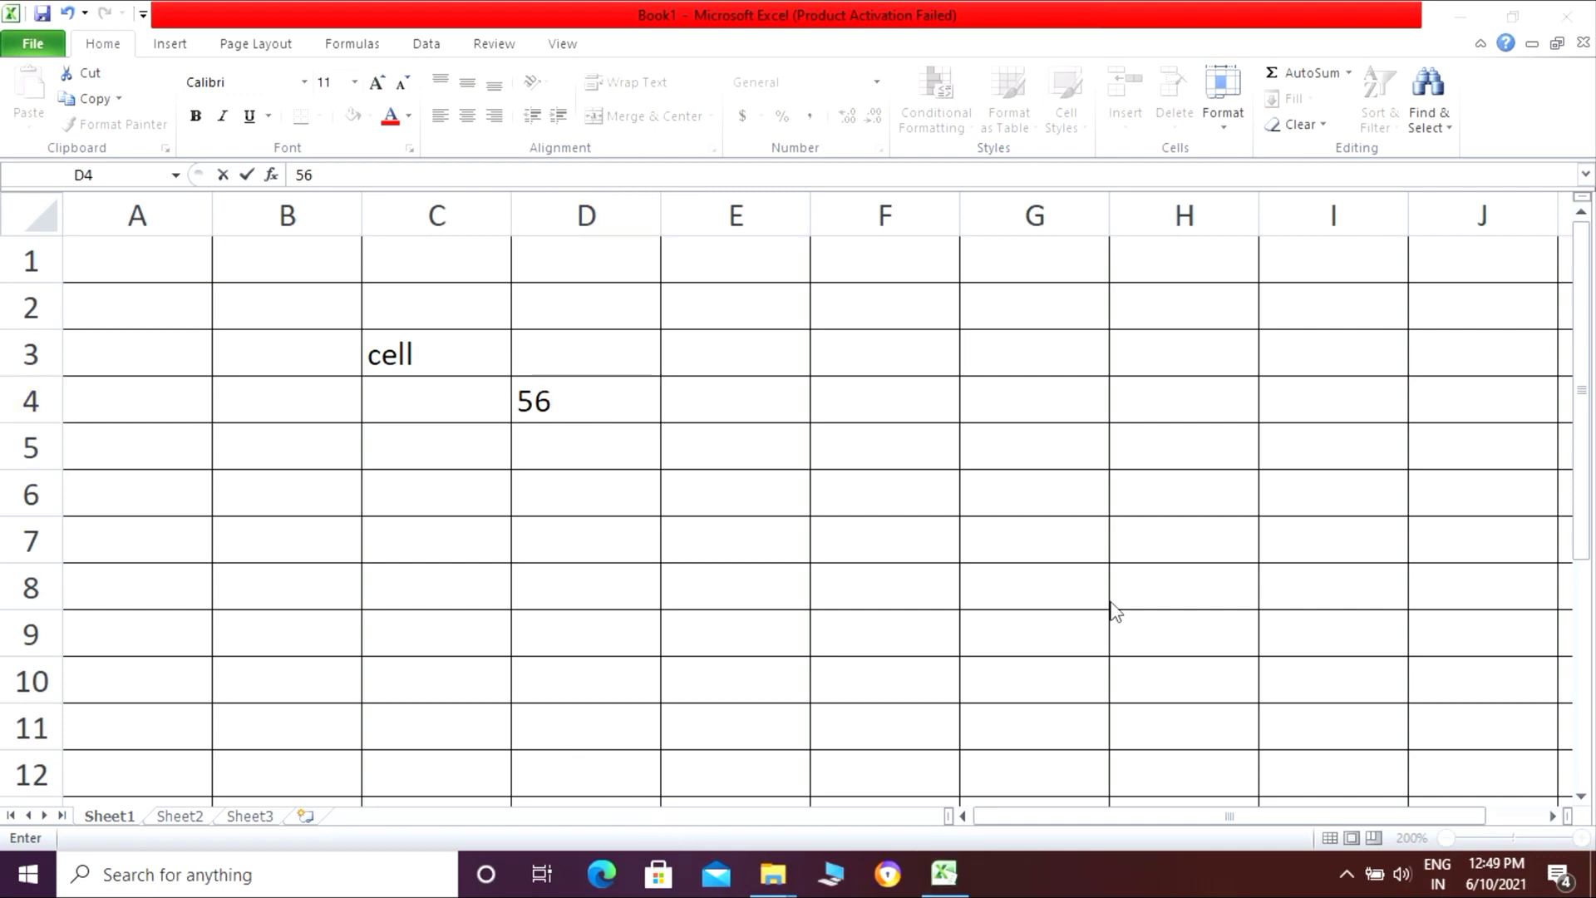
left_click(767, 442)
- Enter the text "godd morning" in cell E5
left_click(766, 443)
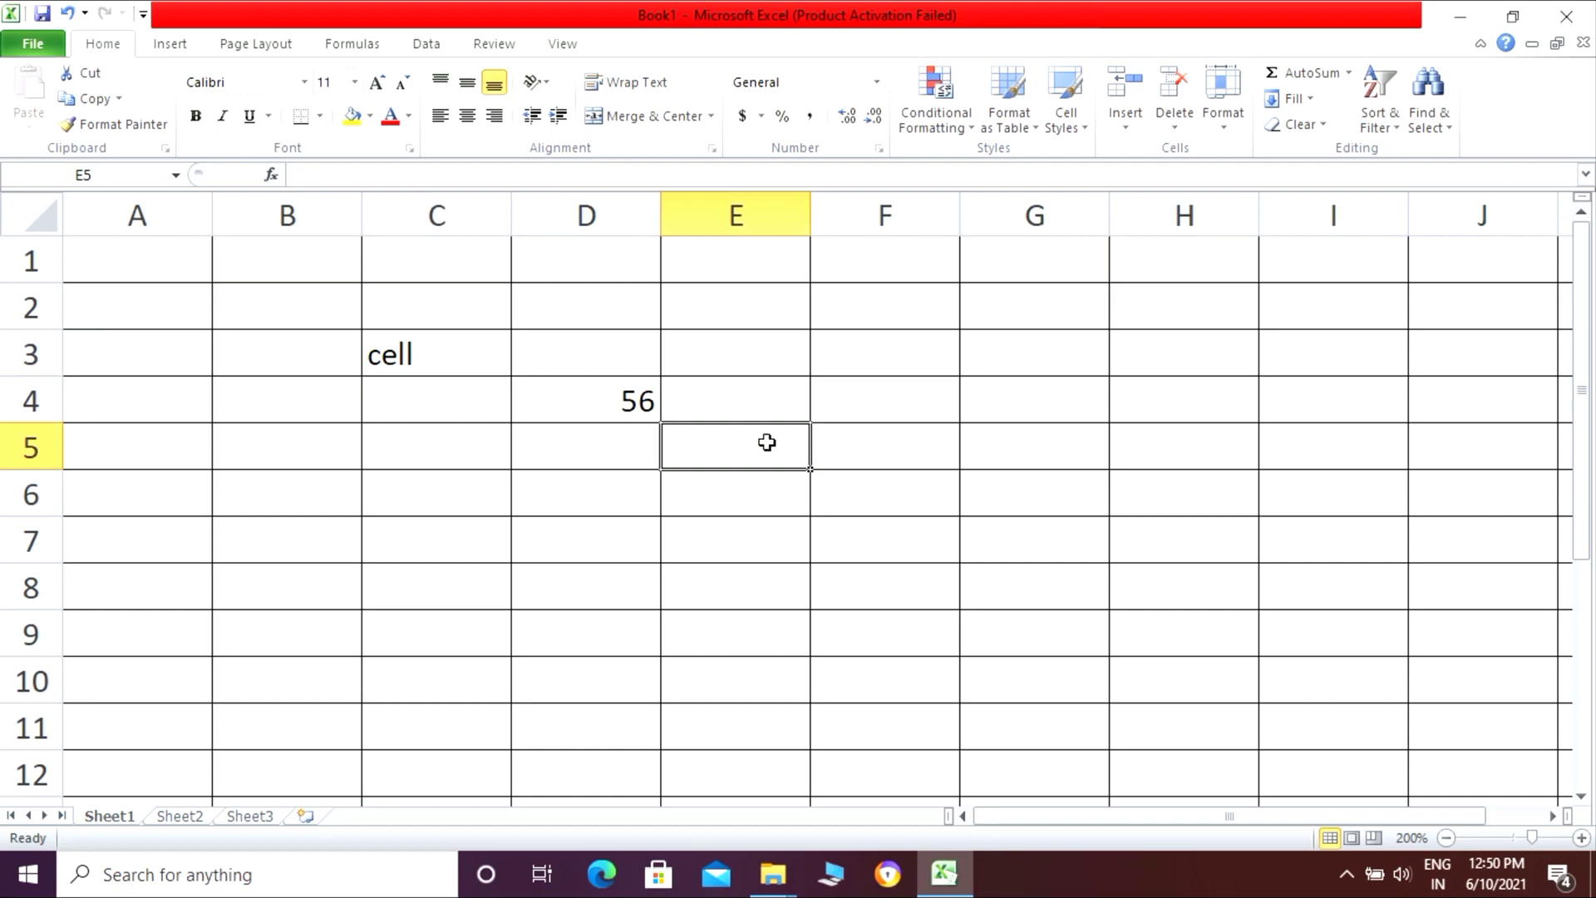
type("go")
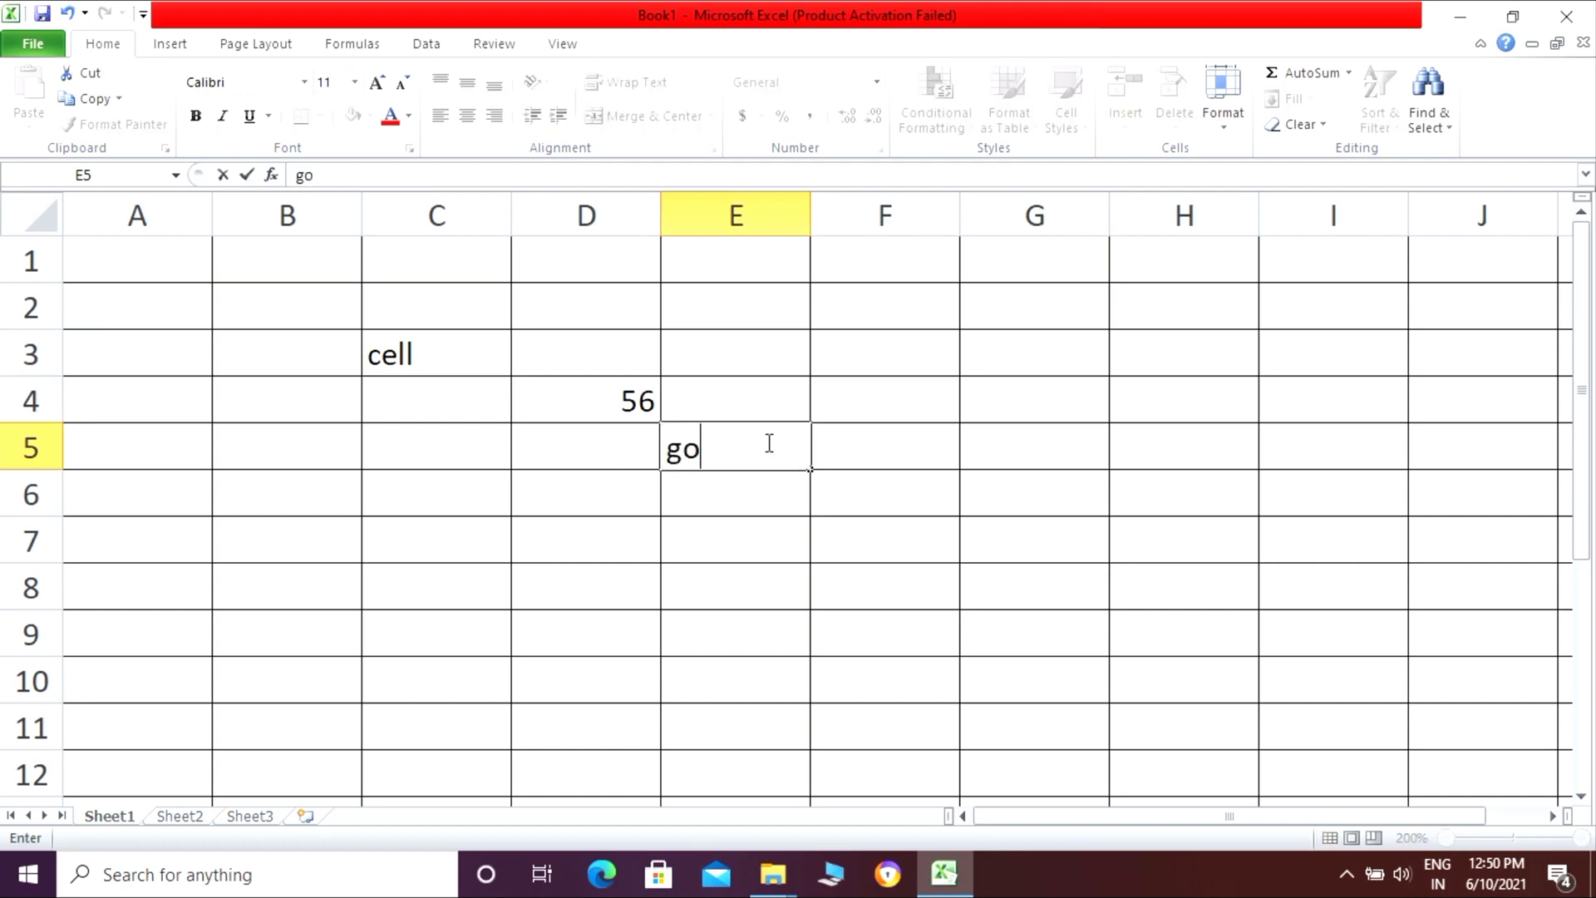
type("dd morning")
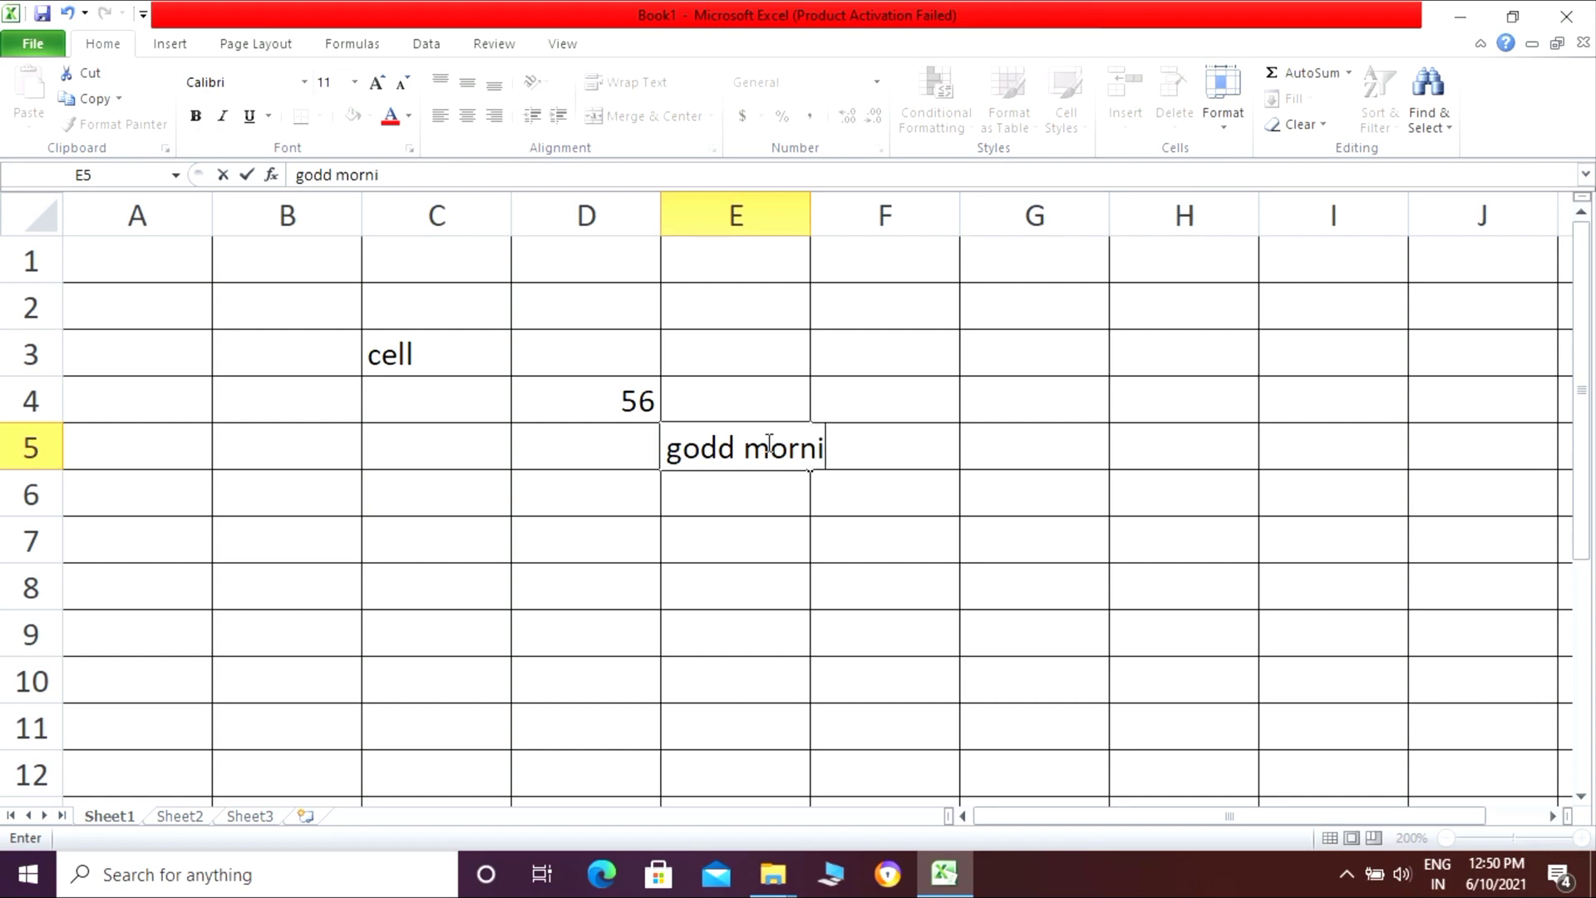
left_click(755, 492)
left_click(763, 456)
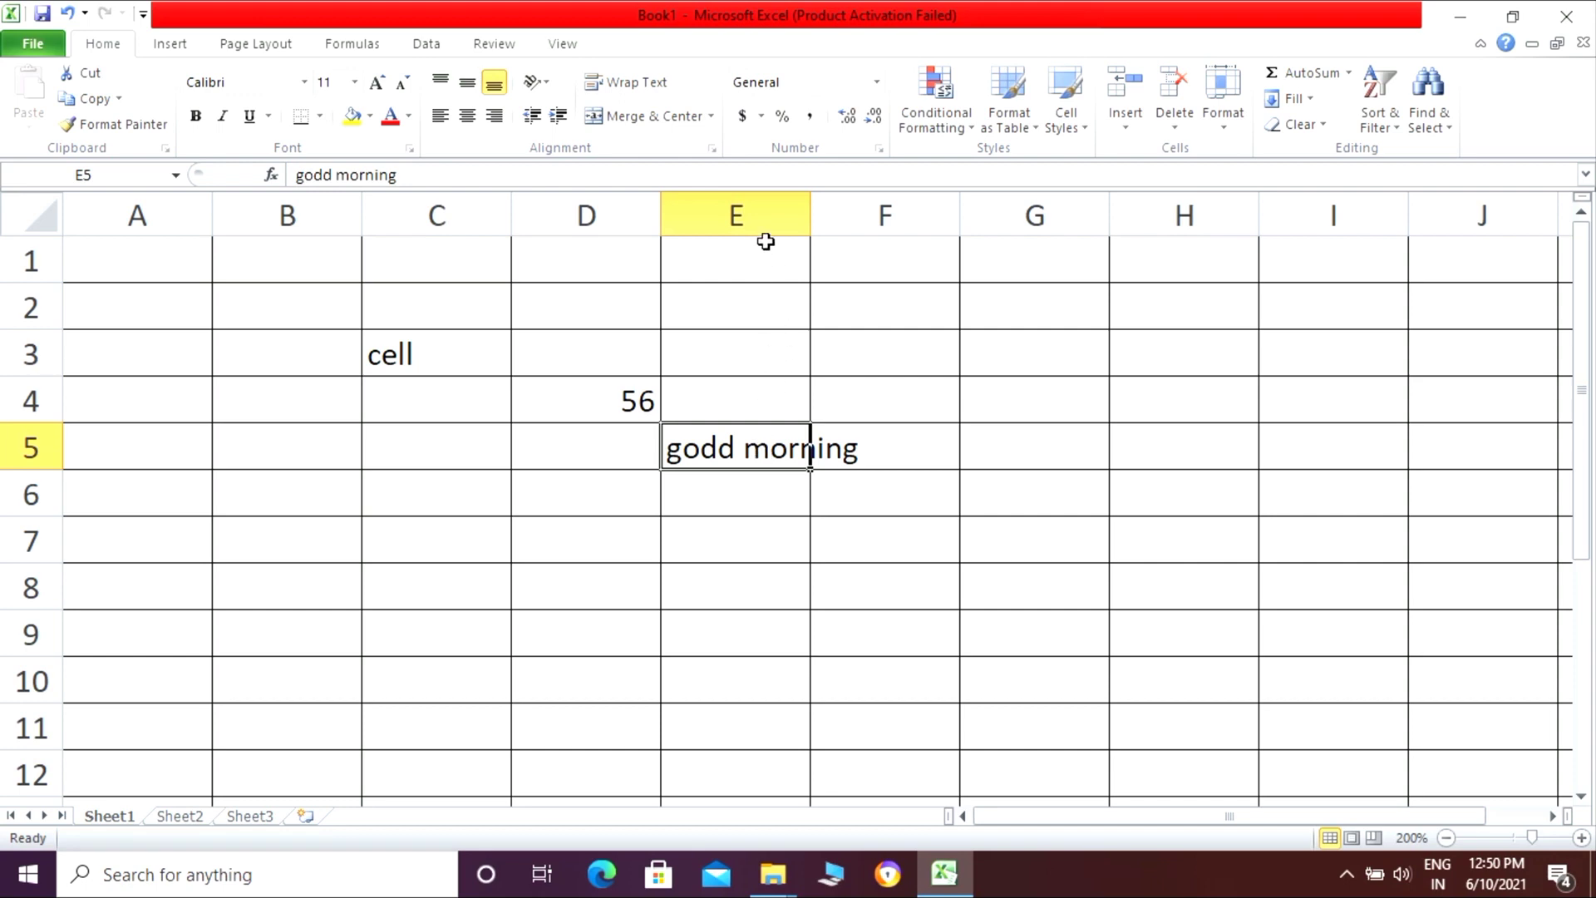
- Widen column E so its text fits inside the cell, and make row 5 about twice as tall
left_click(773, 216)
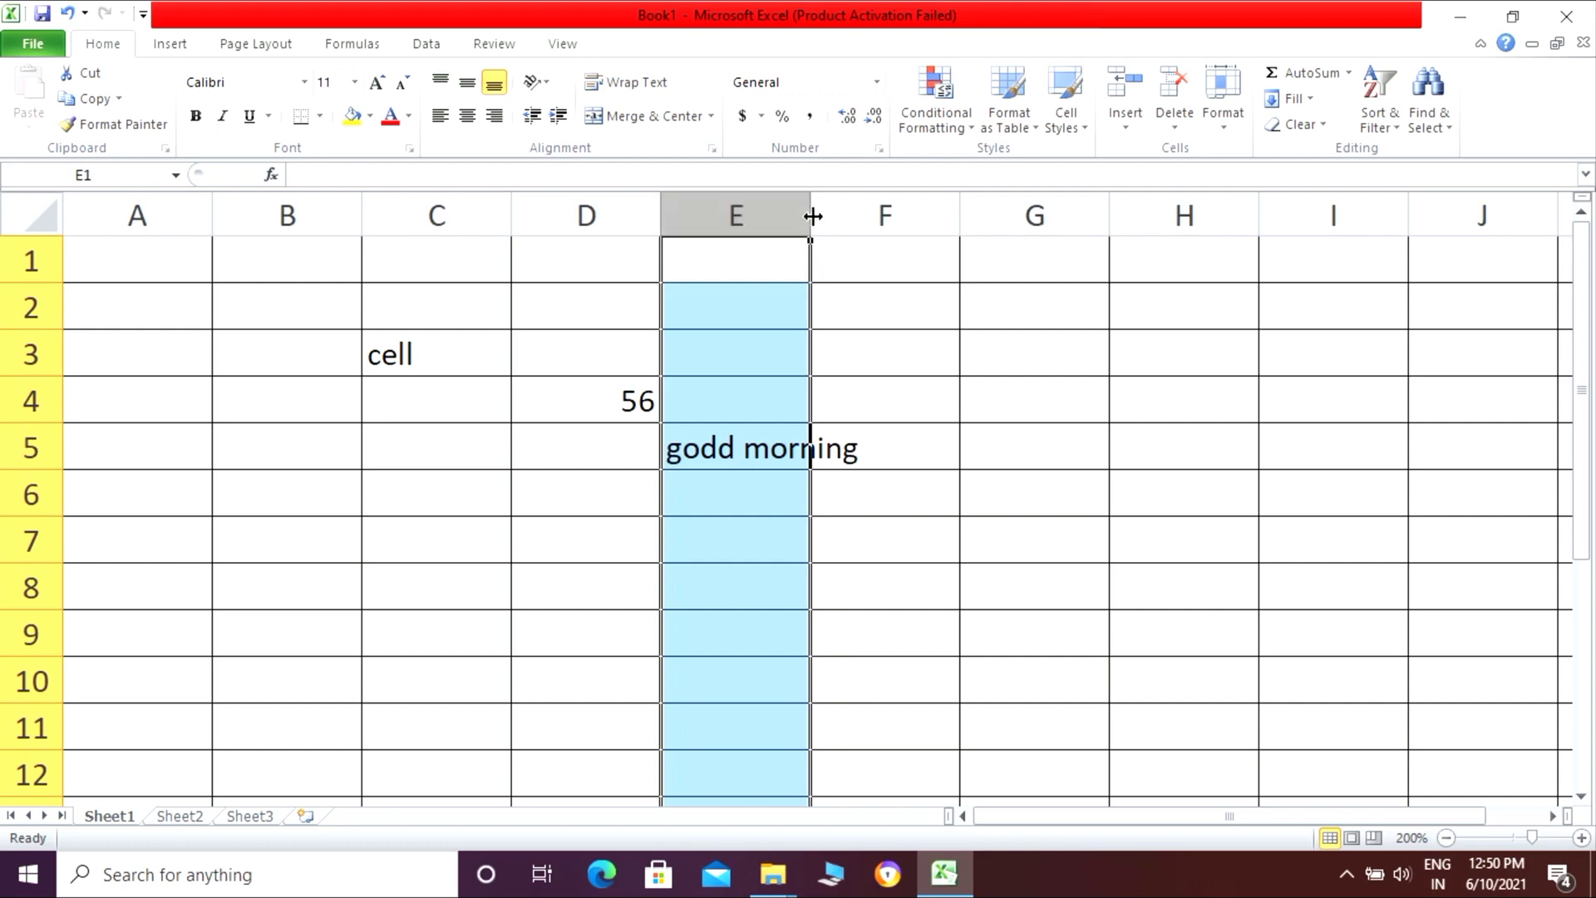
left_click_drag(812, 216, 880, 217)
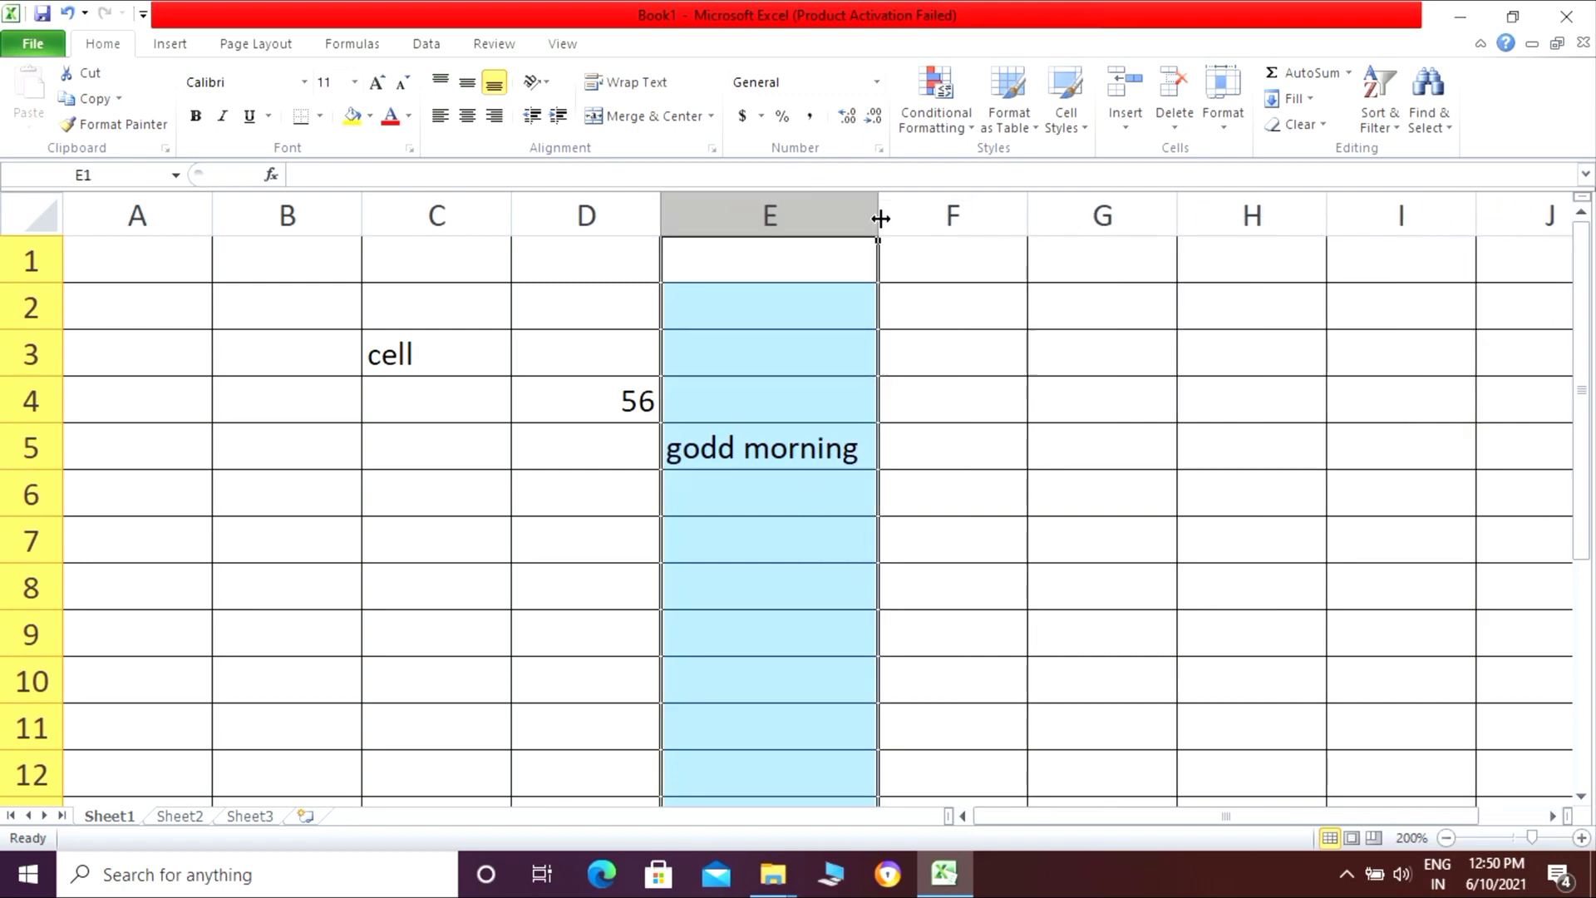
left_click(813, 294)
left_click(800, 436)
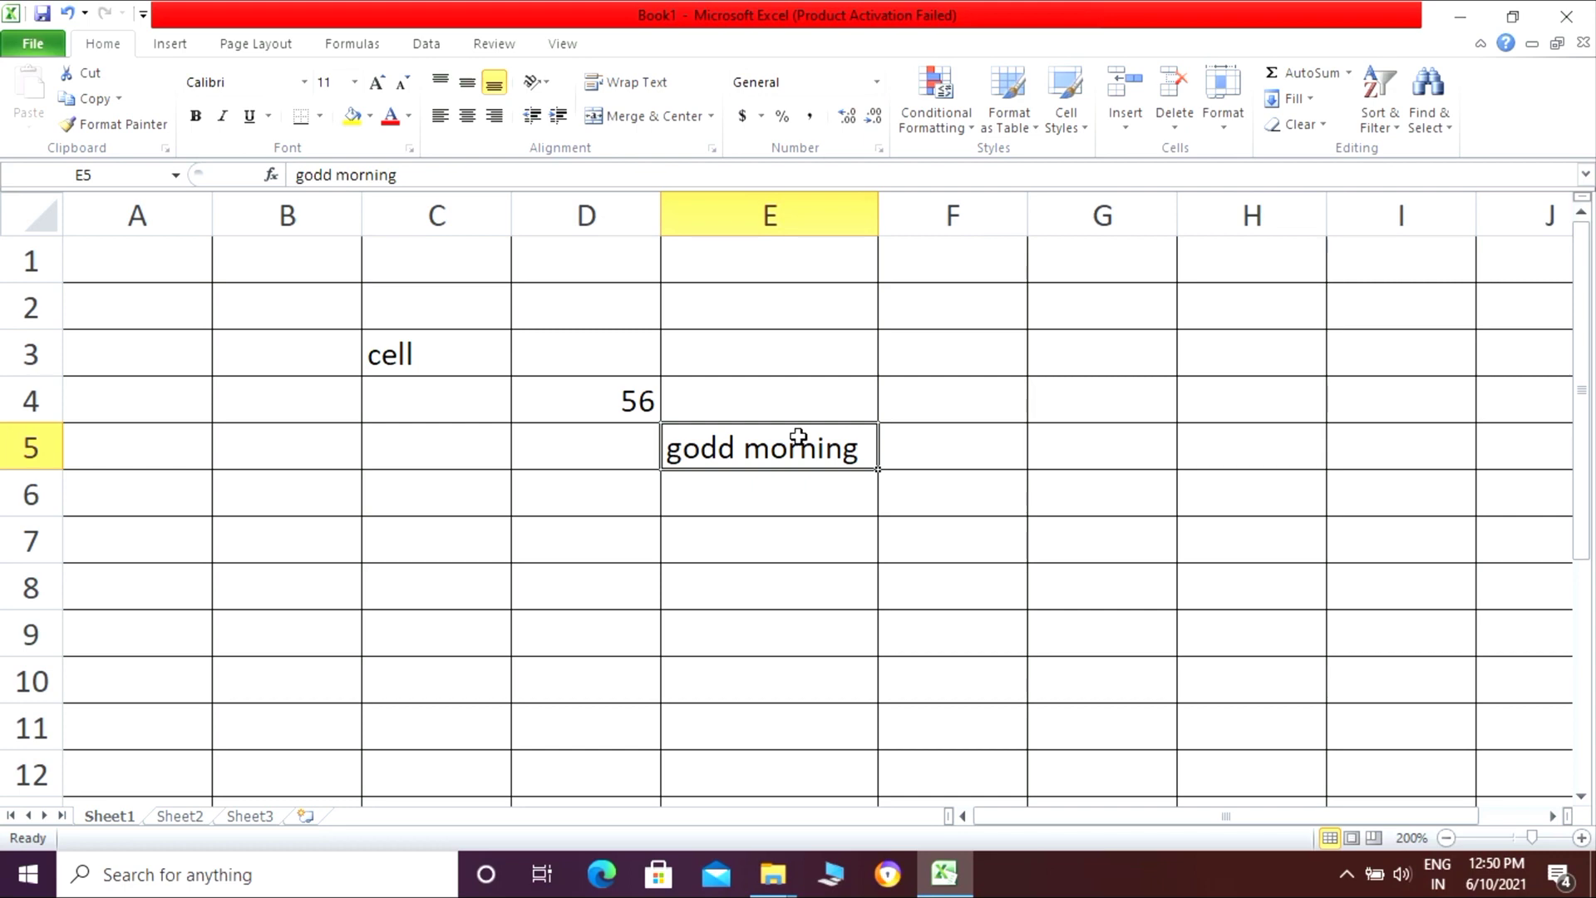
left_click(35, 449)
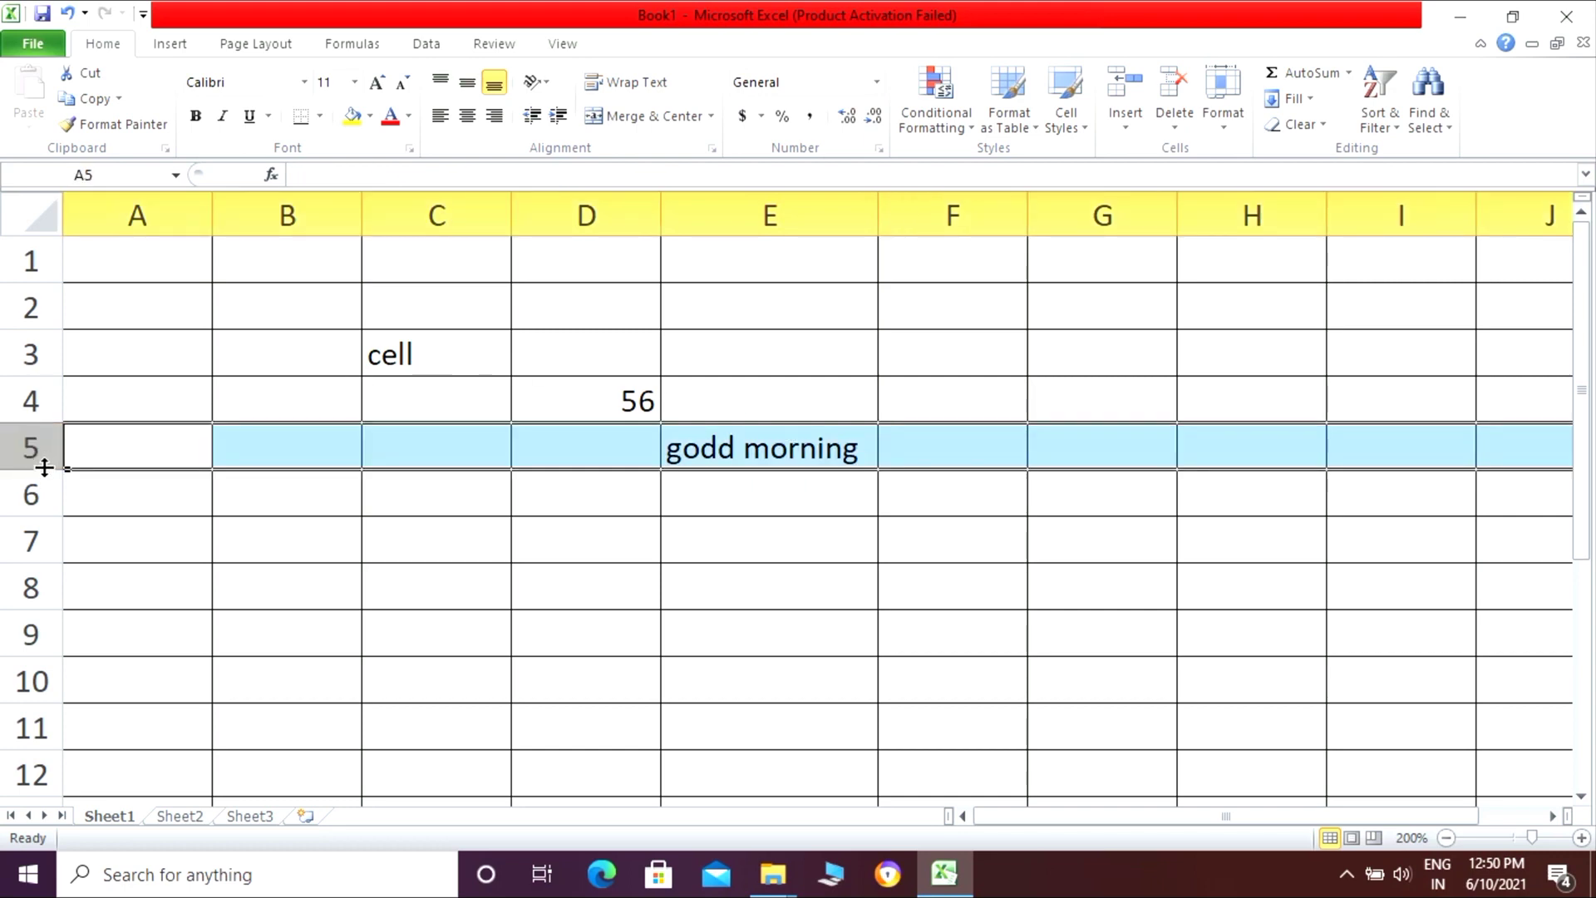
left_click_drag(43, 470, 30, 515)
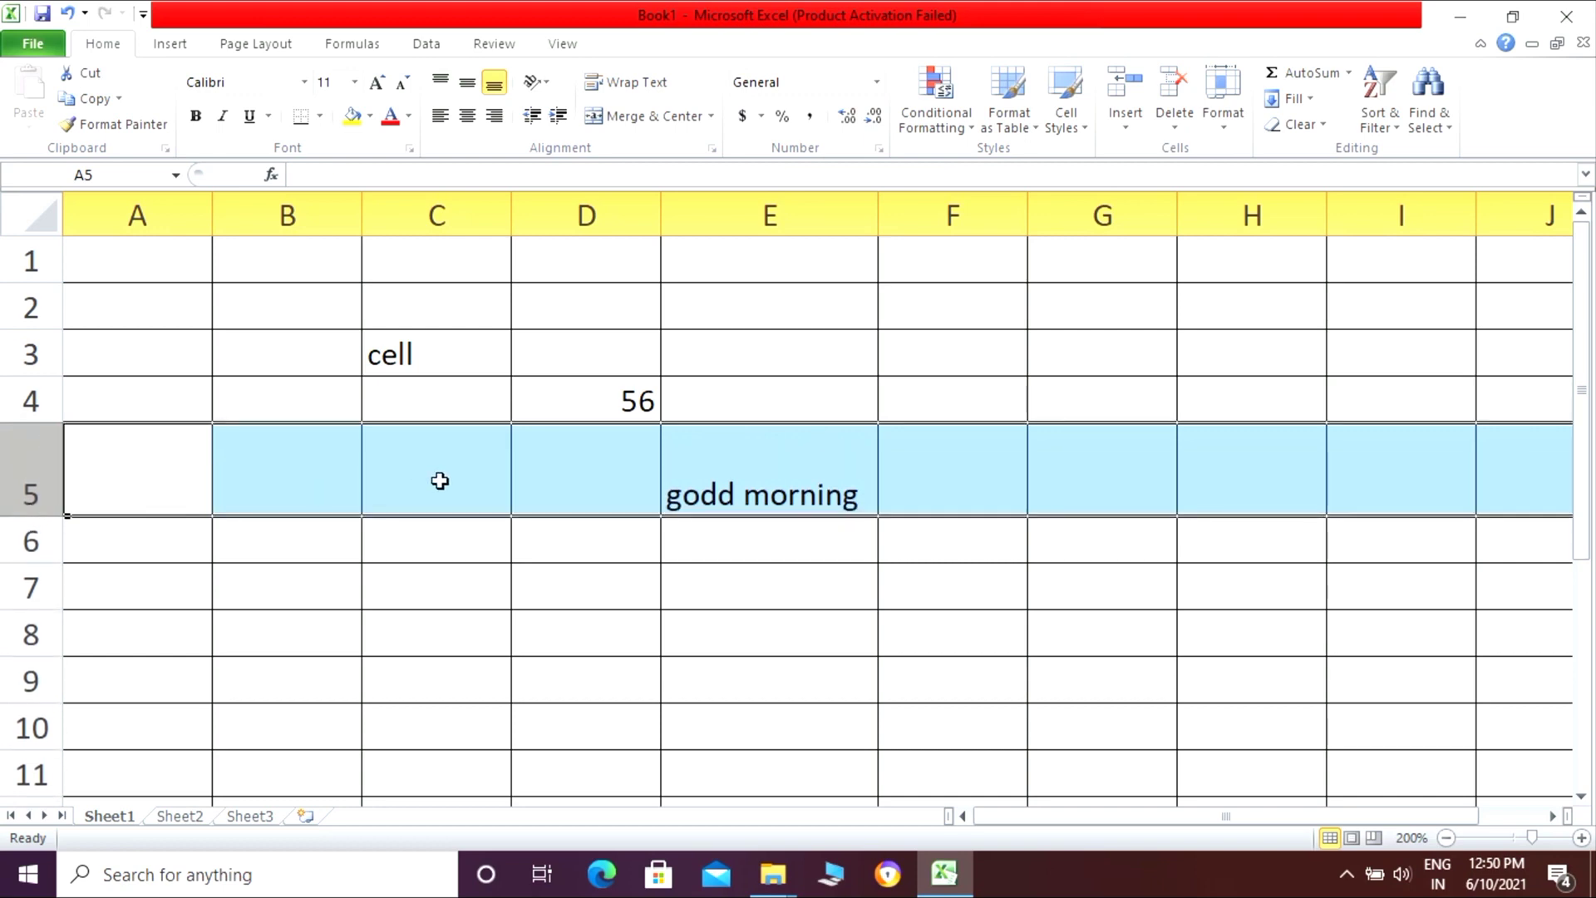
- Add "friends" as a second line below the existing text within cell E5
left_click(729, 445)
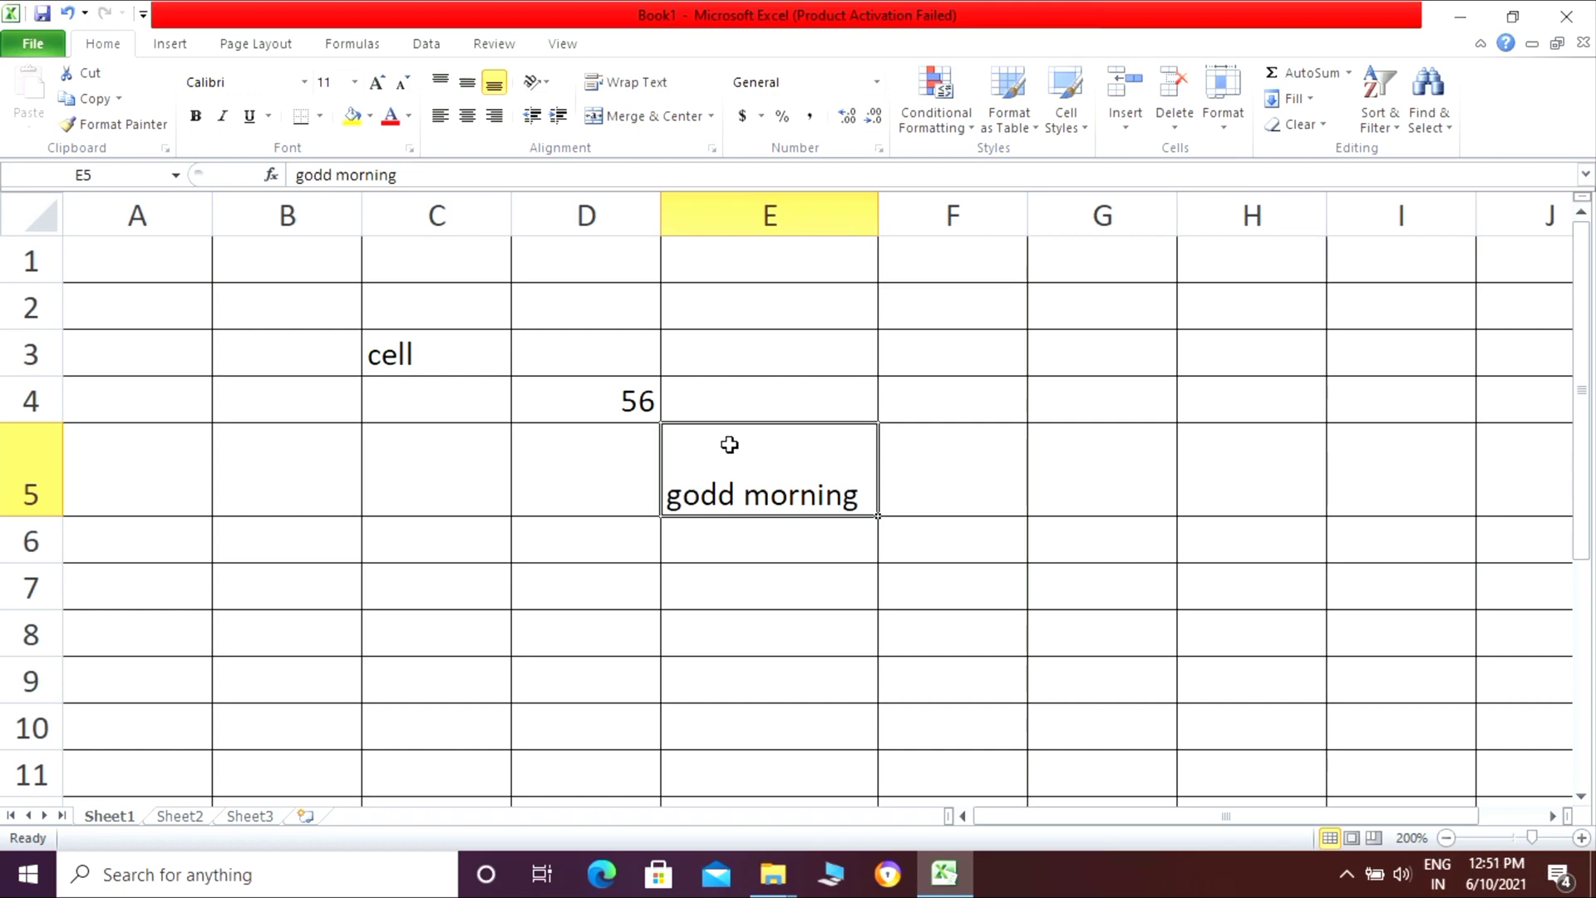
double_click(863, 499)
double_click(863, 499)
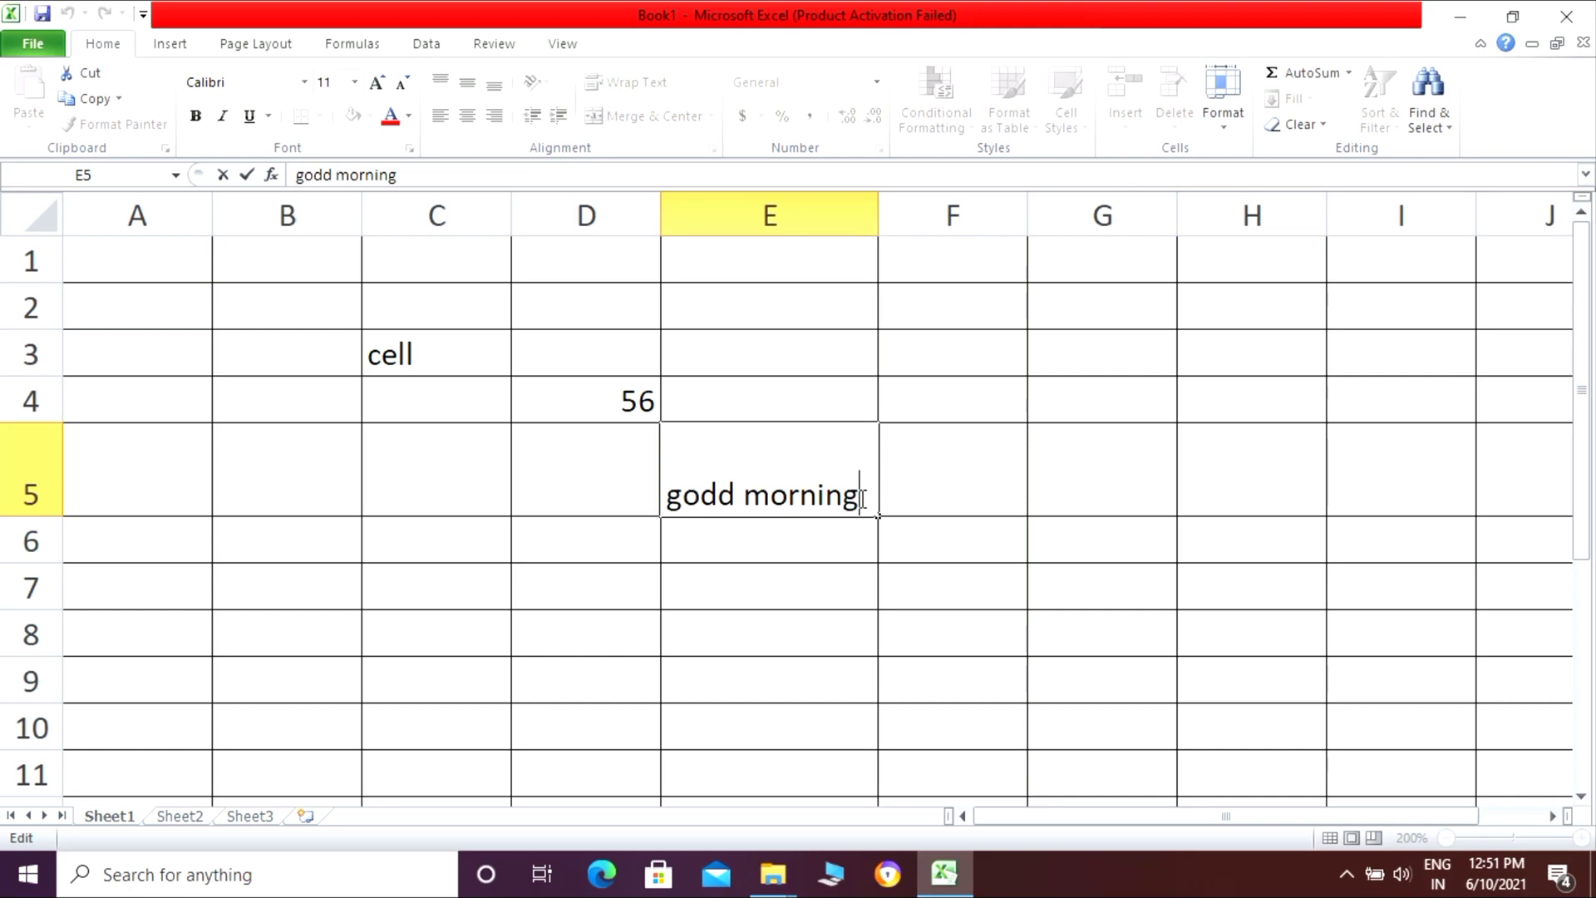
key("alt+Return")
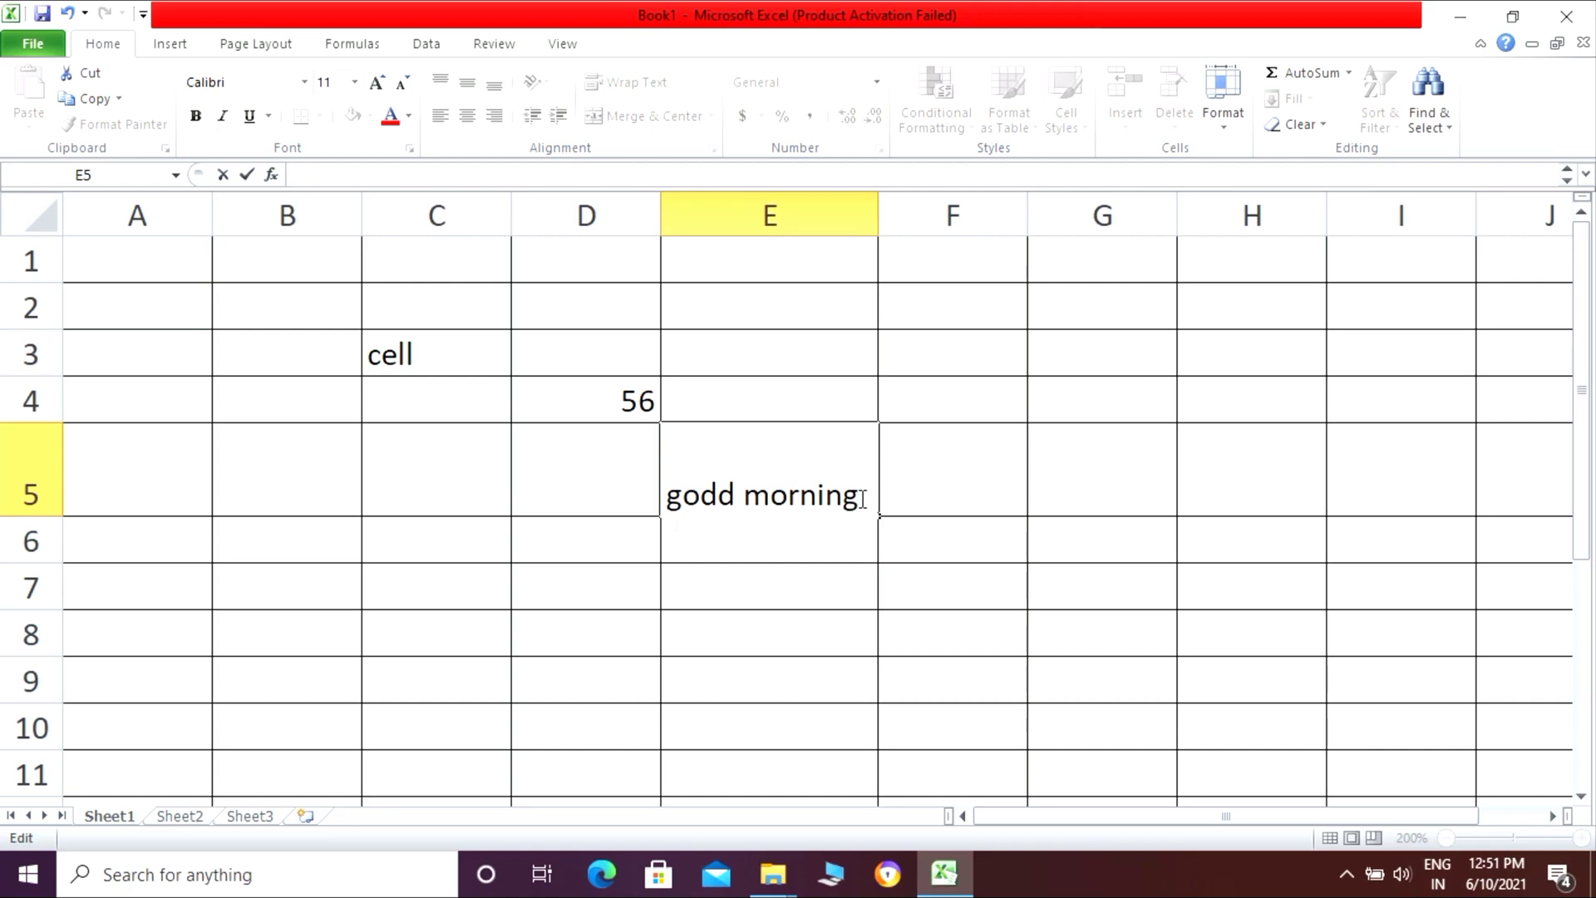
type("friends")
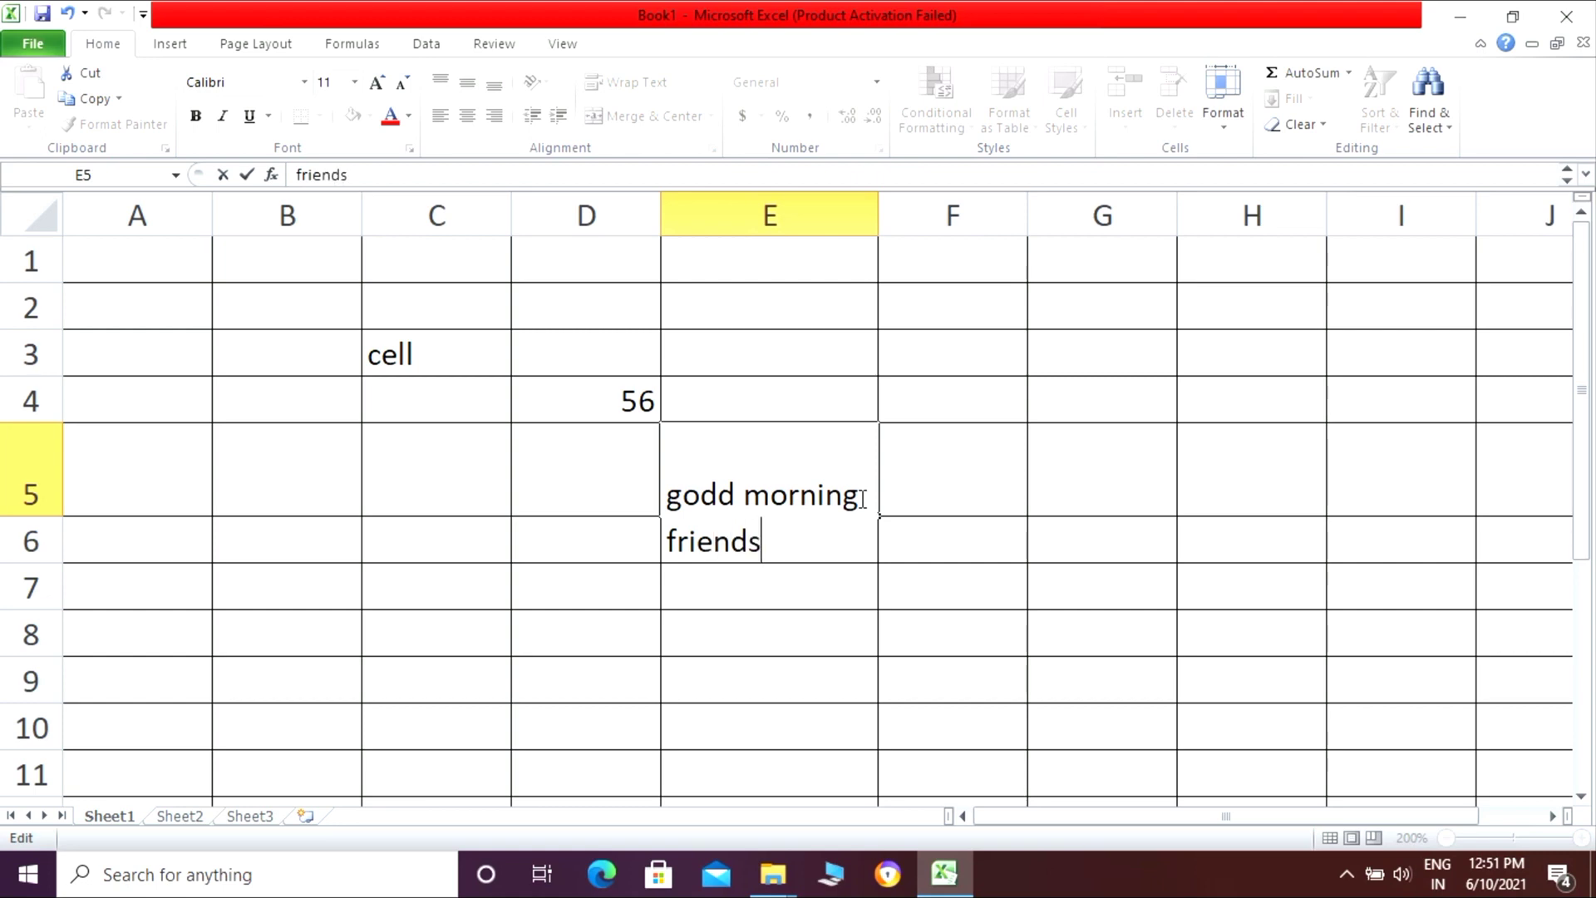
left_click(966, 473)
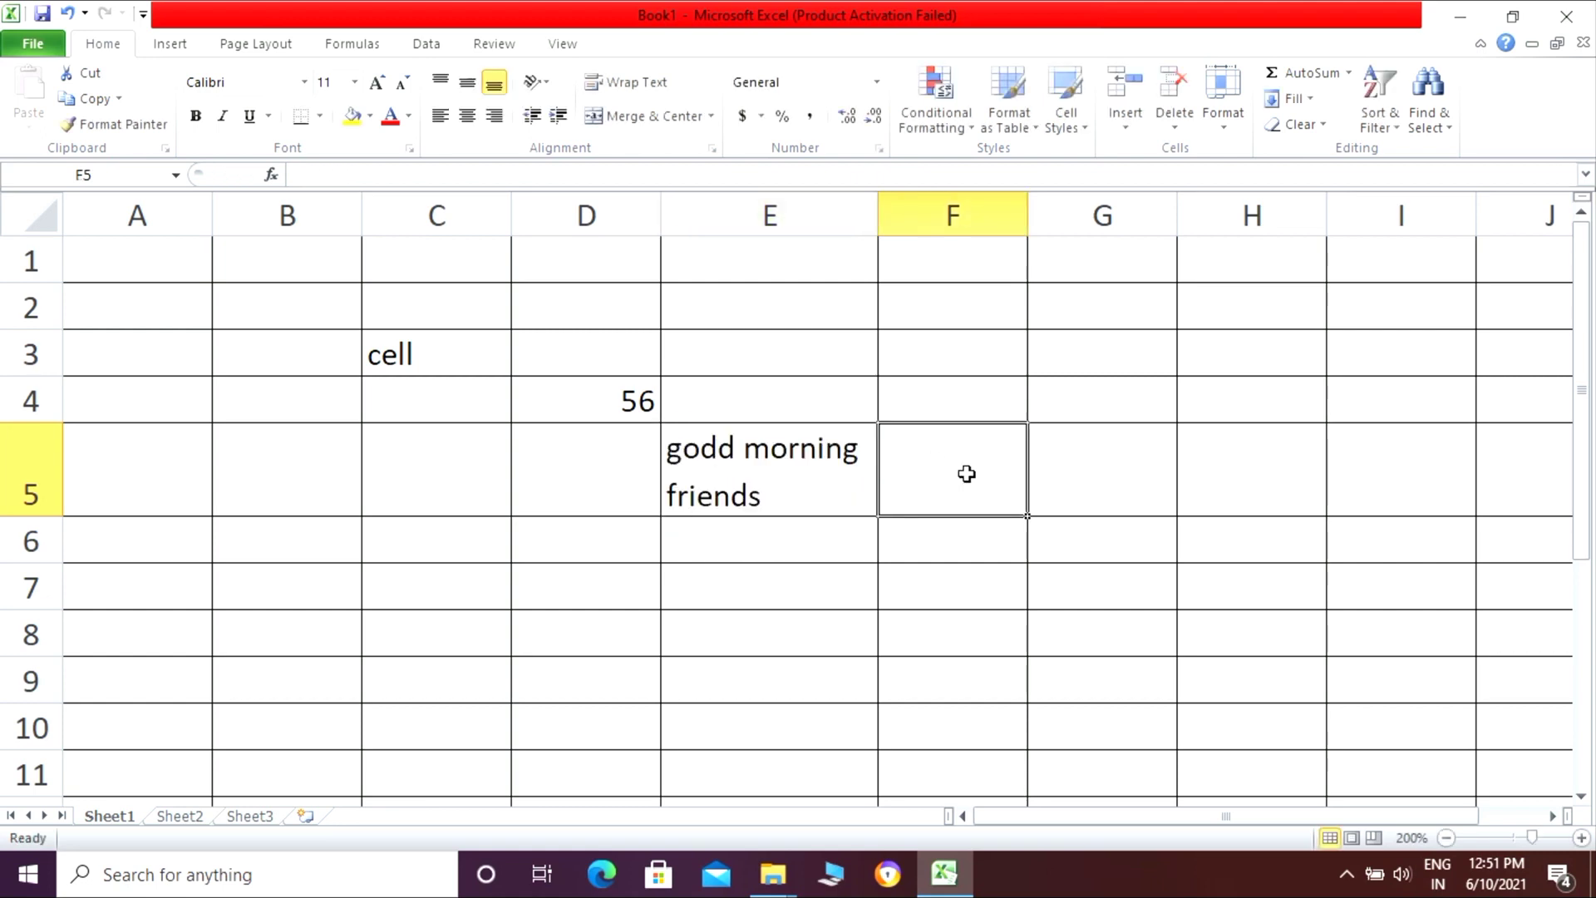
- Merge and center cells D5 through G5 so the "godd morning" text spans all four cells
left_click(764, 427)
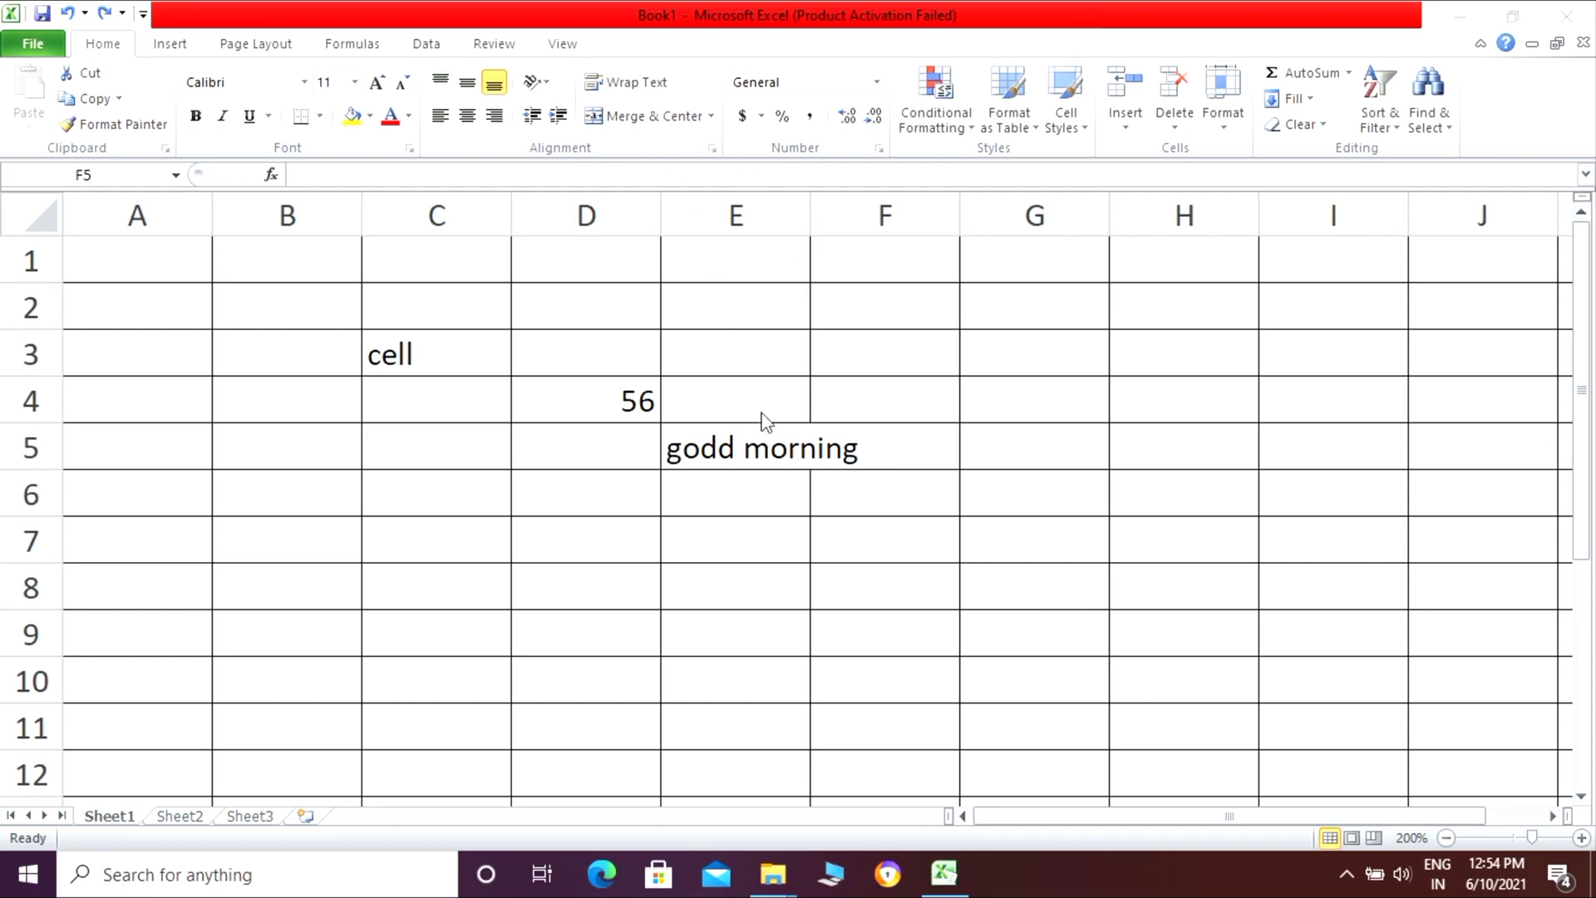
left_click(983, 442)
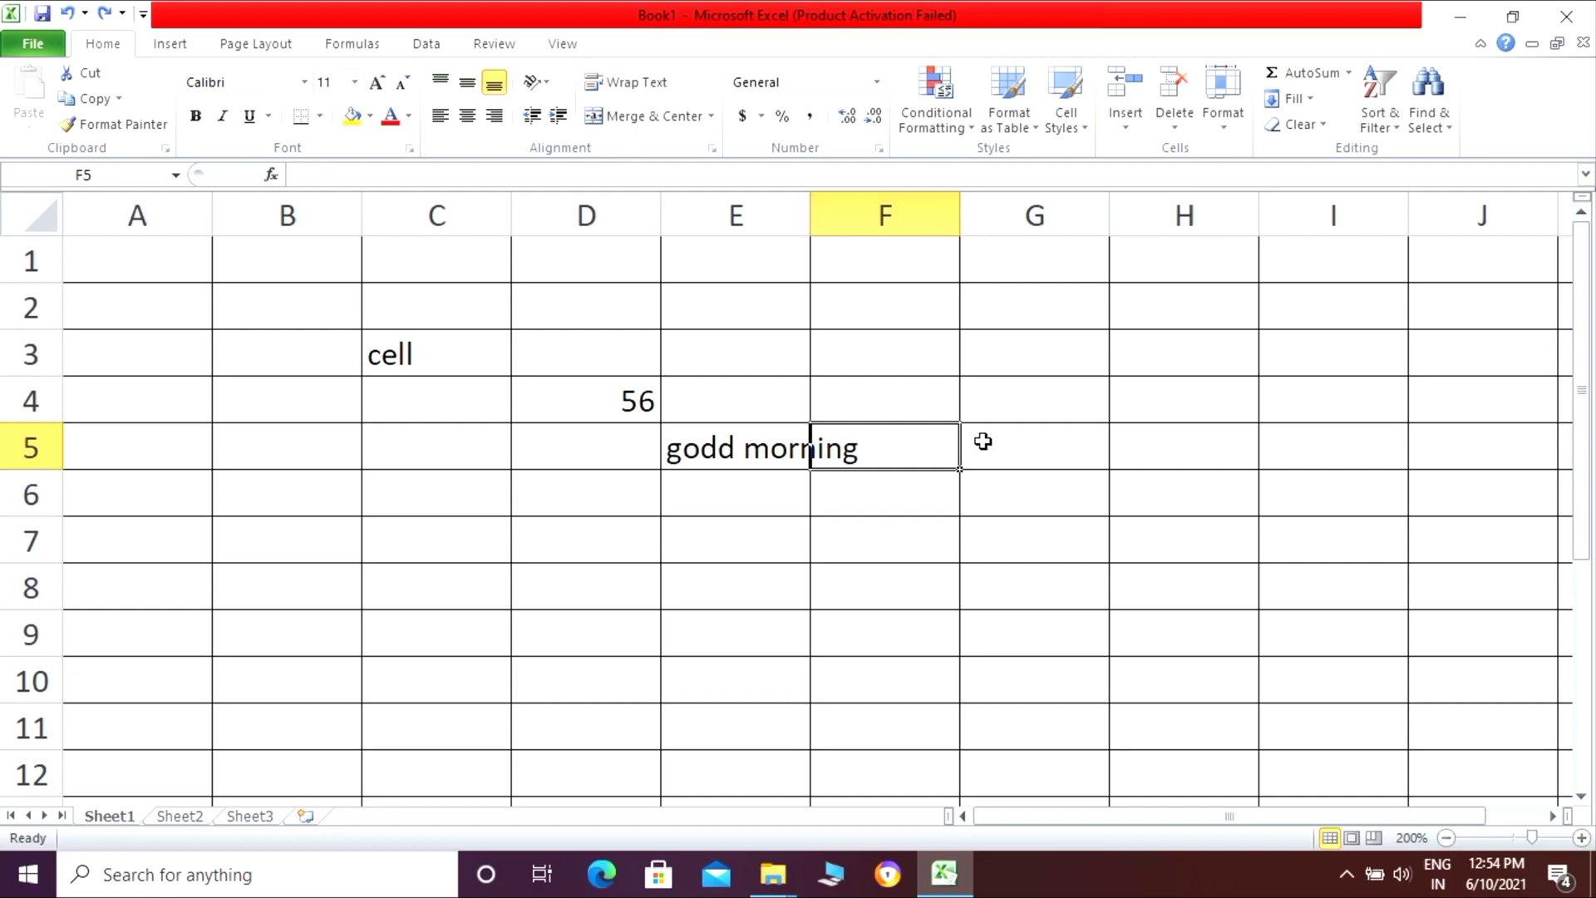
left_click(763, 451)
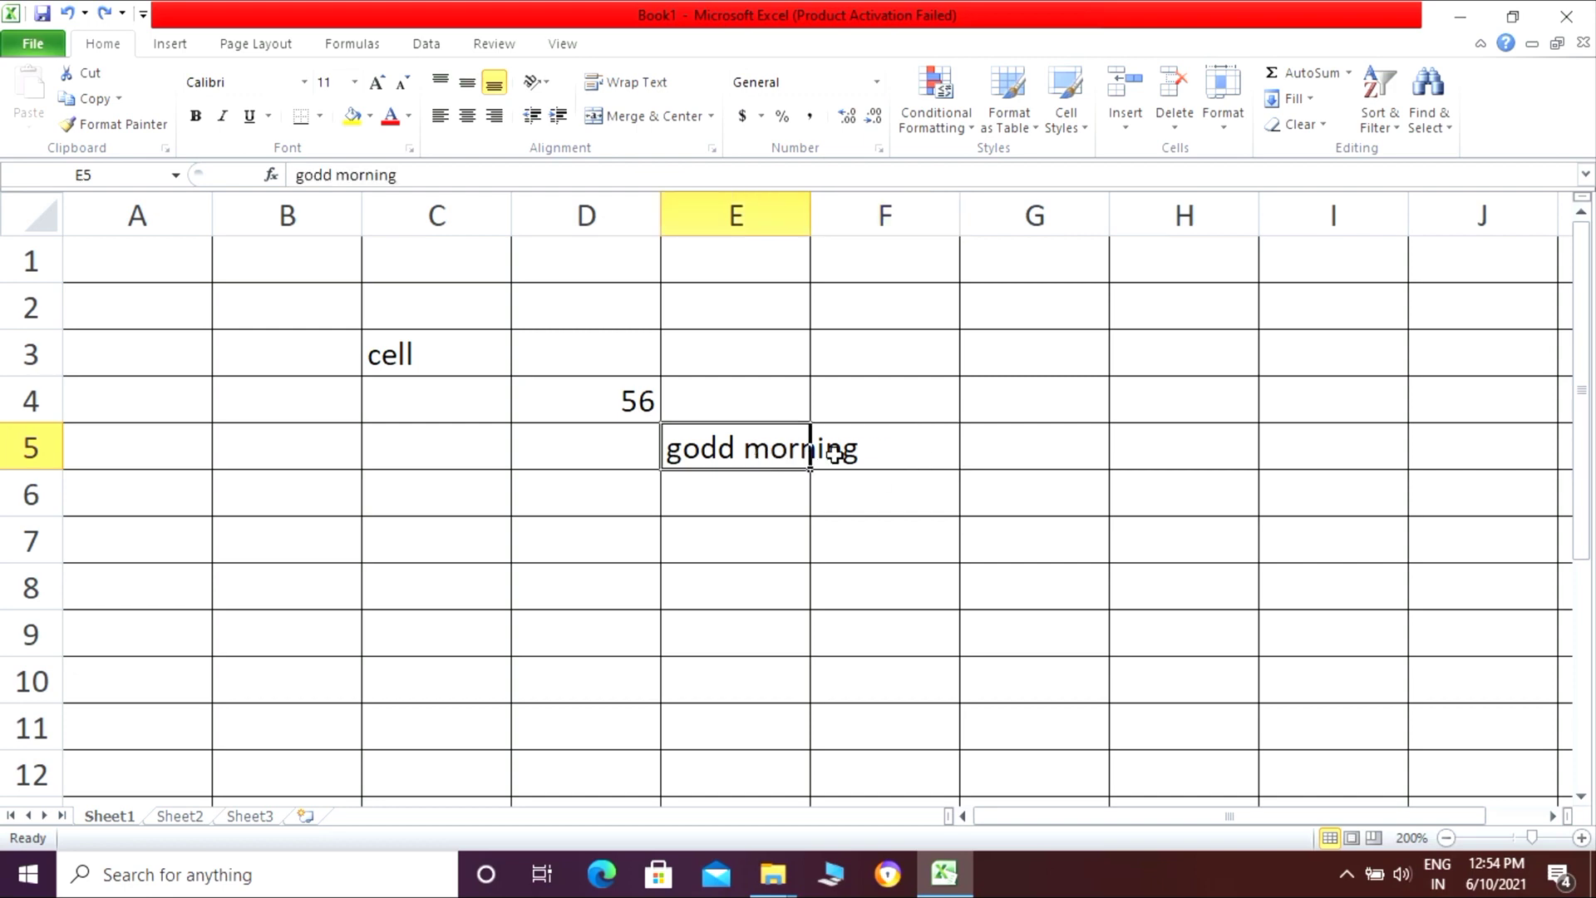
left_click(885, 461)
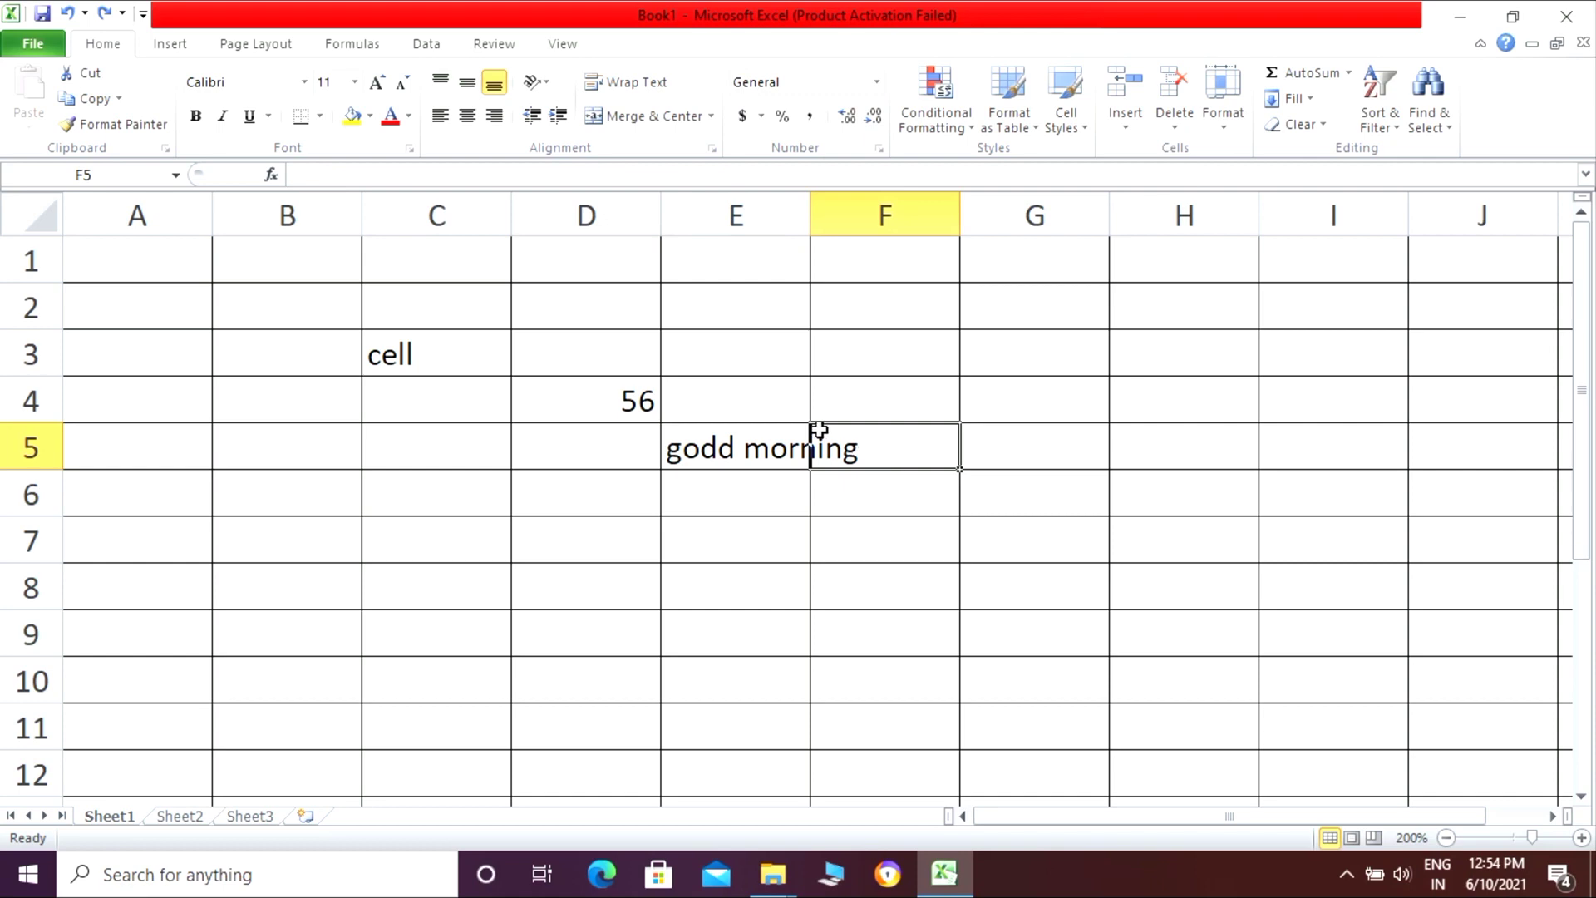
left_click(607, 445)
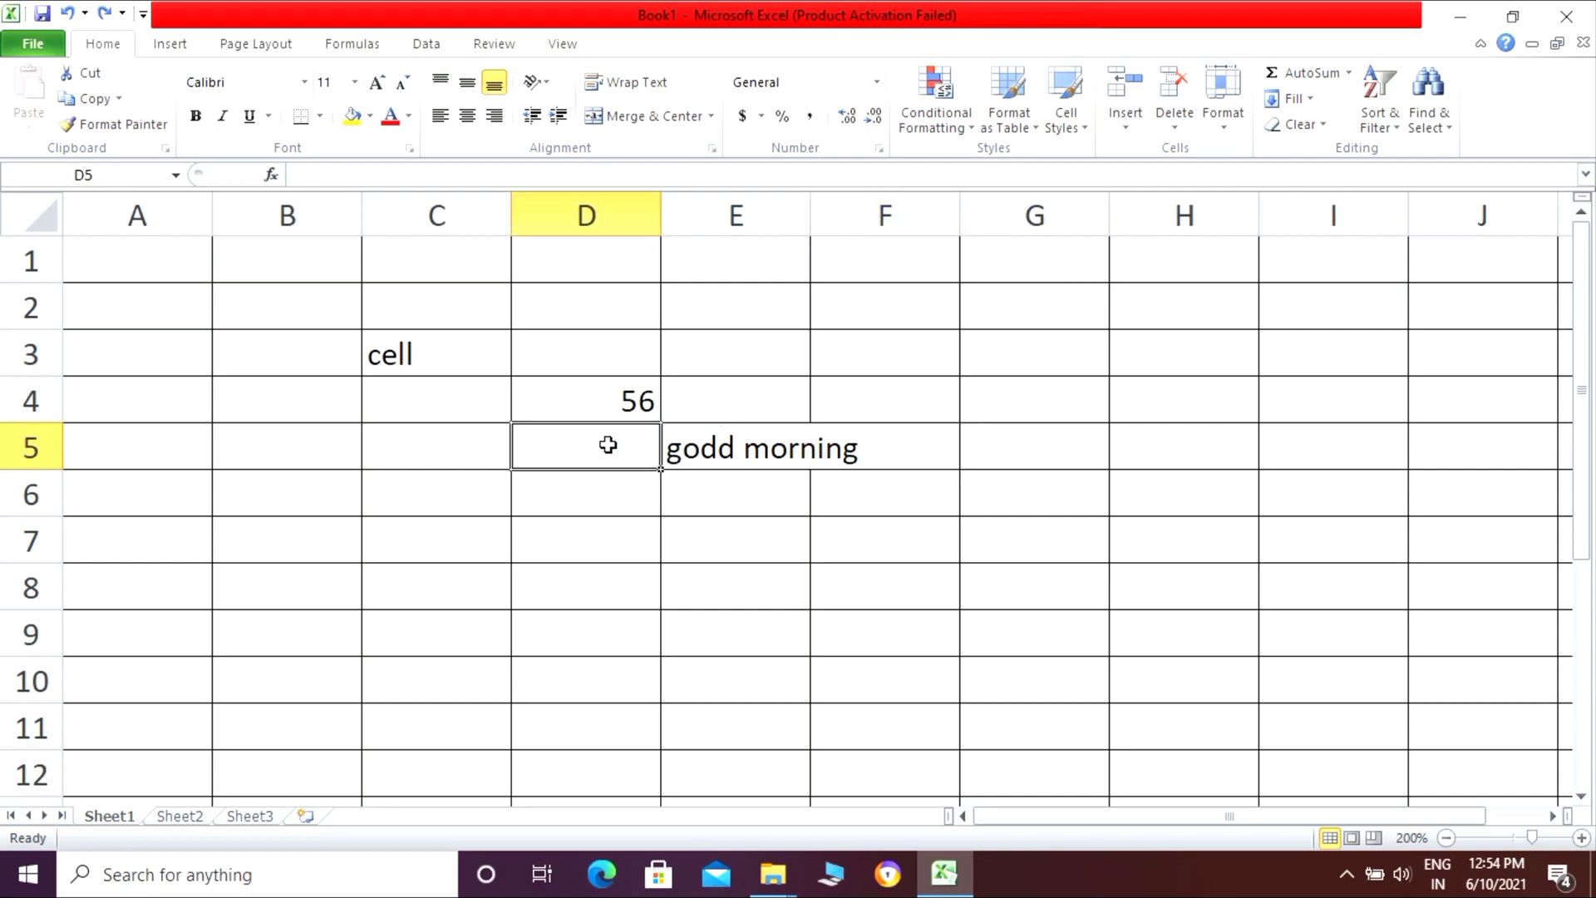
left_click_drag(608, 446, 998, 448)
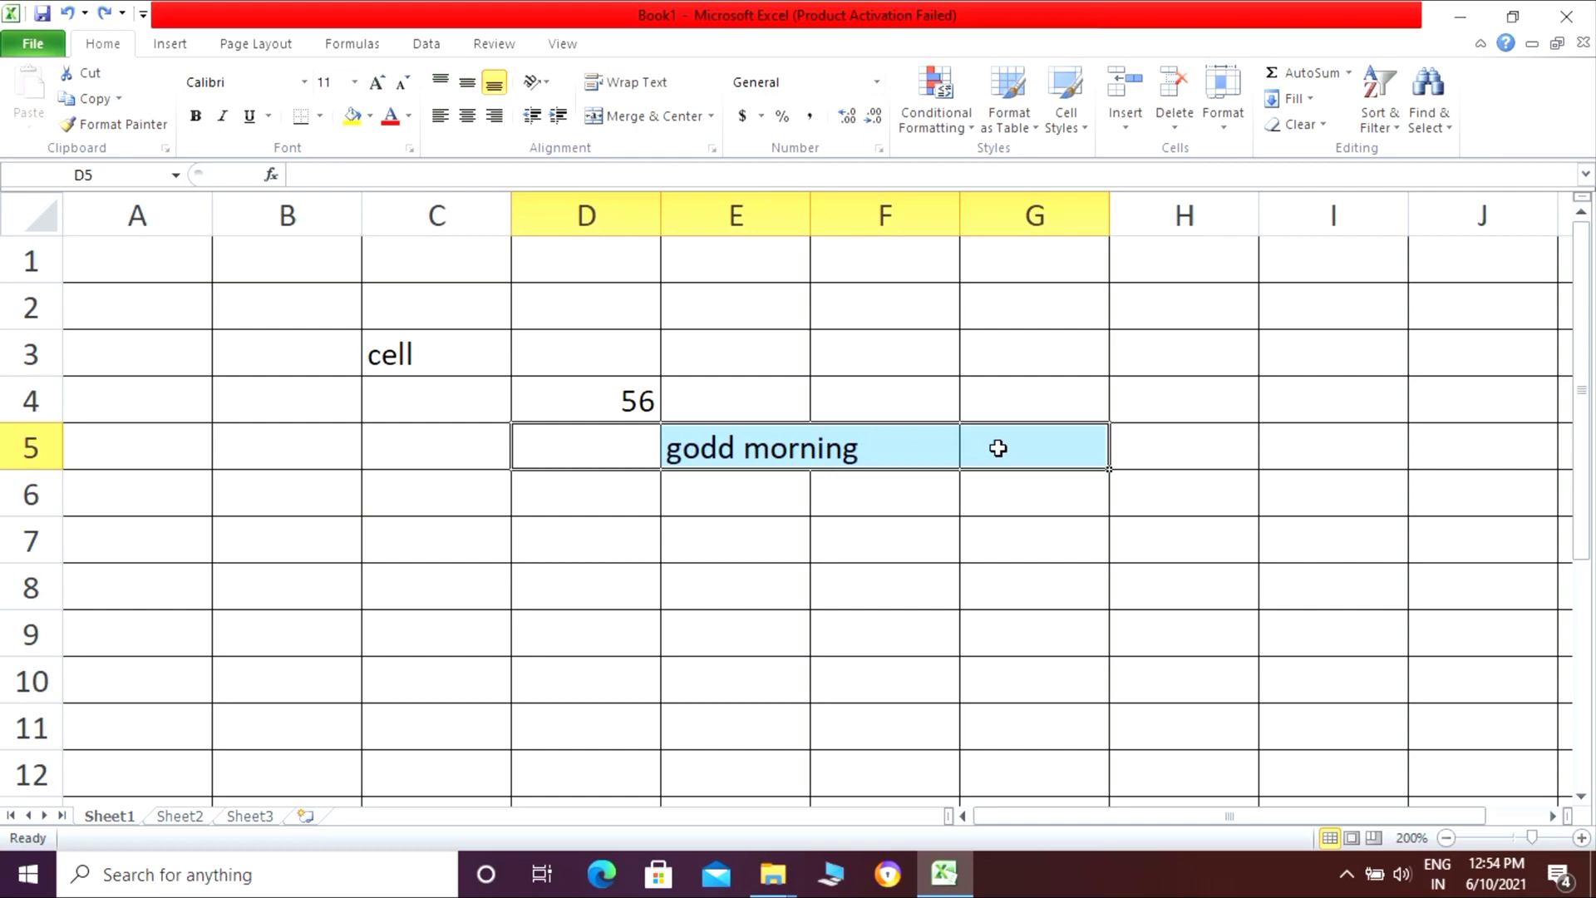
left_click(620, 122)
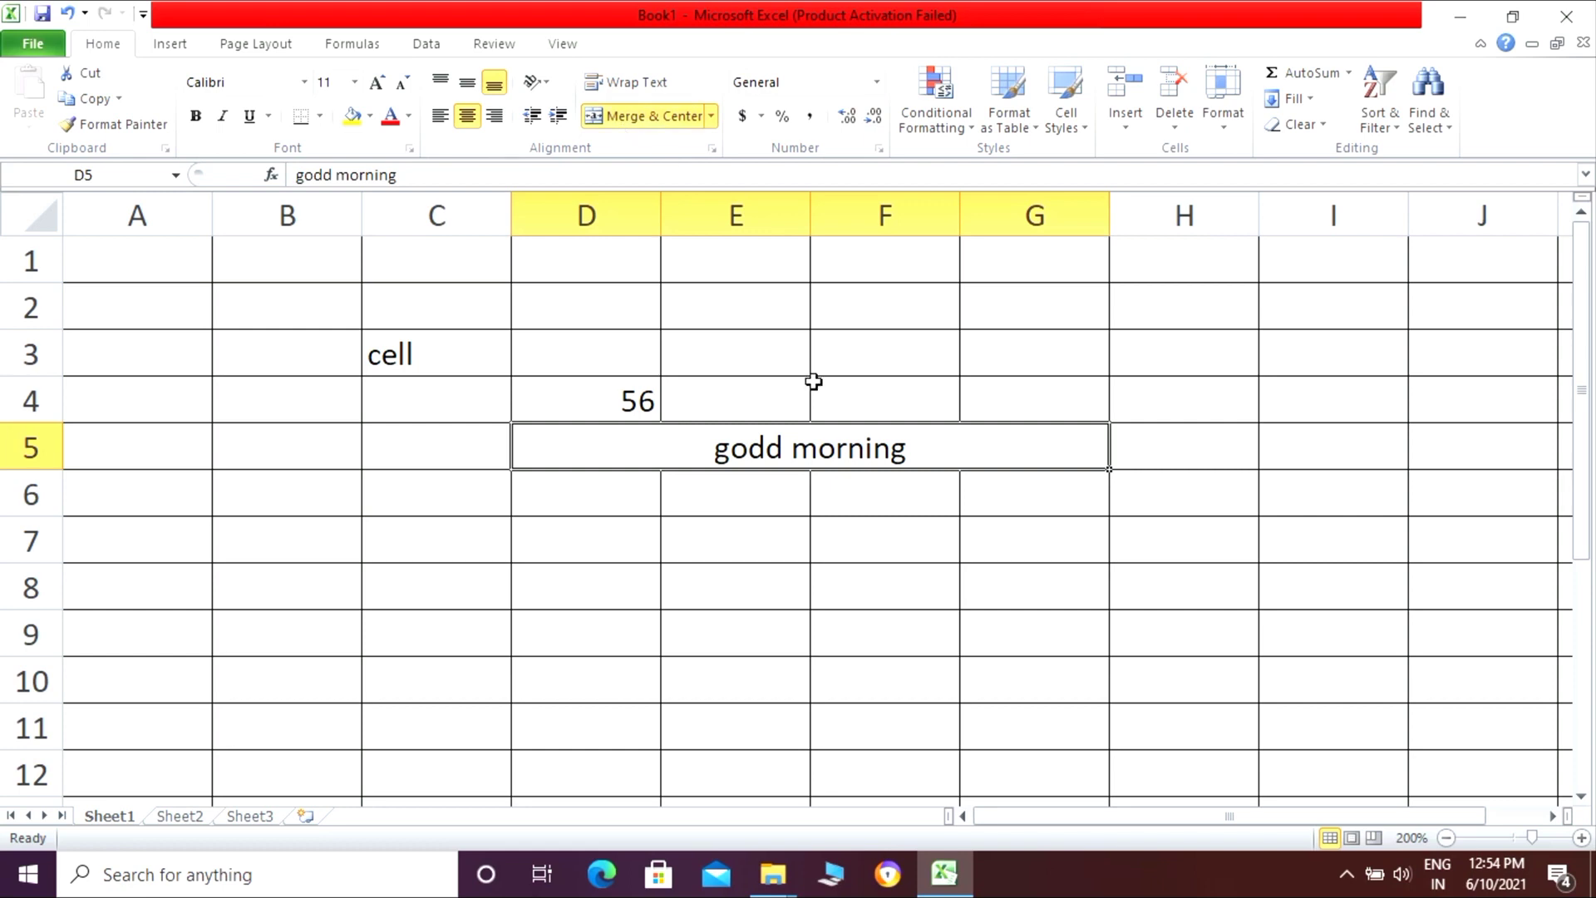
left_click(756, 511)
left_click(766, 447)
- Enter the heading "AUTOFILL" in cell E7
left_click(763, 557)
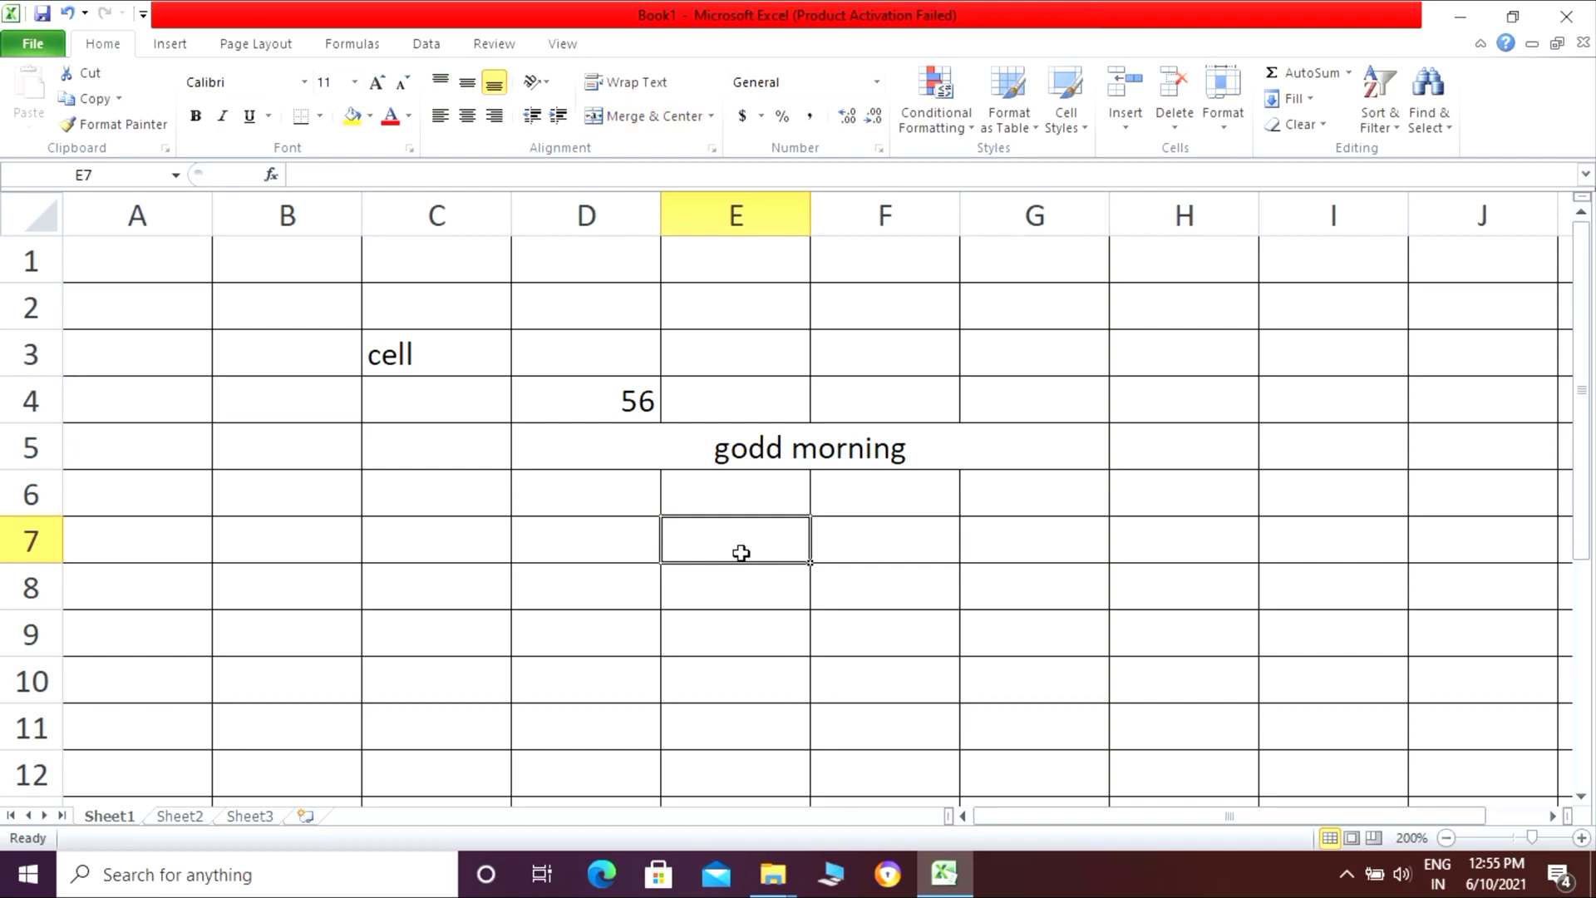
type("AUTO")
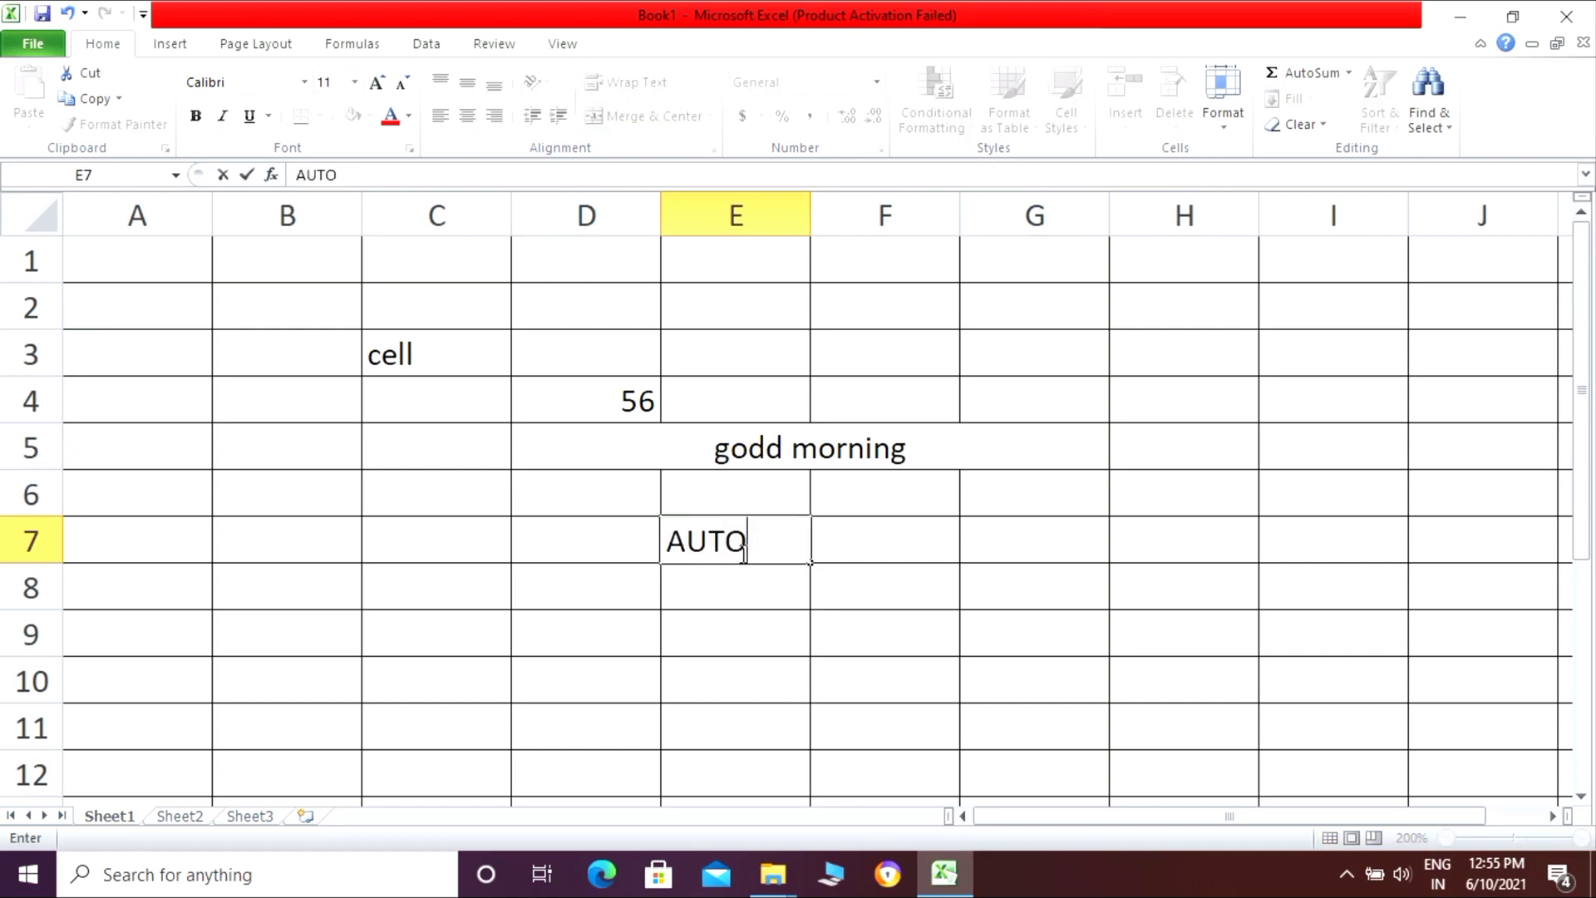
type("FILL")
- Enter the number 1 in cell C8 and the number 2 in cell C9
left_click(486, 595)
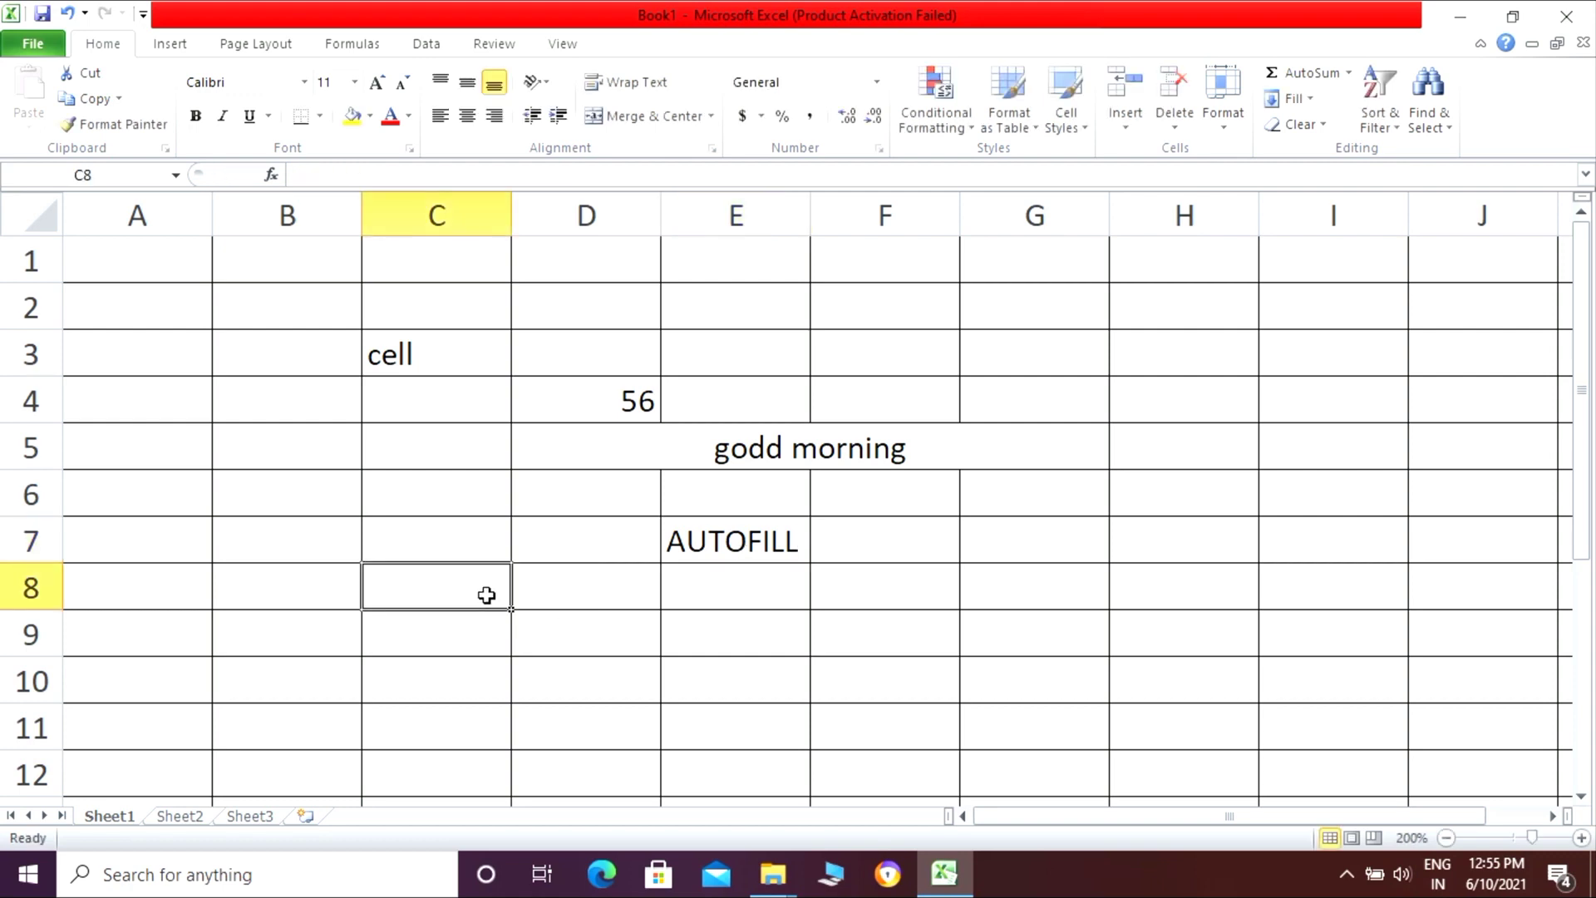
type("1")
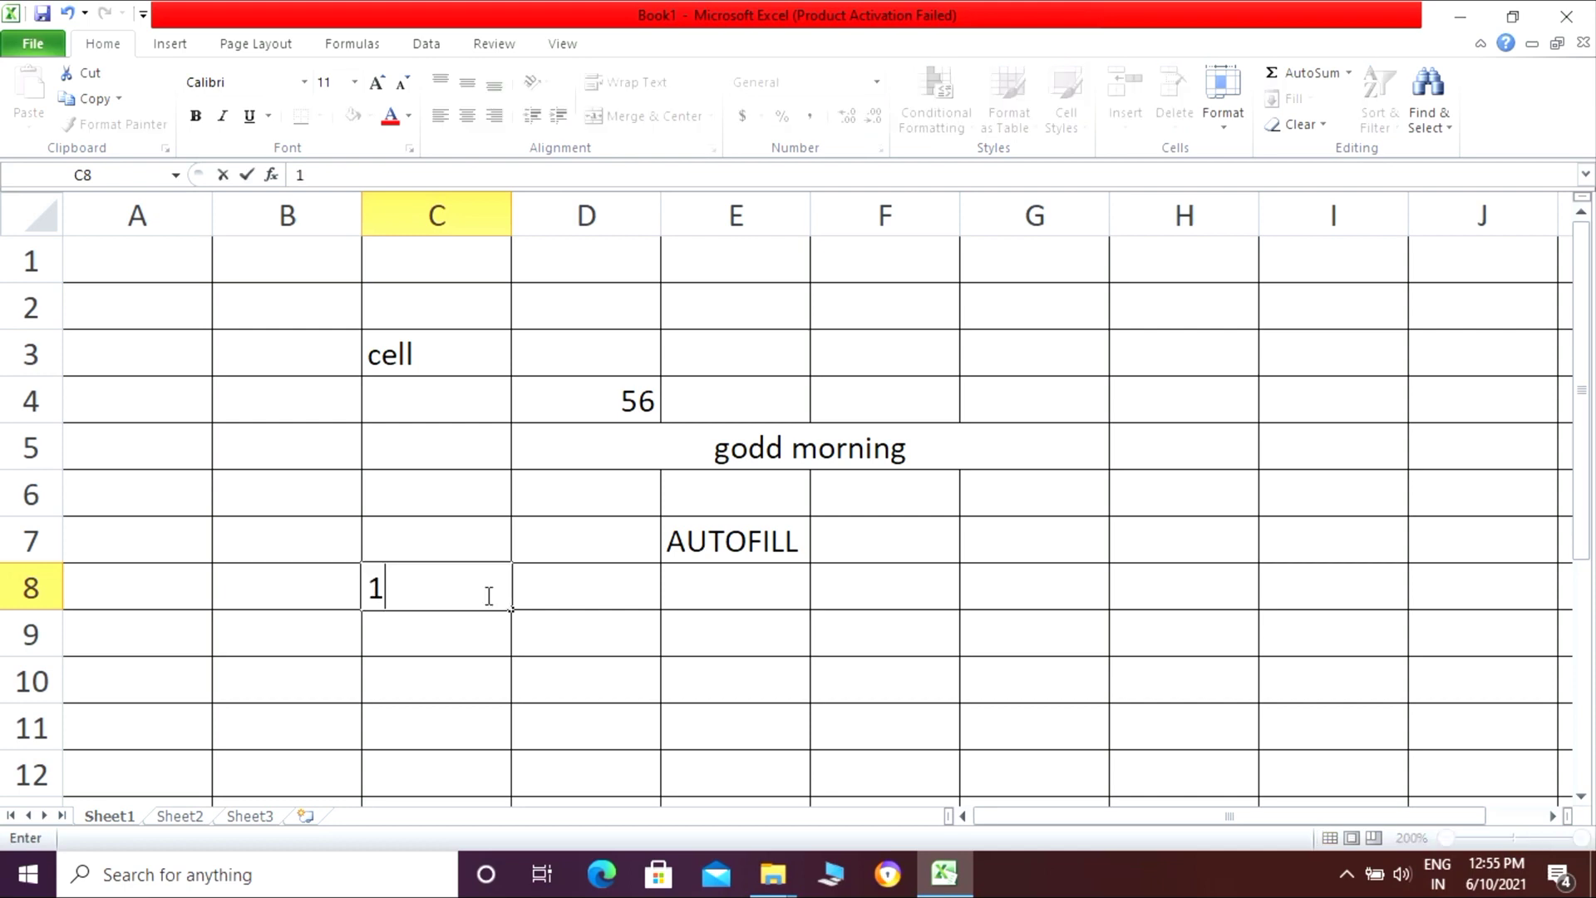
key("Left")
key("Down")
key("Right")
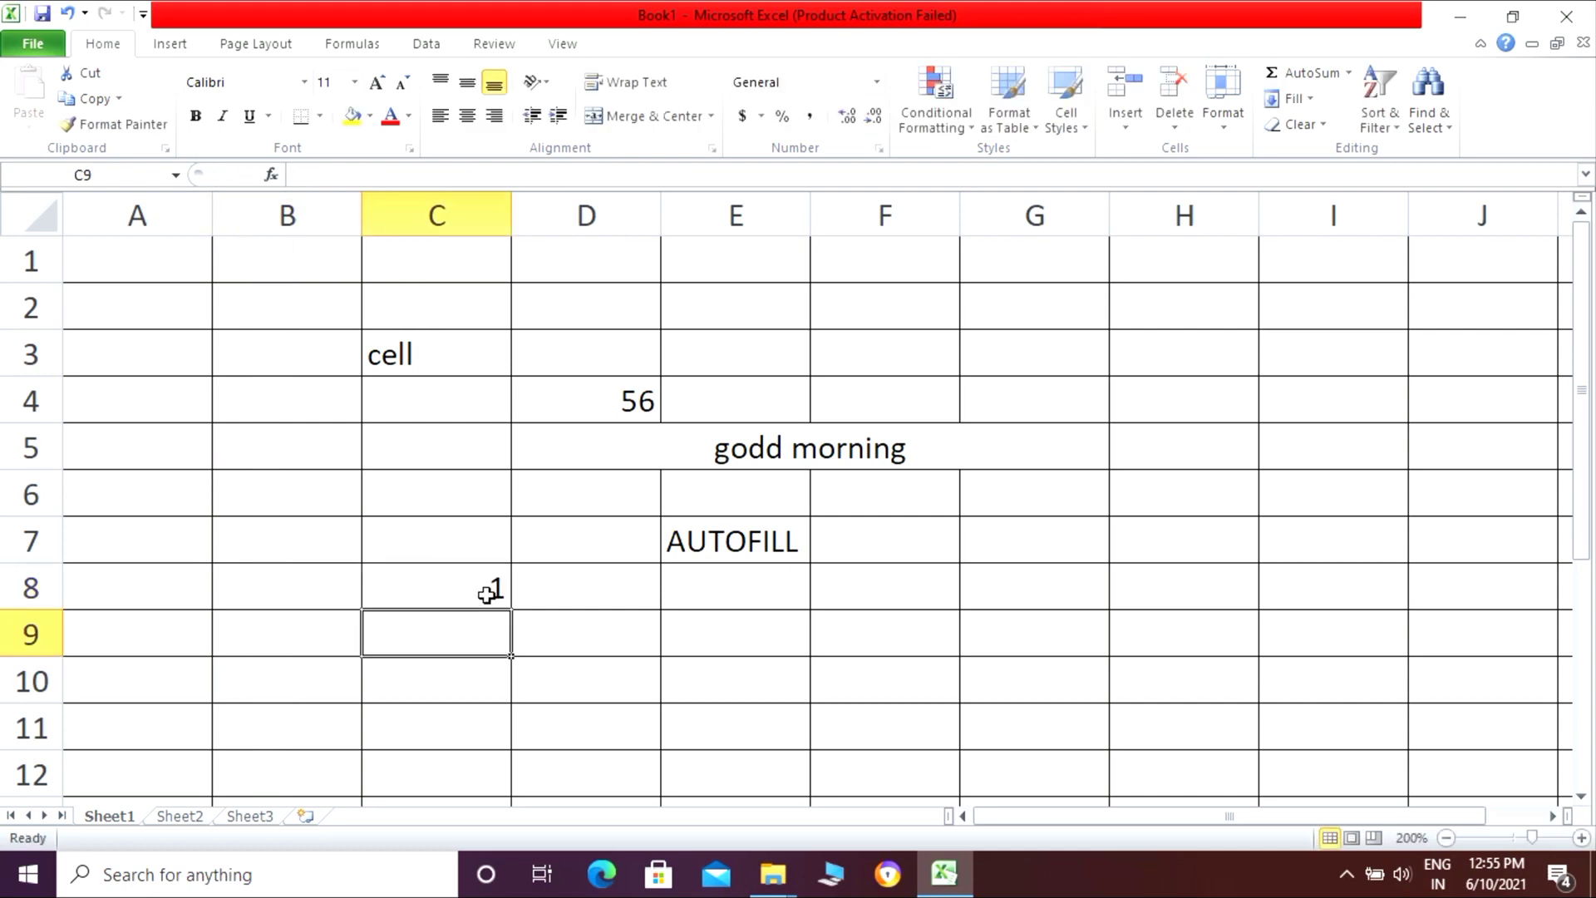
type("2")
left_click(546, 607)
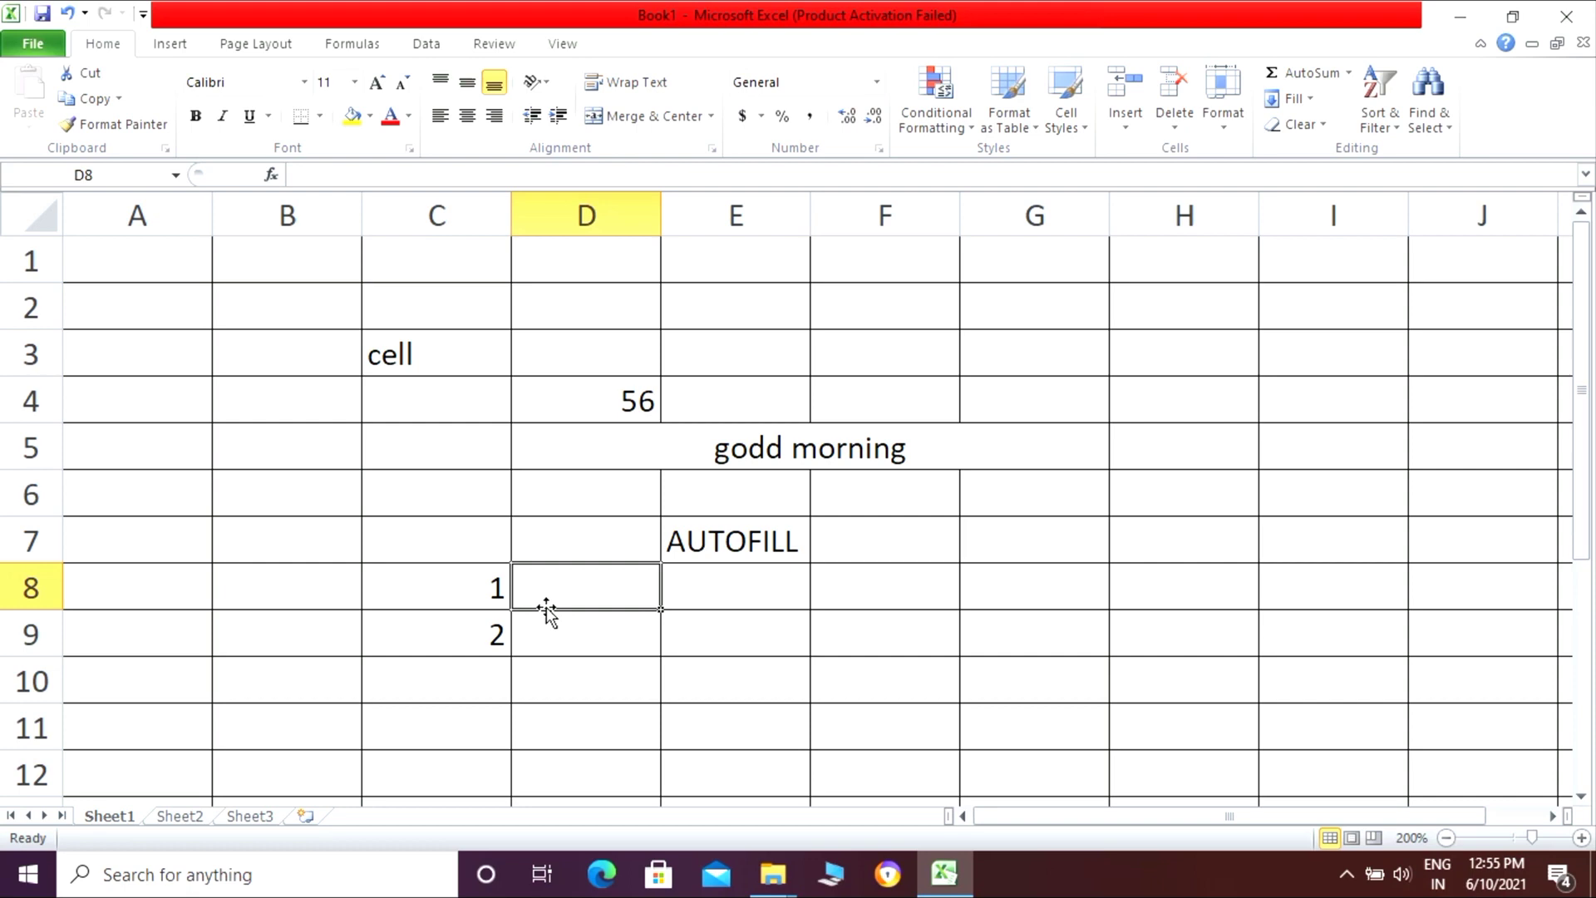
- Autofill the number series from cells C8 and C9 down to C15
left_click(433, 605)
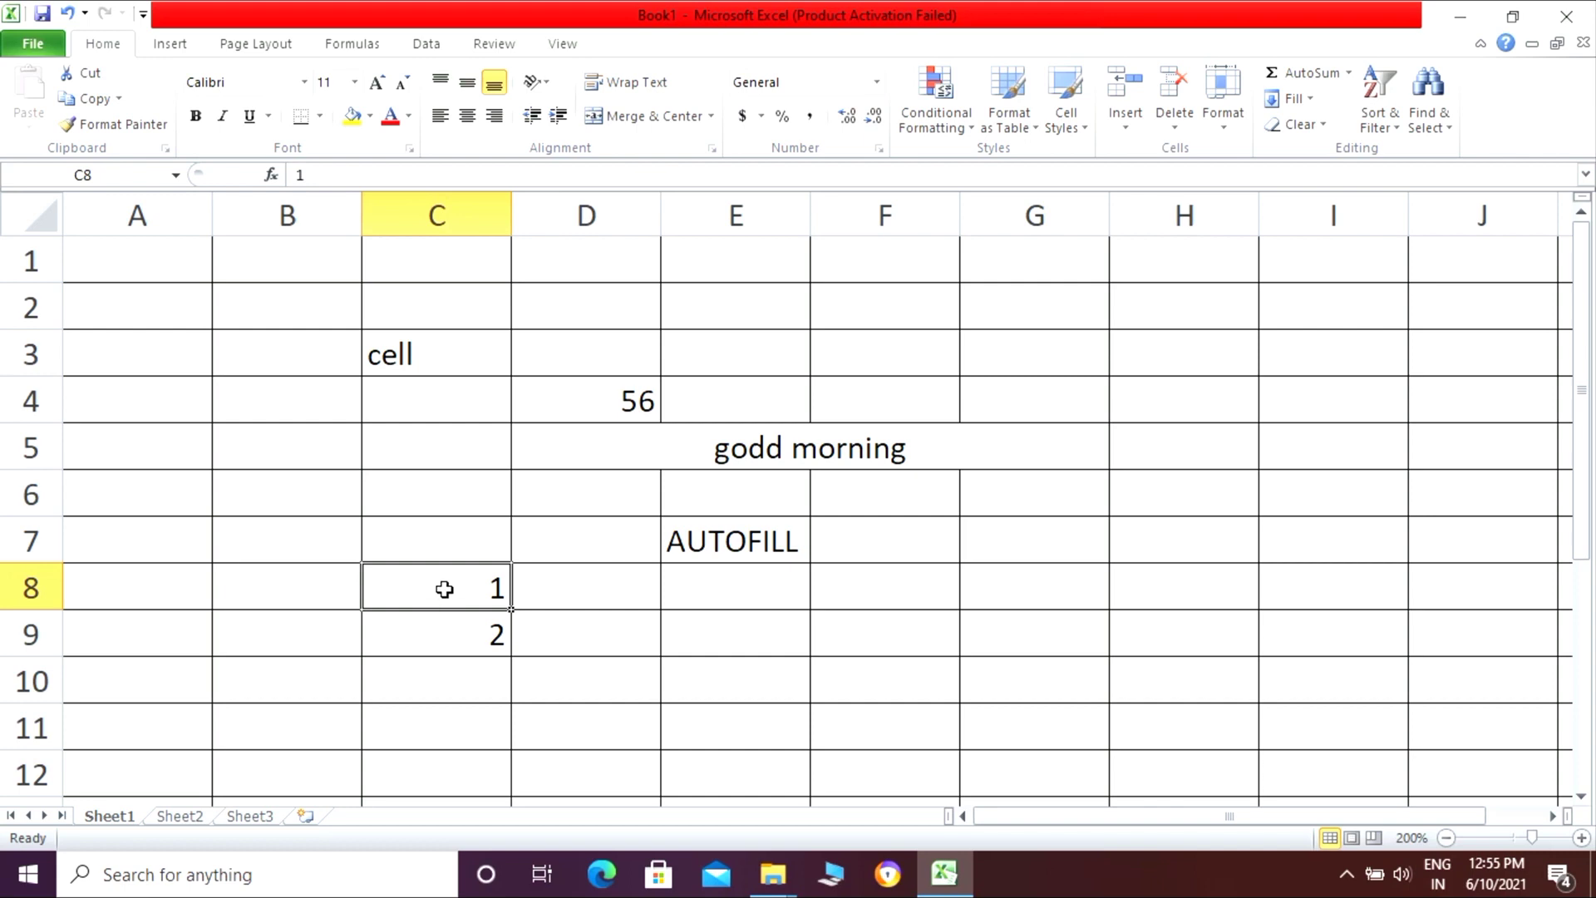
left_click_drag(445, 590, 429, 638)
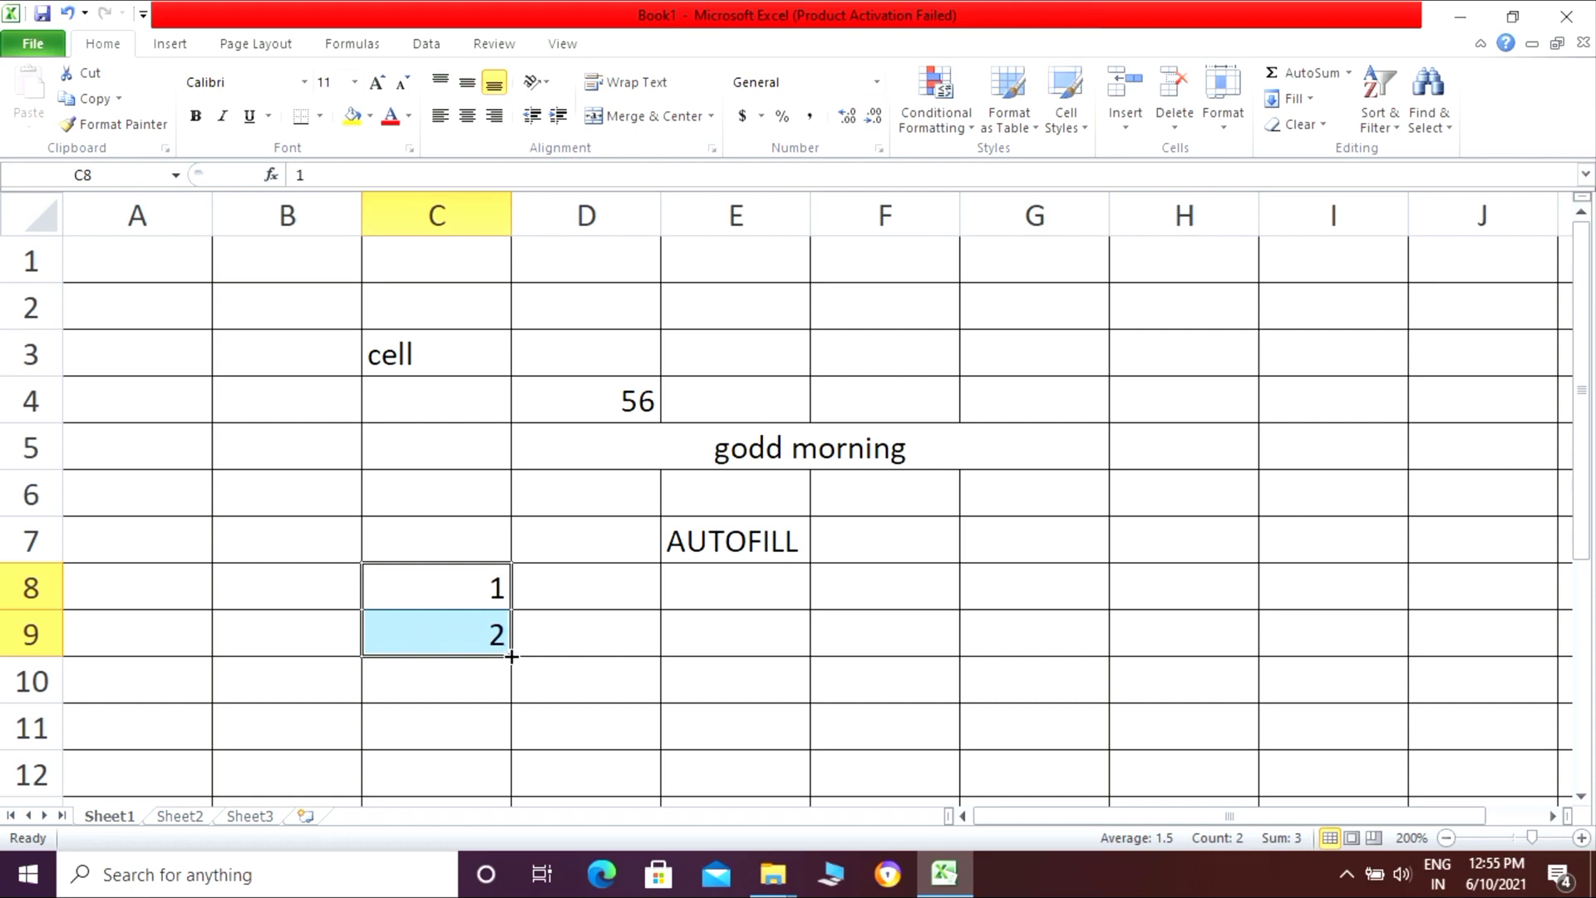
left_click_drag(511, 657, 493, 754)
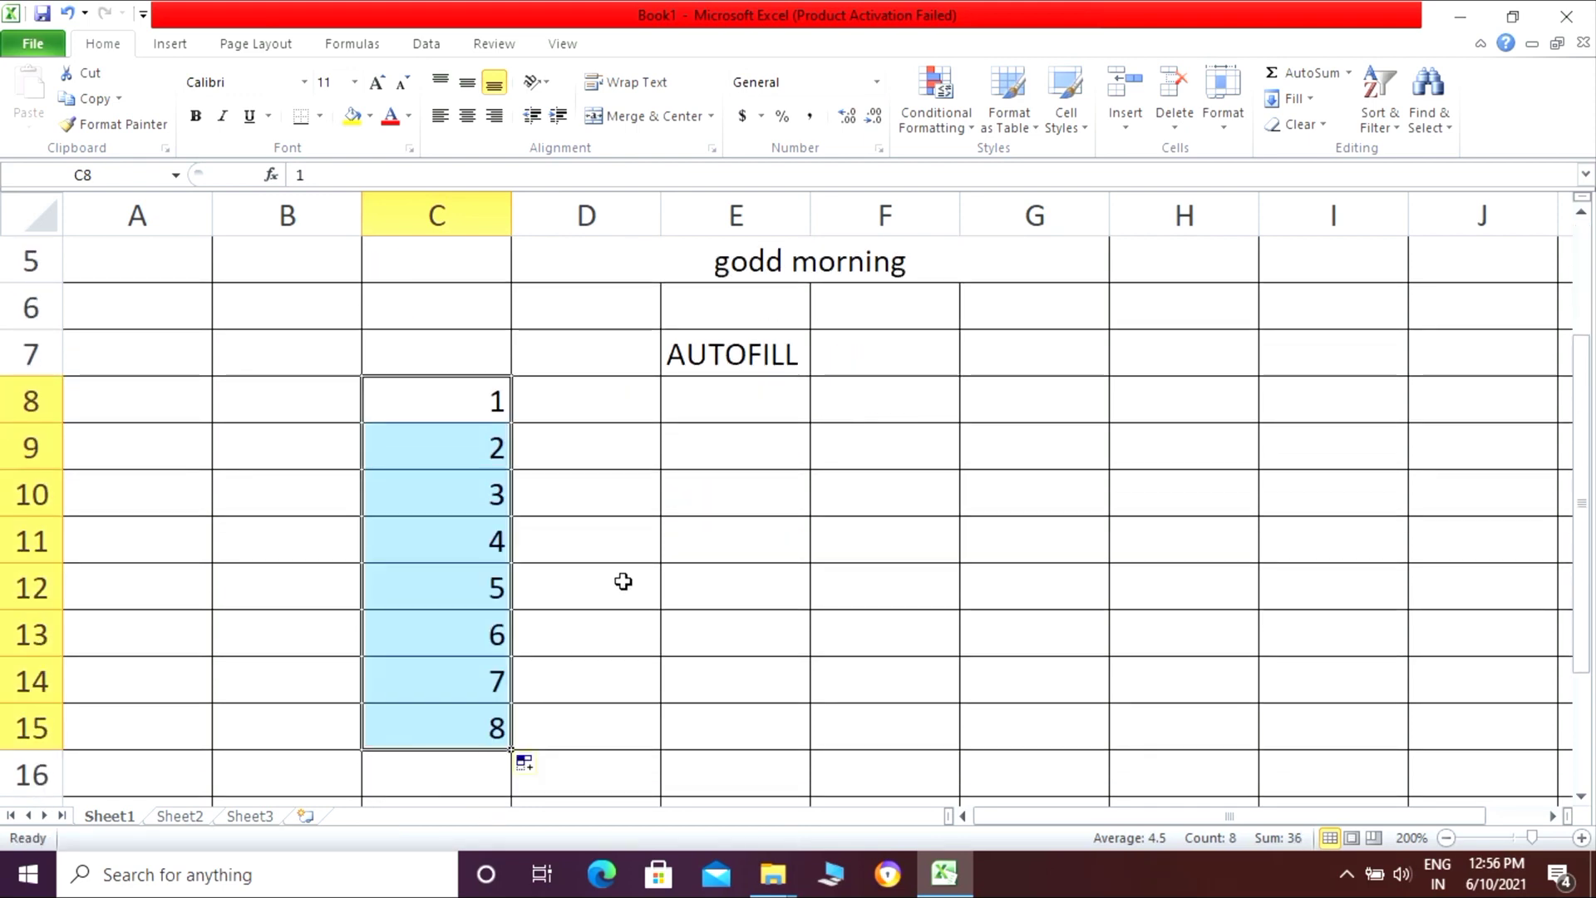
left_click(624, 548)
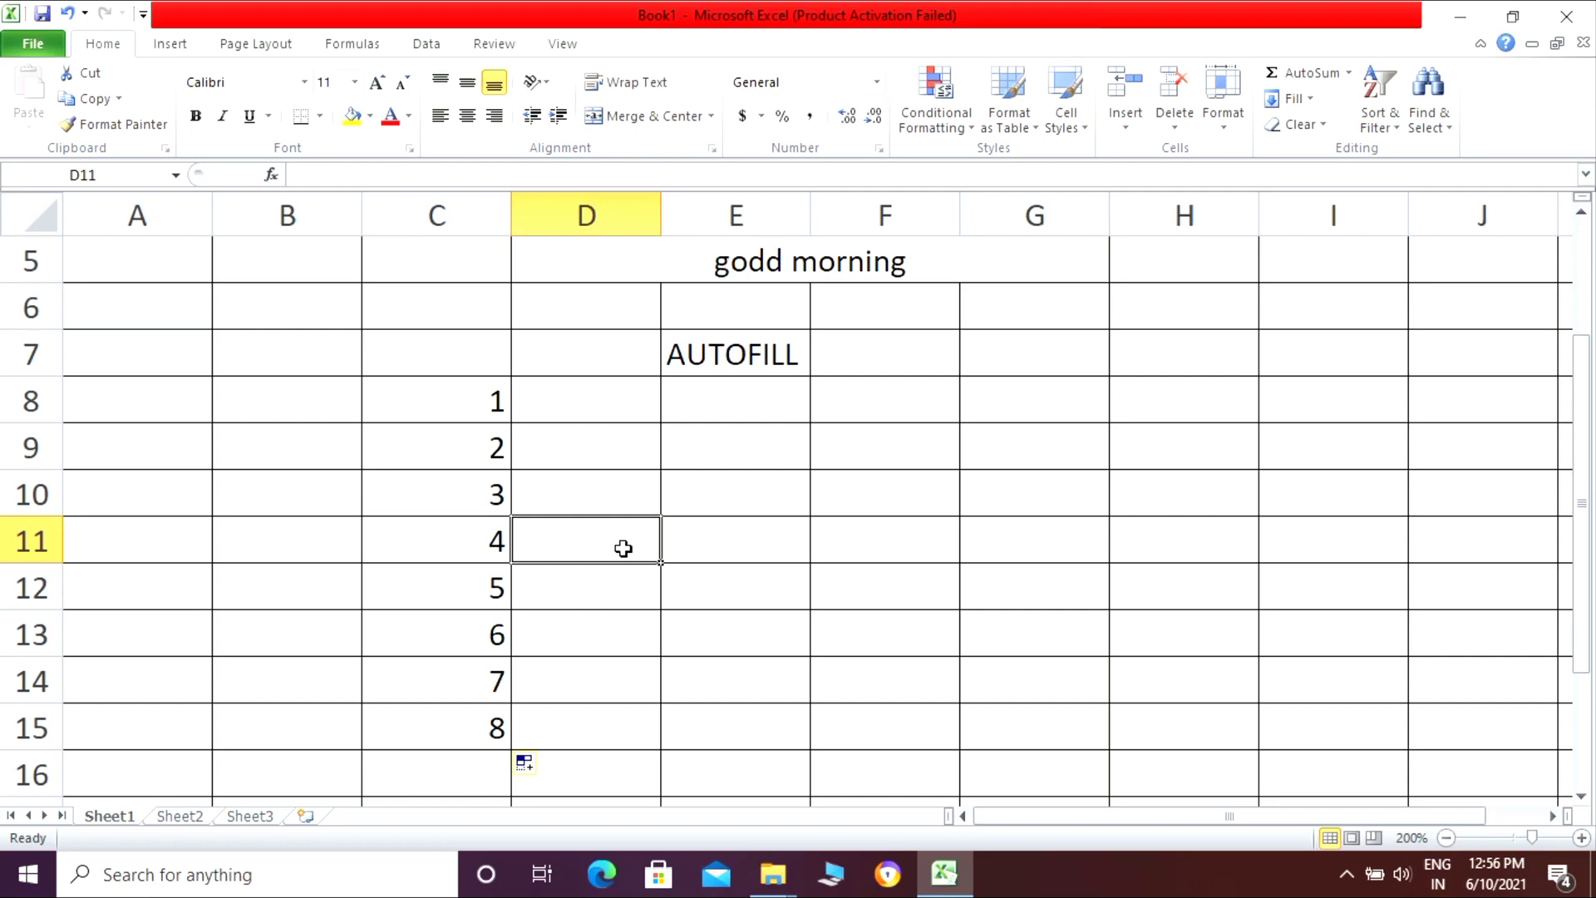
- Enter "JAN" in cell E9 and autofill the month series down to cell E15
left_click(735, 458)
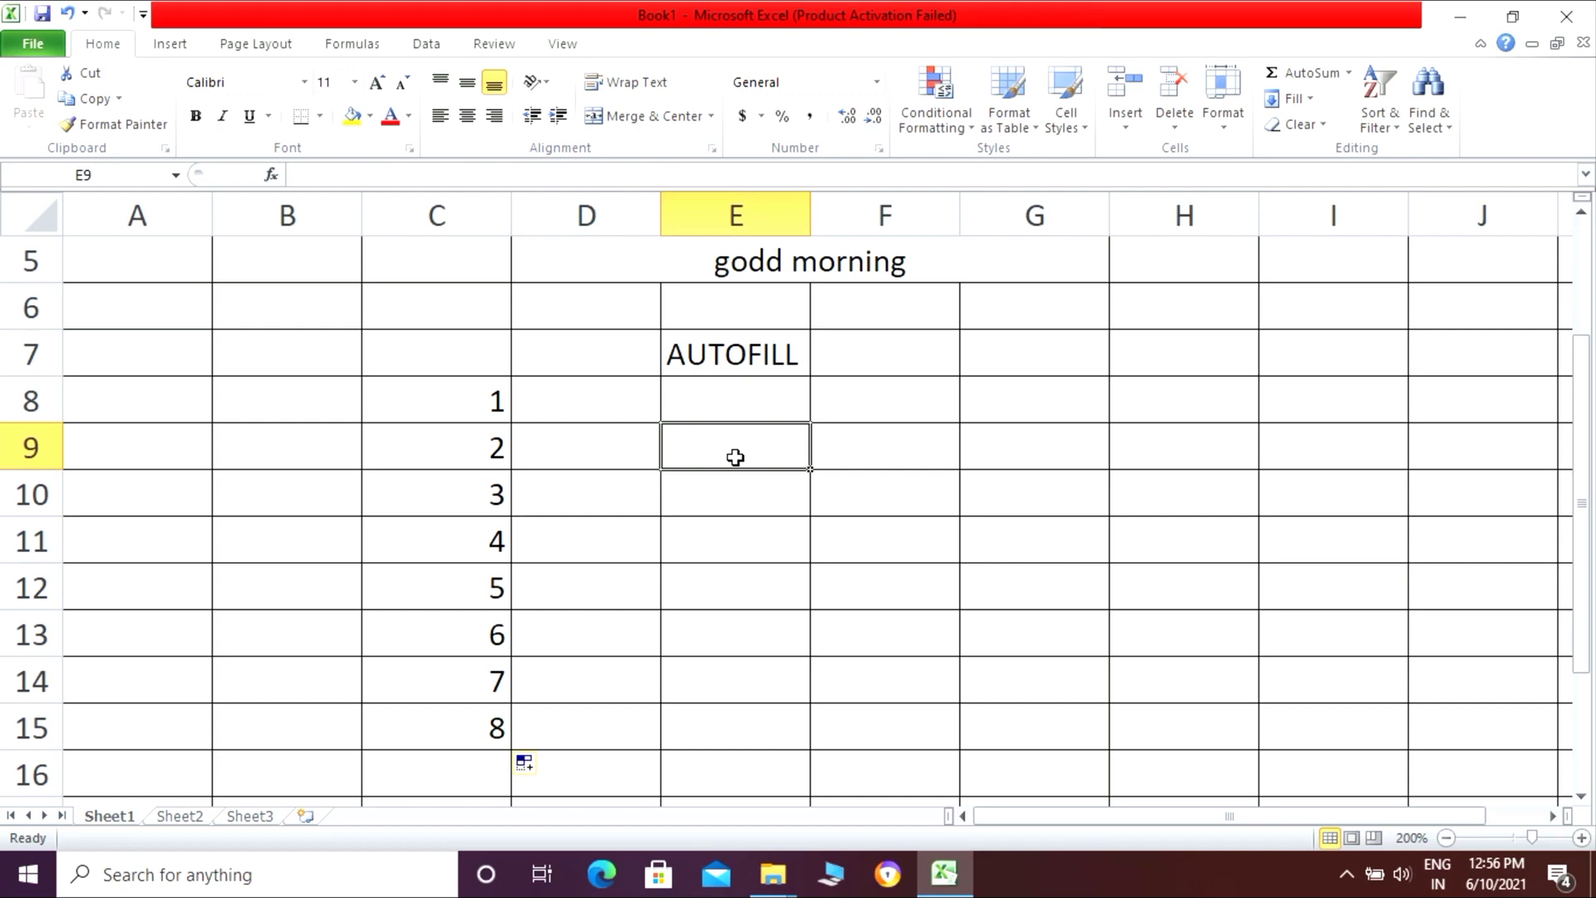
type("JAN")
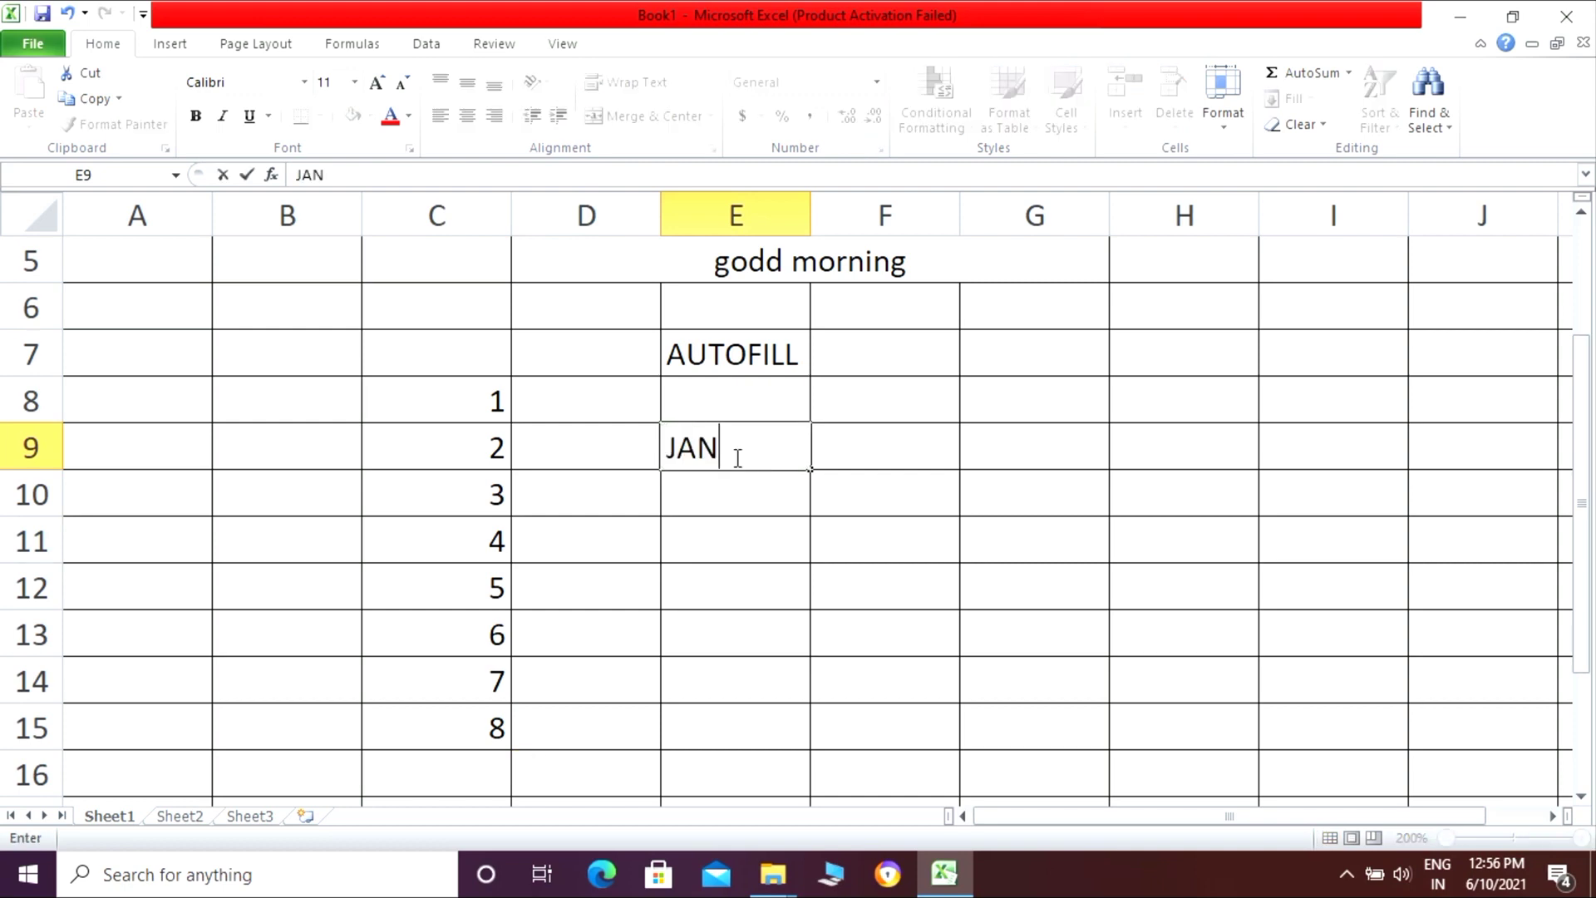
left_click(849, 450)
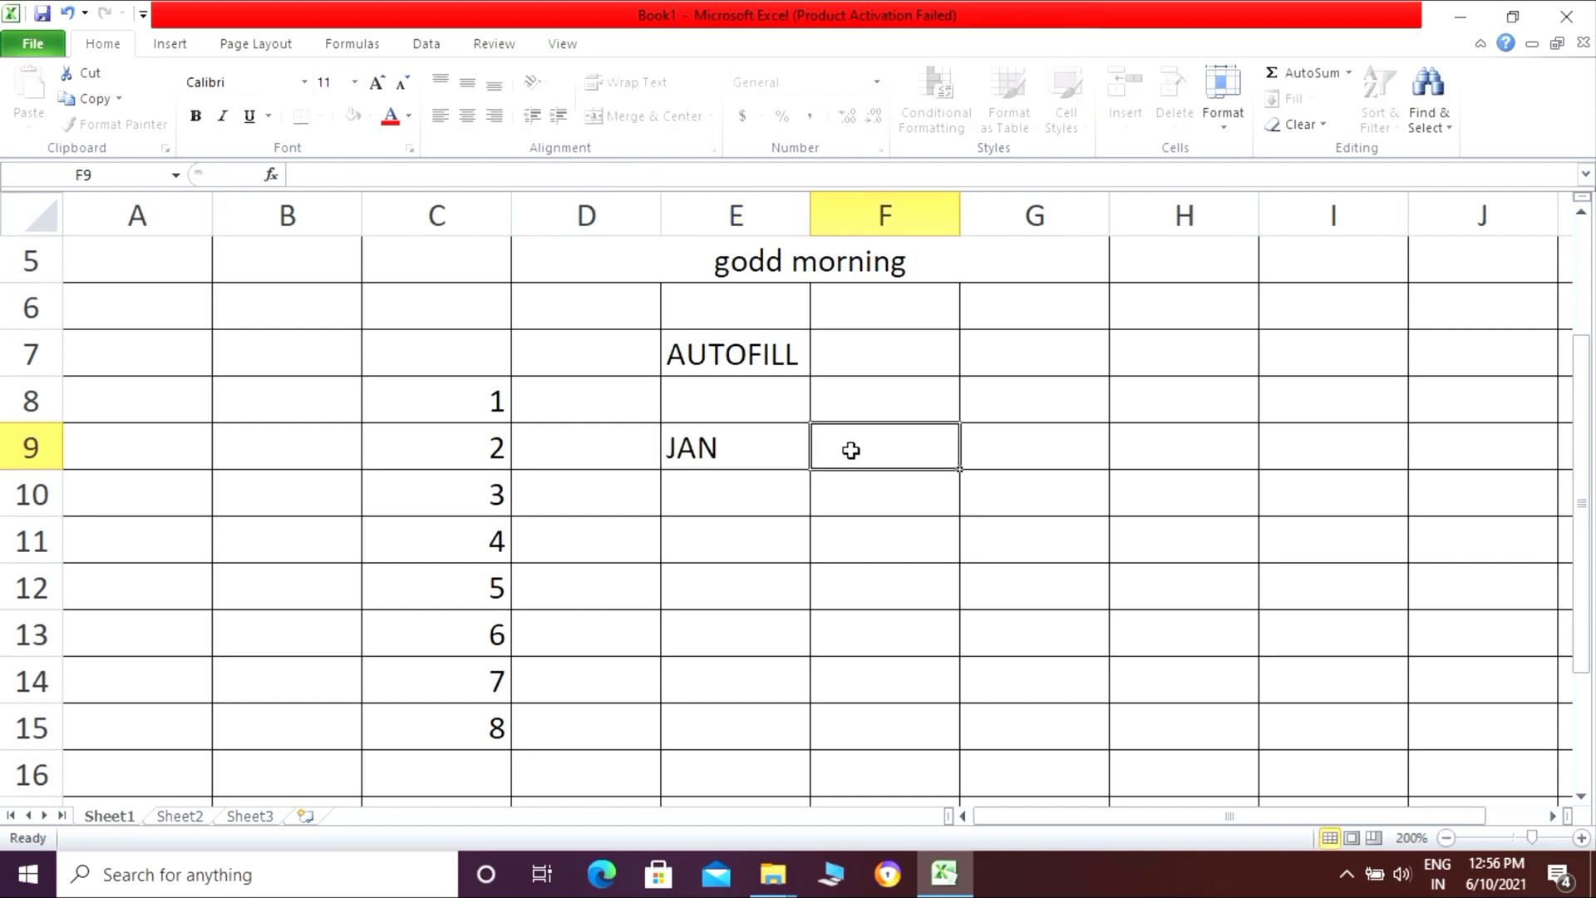
left_click(759, 449)
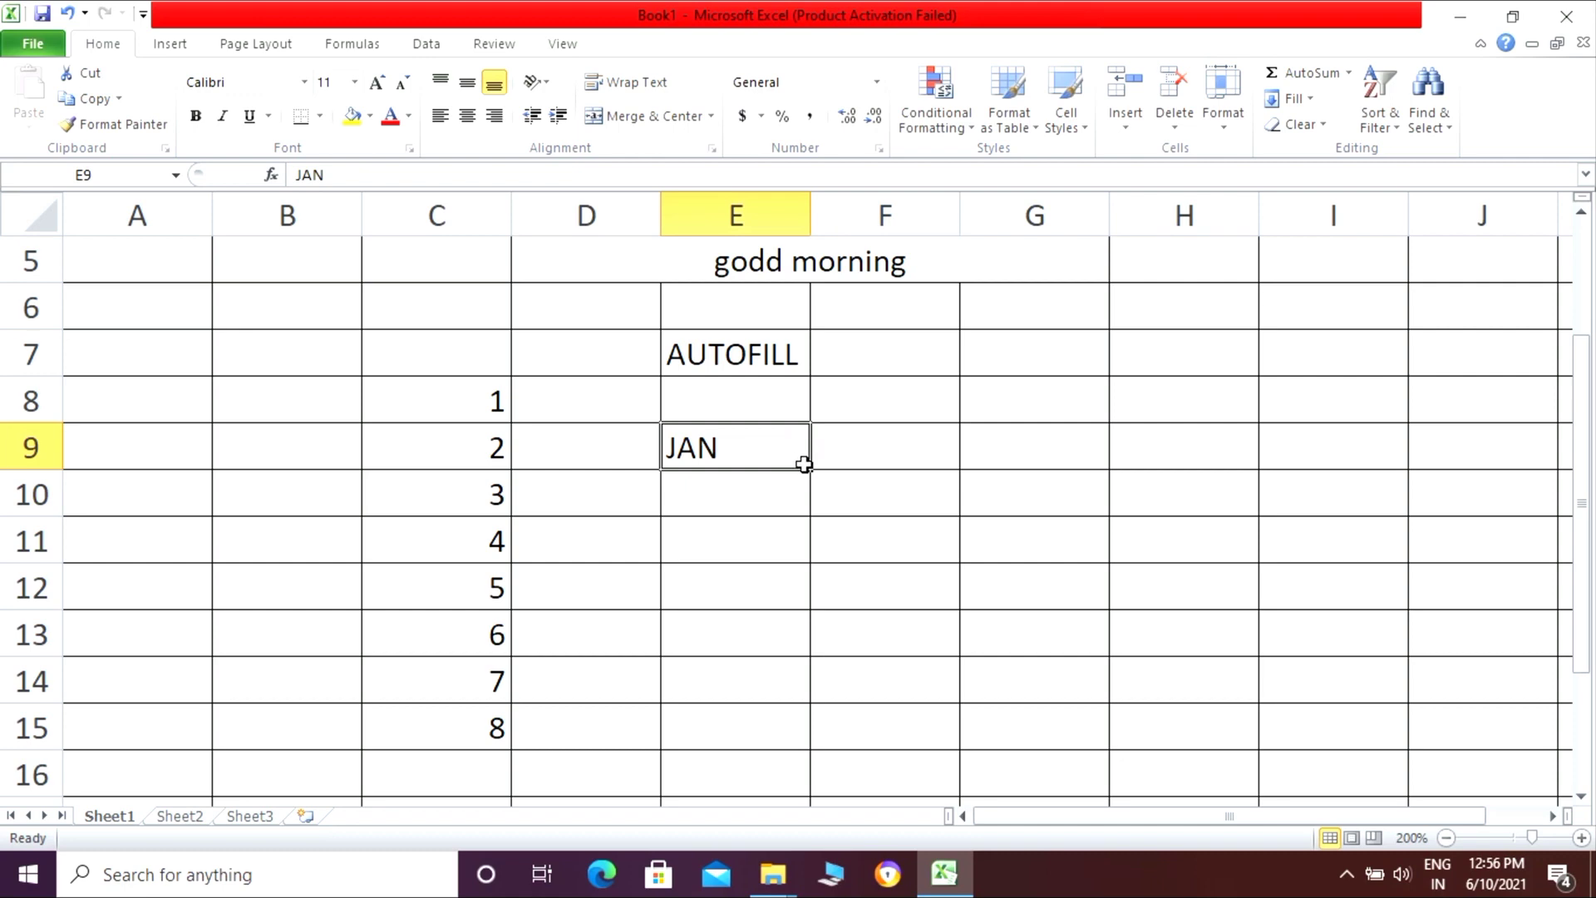
left_click_drag(811, 469, 775, 732)
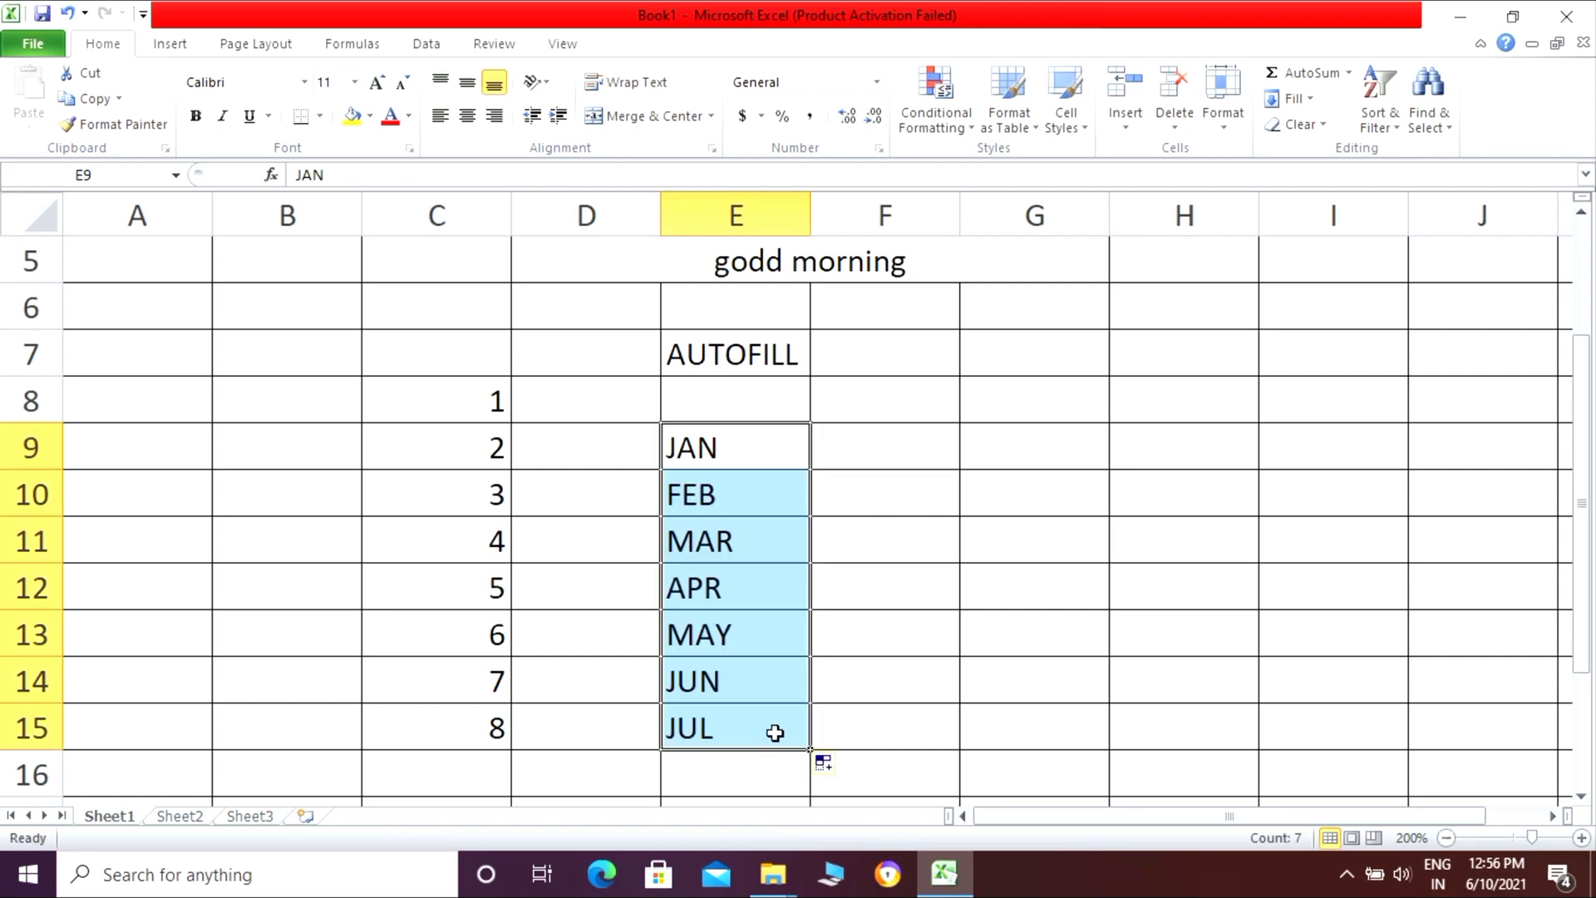
left_click(896, 530)
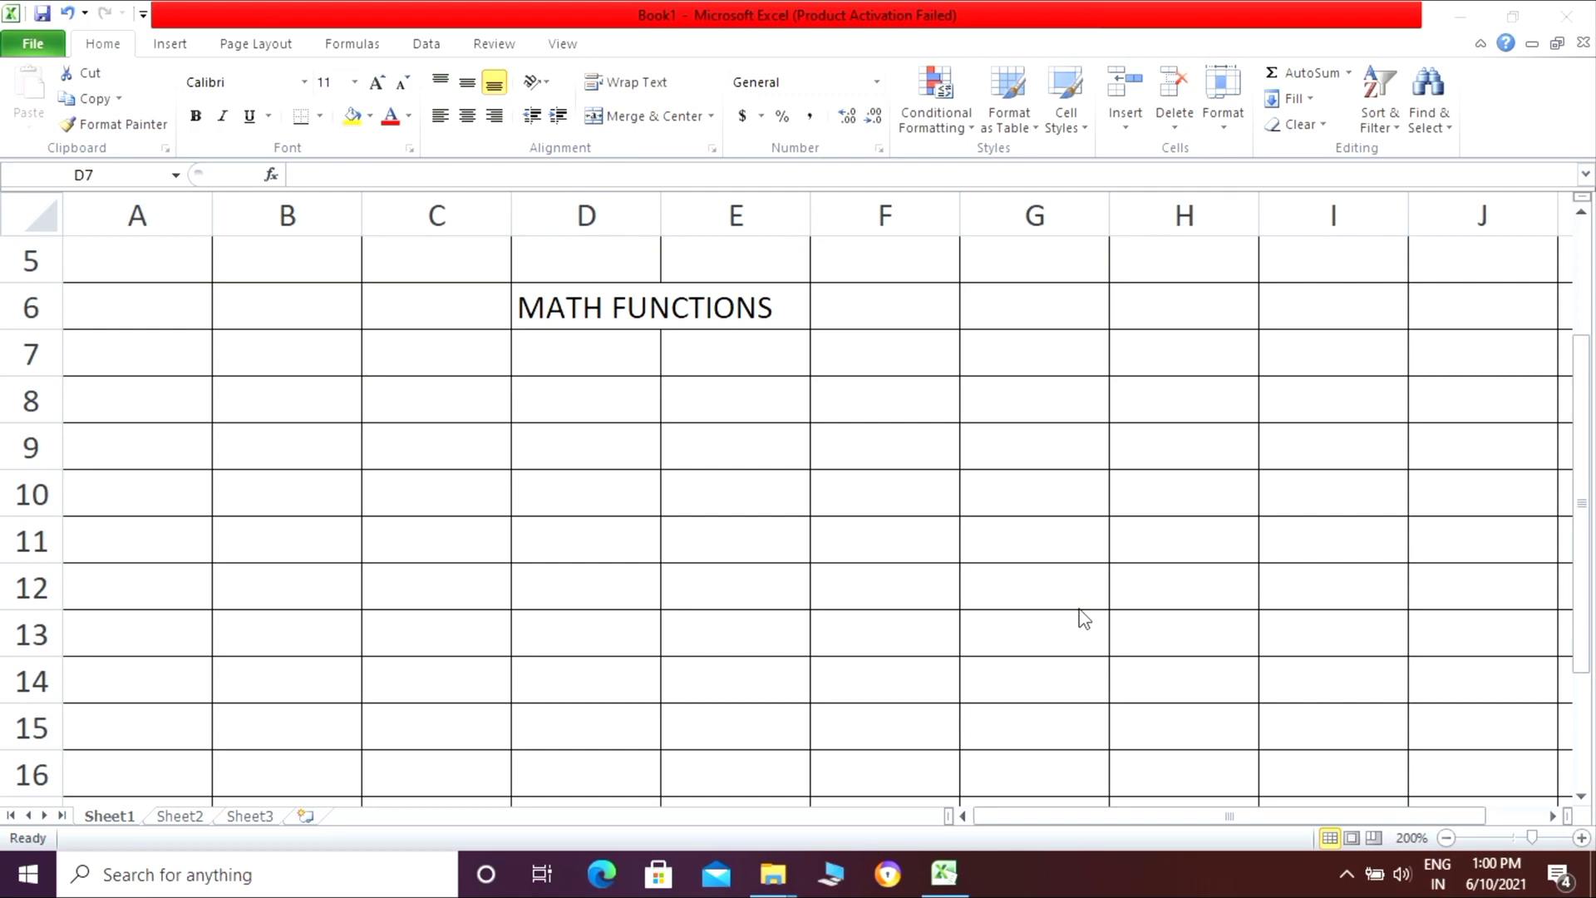
- Enter the label "ADDITION" in cell D8, below the MATH FUNCTIONS heading
left_click(630, 398)
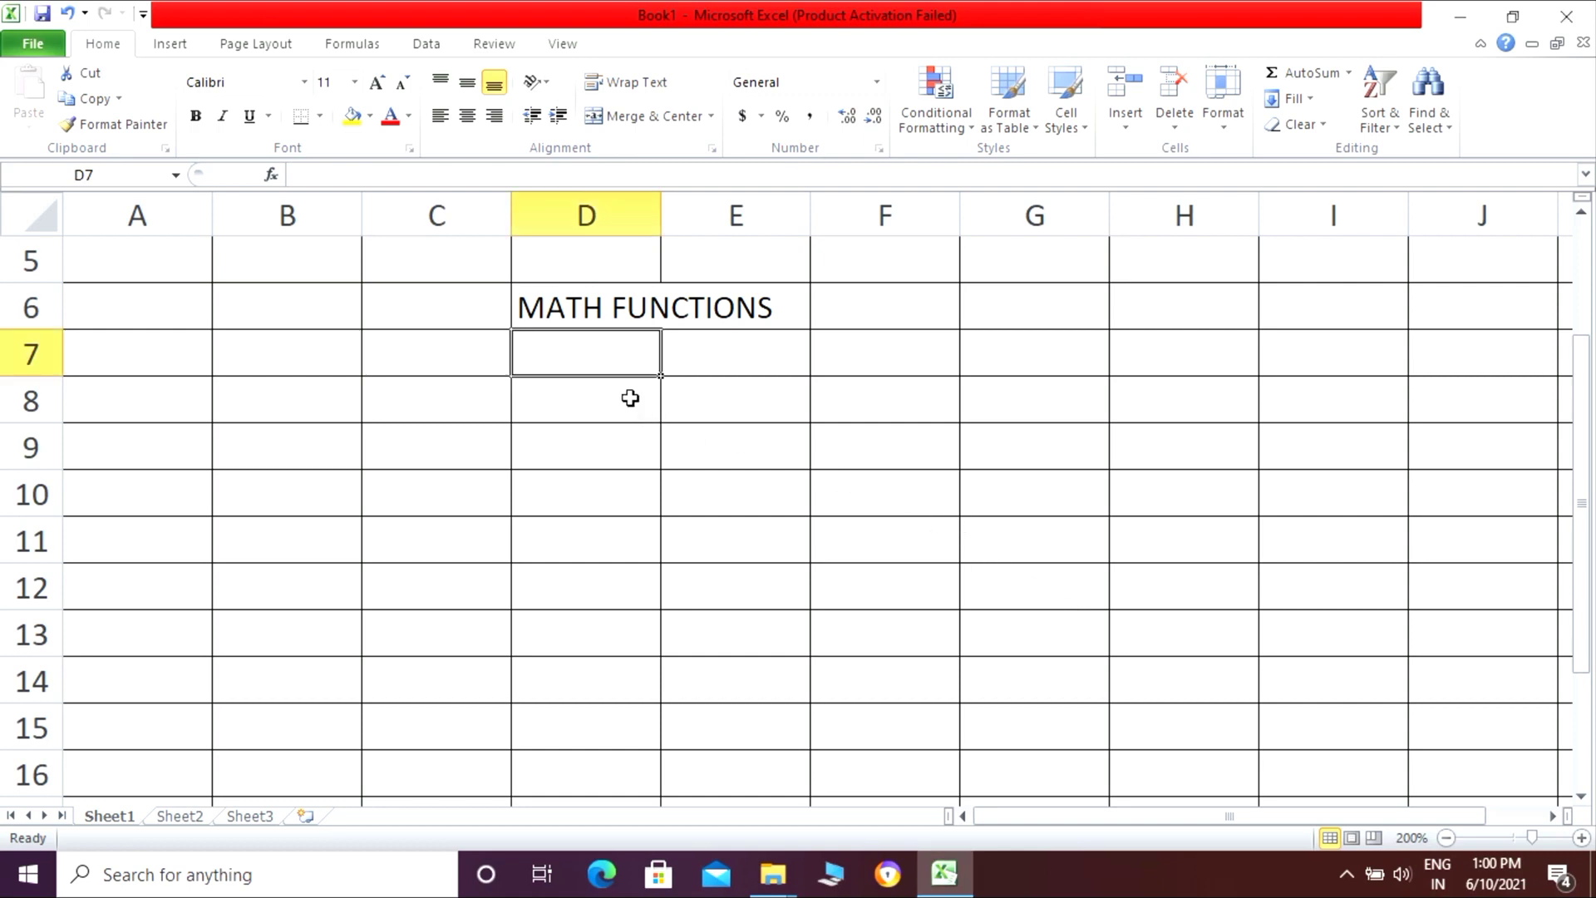
left_click(616, 409)
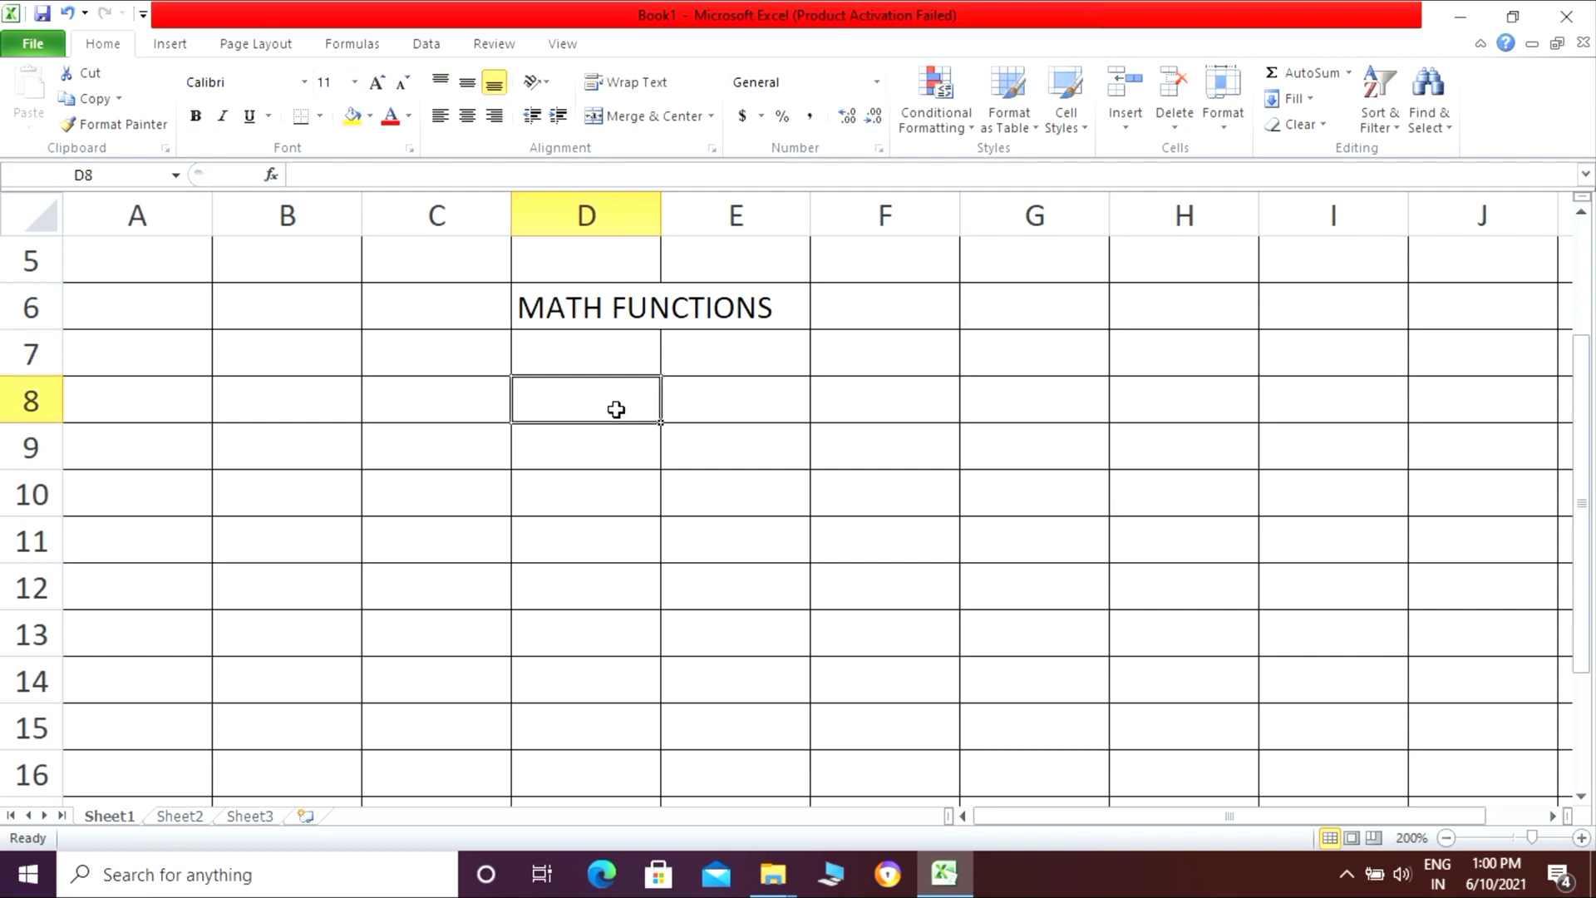
type("ADDI")
type("TION")
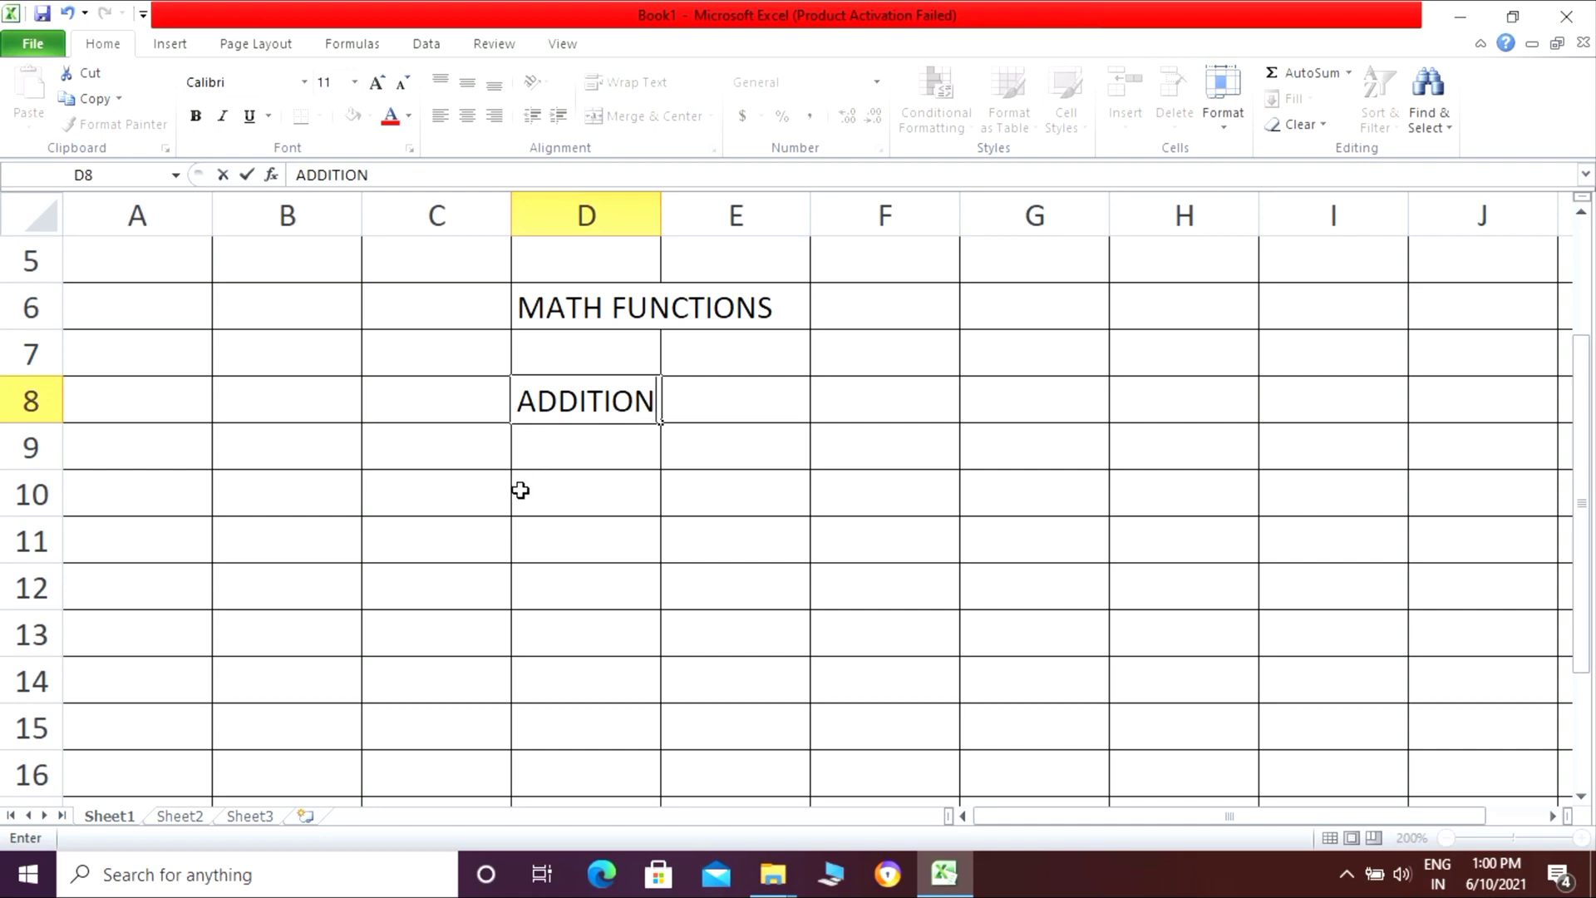
- Enter the numbers 45 in cell C10 and 56 in cell D10
left_click(467, 503)
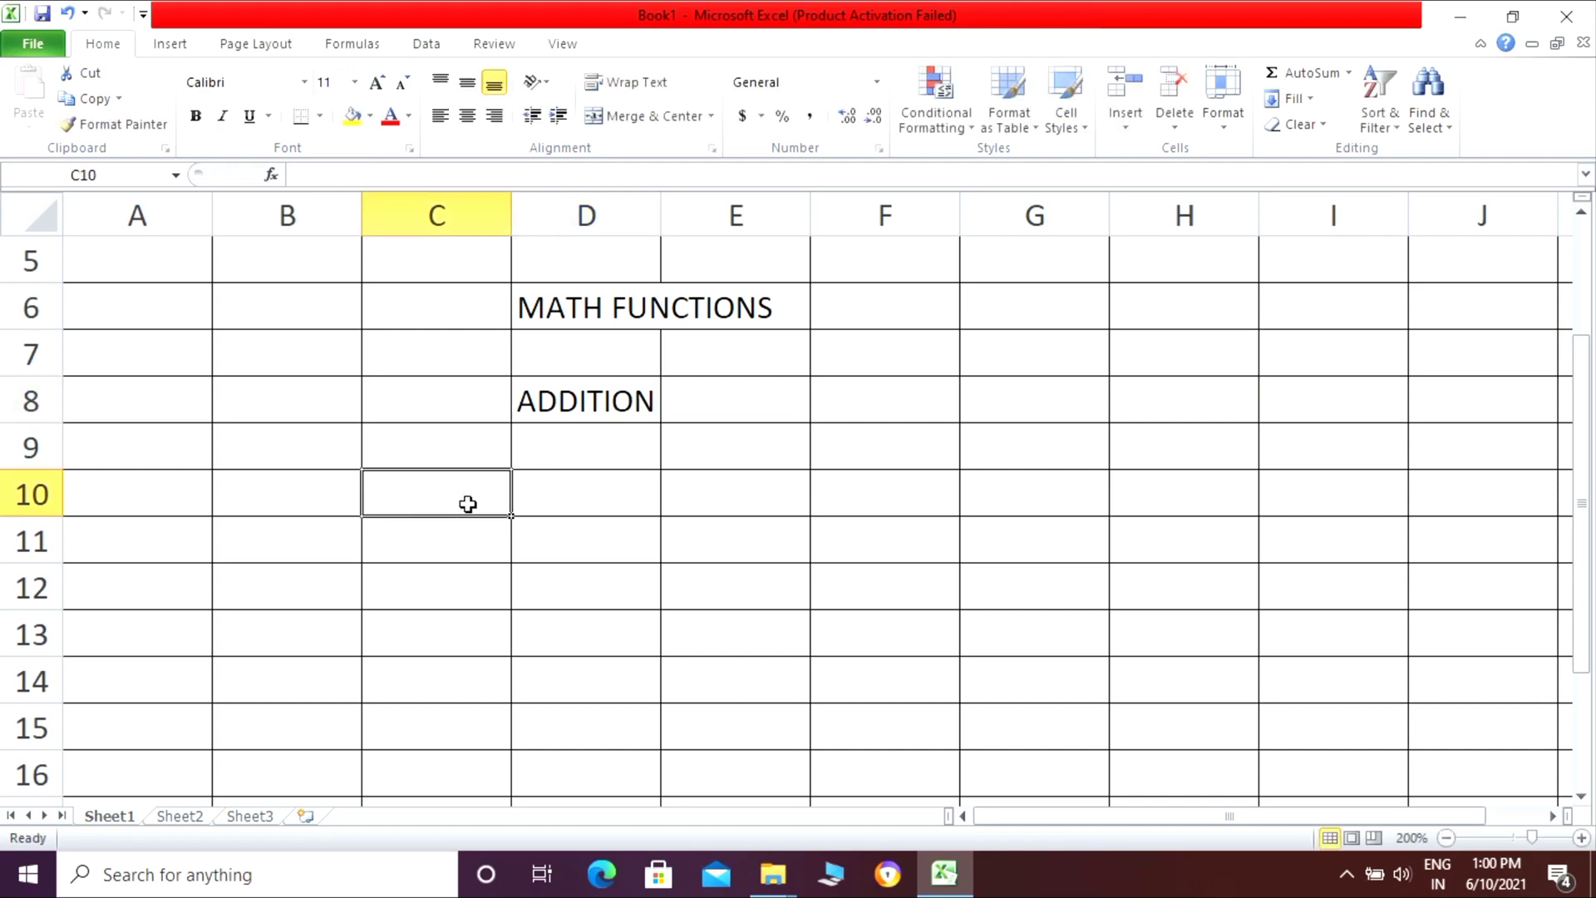
type("45")
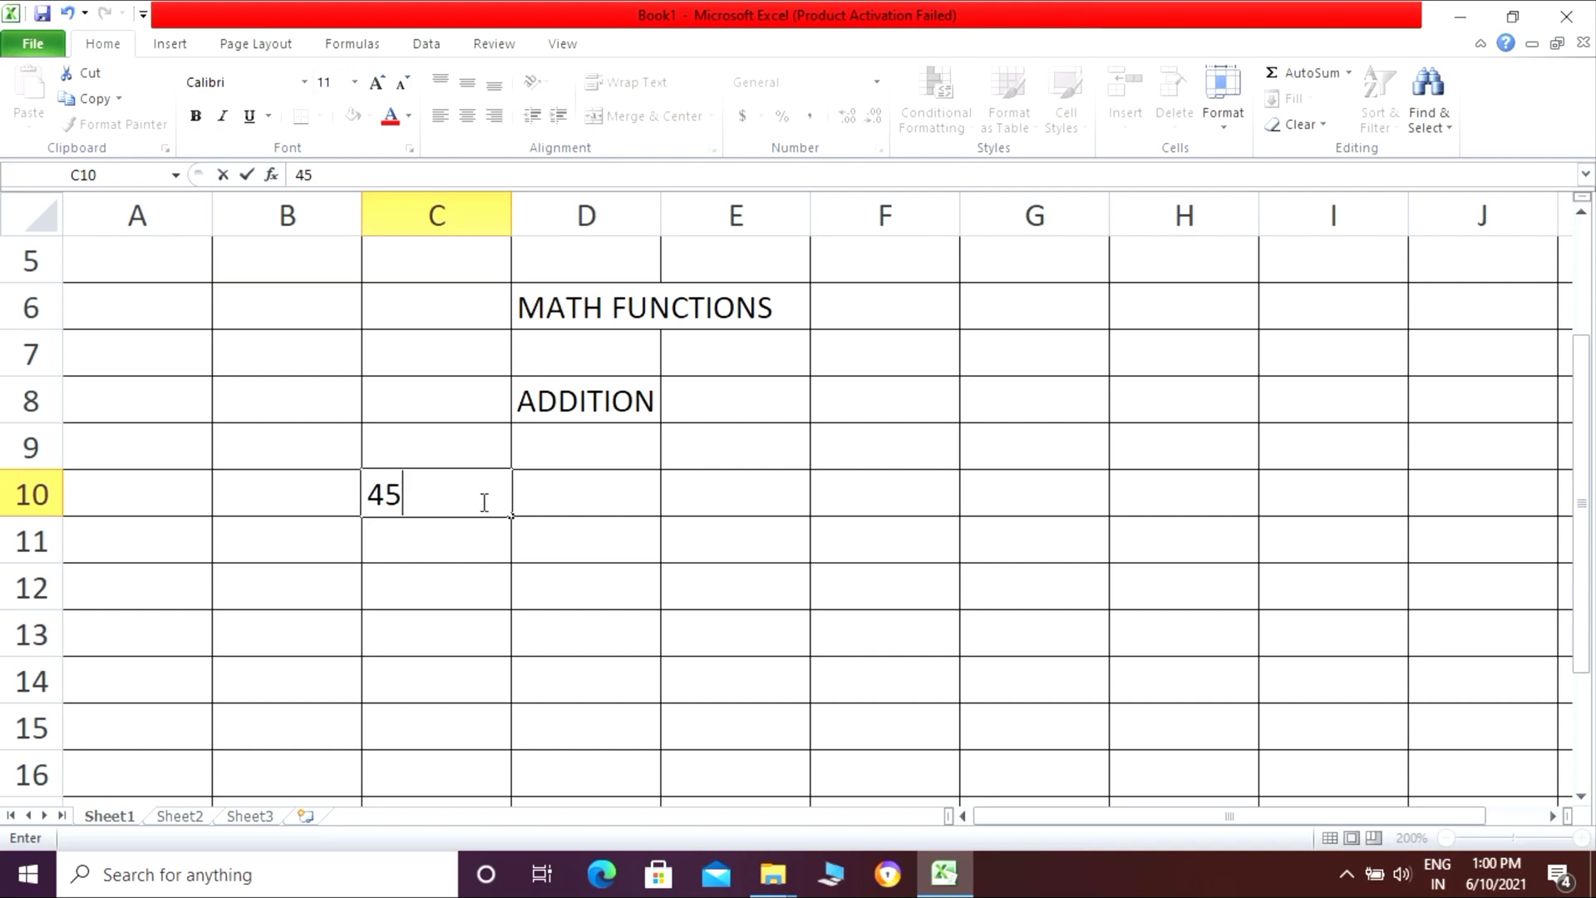
left_click(549, 507)
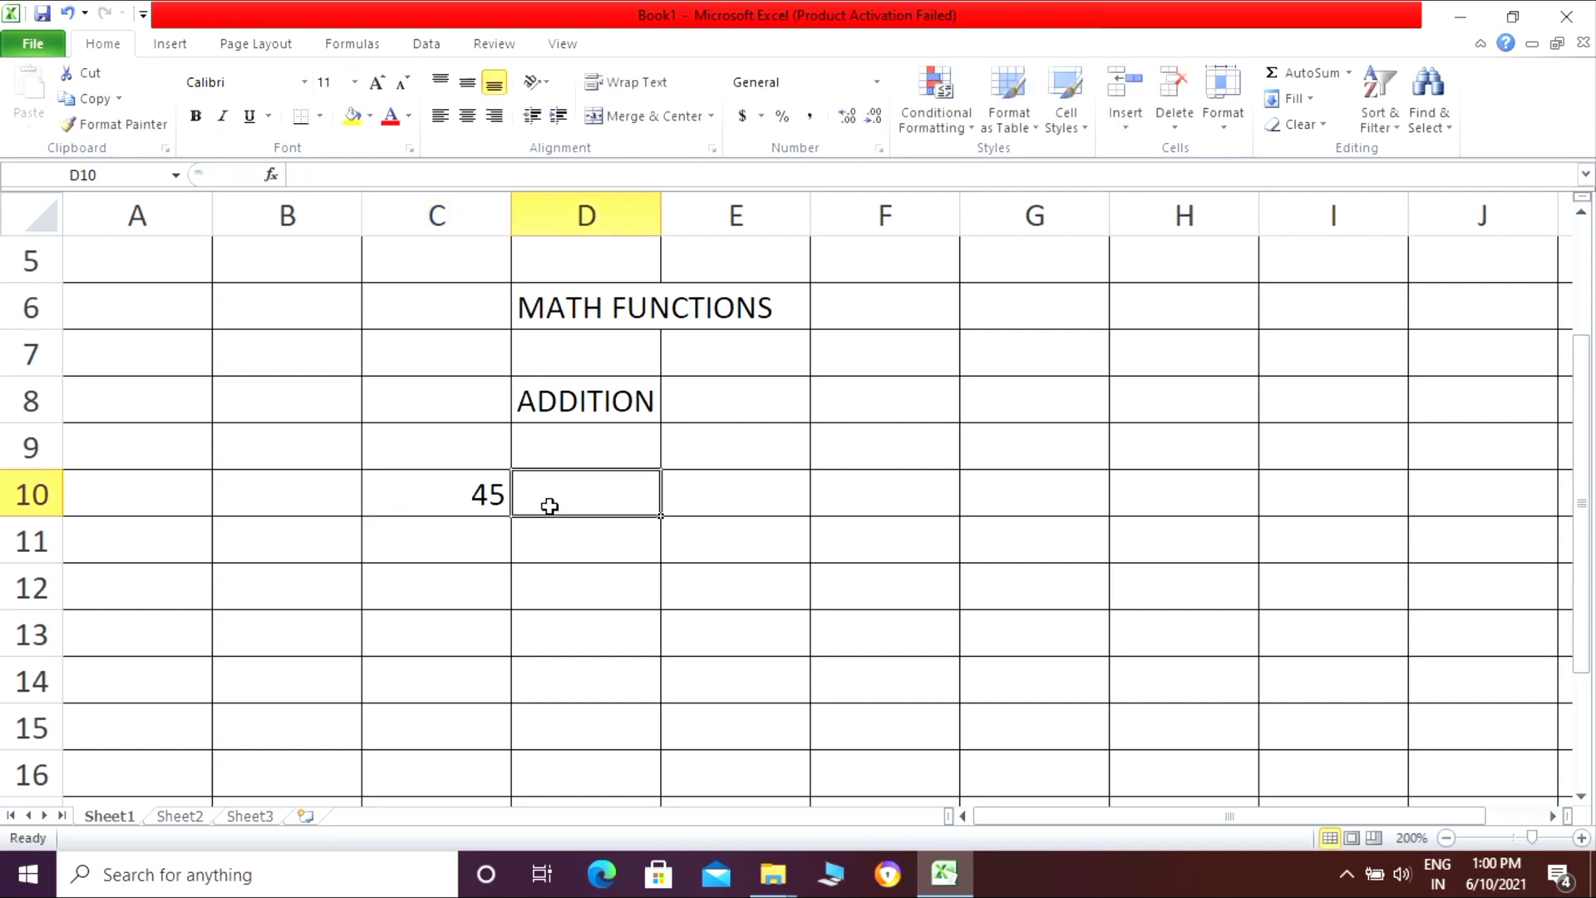
type("56")
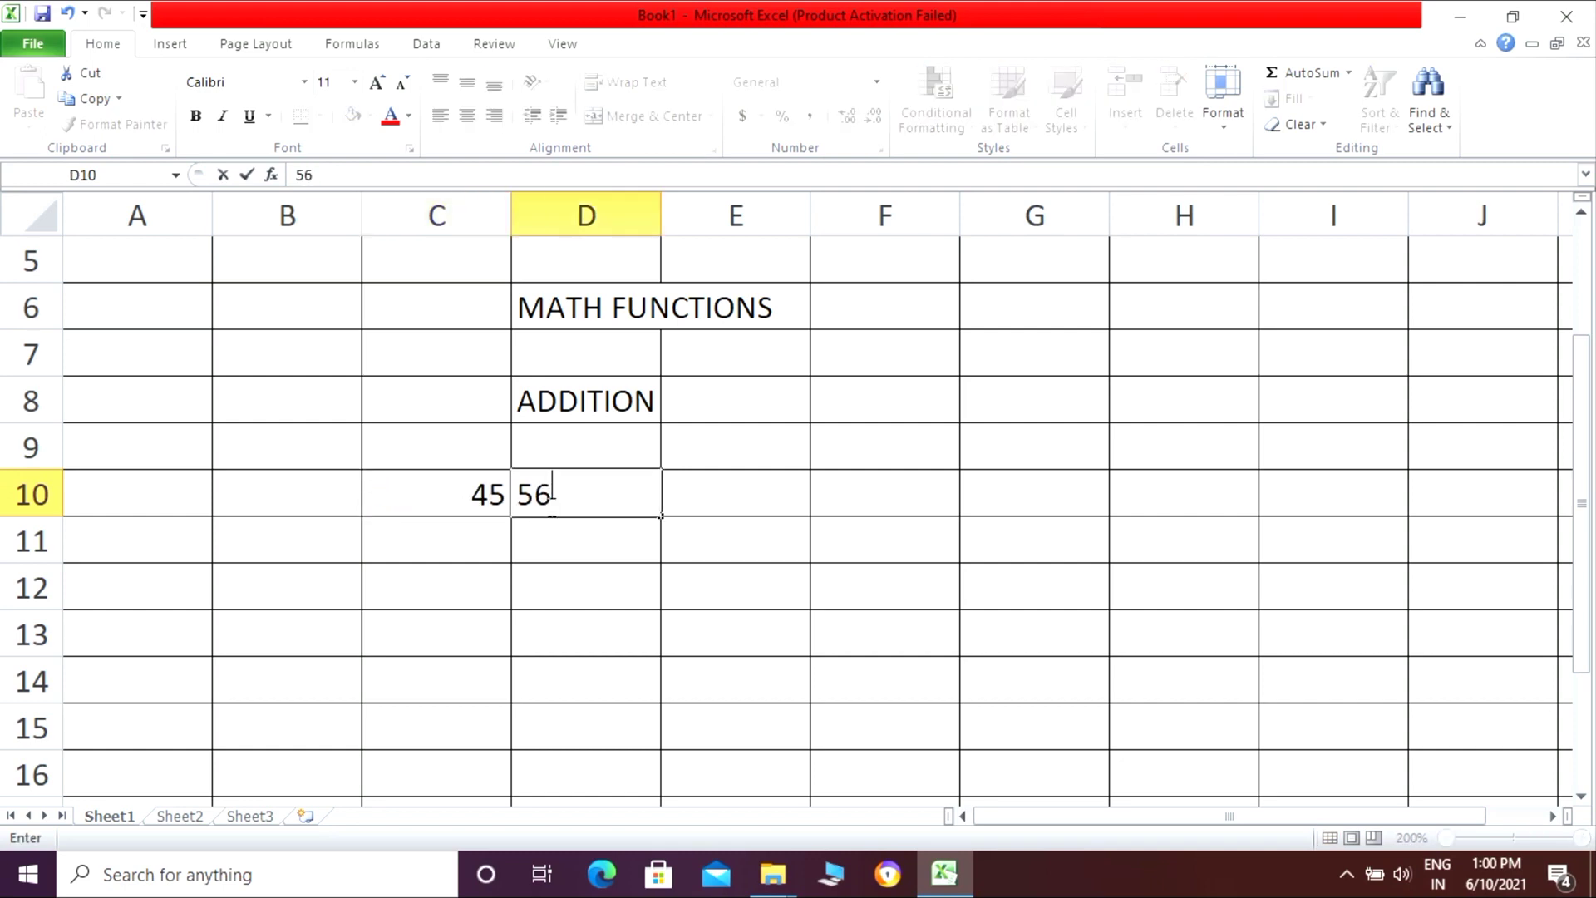
left_click(735, 491)
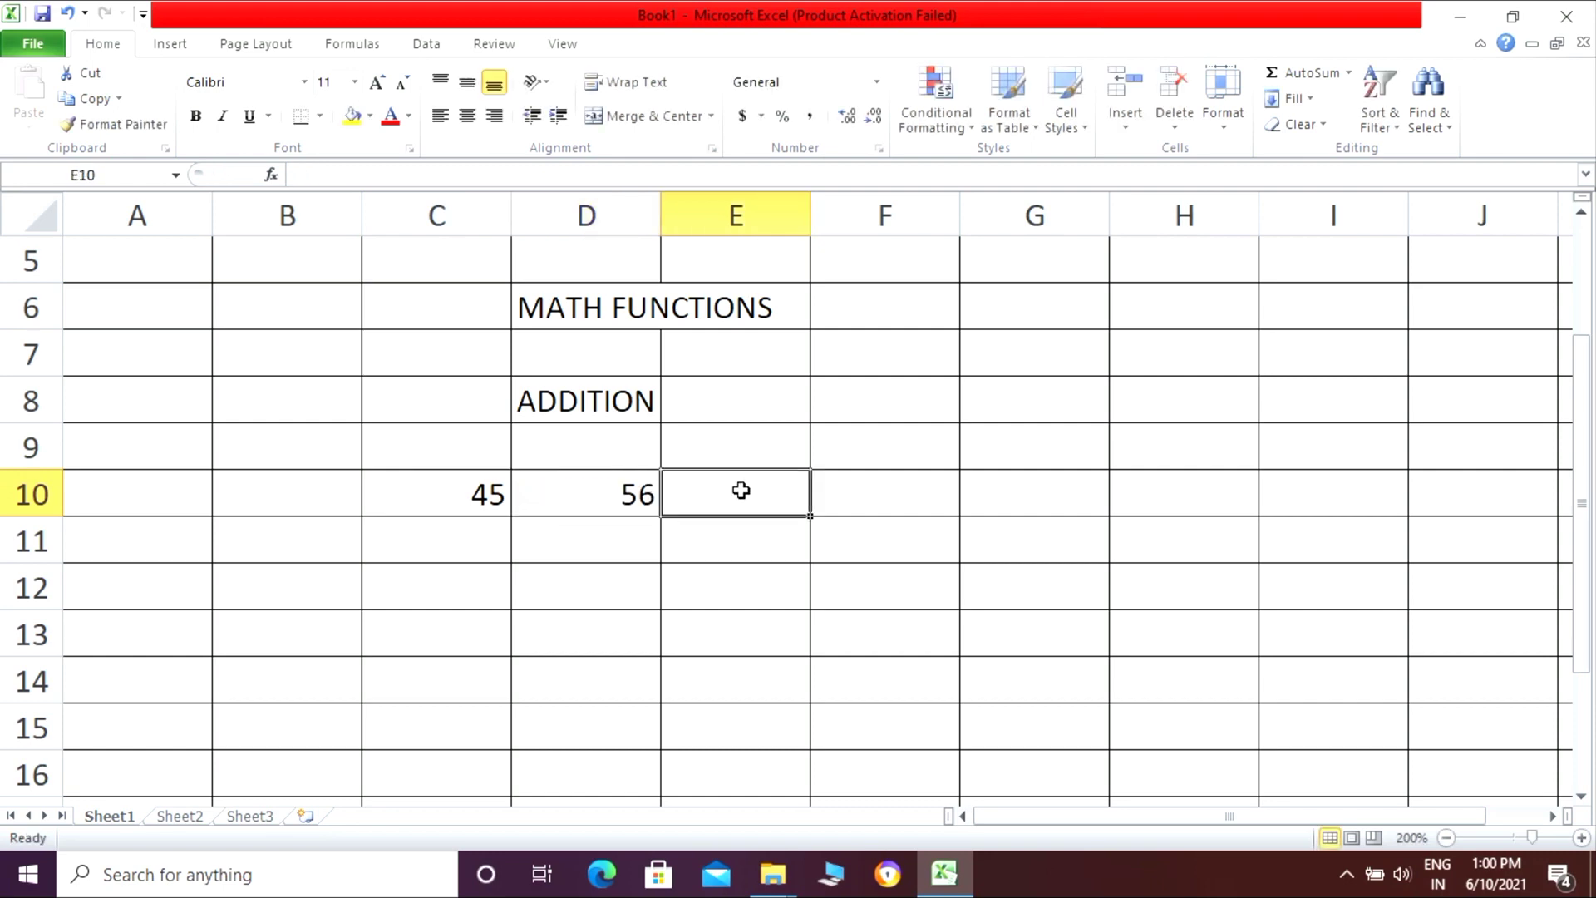
- Center the numbers horizontally in cells C10 and D10
left_click(490, 498)
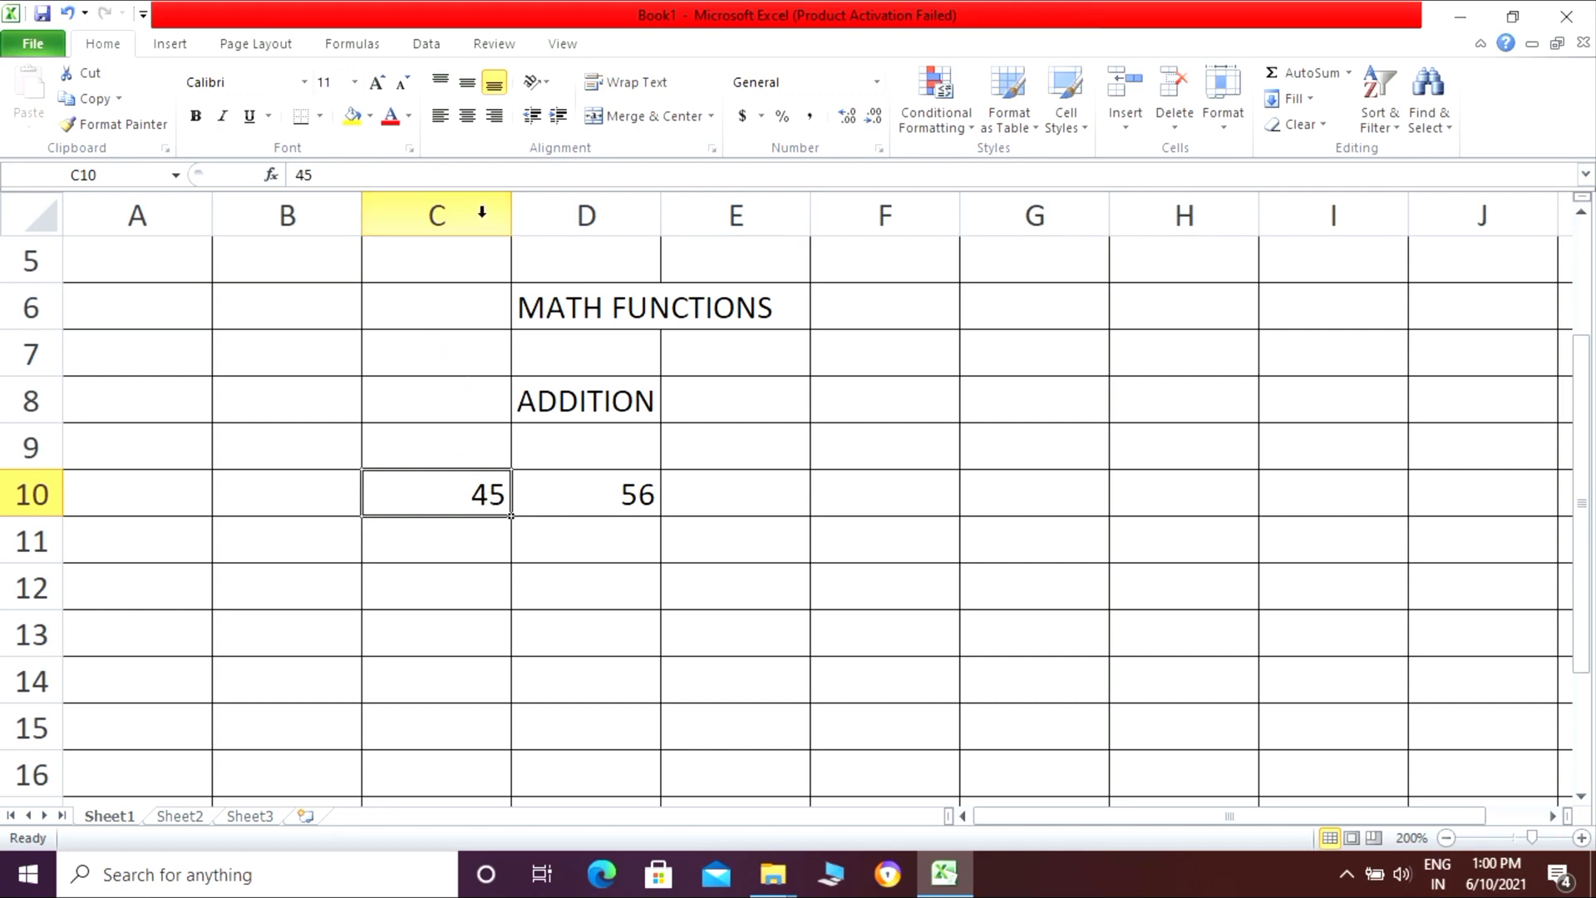
left_click(468, 117)
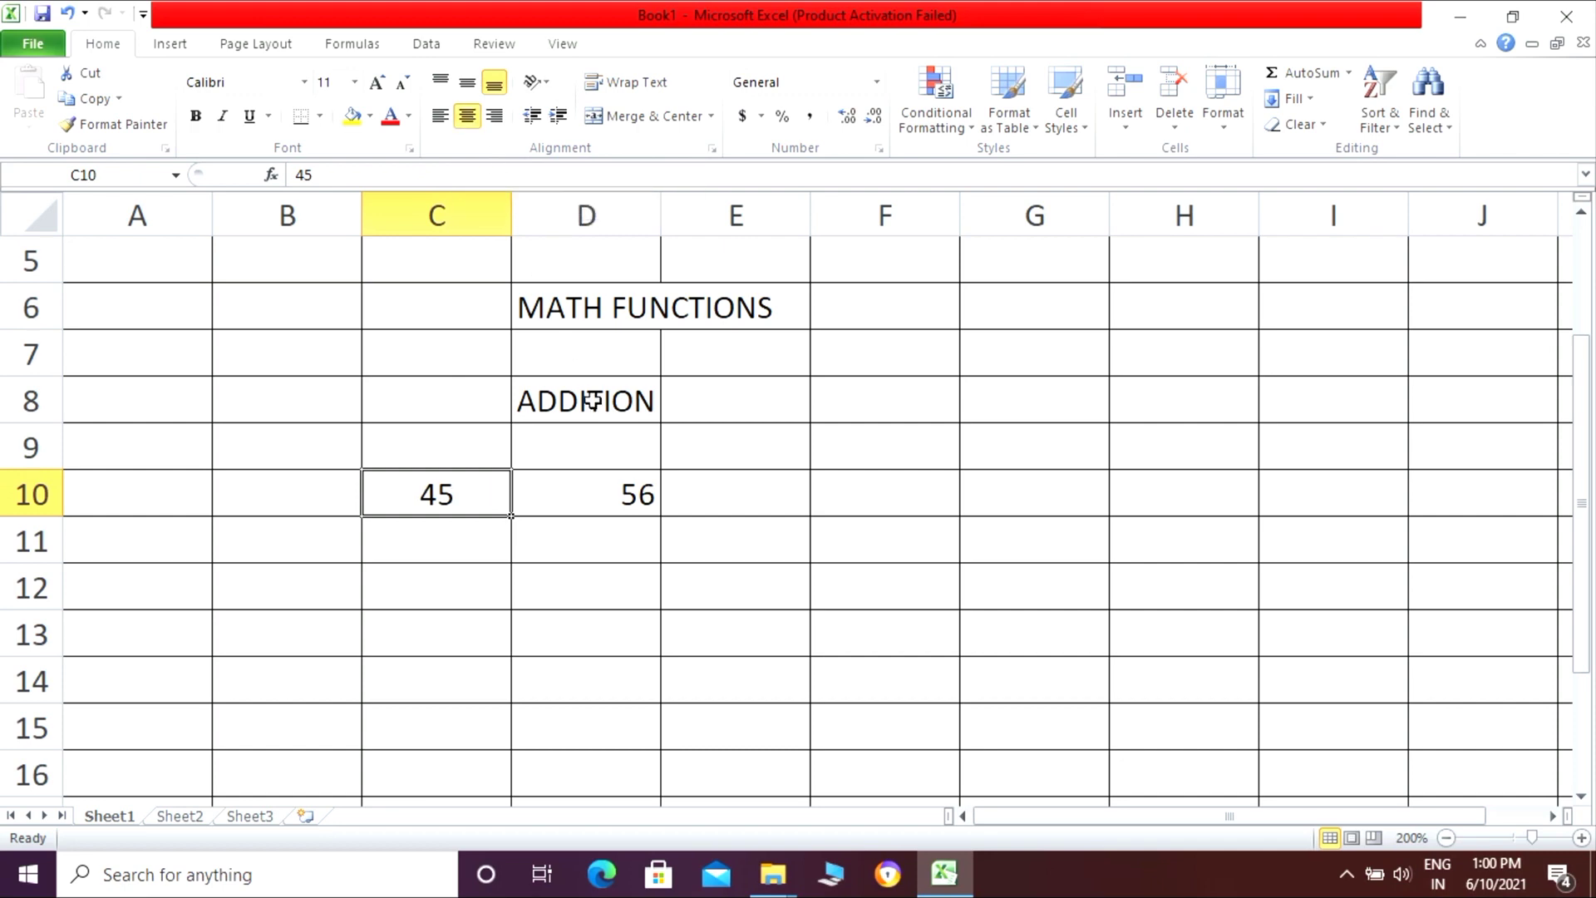
left_click(580, 509)
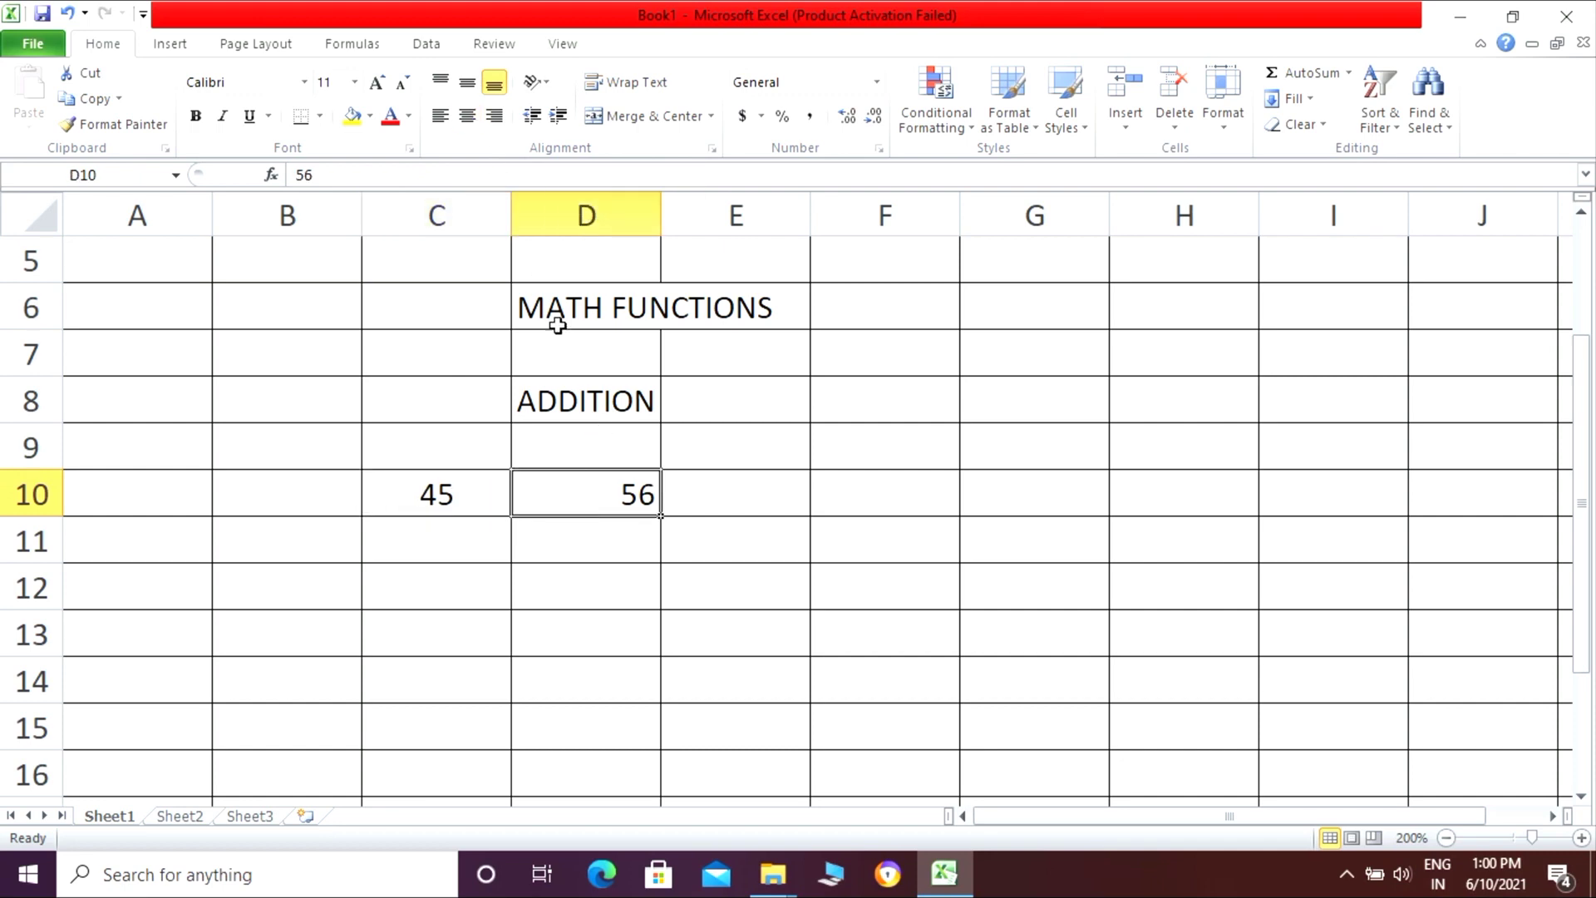
left_click(469, 119)
left_click(881, 504)
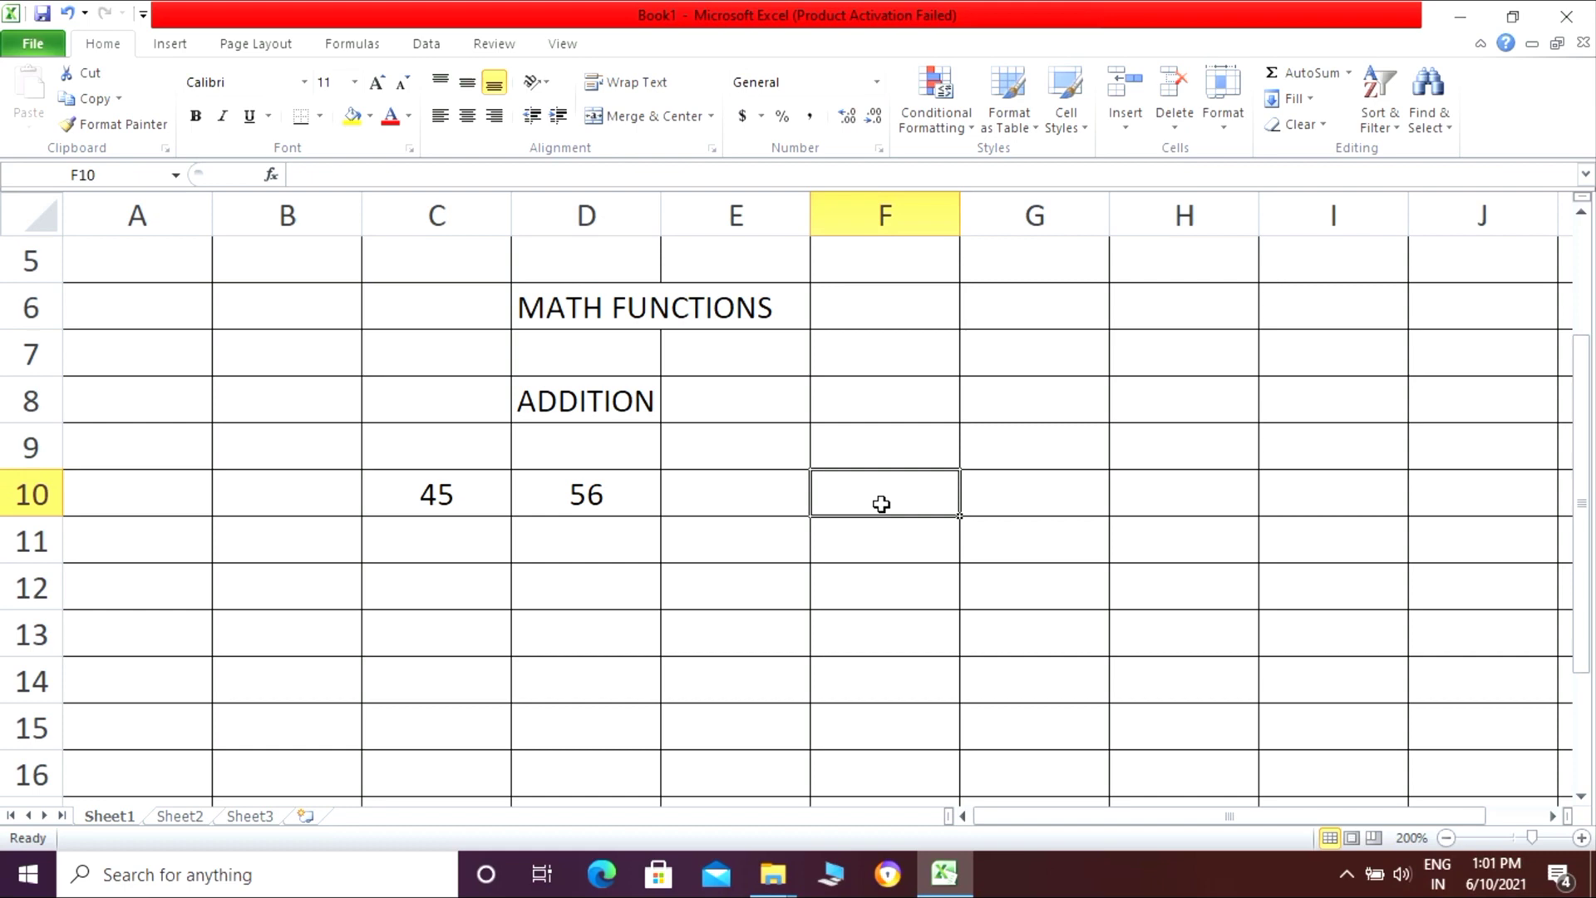
- Add the two numbers in cell F10 with the formula =C10+D10
type("=")
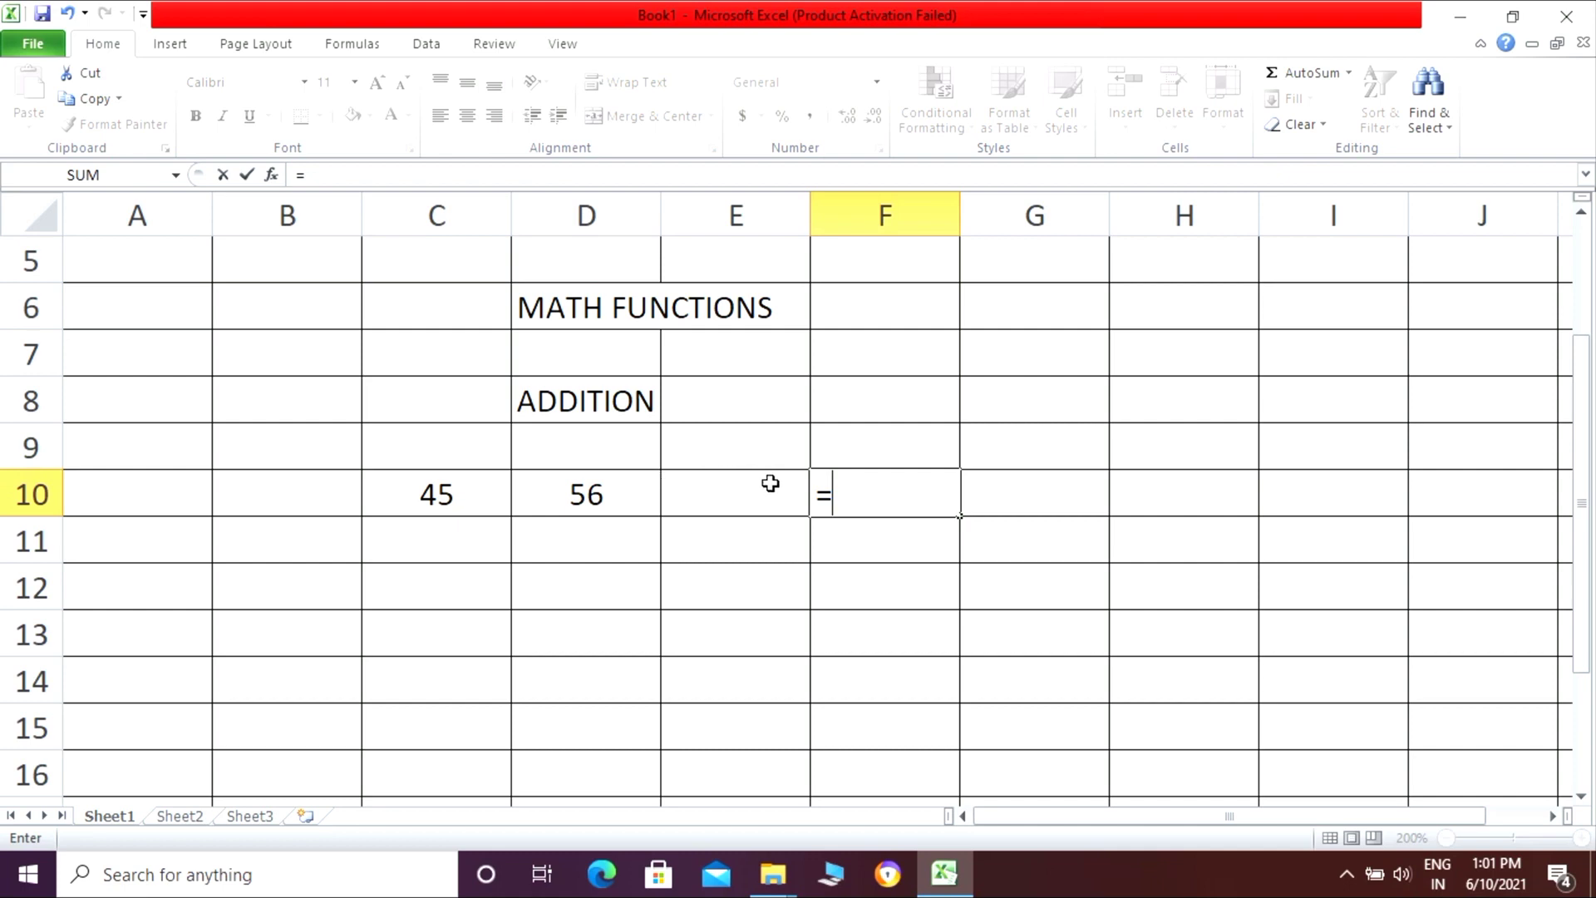
type("C10")
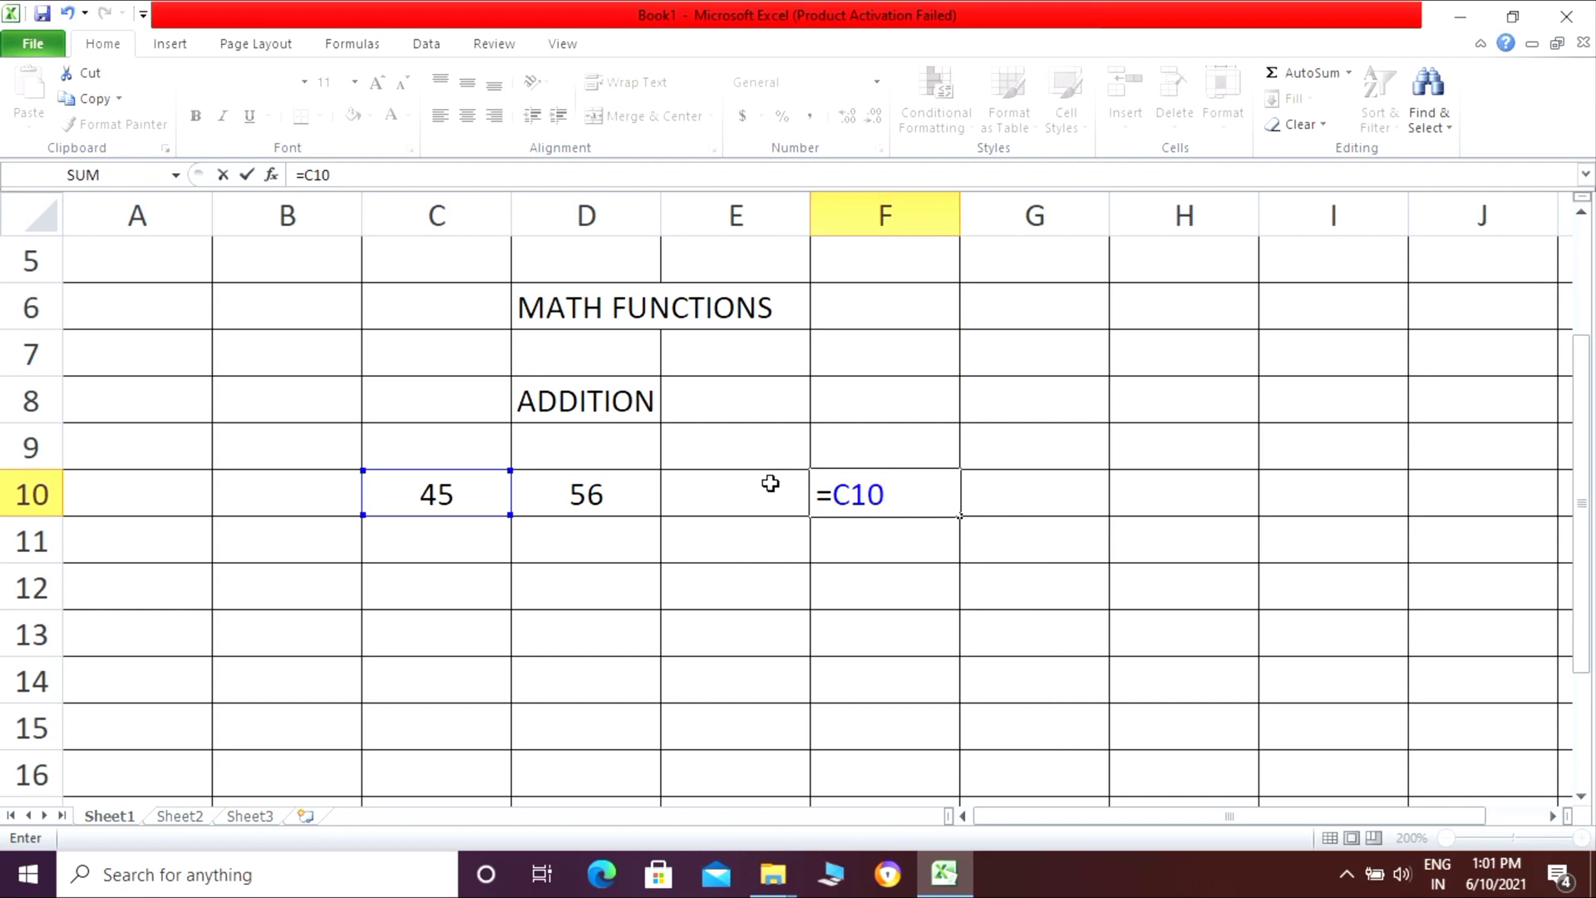
type("+D10")
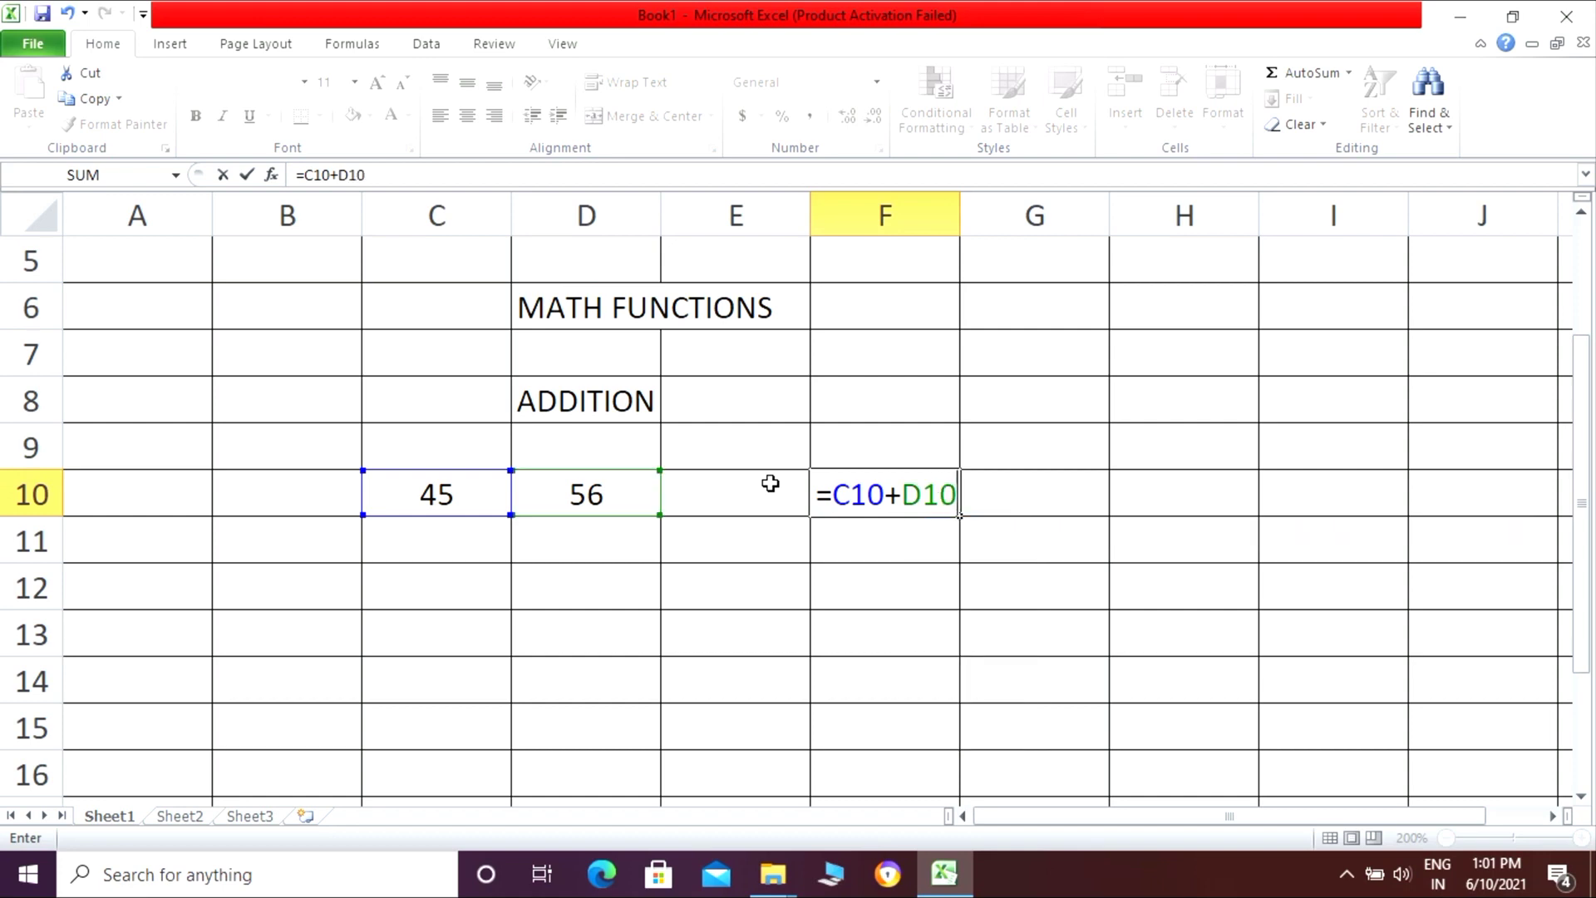
key("Return")
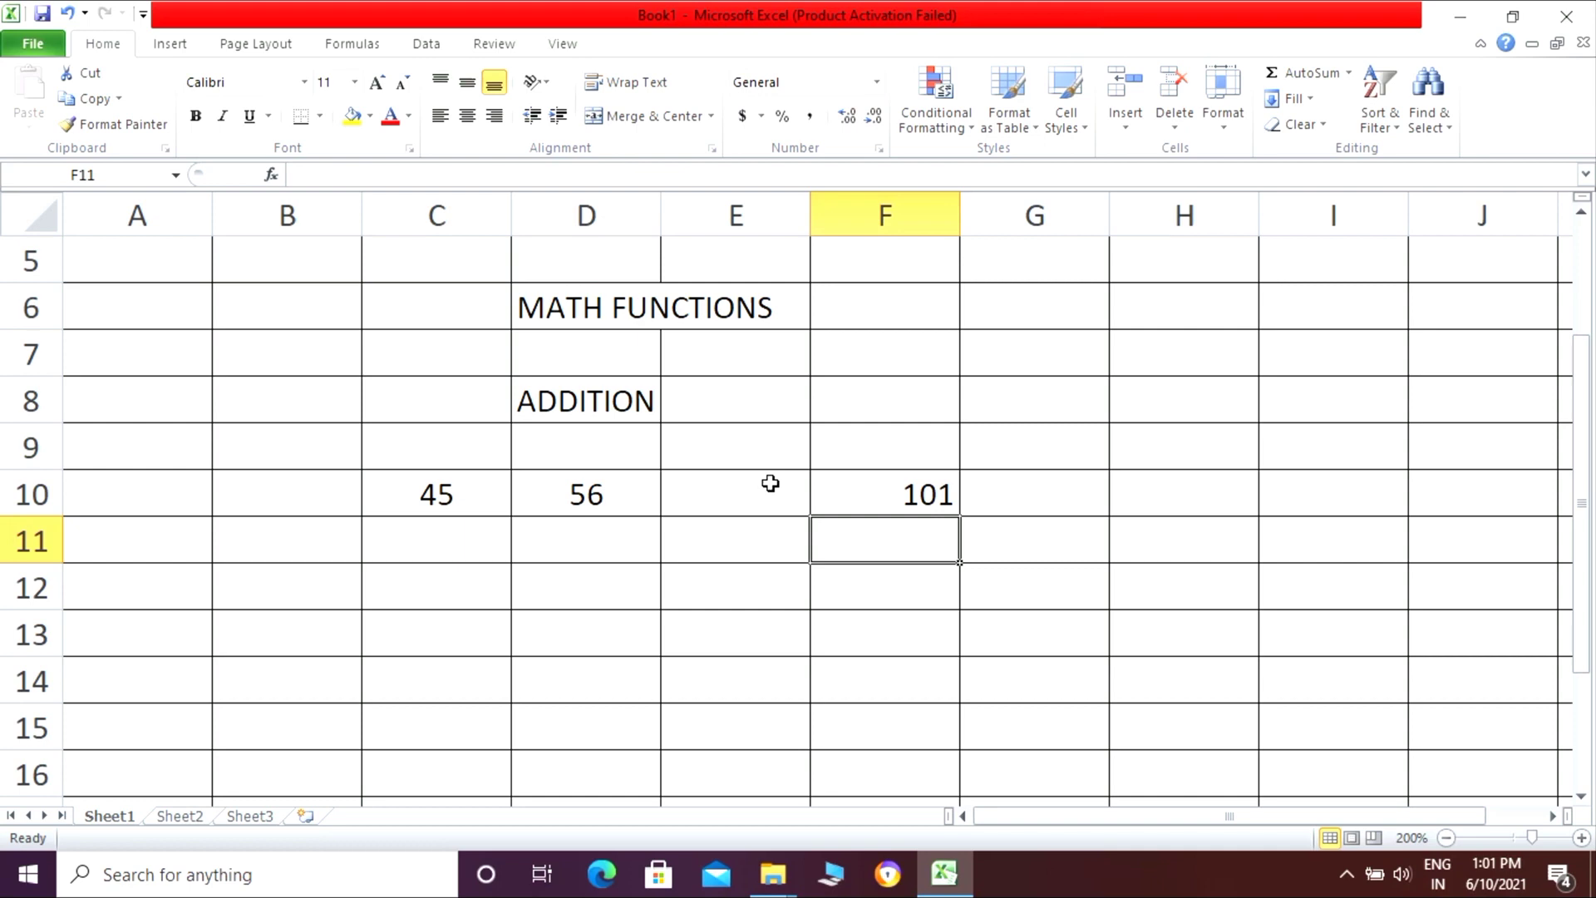
- Repeat the addition in cell F11 with =C10+D10, picking the two number cells as references
type("=")
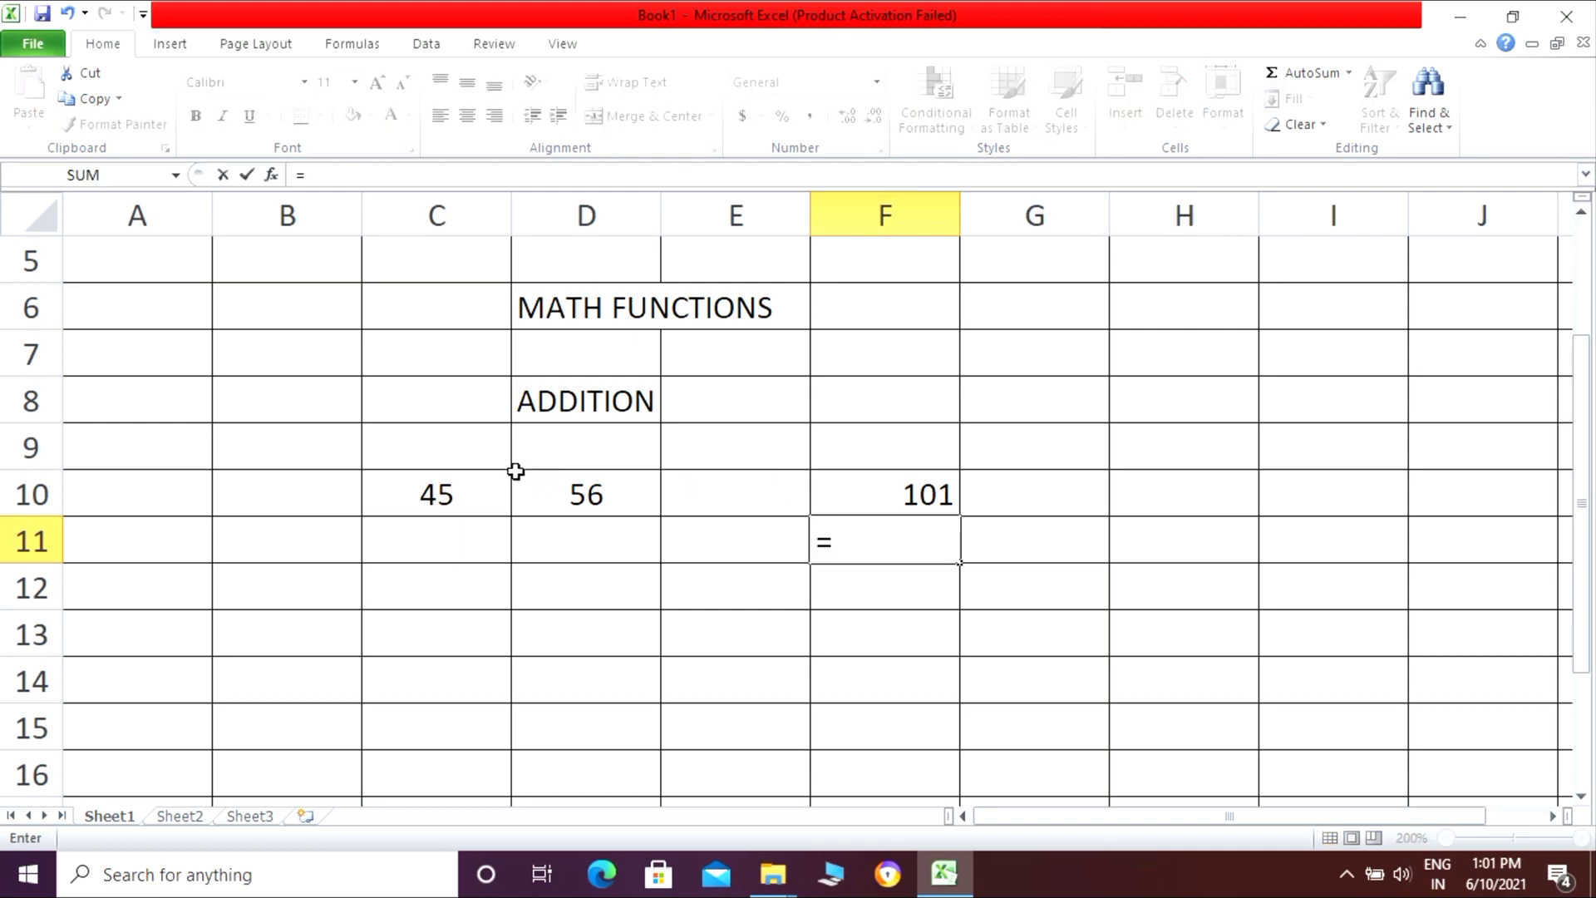
left_click(478, 507)
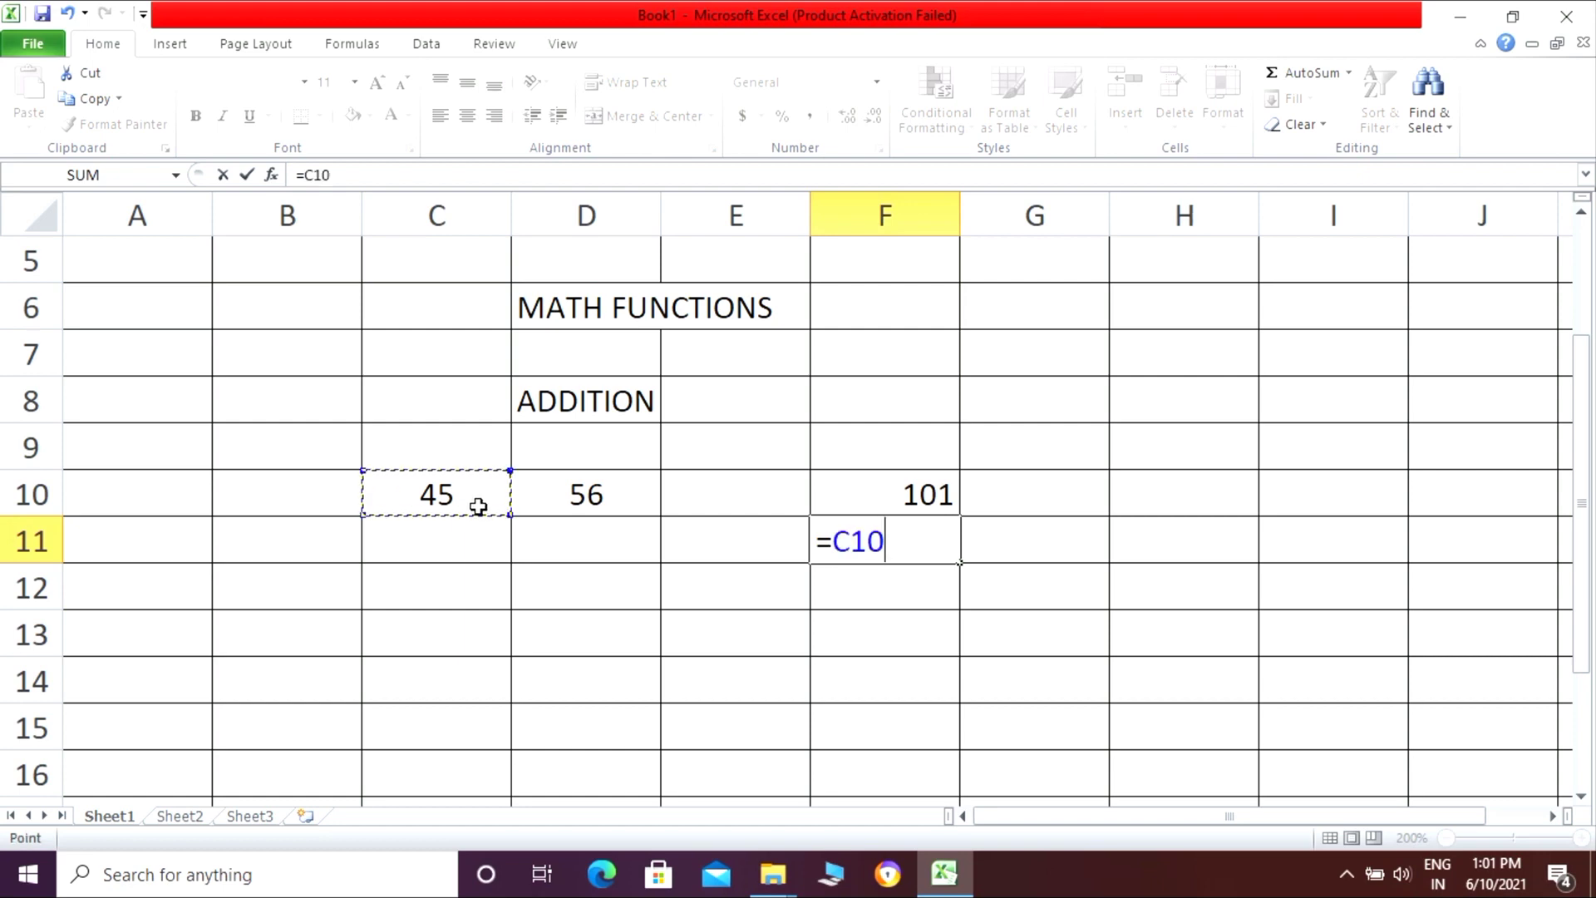
type("+")
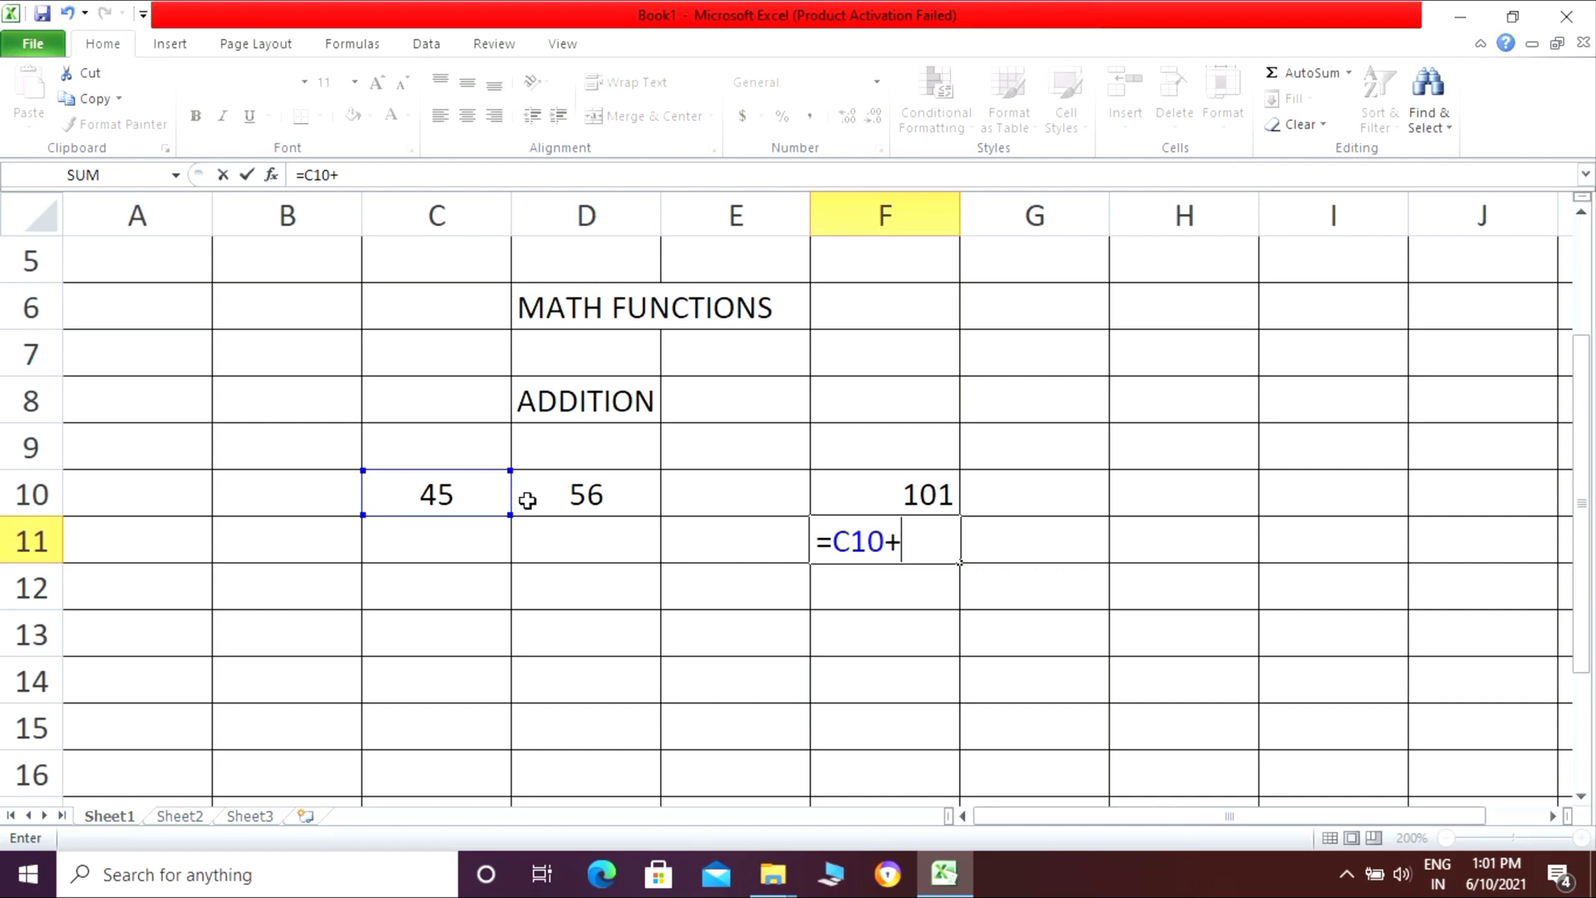
left_click(569, 496)
key("Return")
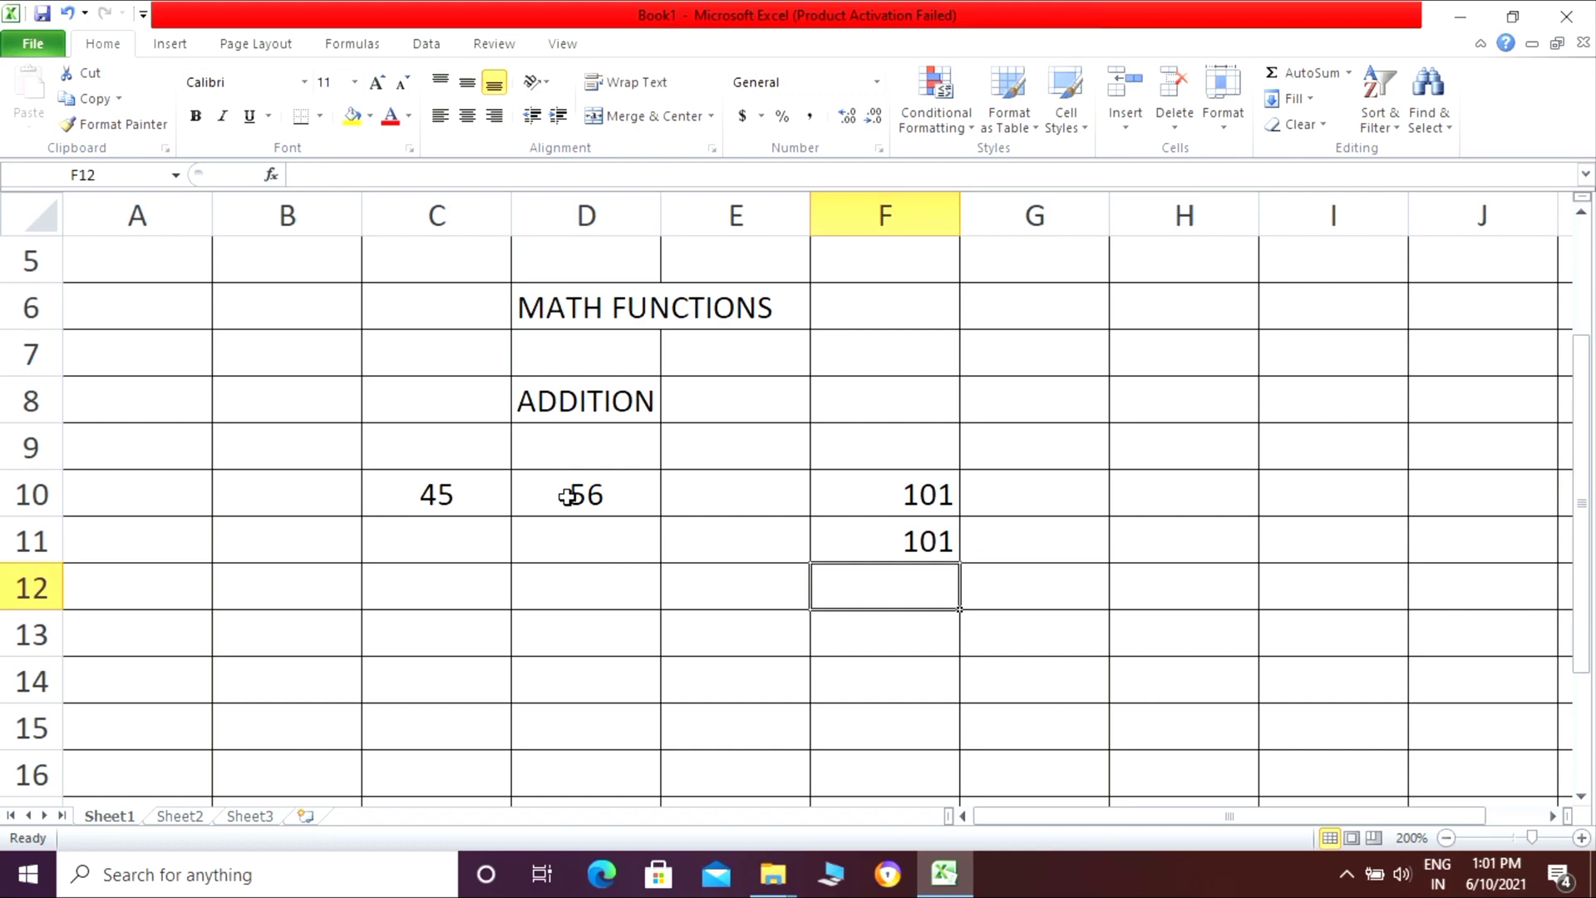
- Enter the label "SUBTRATION" in cell D12, below the addition example
left_click(555, 591)
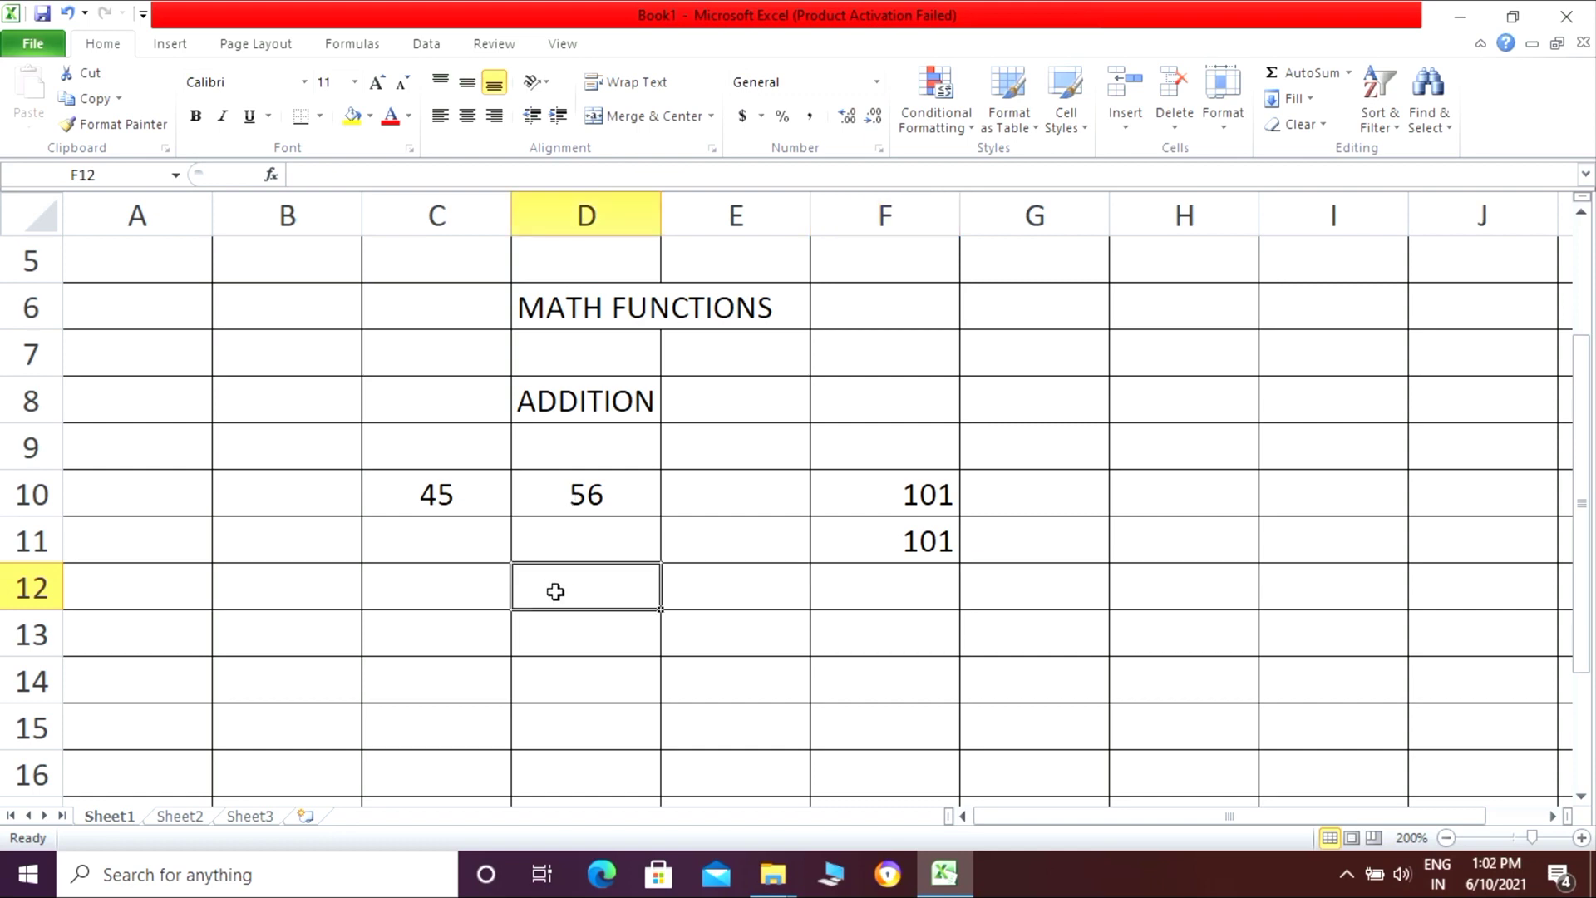
type("SUB")
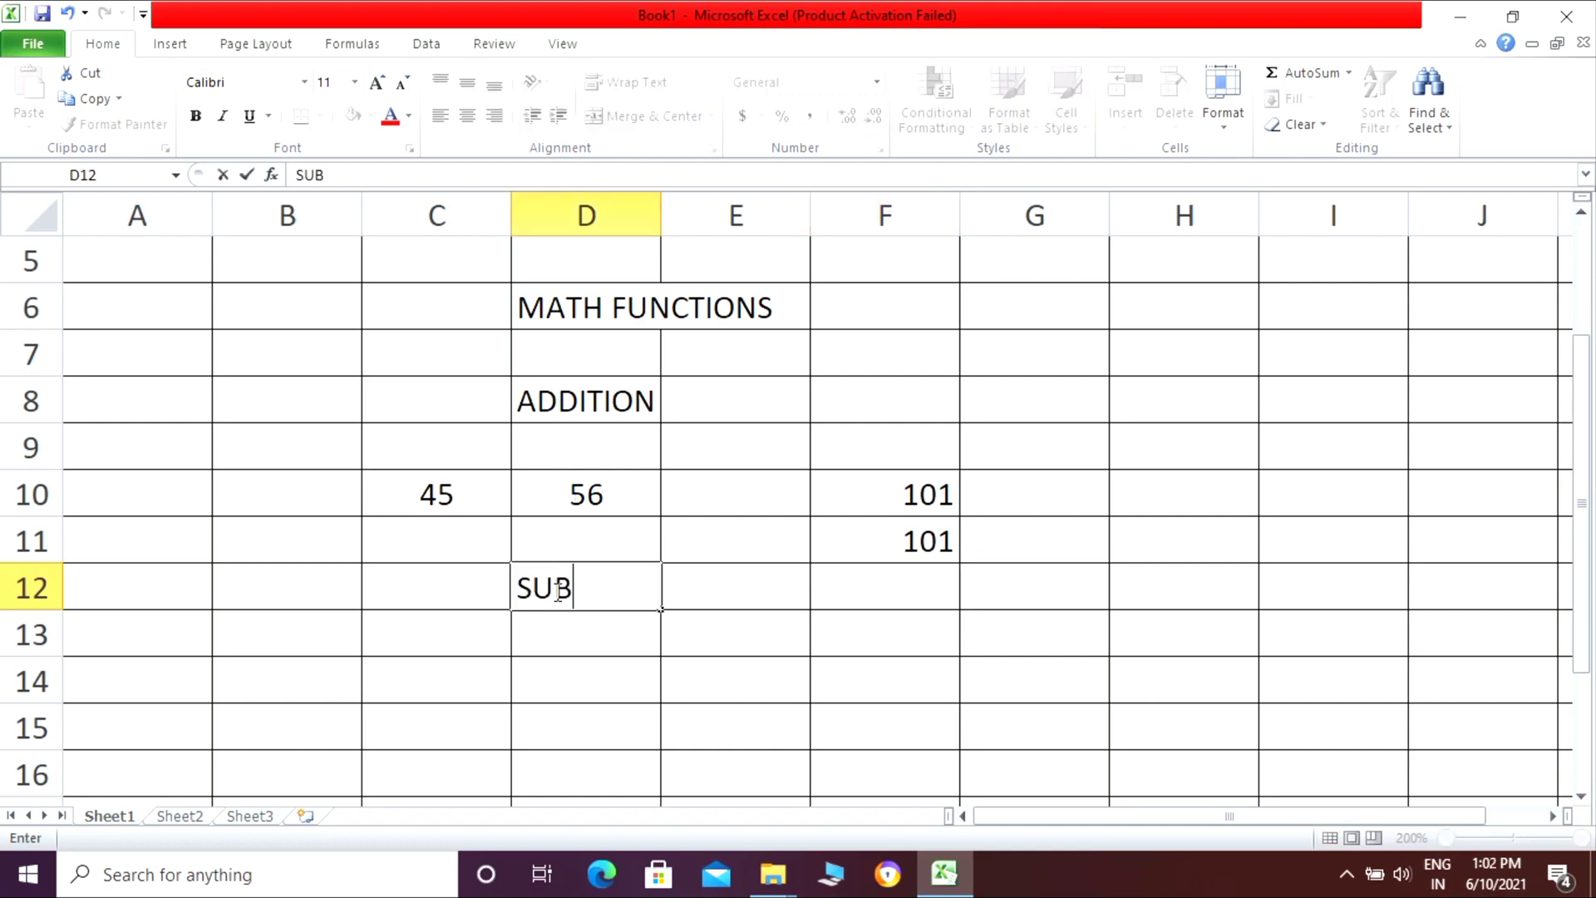
type("TRATION")
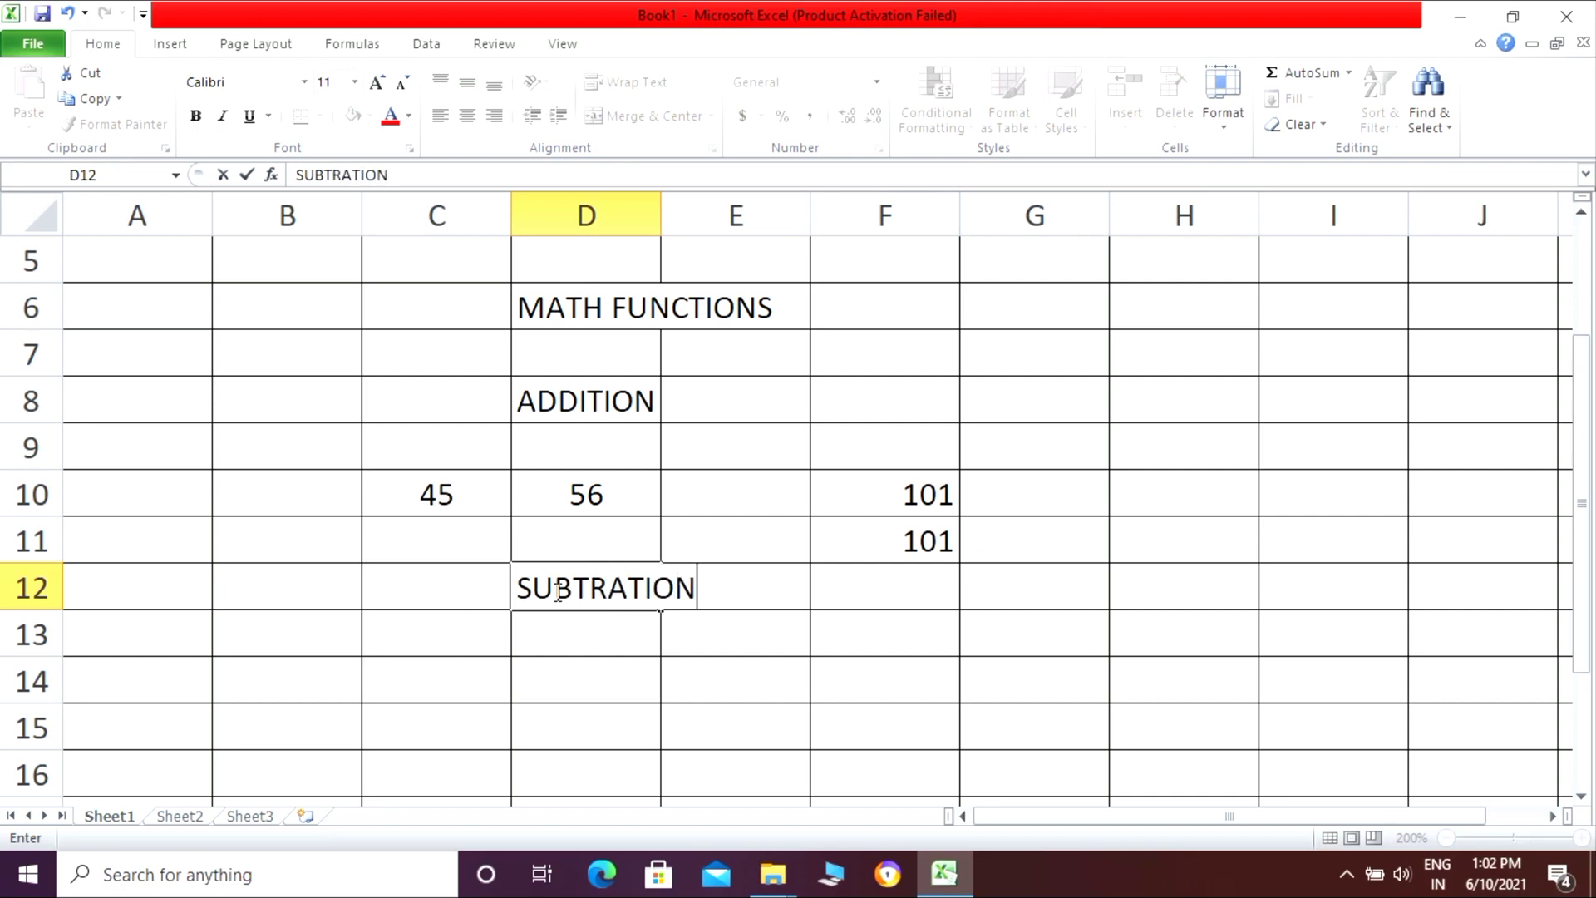
- Subtract the second number from the first in cell D14 with the formula =C10-D10
left_click(578, 673)
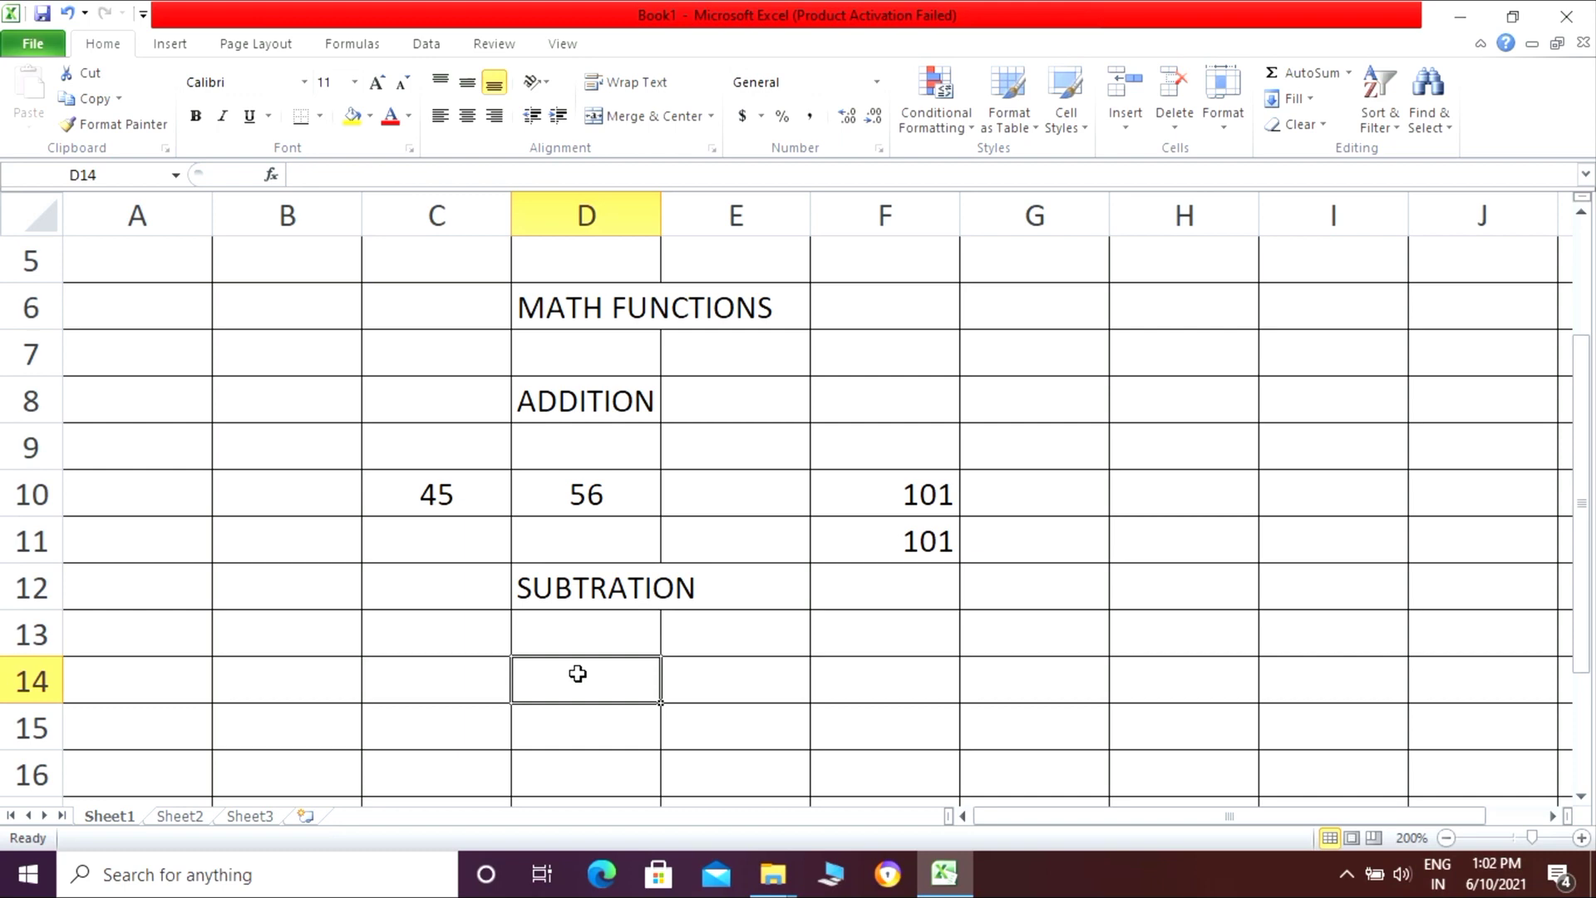
type("=")
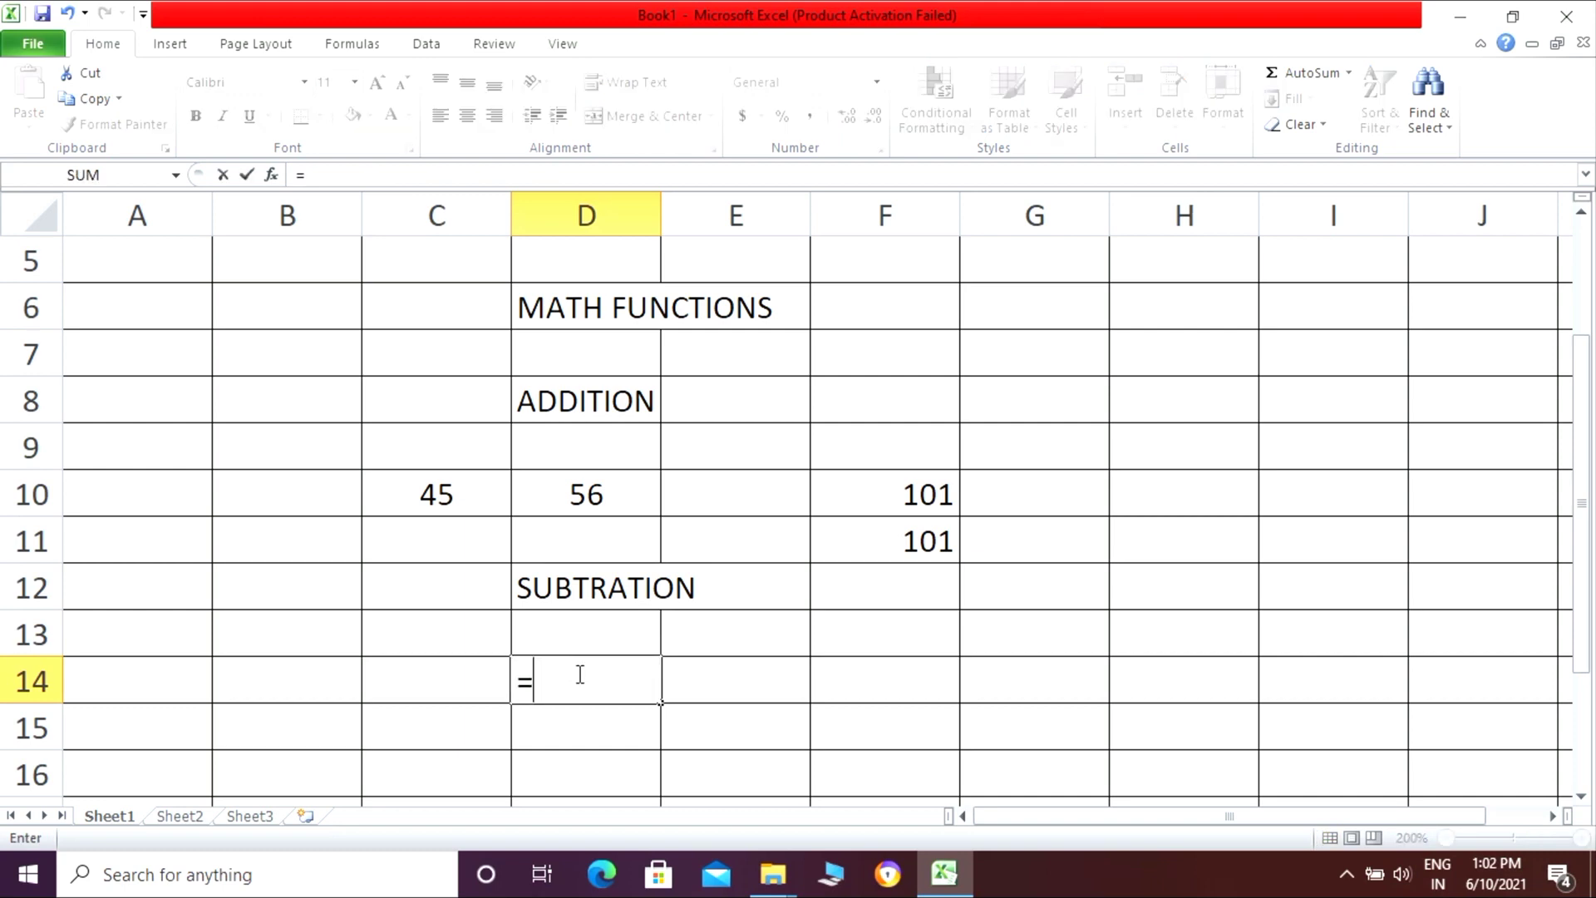
left_click(451, 507)
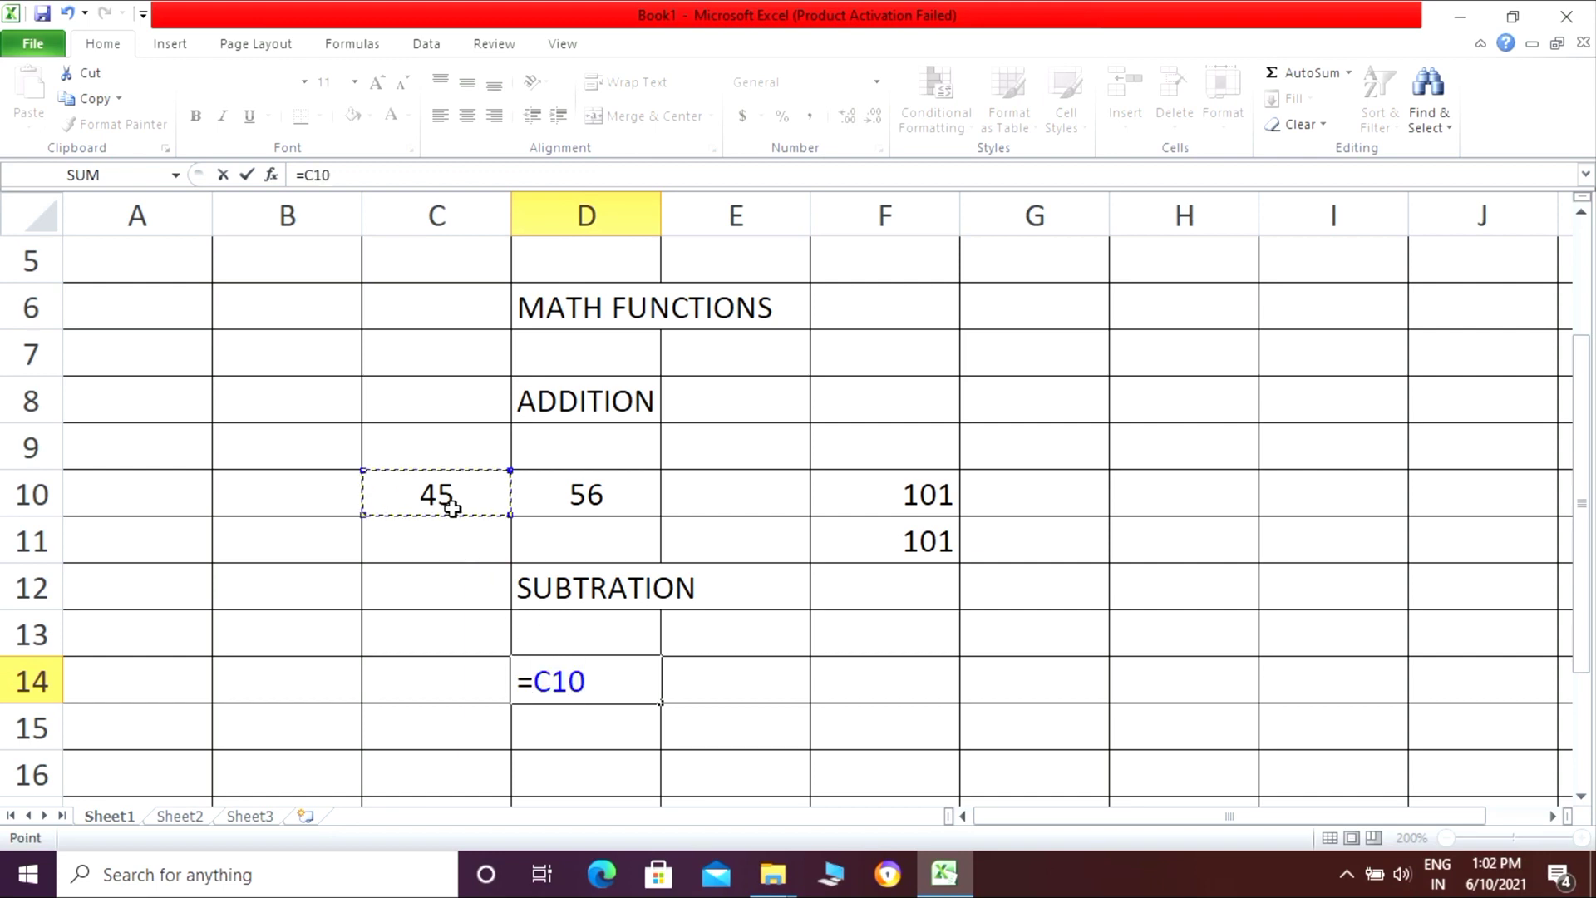
type("-")
left_click(600, 499)
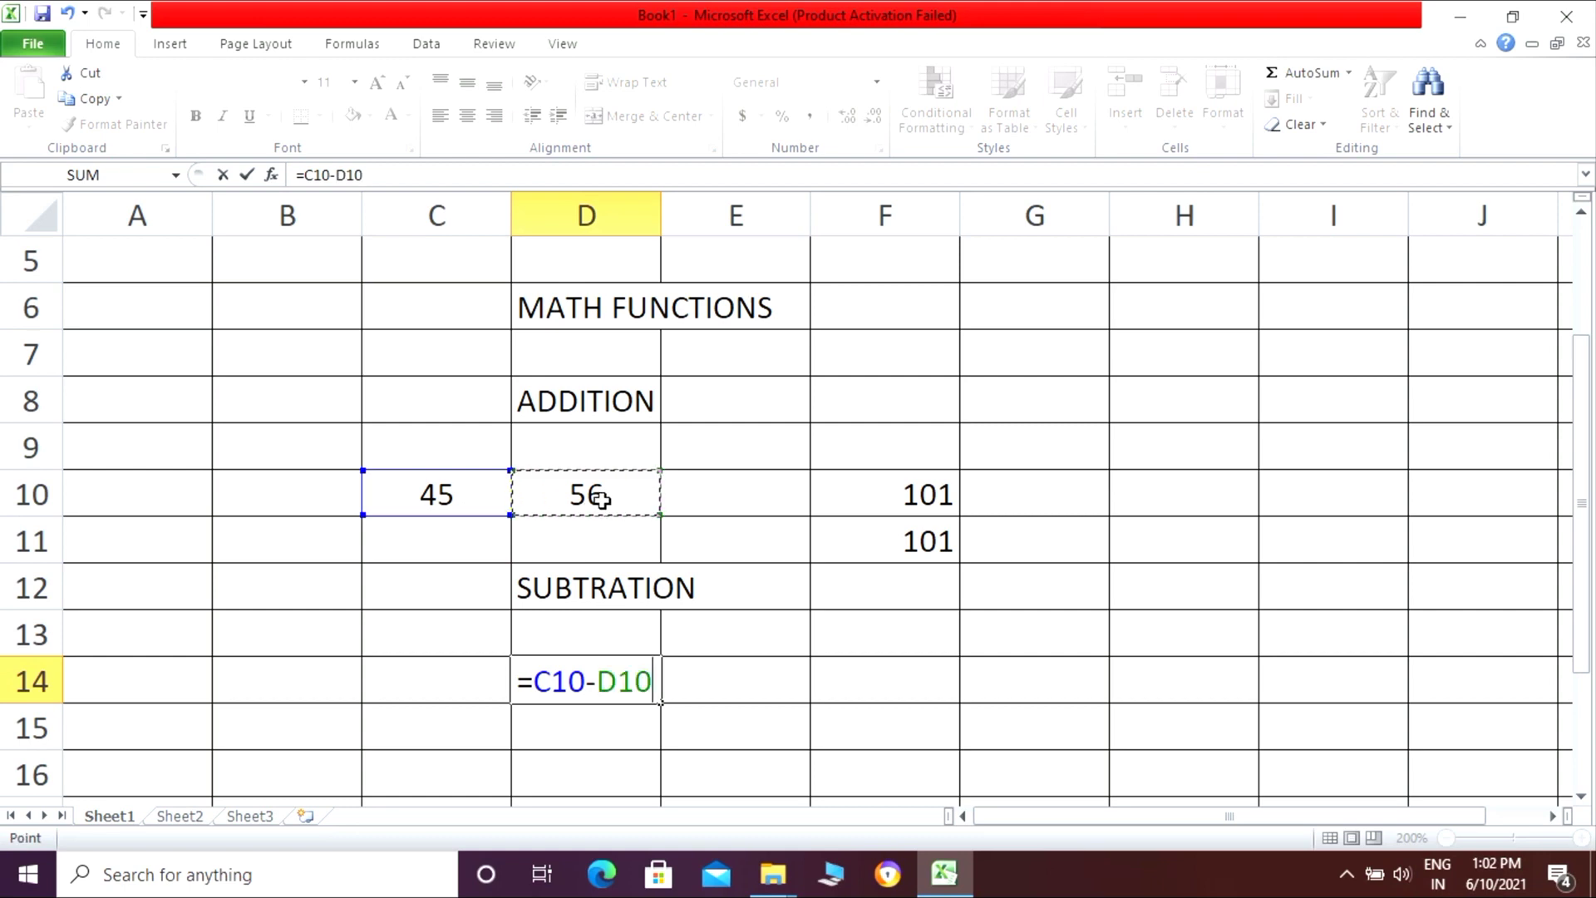
key("Return")
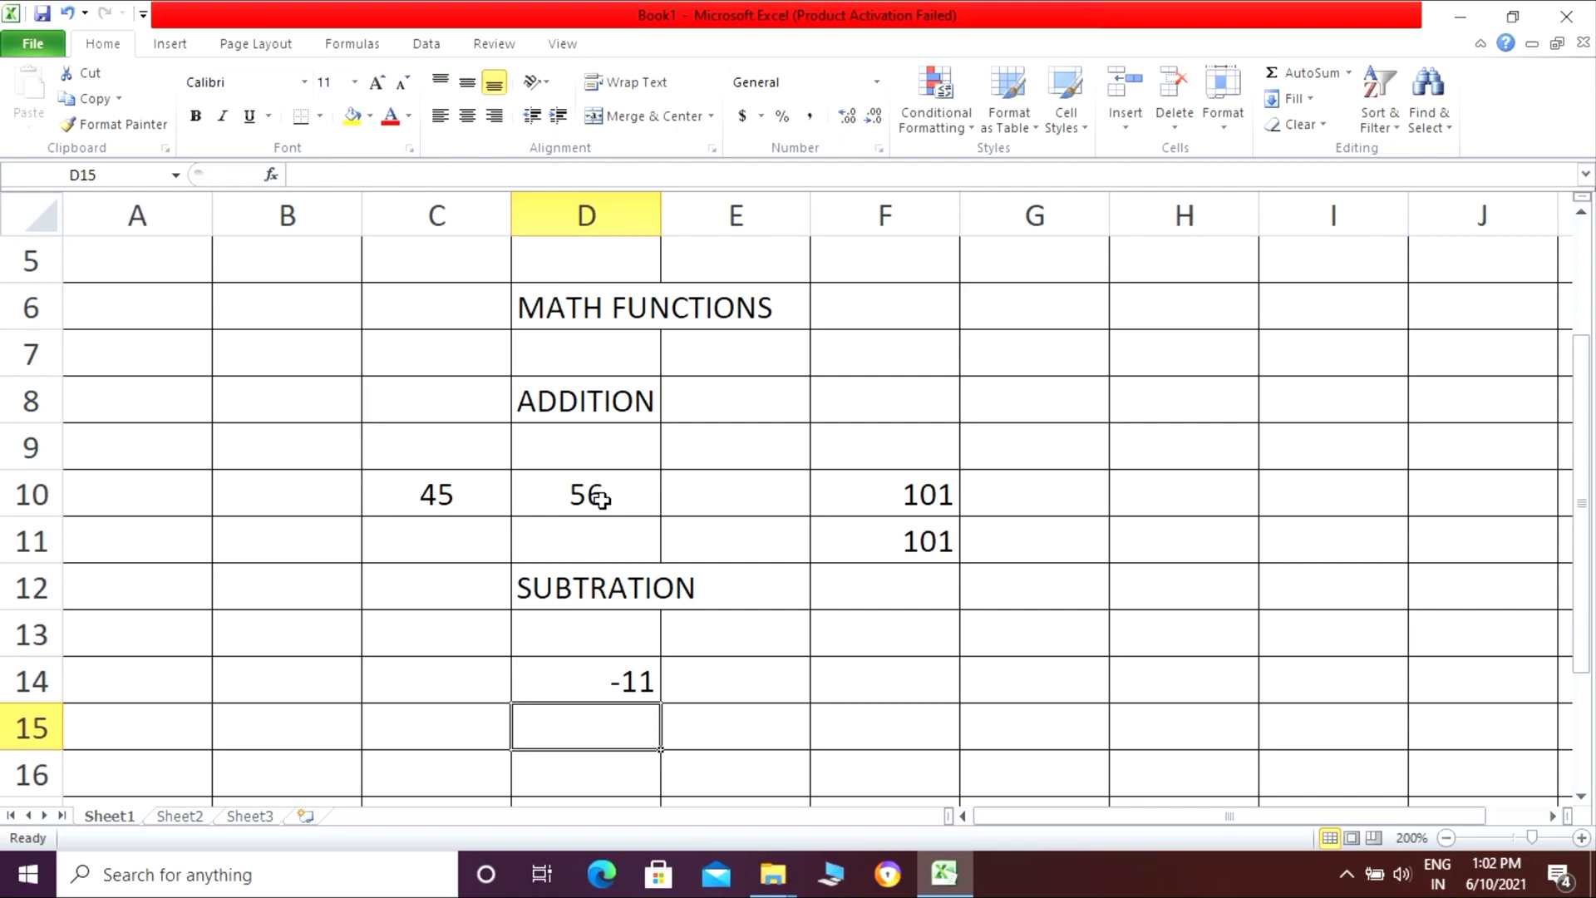
- Enter the label "MULTIPLICATION" in cell H8, in the same row as the ADDITION label
left_click(1167, 391)
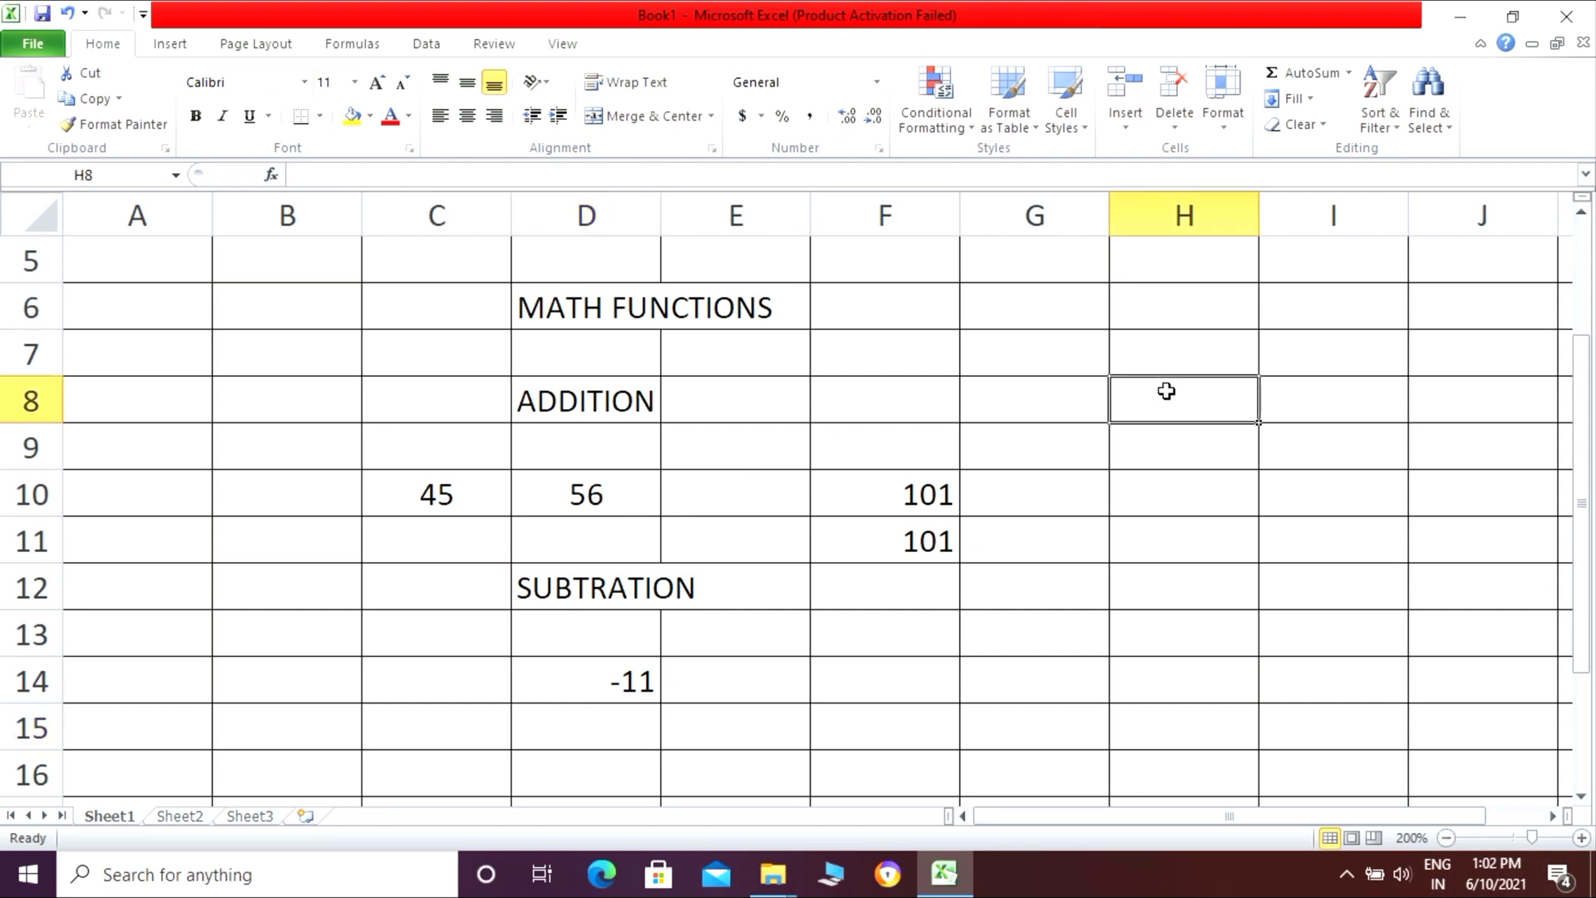
type("MUL")
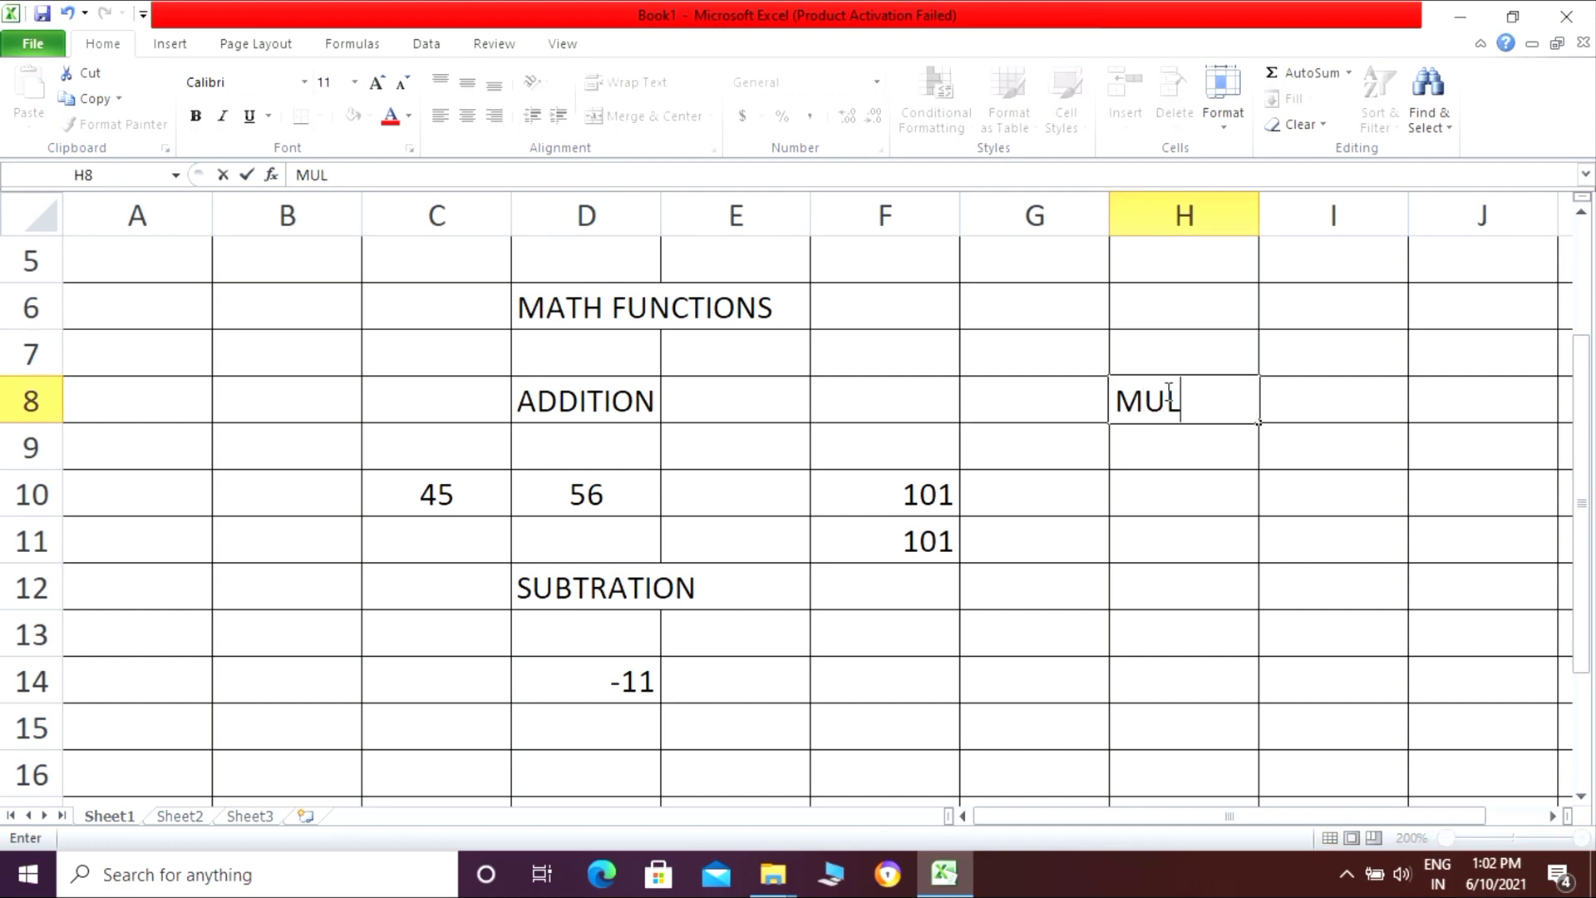
type("TIPLICATION")
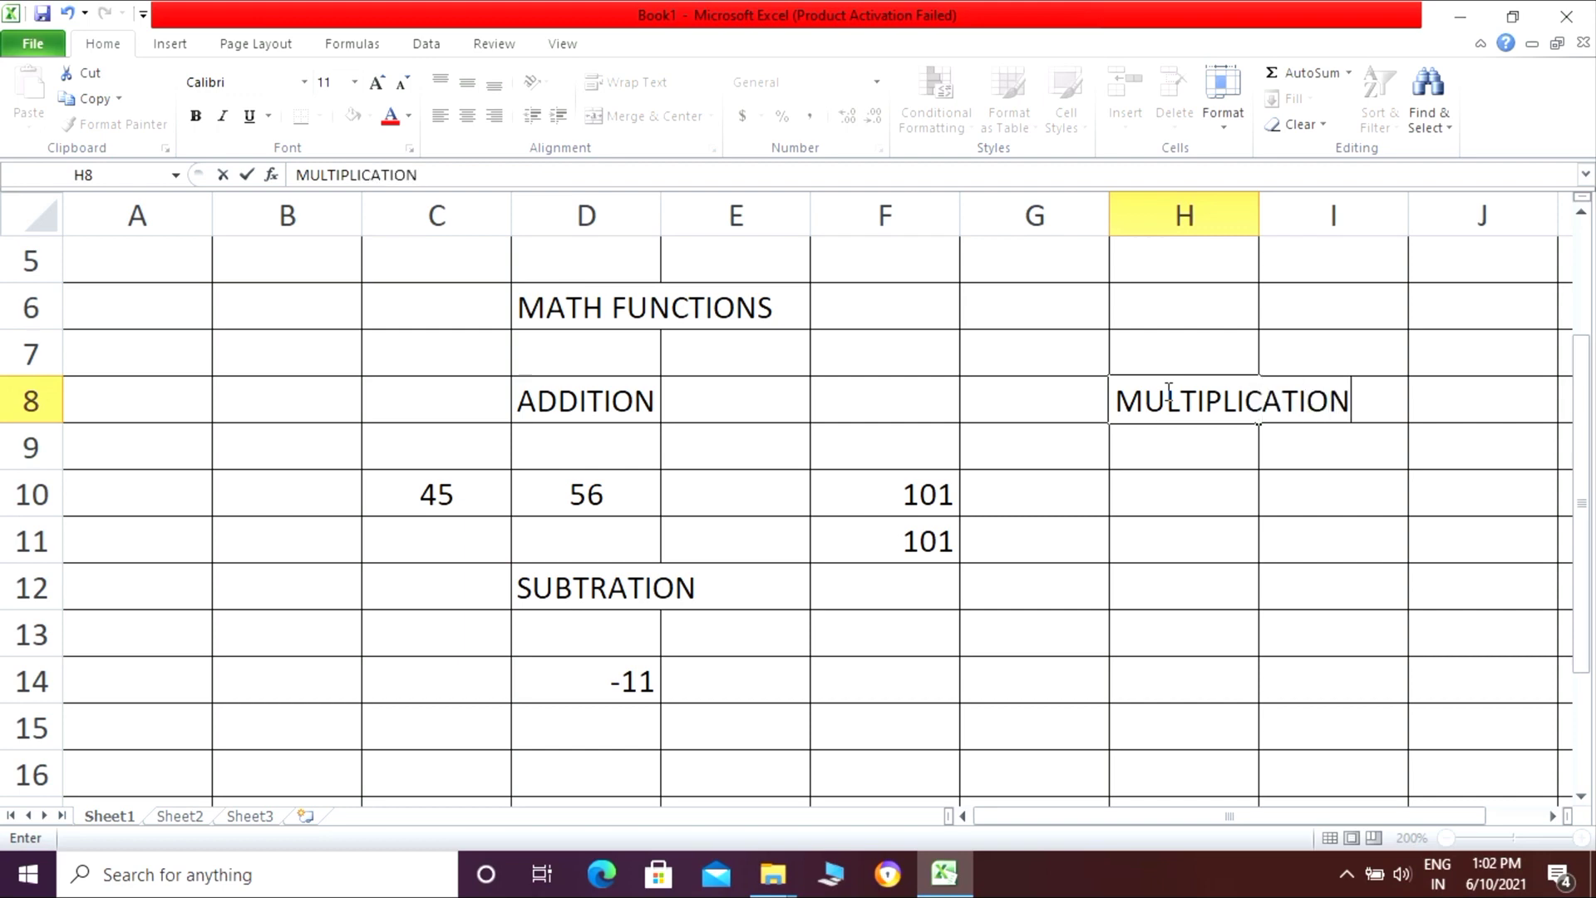
- Multiply the two numbers in cell H10 with the formula =C10*D10
left_click(1185, 493)
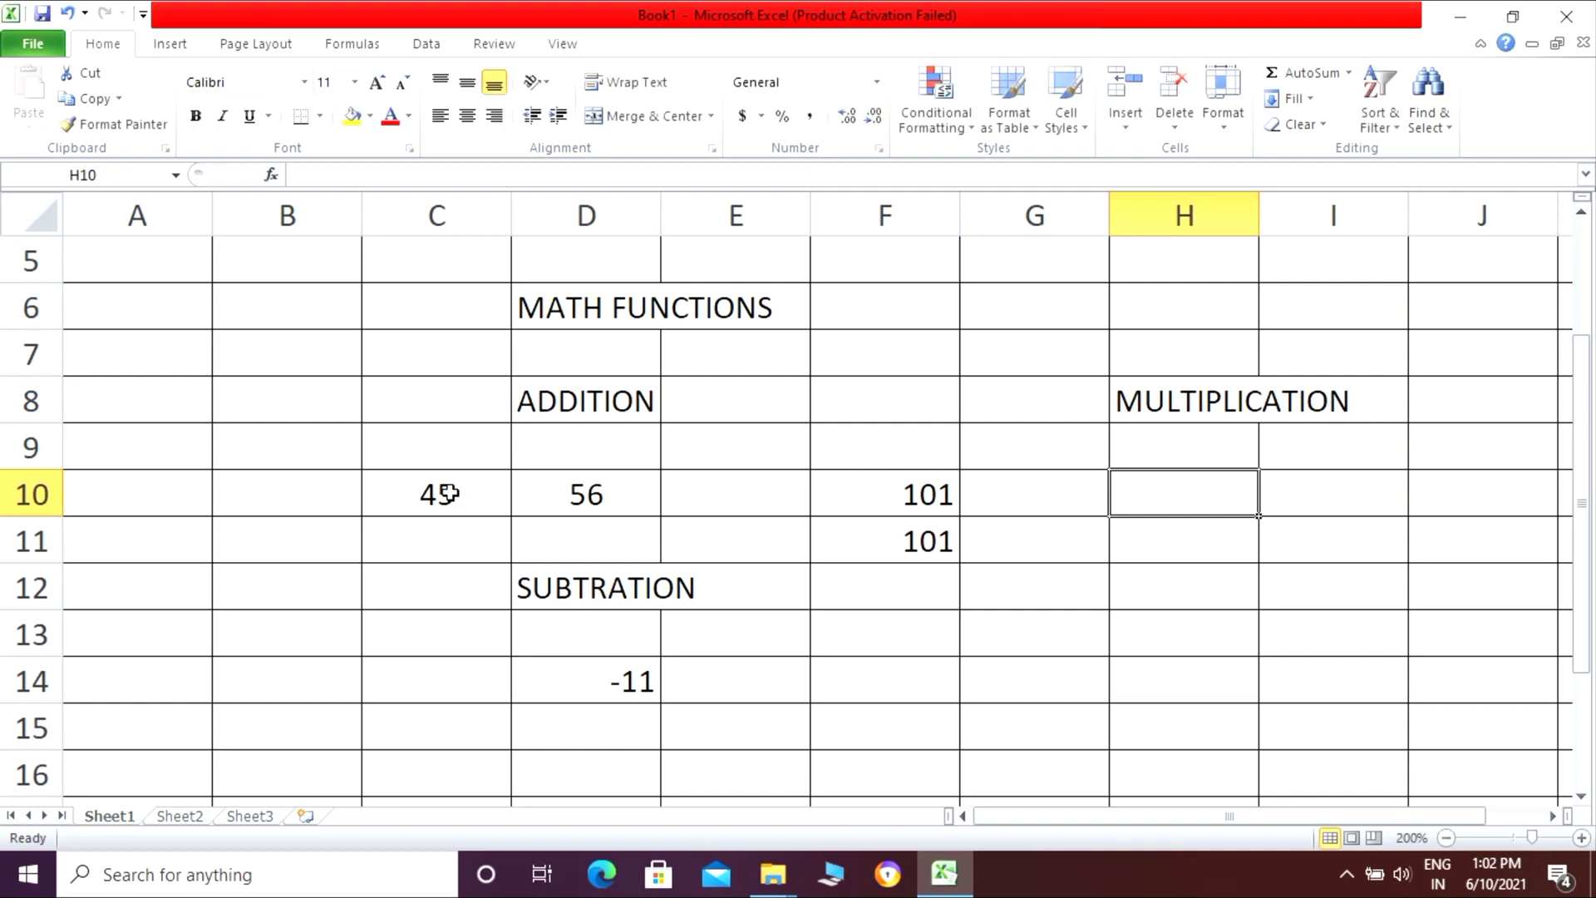
type("=")
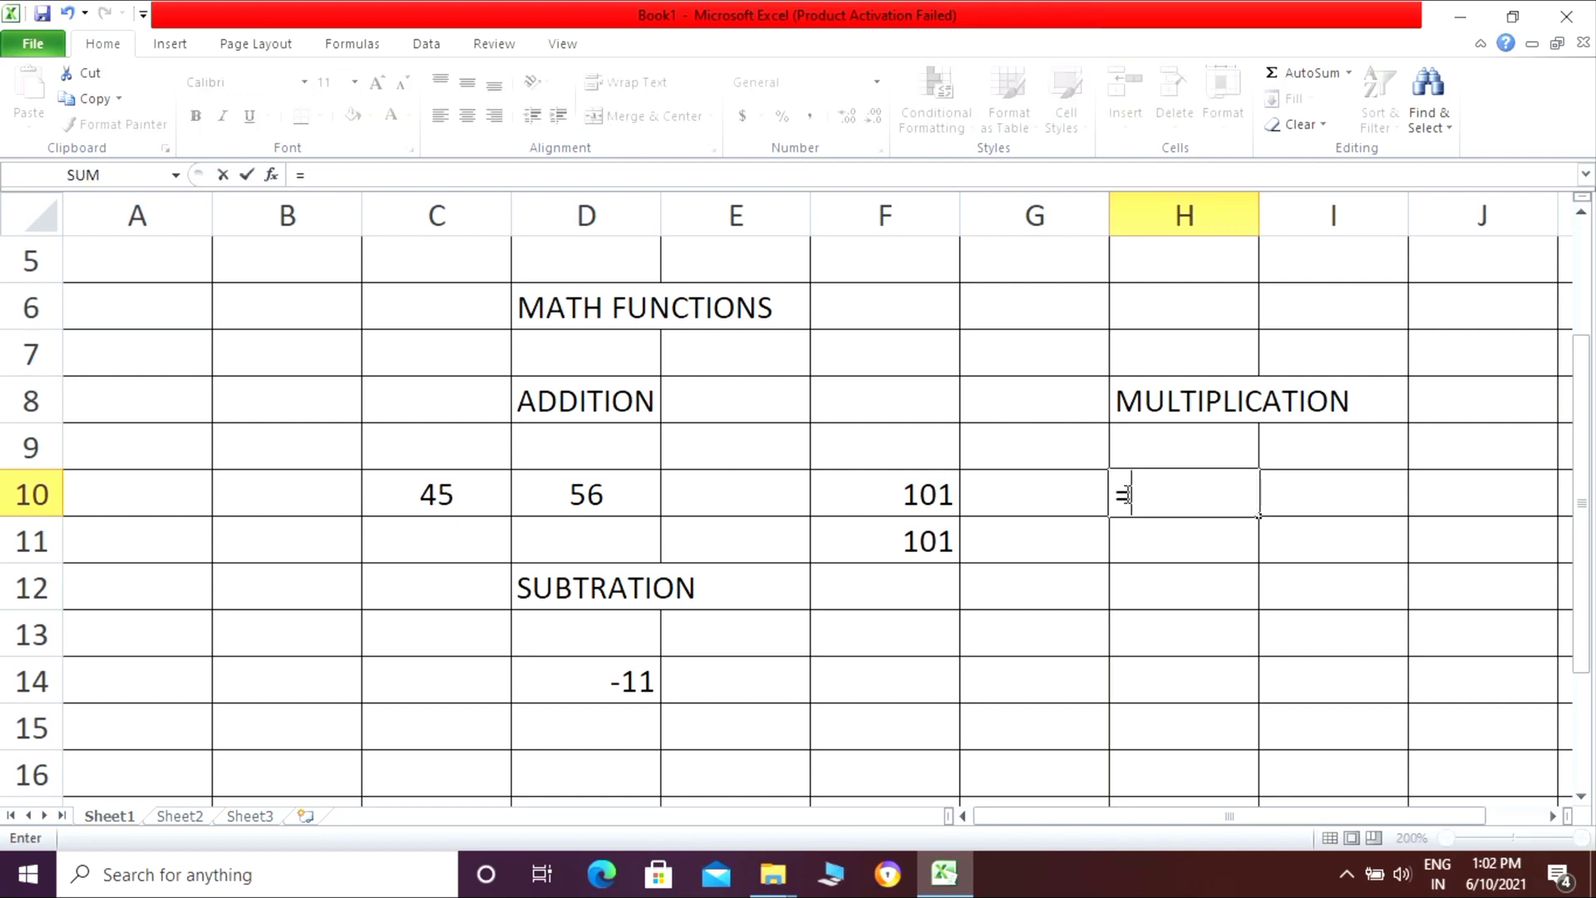
left_click(475, 508)
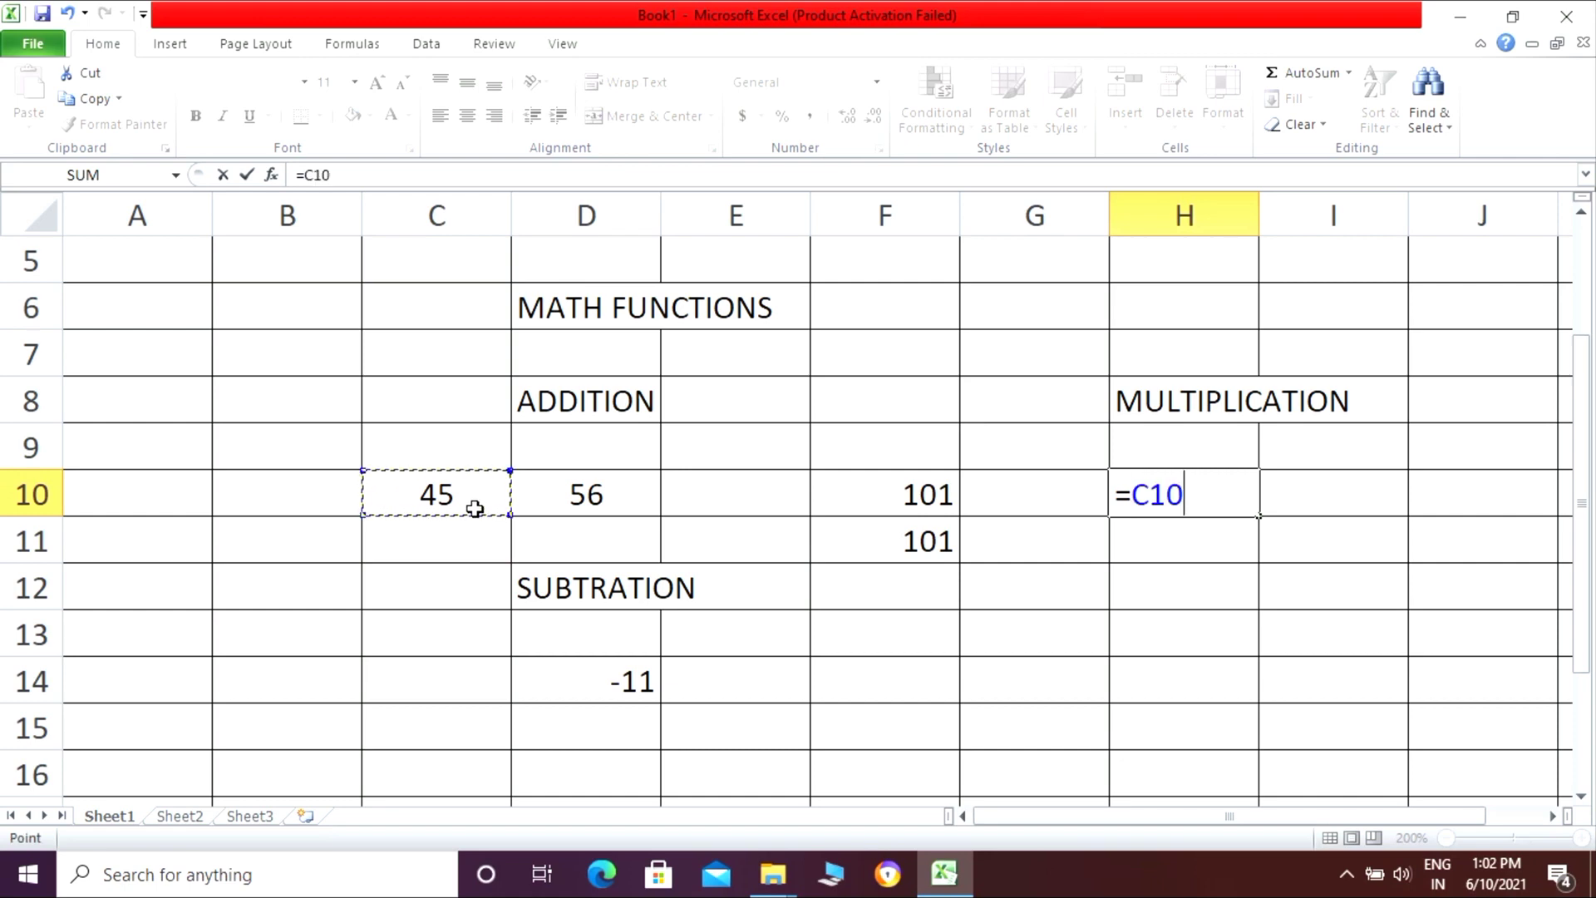
type("*")
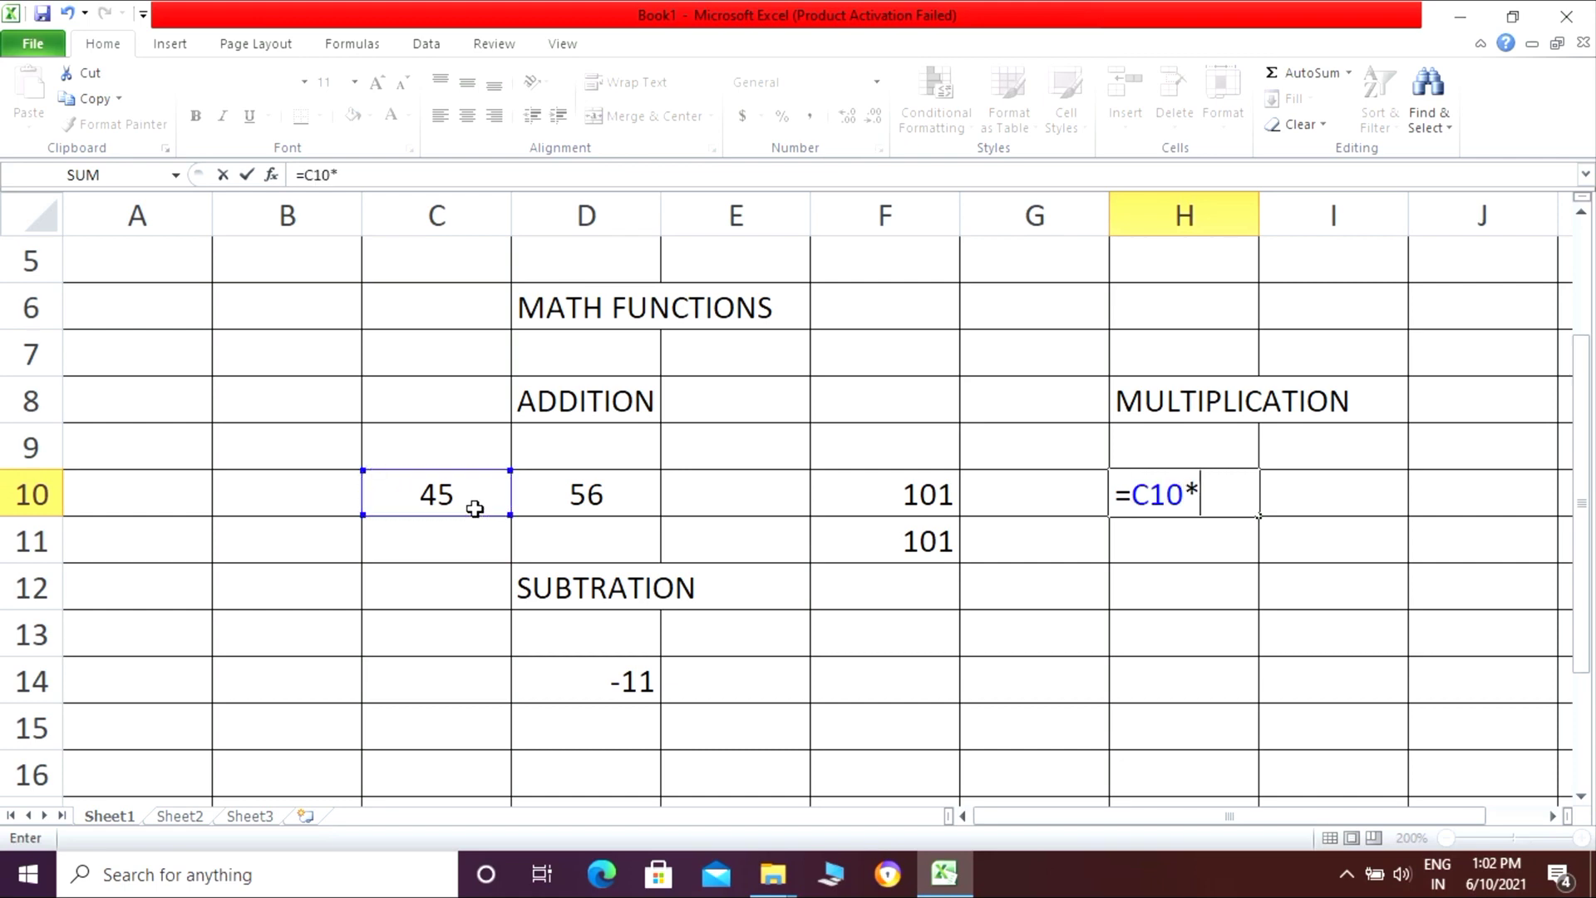
left_click(579, 509)
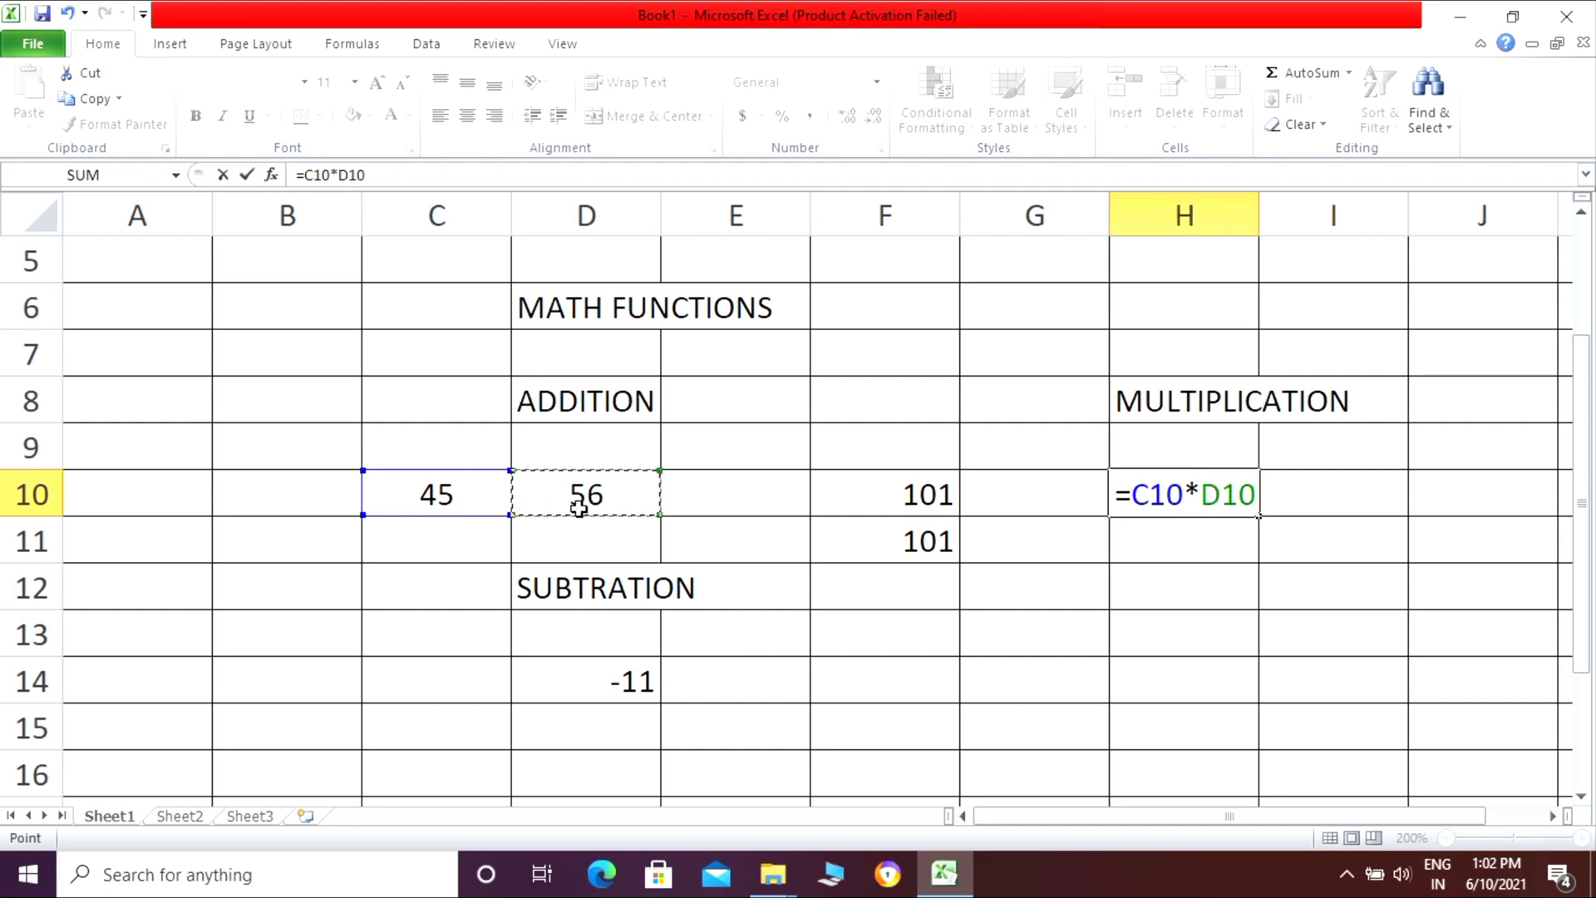
key("Return")
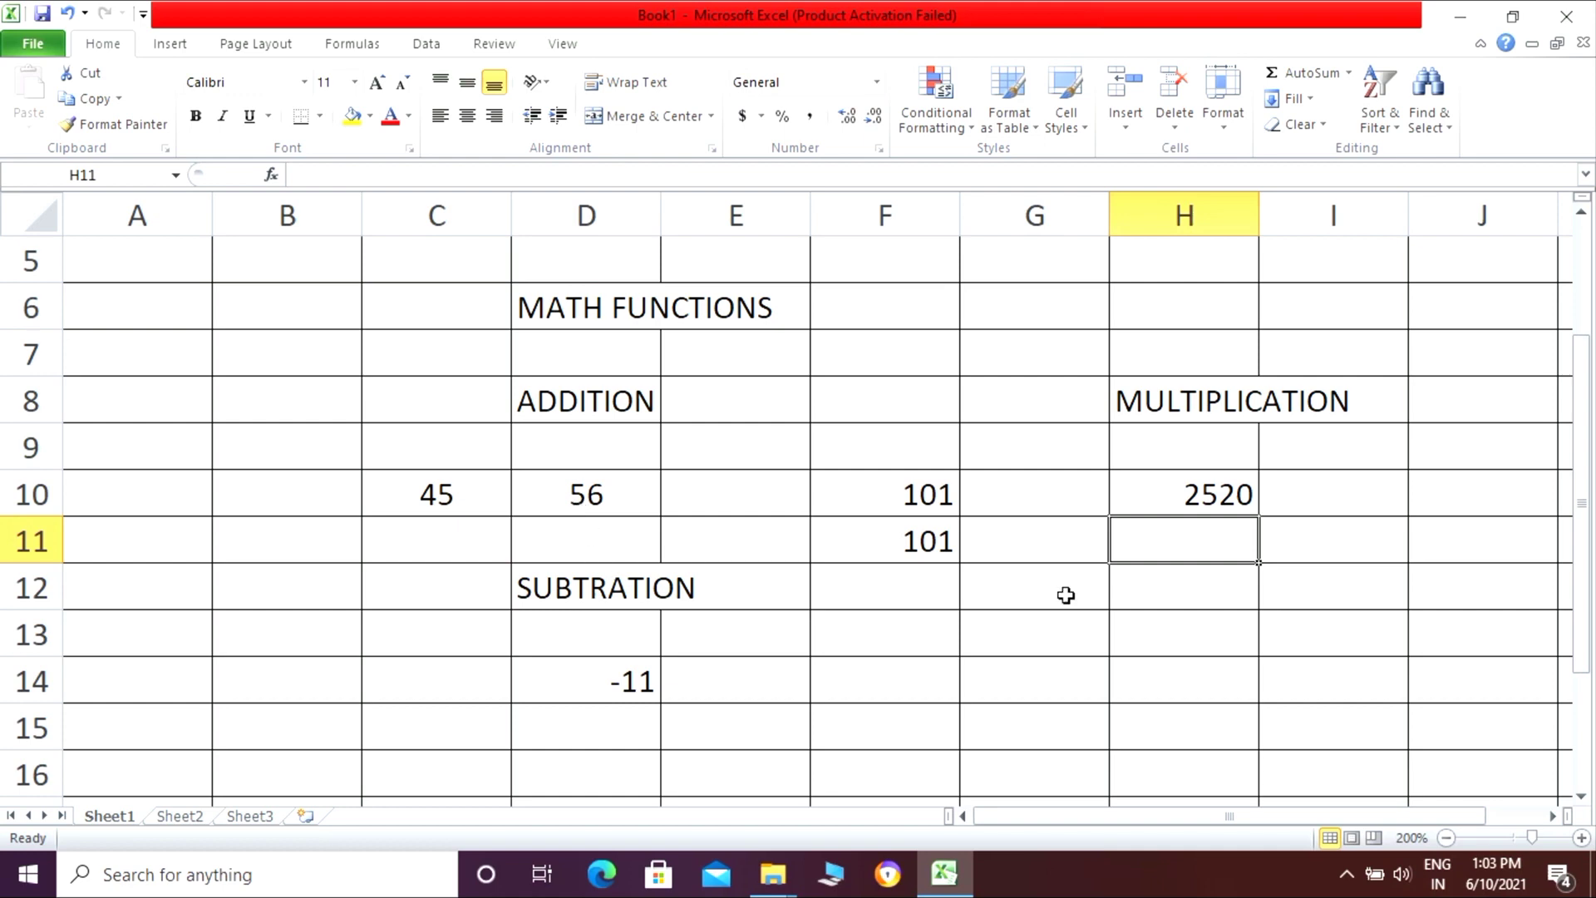
- Enter the label "DIVISION" in cell H12, below the multiplication example
left_click(1140, 604)
type("D")
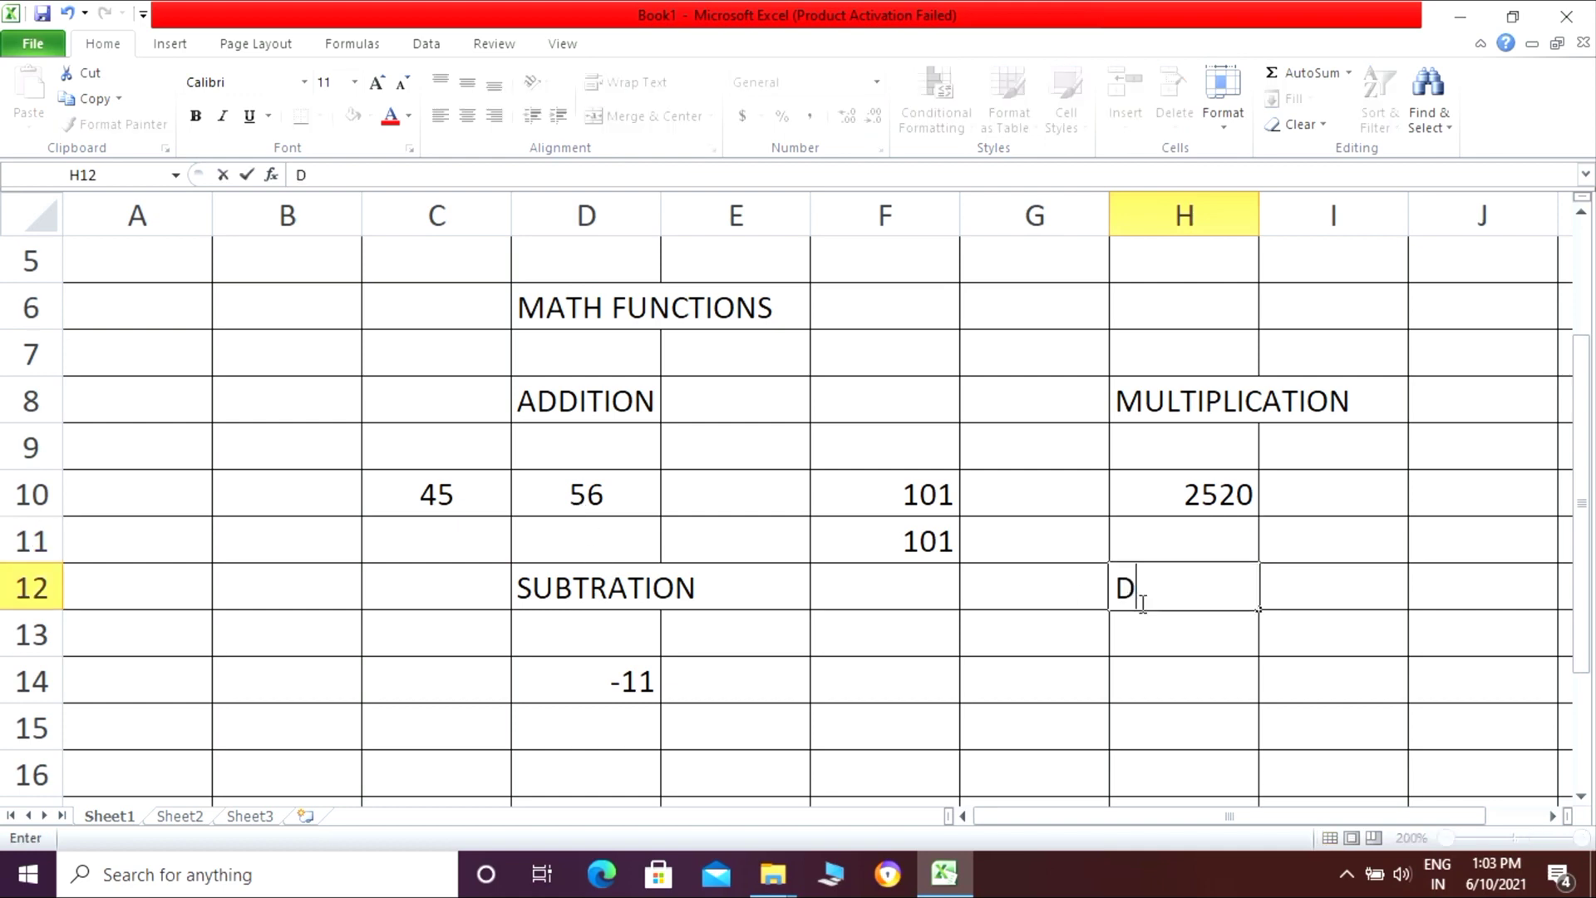
type("IVISION")
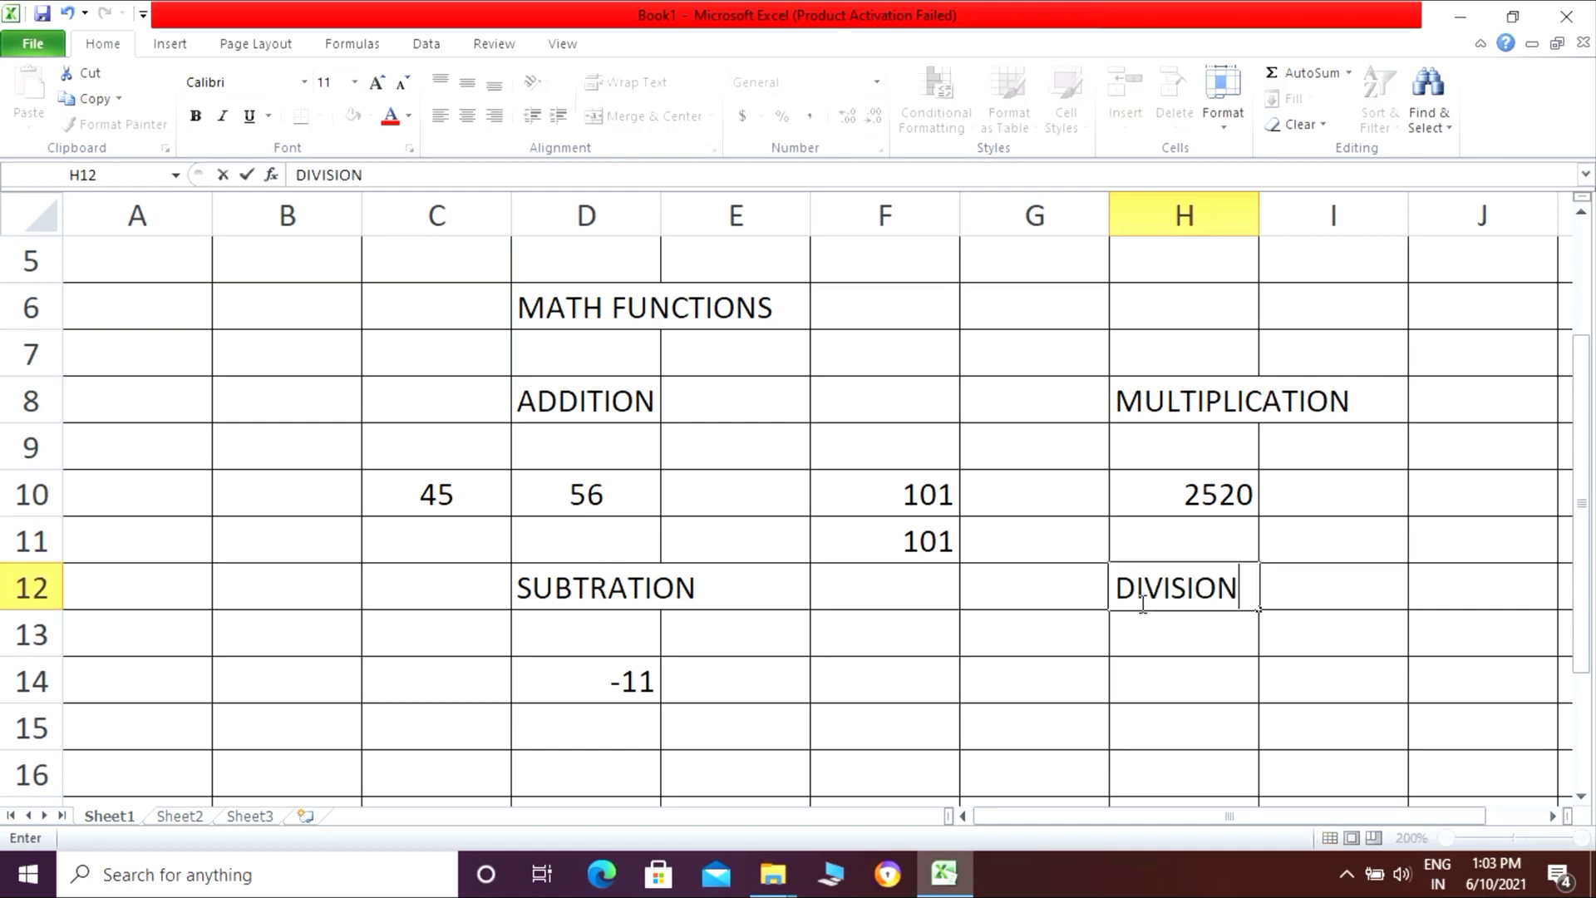
key("Return")
key("Return")
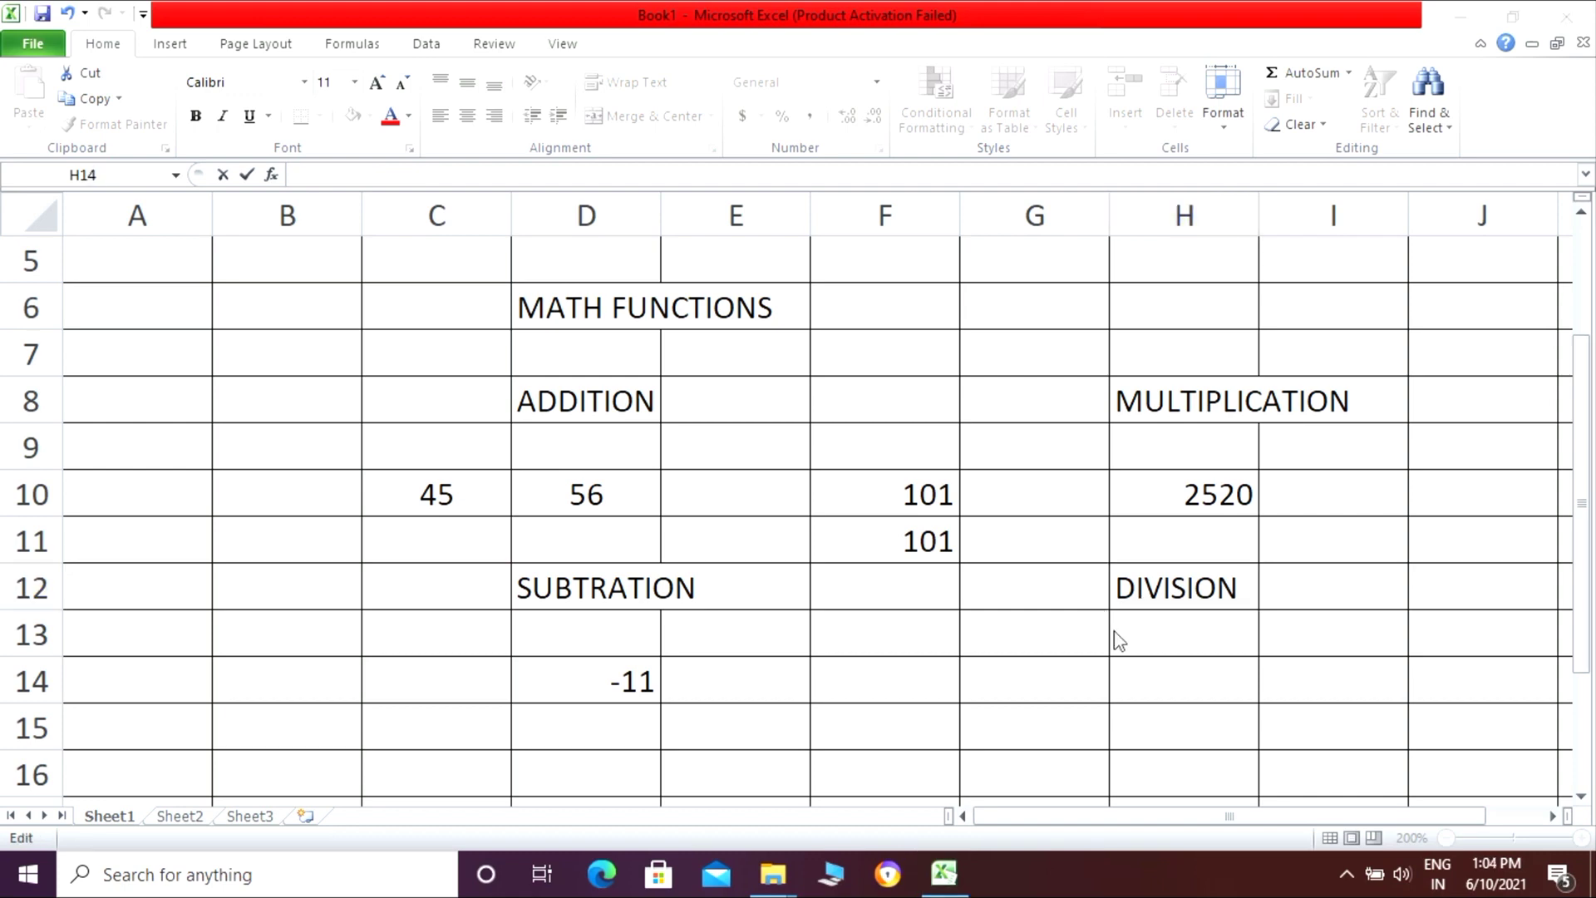
- Divide the sum in F10 by the number in D10 using the formula =F10/D10 in cell H14
double_click(1128, 675)
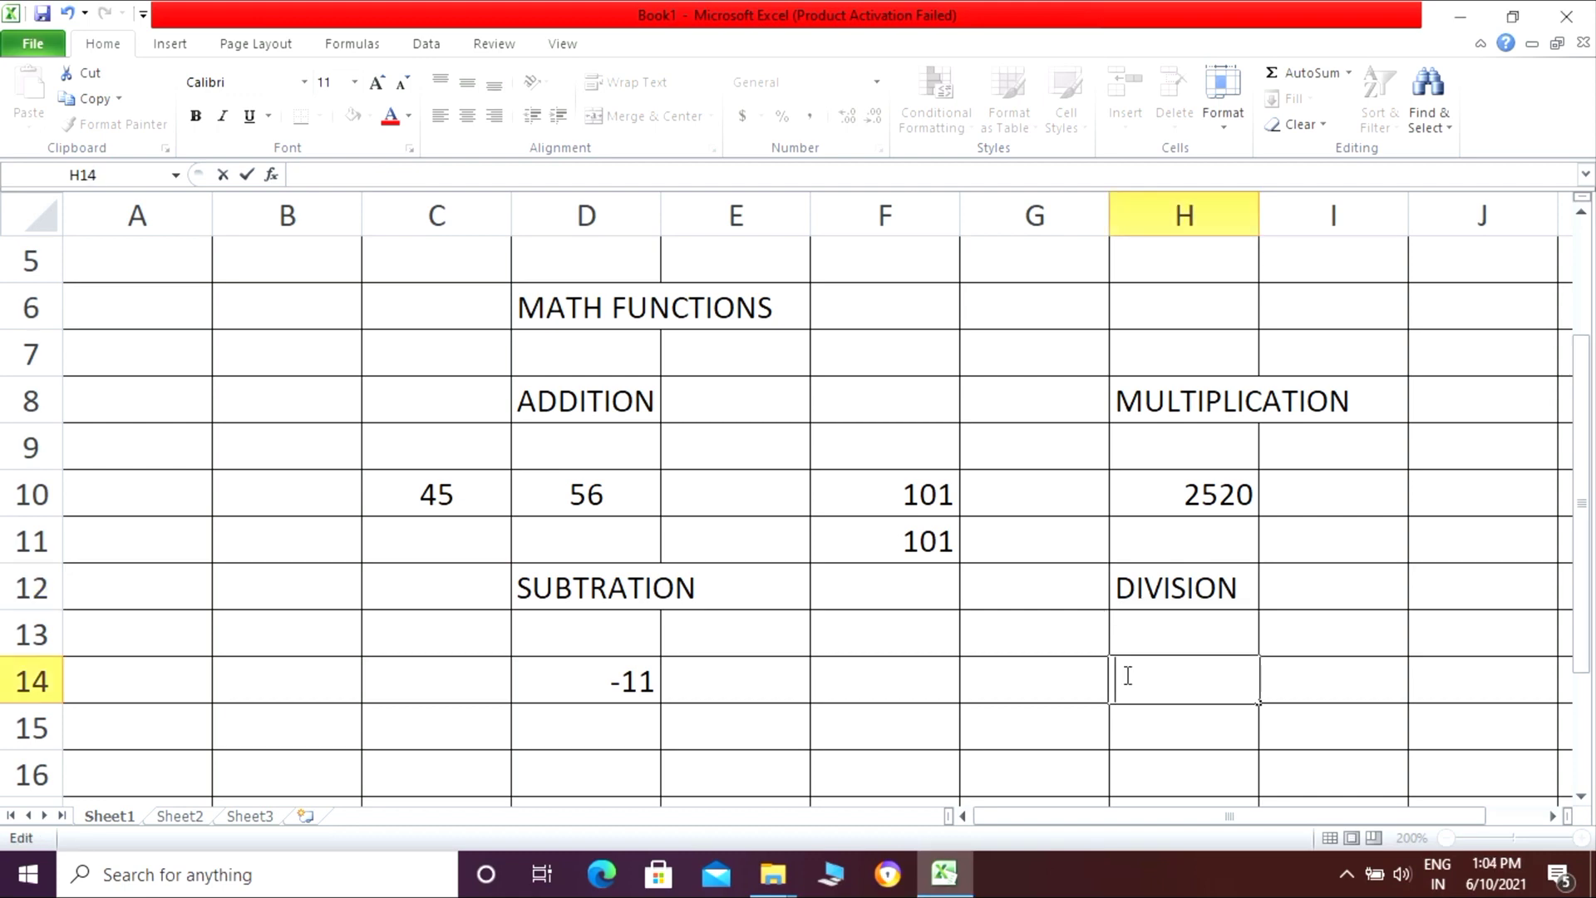
type("=")
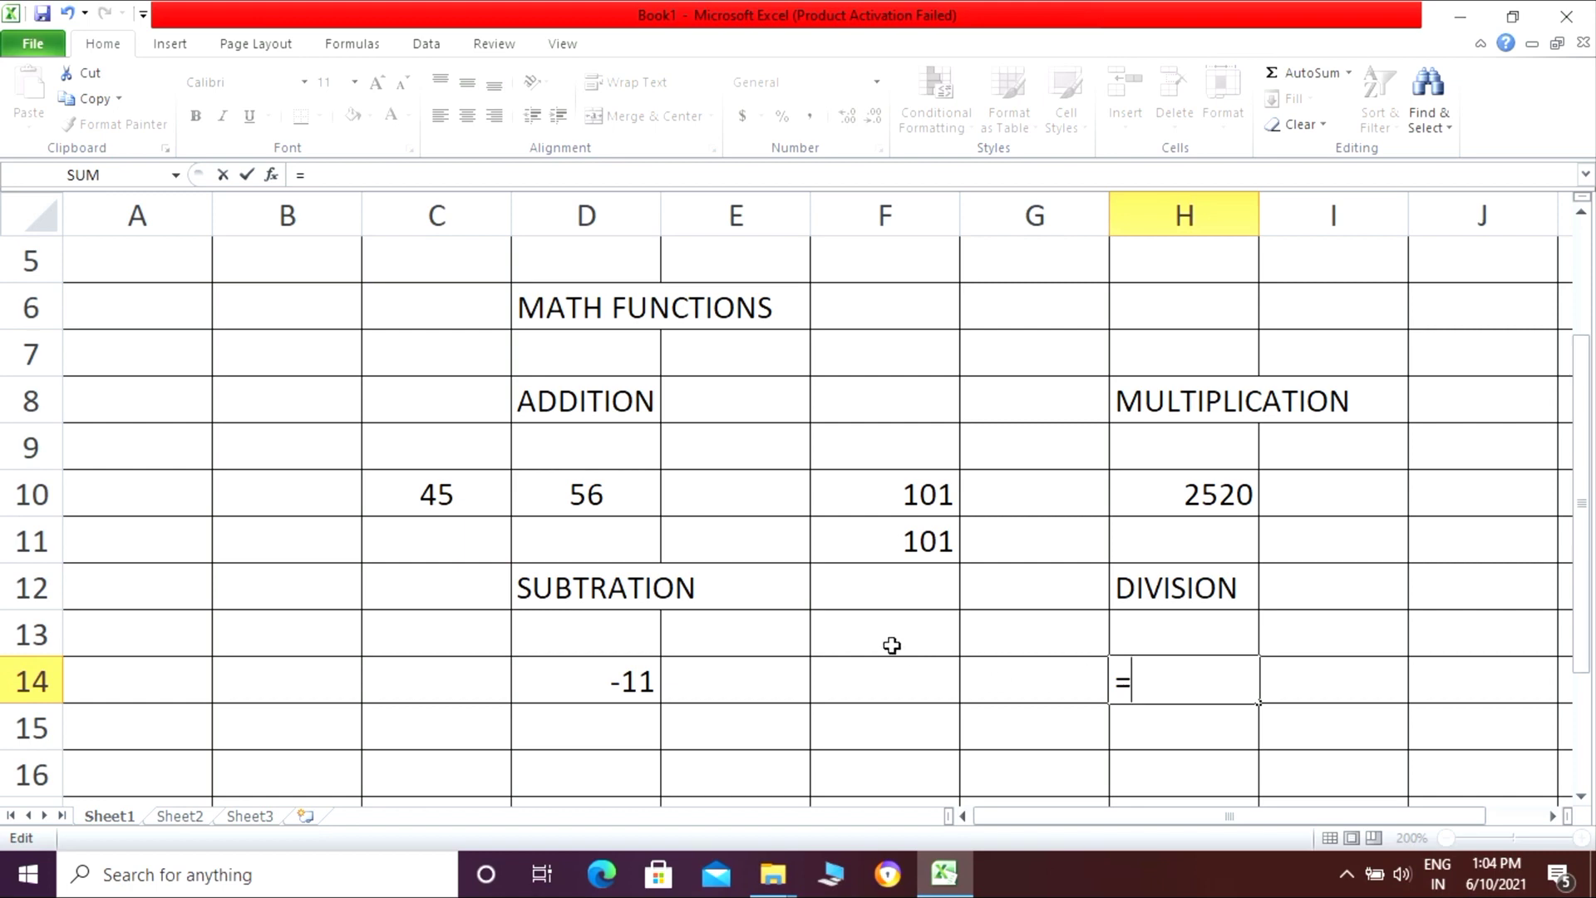
left_click(936, 497)
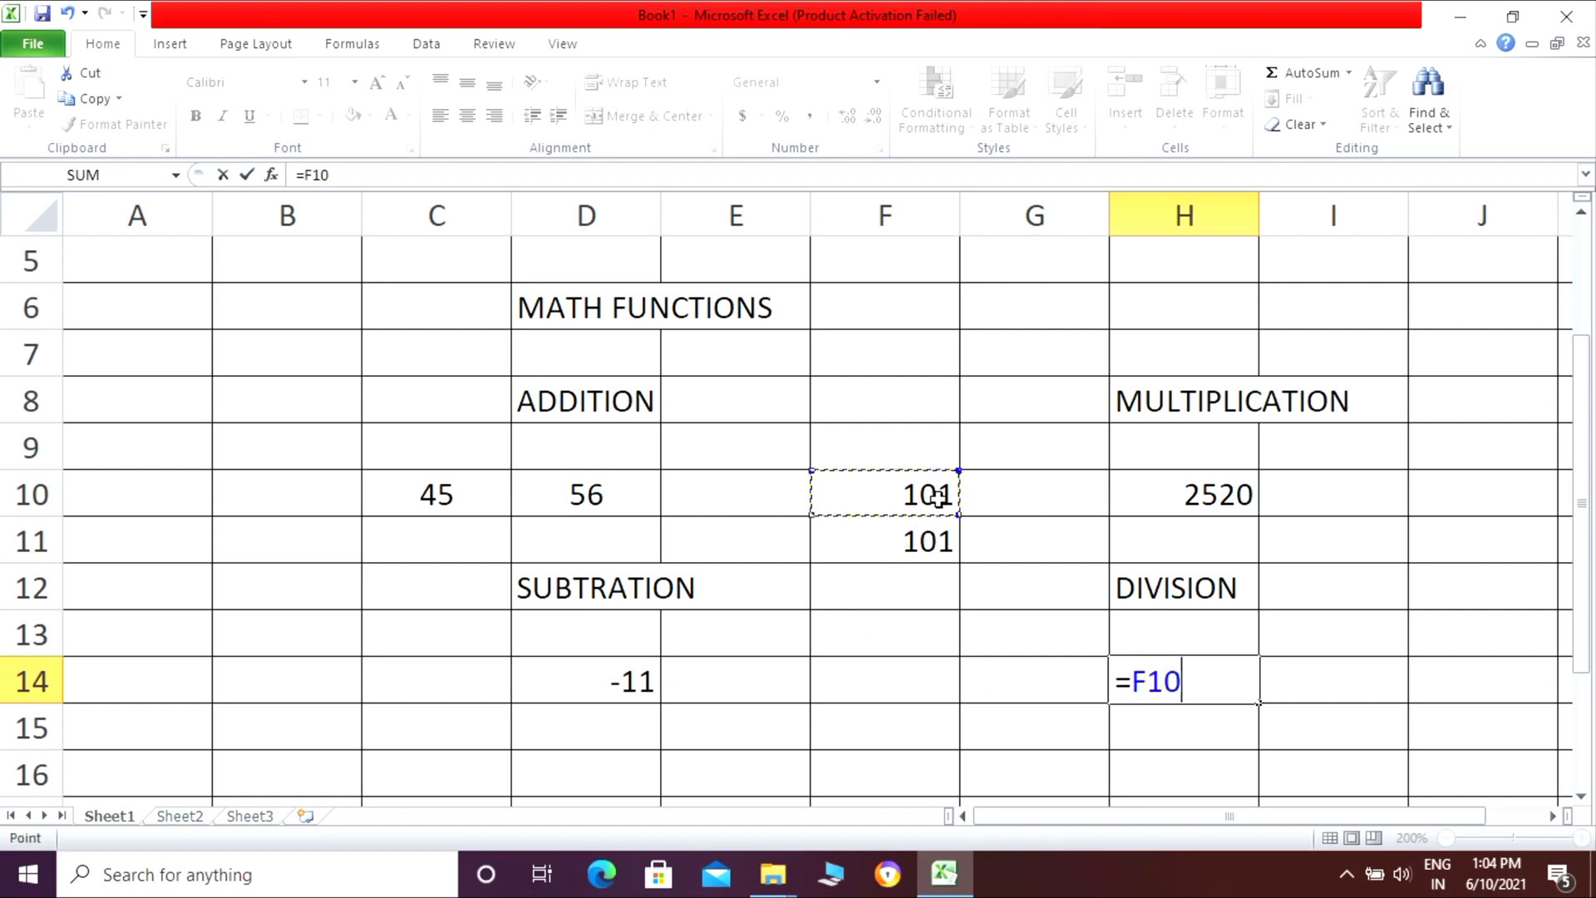
type("/")
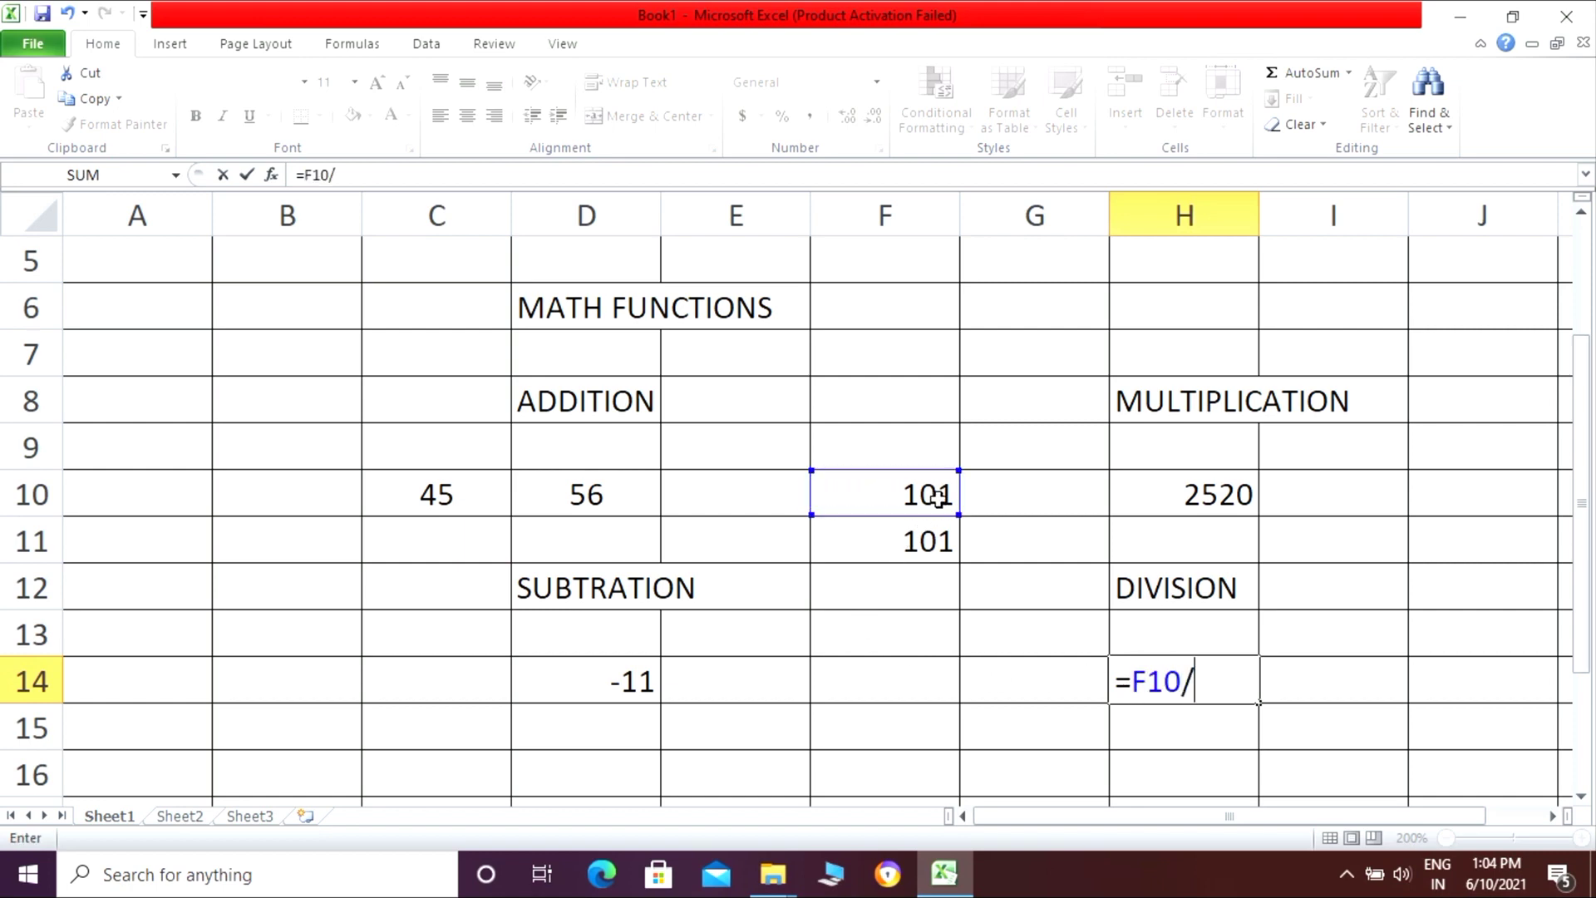
left_click(590, 492)
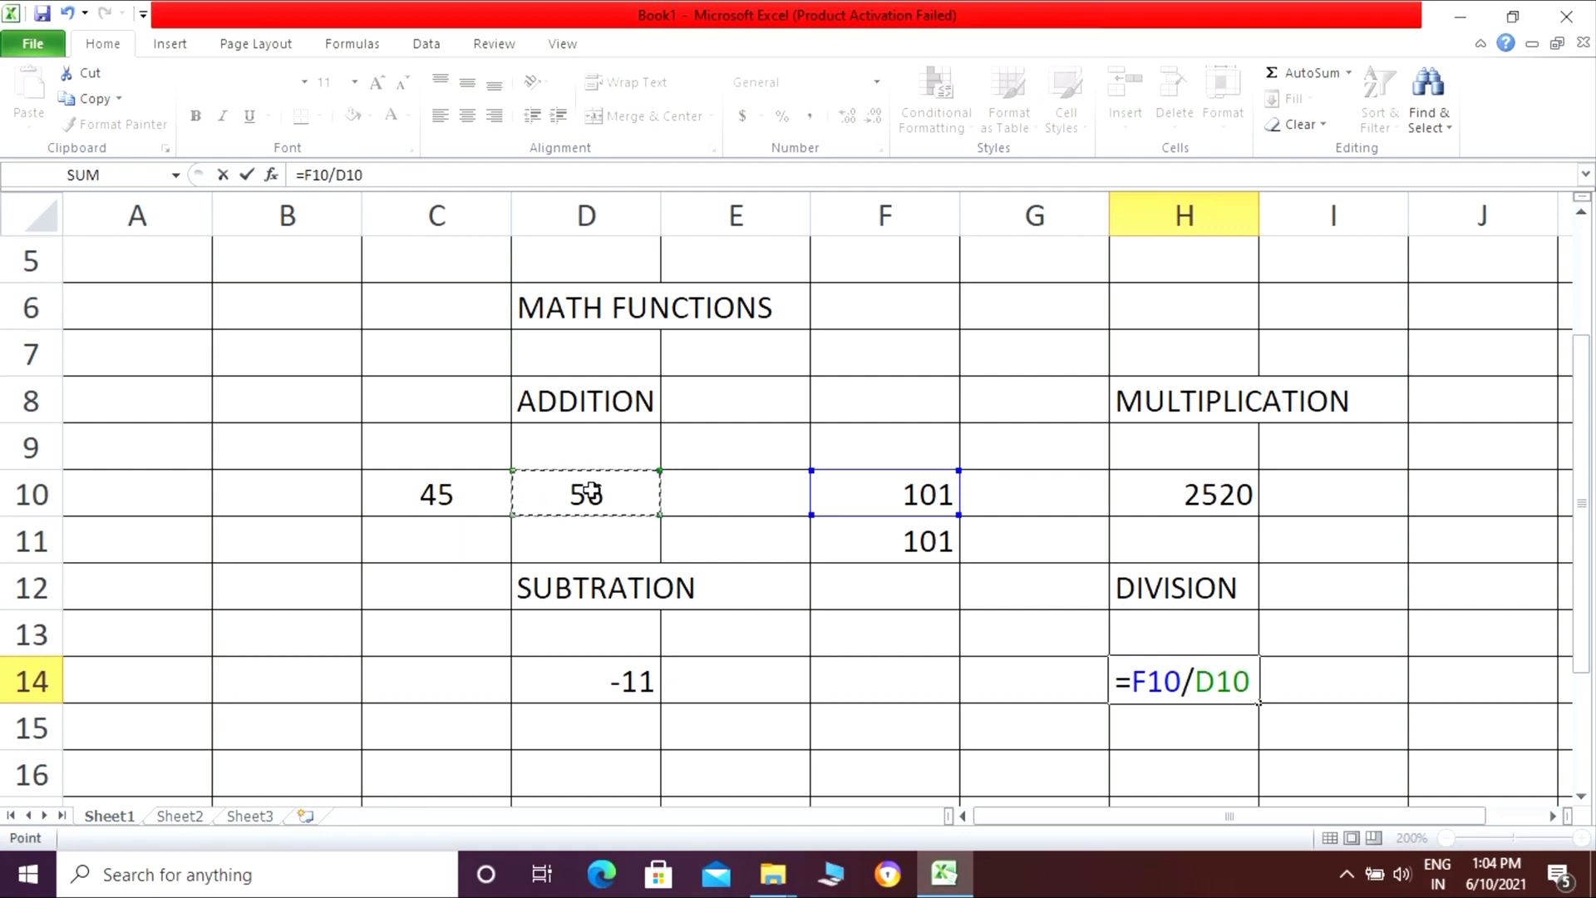
key("Return")
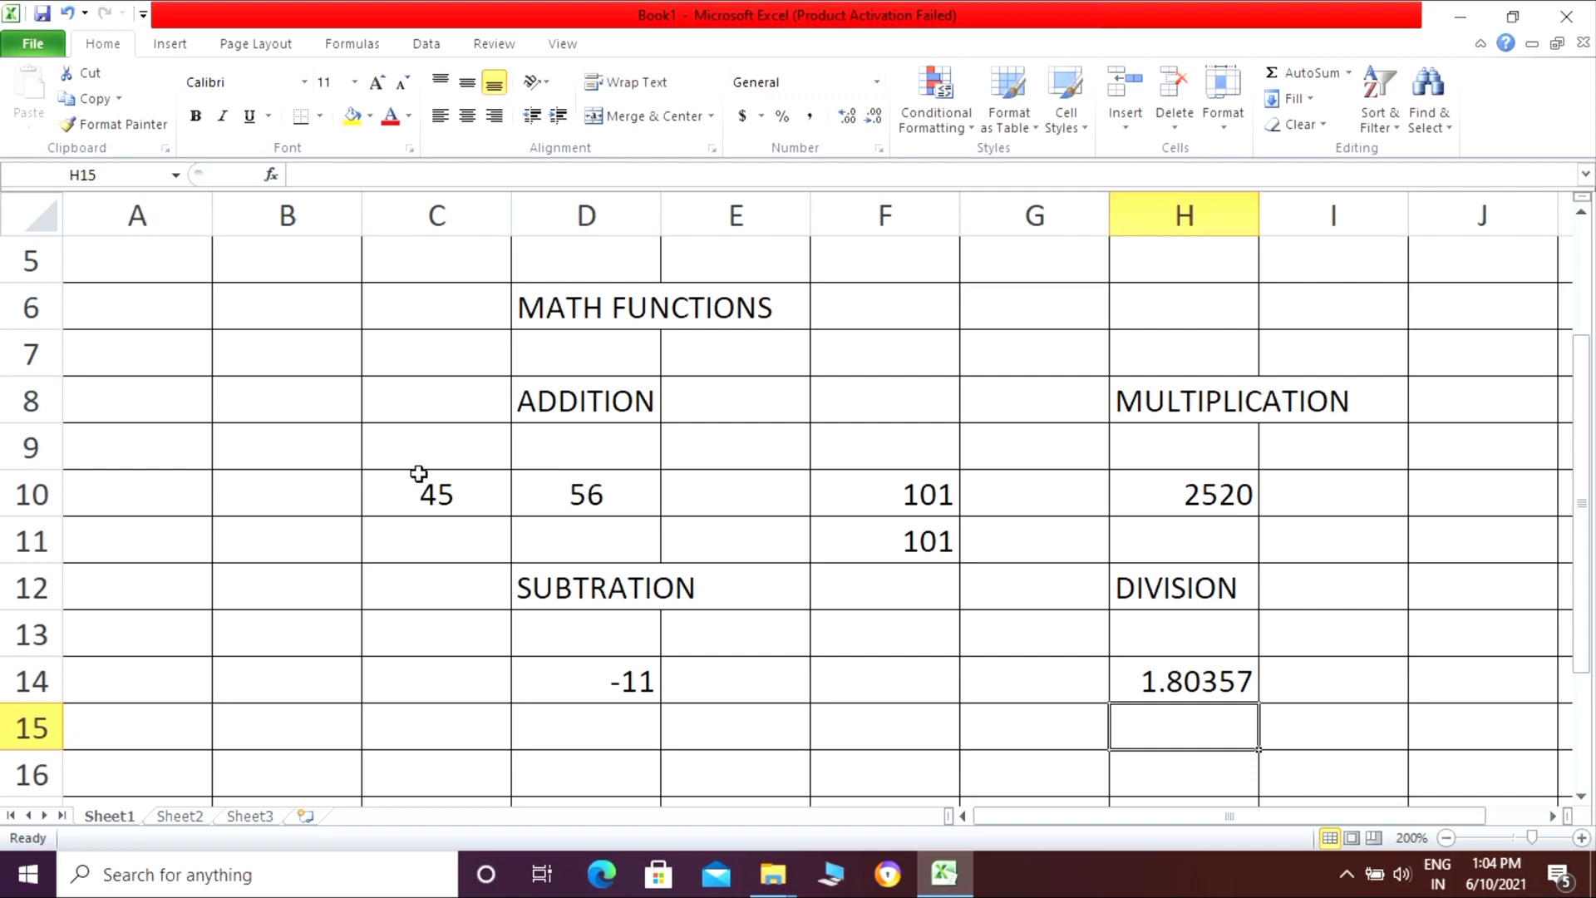
left_click(288, 456)
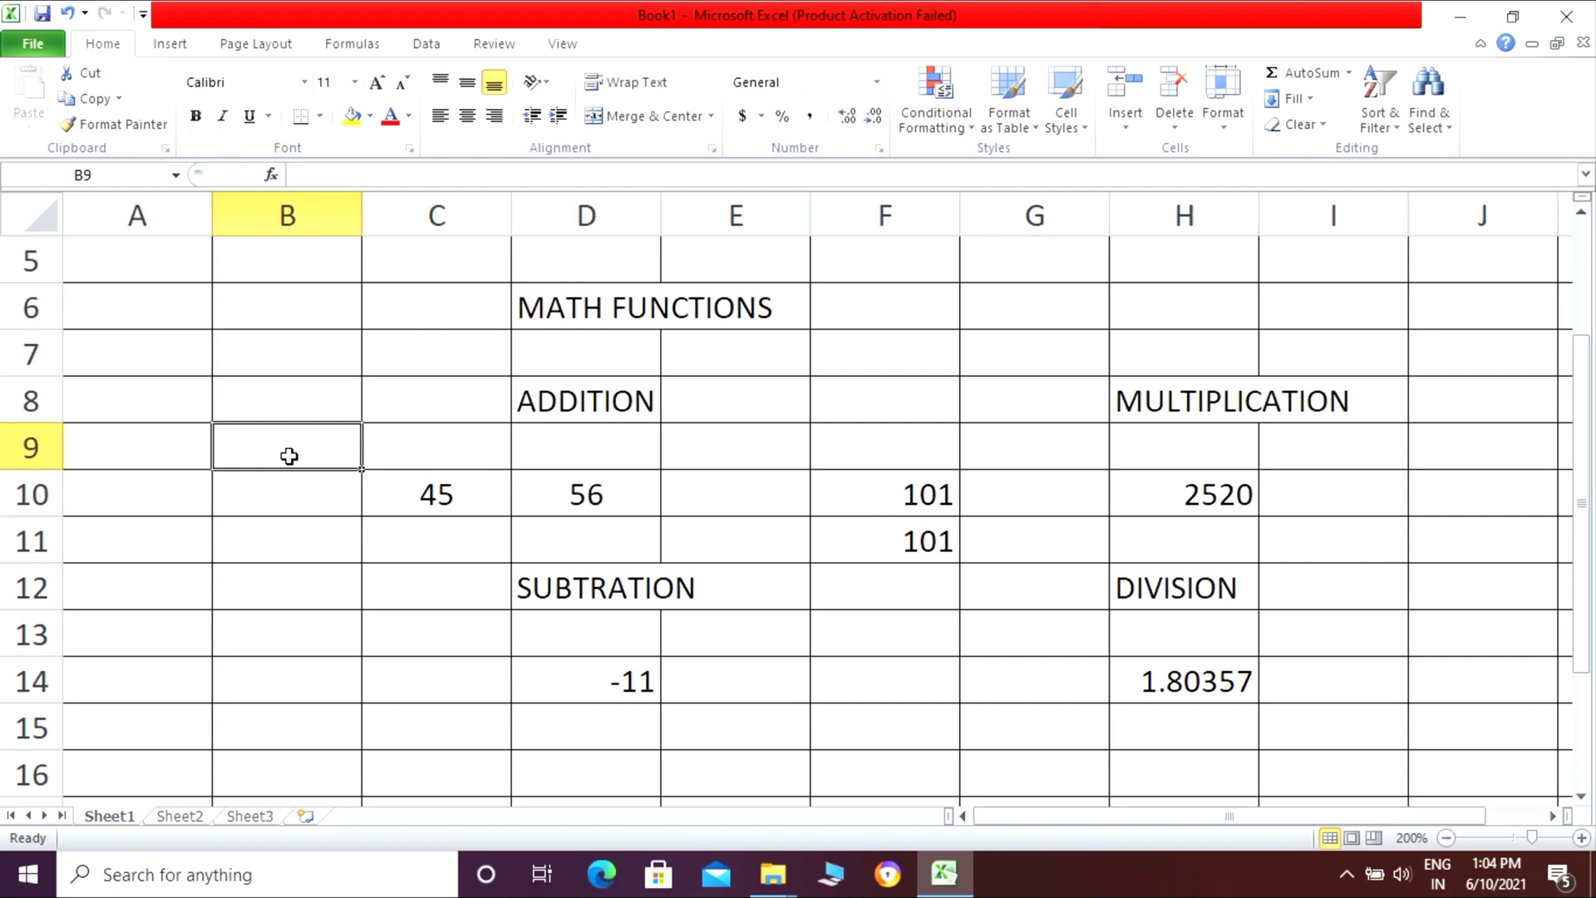
- Enter the label "SUM()" in cell B9 and add three numbers in cell B13 with the formula =SUM(34,56,87)
type("SUM")
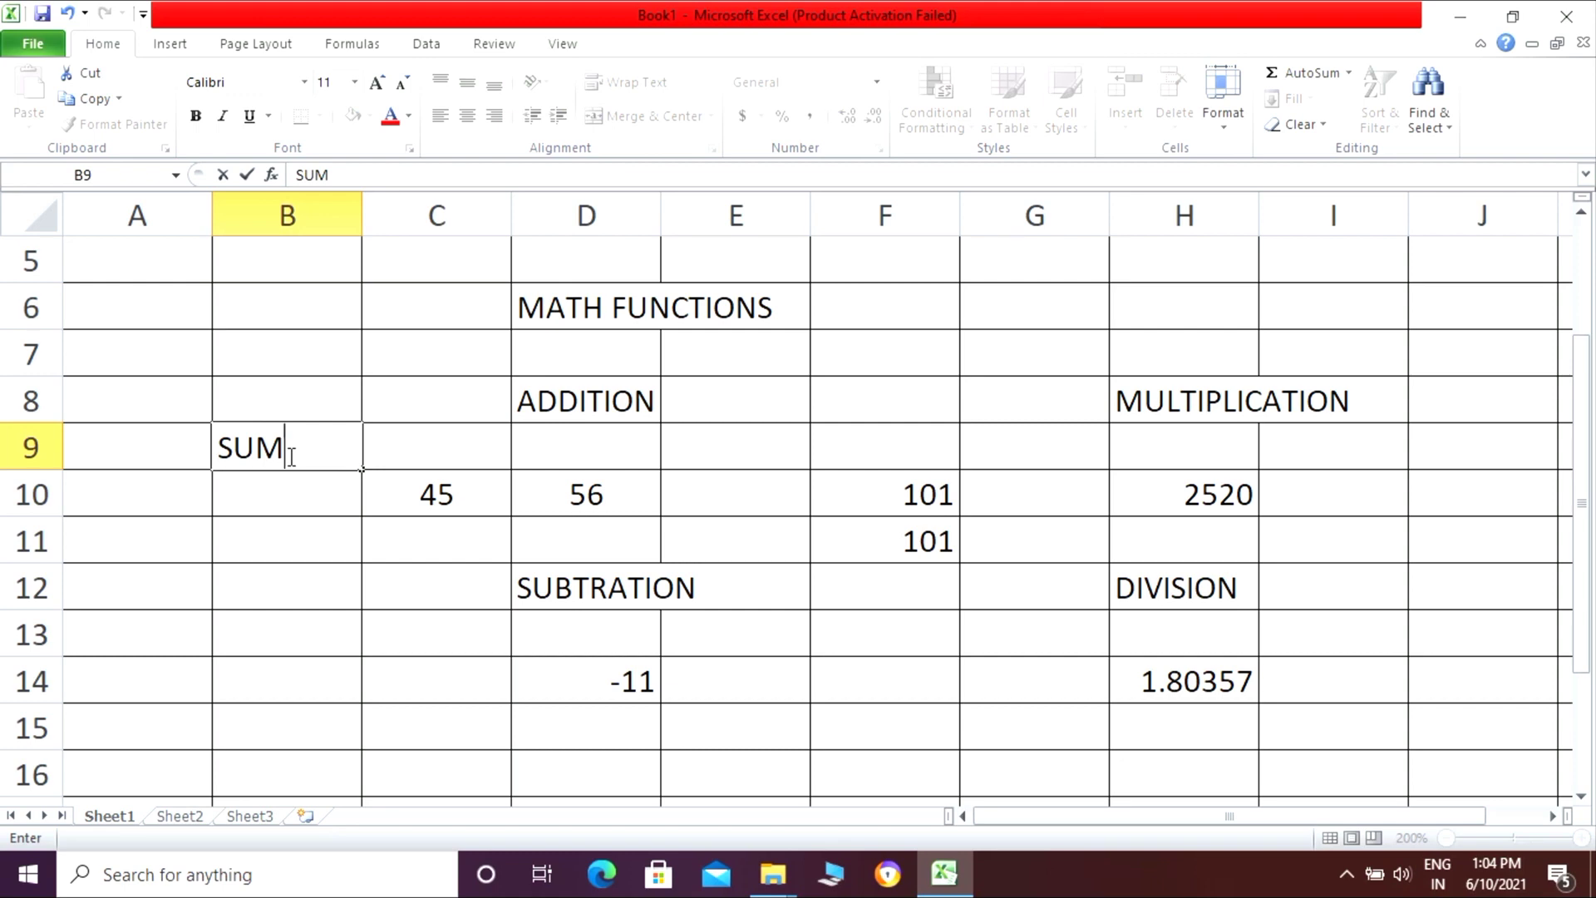
type("()")
left_click(240, 639)
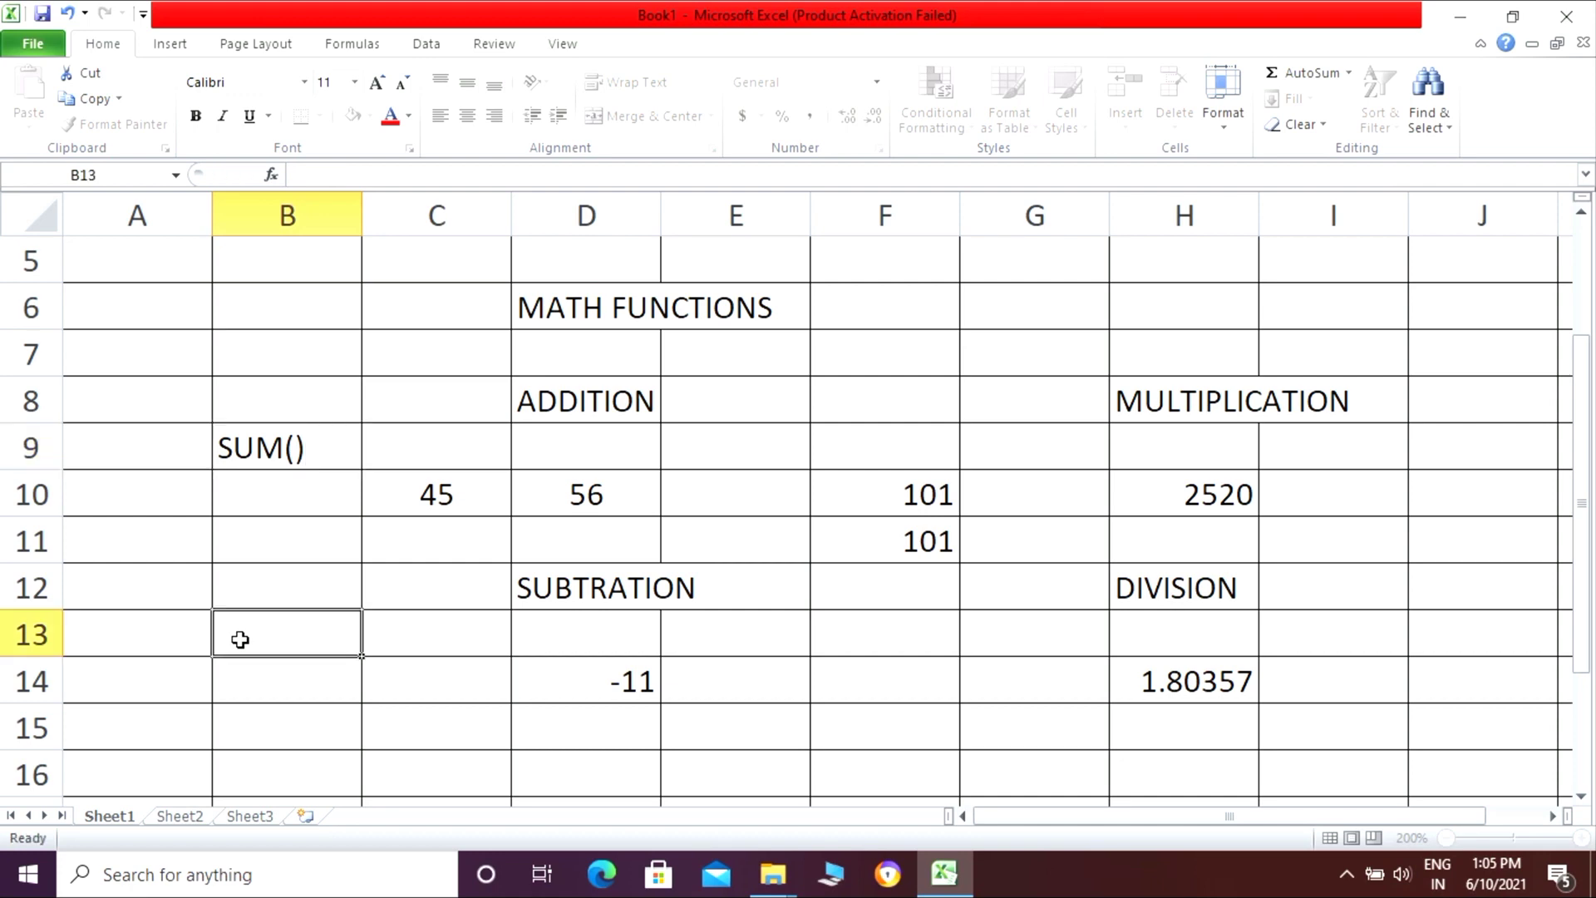
type("=")
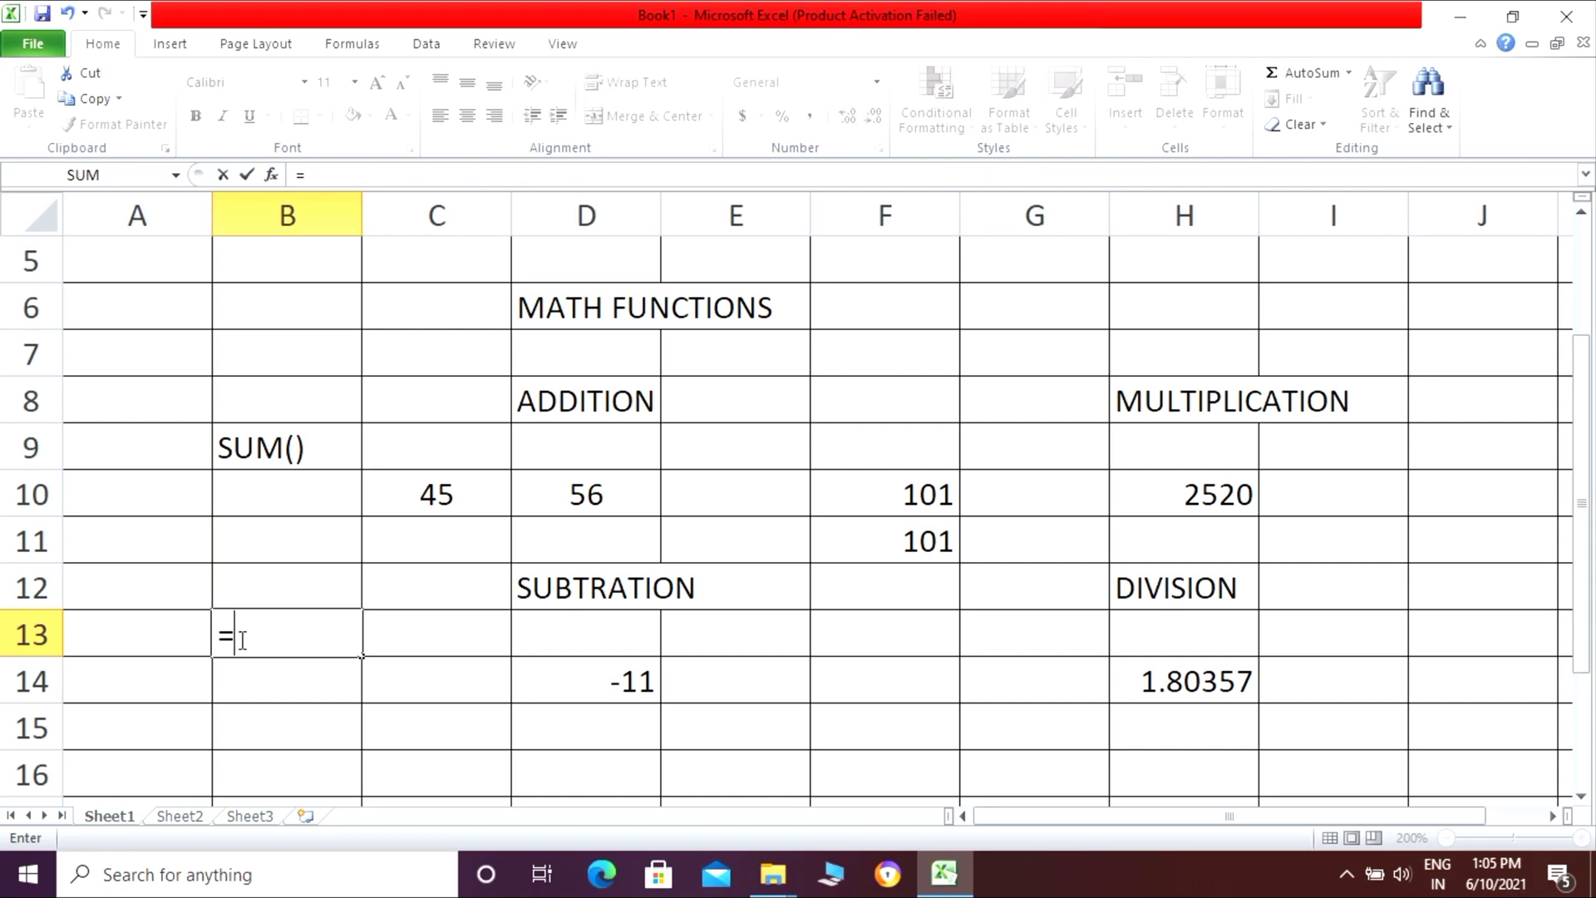
type("SUM")
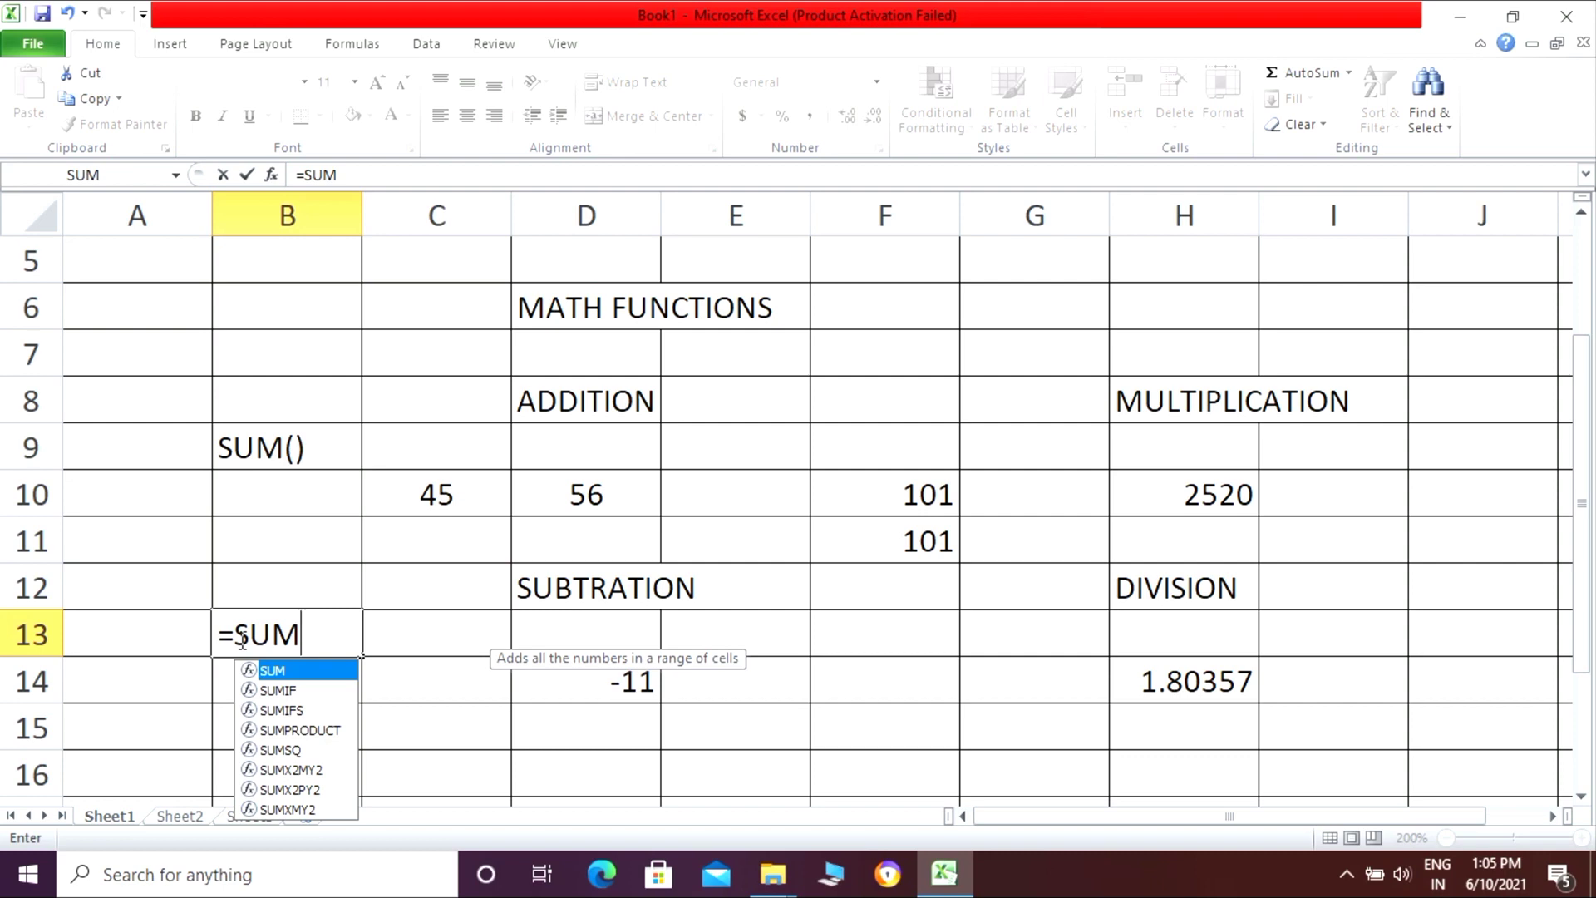
type("(")
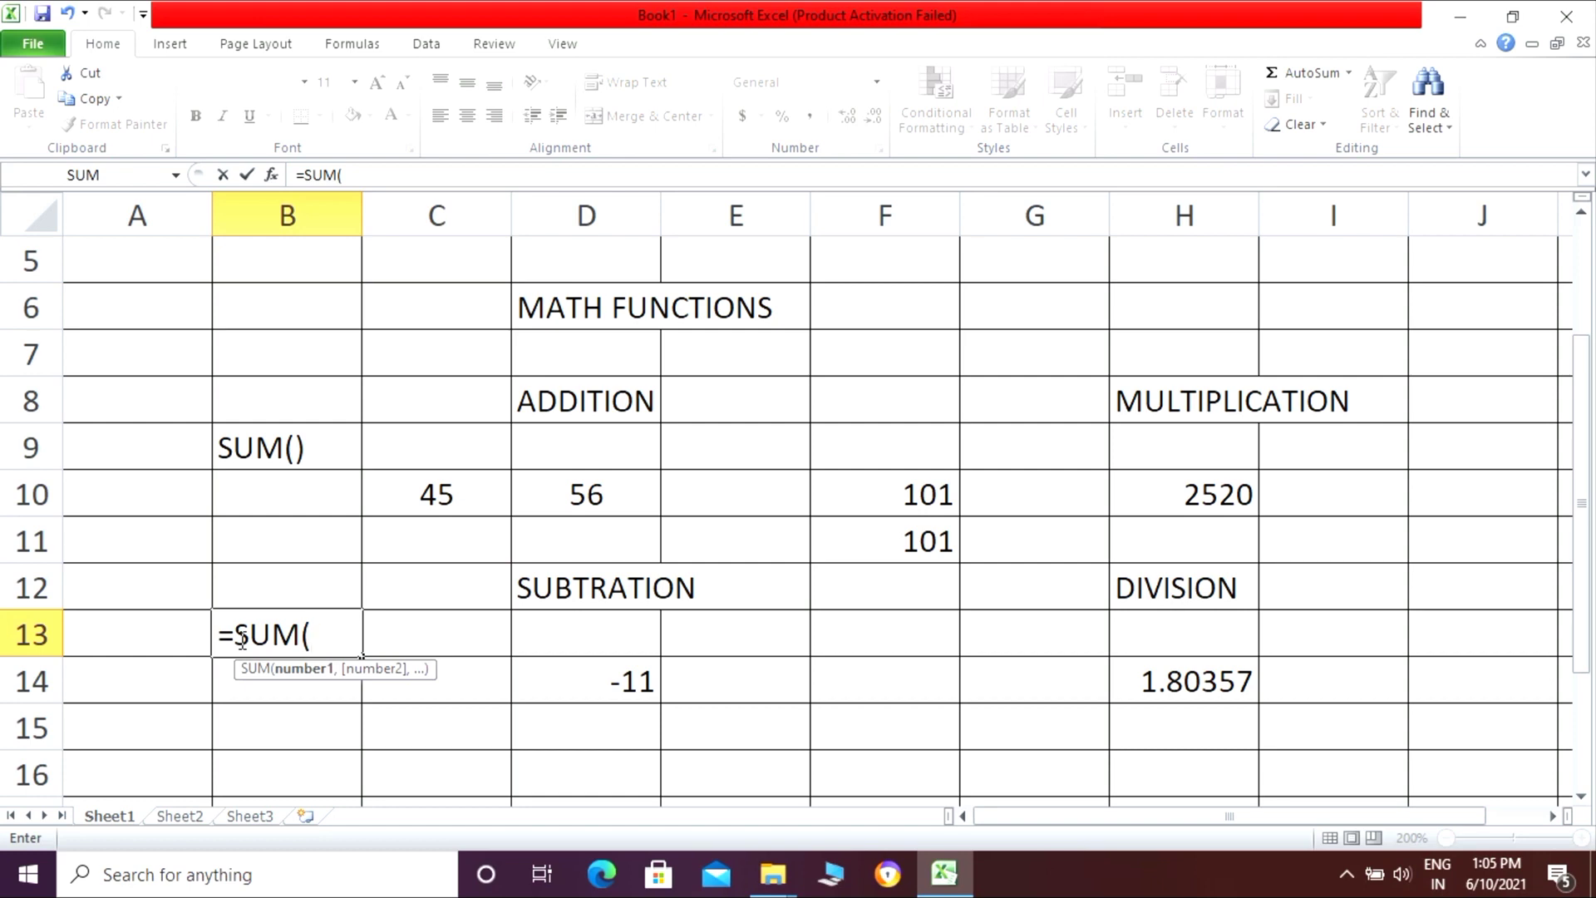
type("34,")
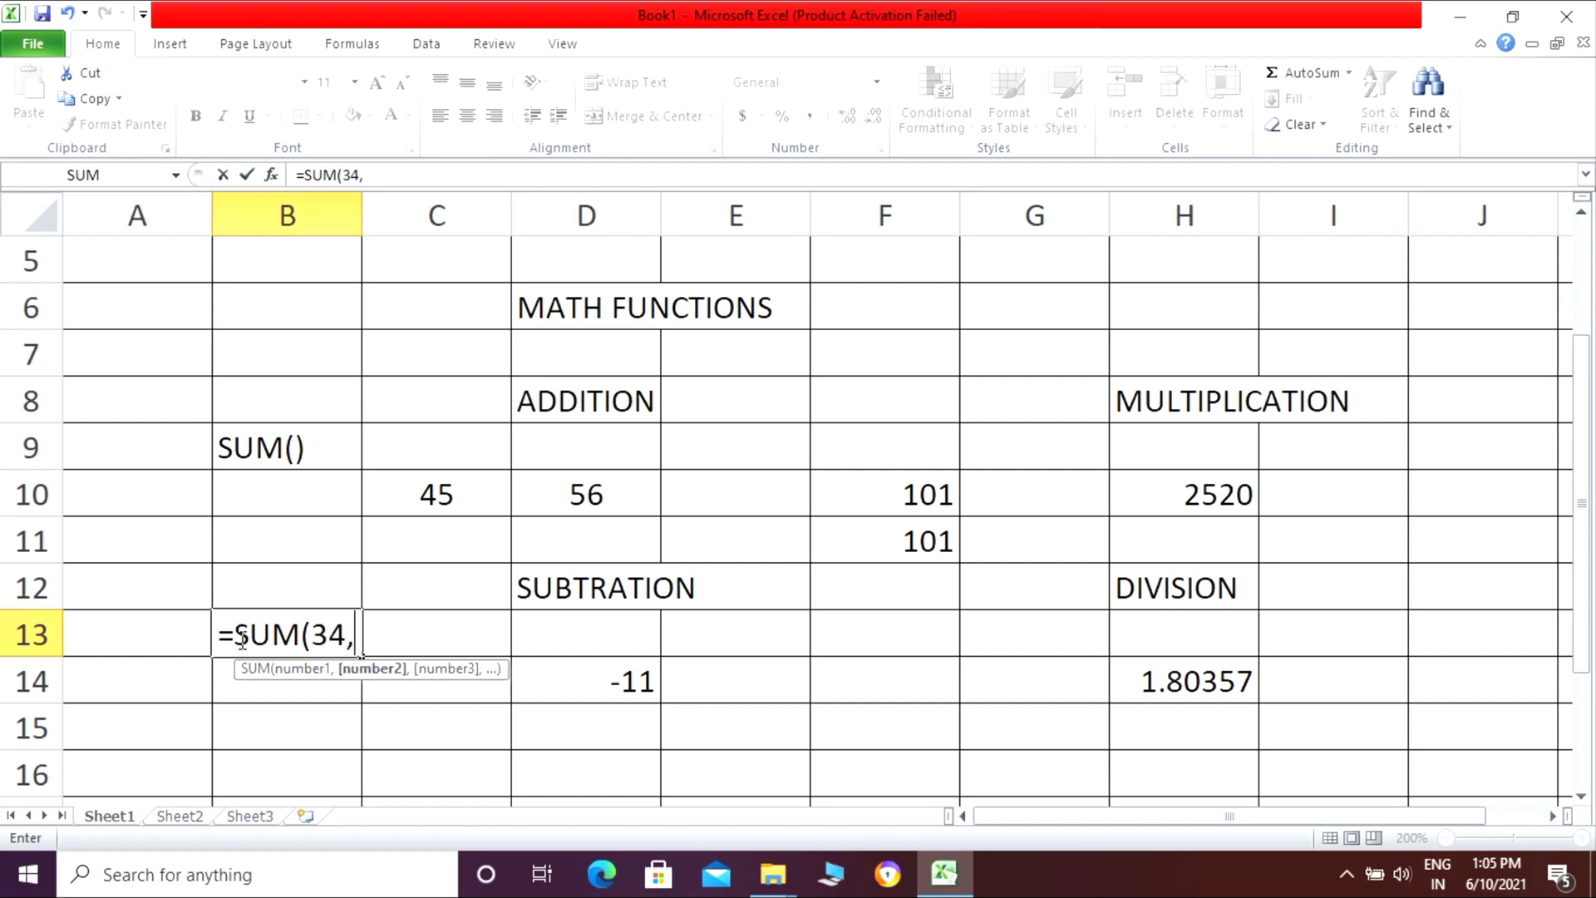
type("56,87")
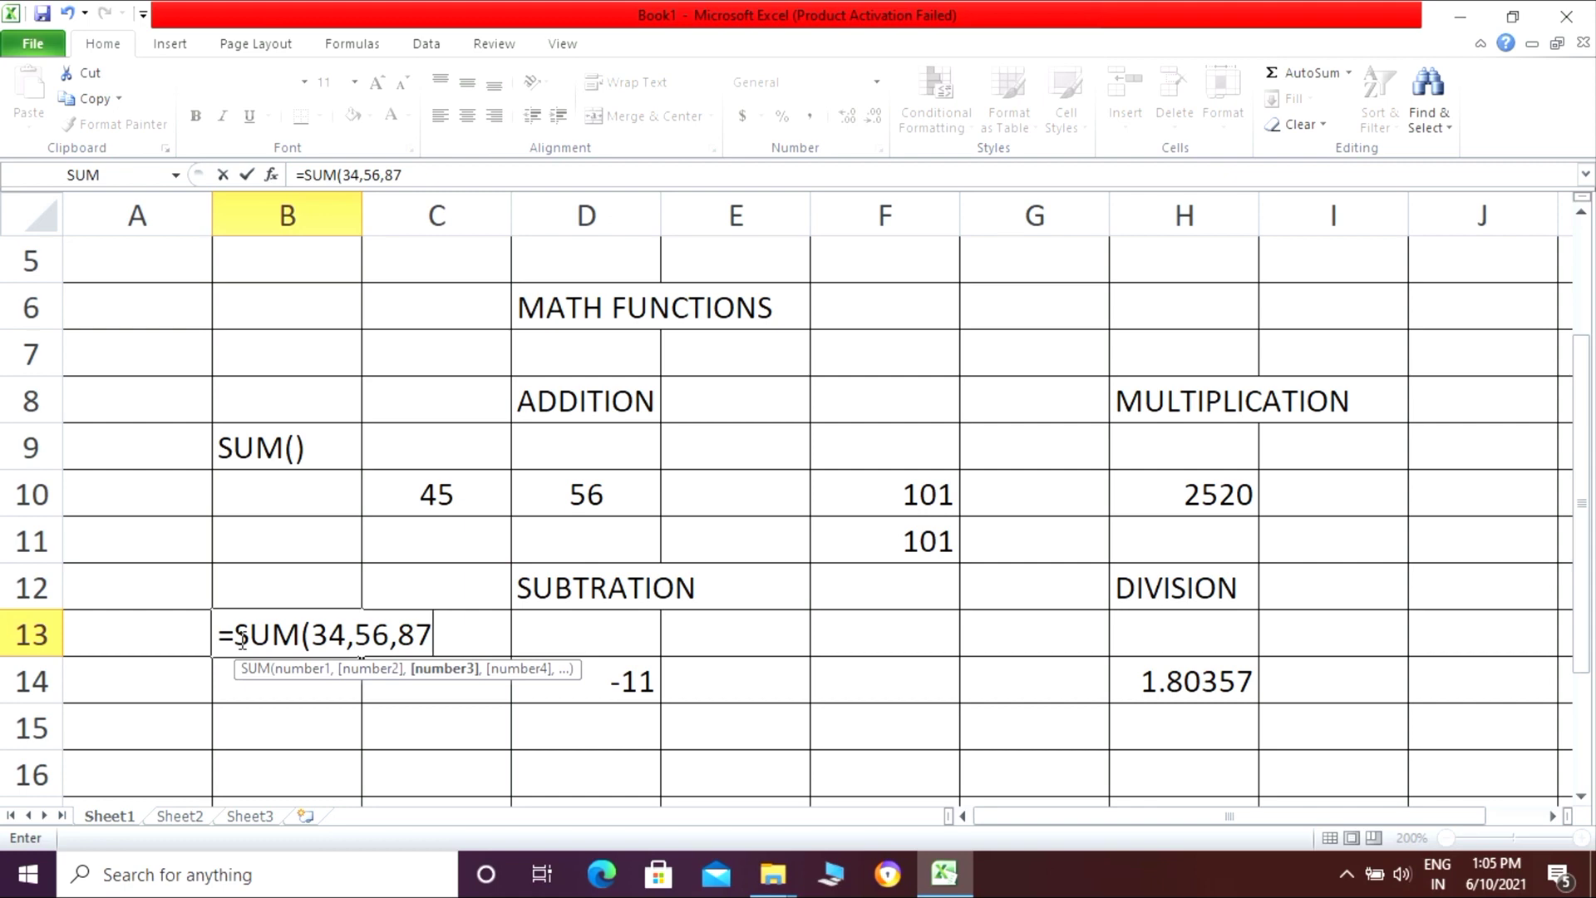
type(")")
key("Return")
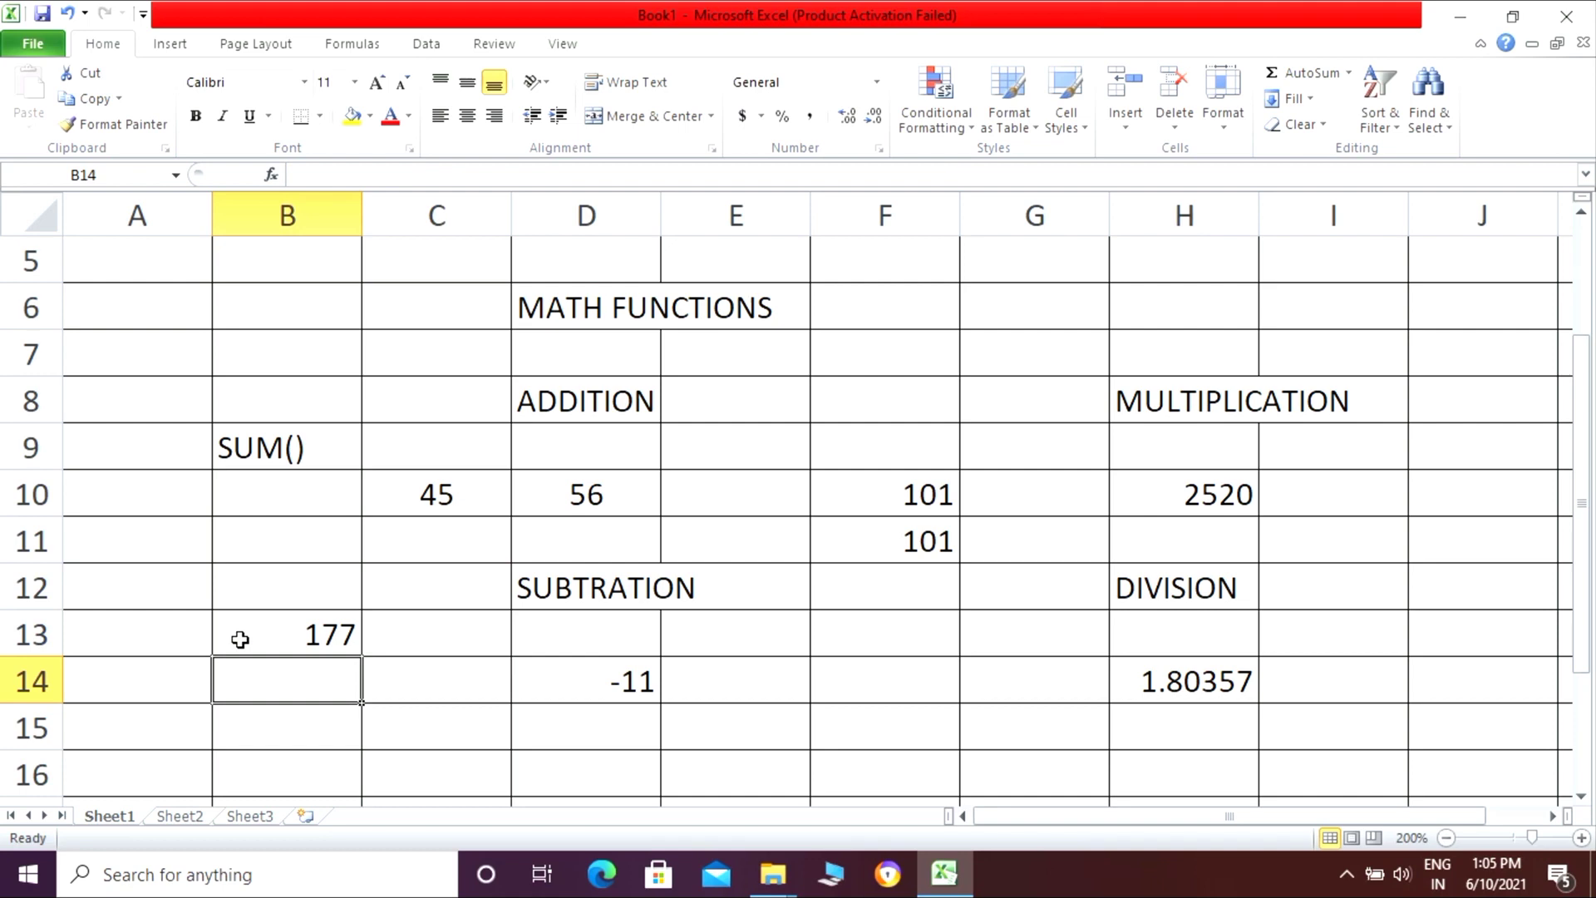
- Add the first two numbers of row 10 in cell B14 with the formula =SUM(C10,D10)
type("=SUM")
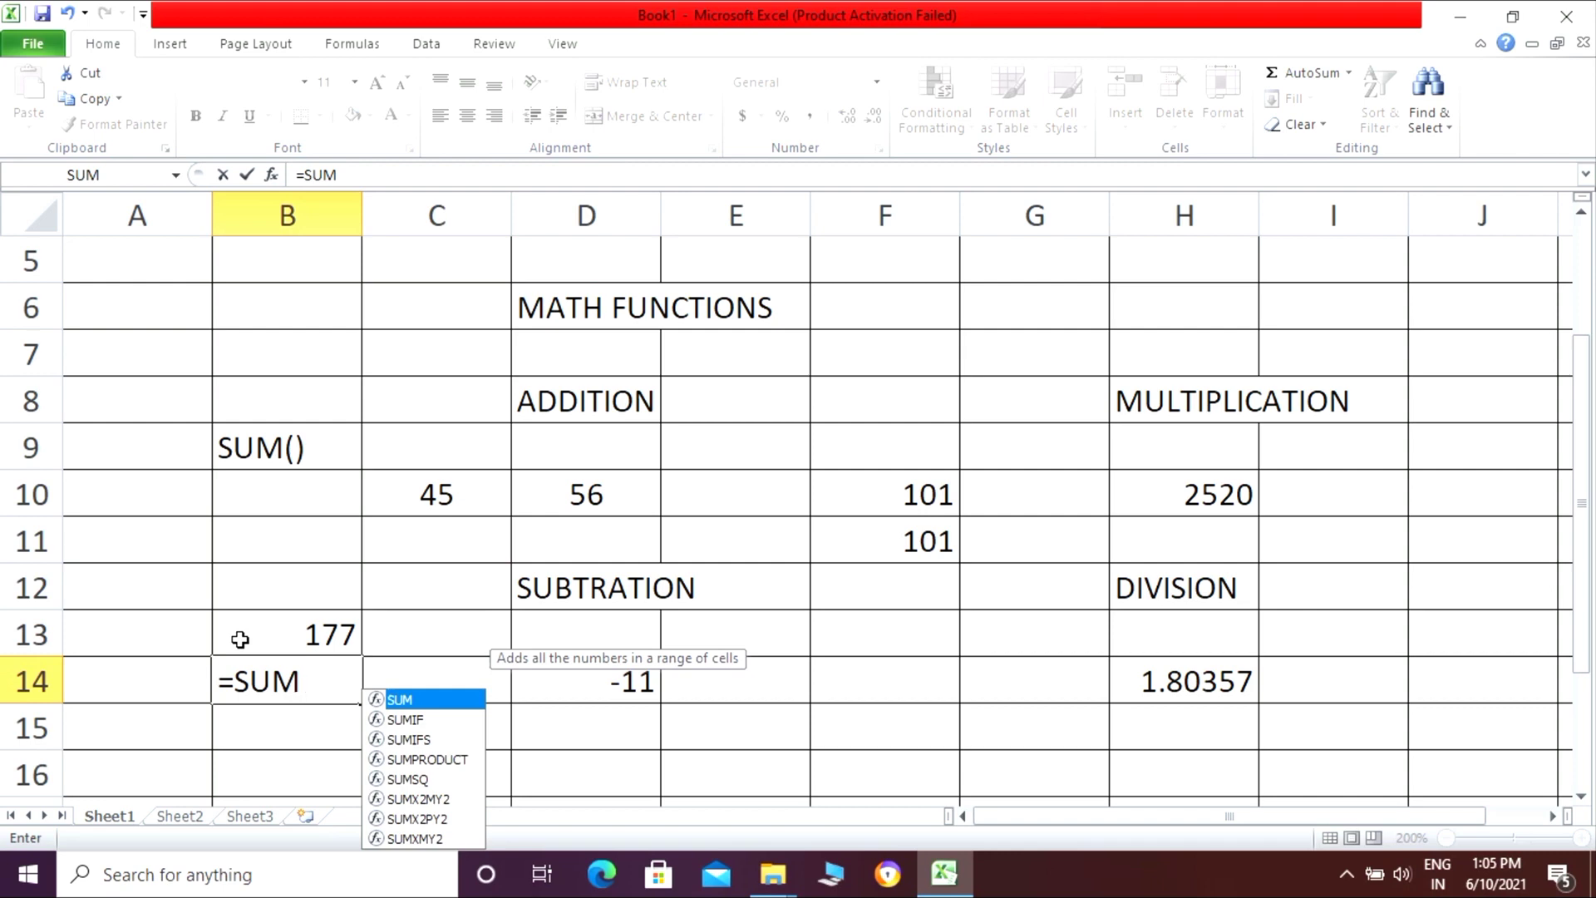
type("(")
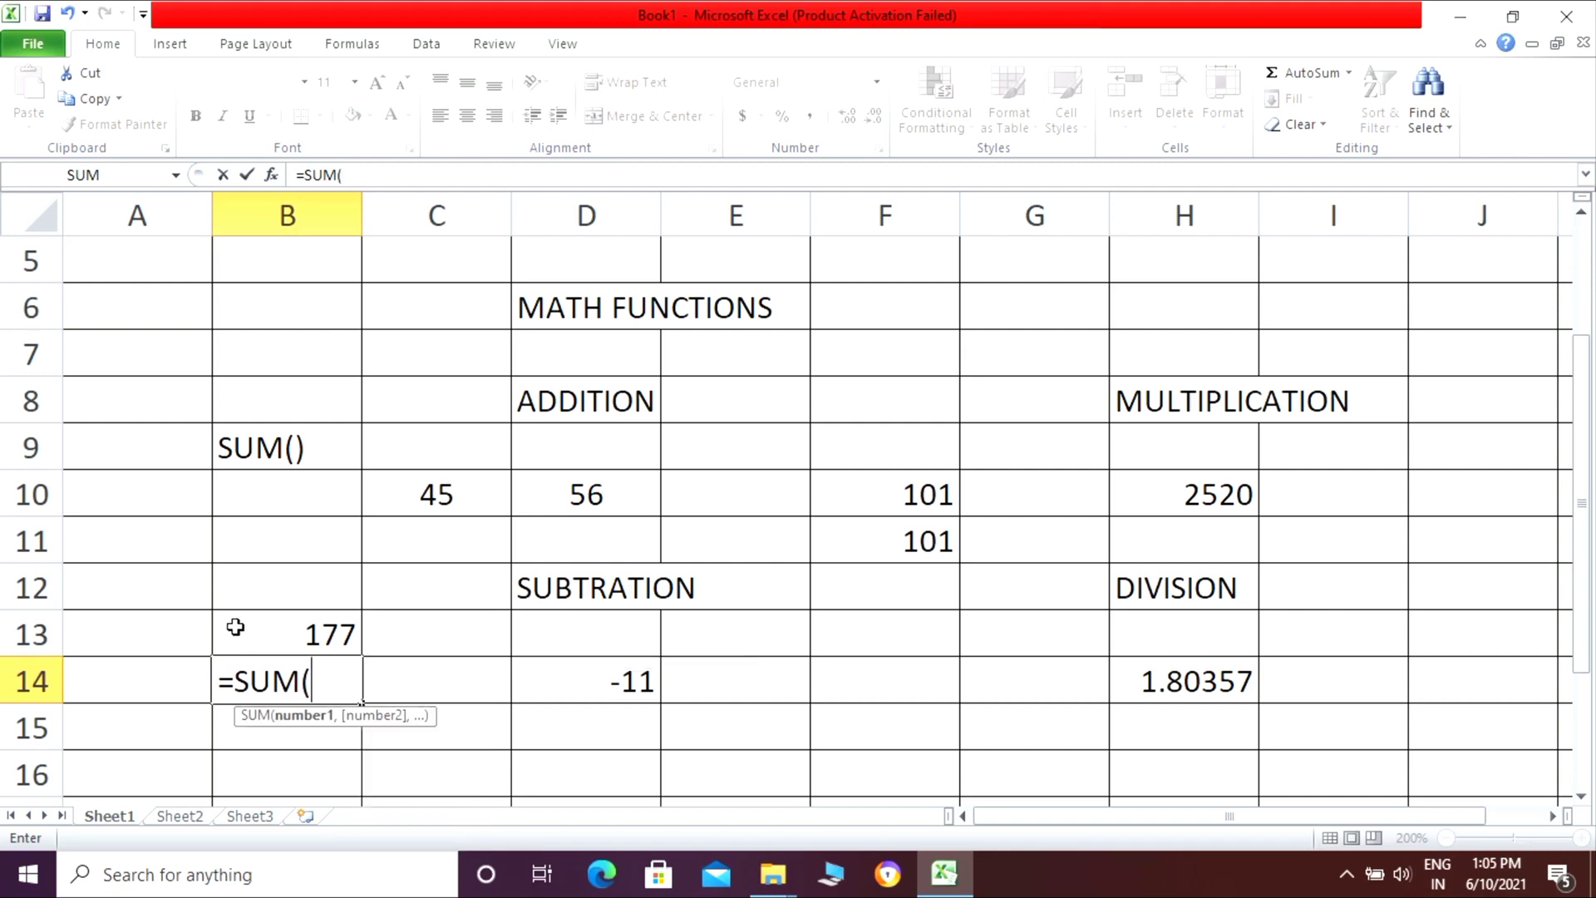
left_click(468, 500)
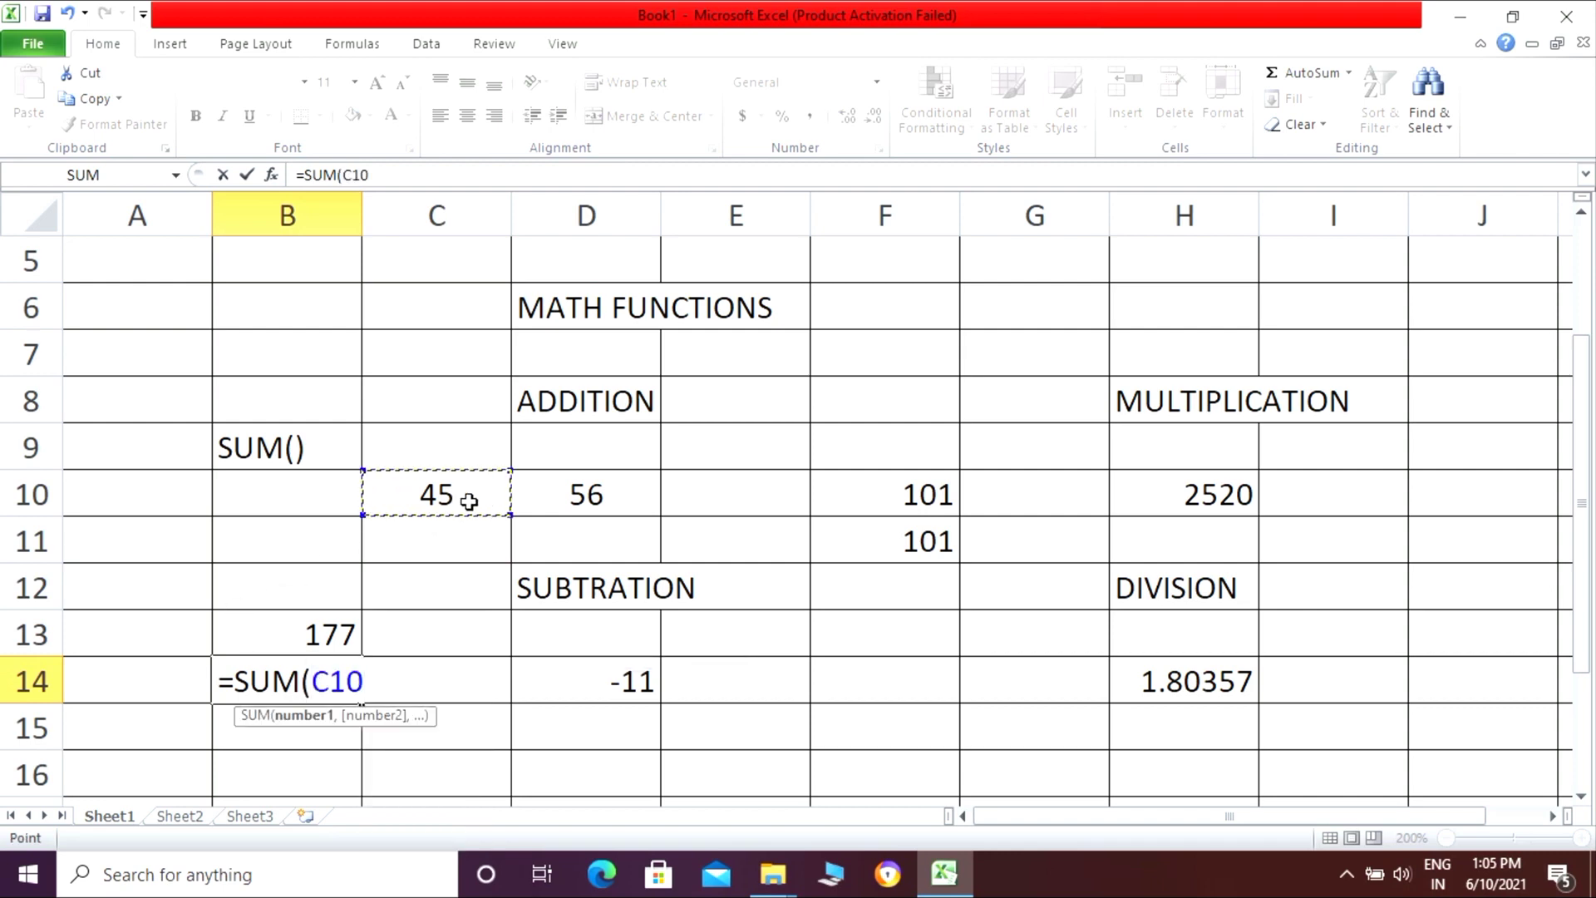
type(",")
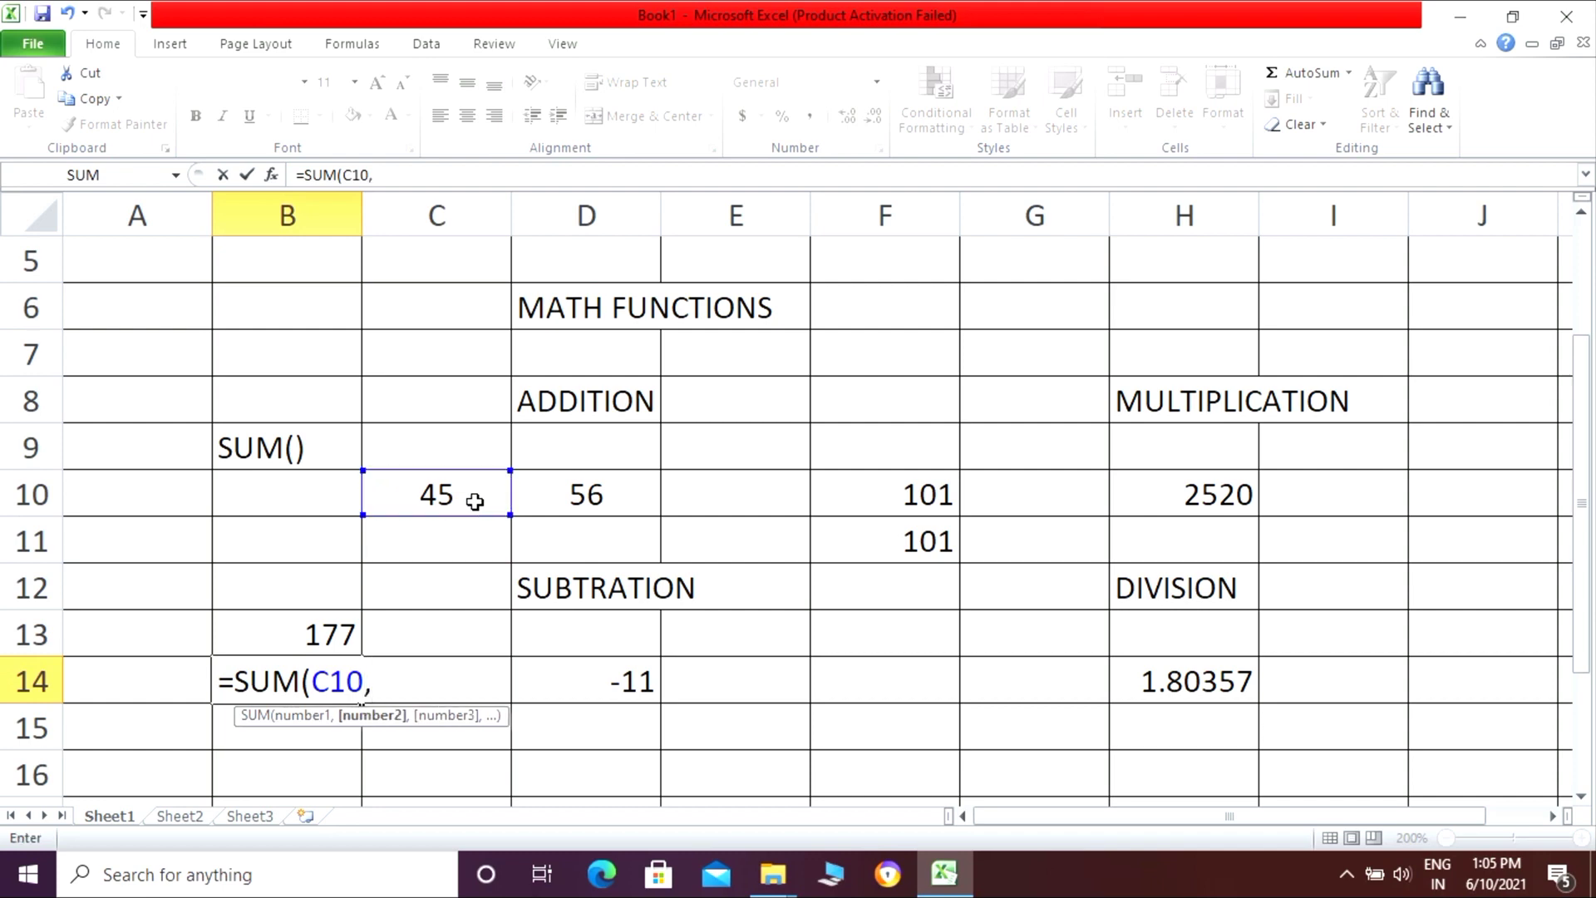
left_click(538, 492)
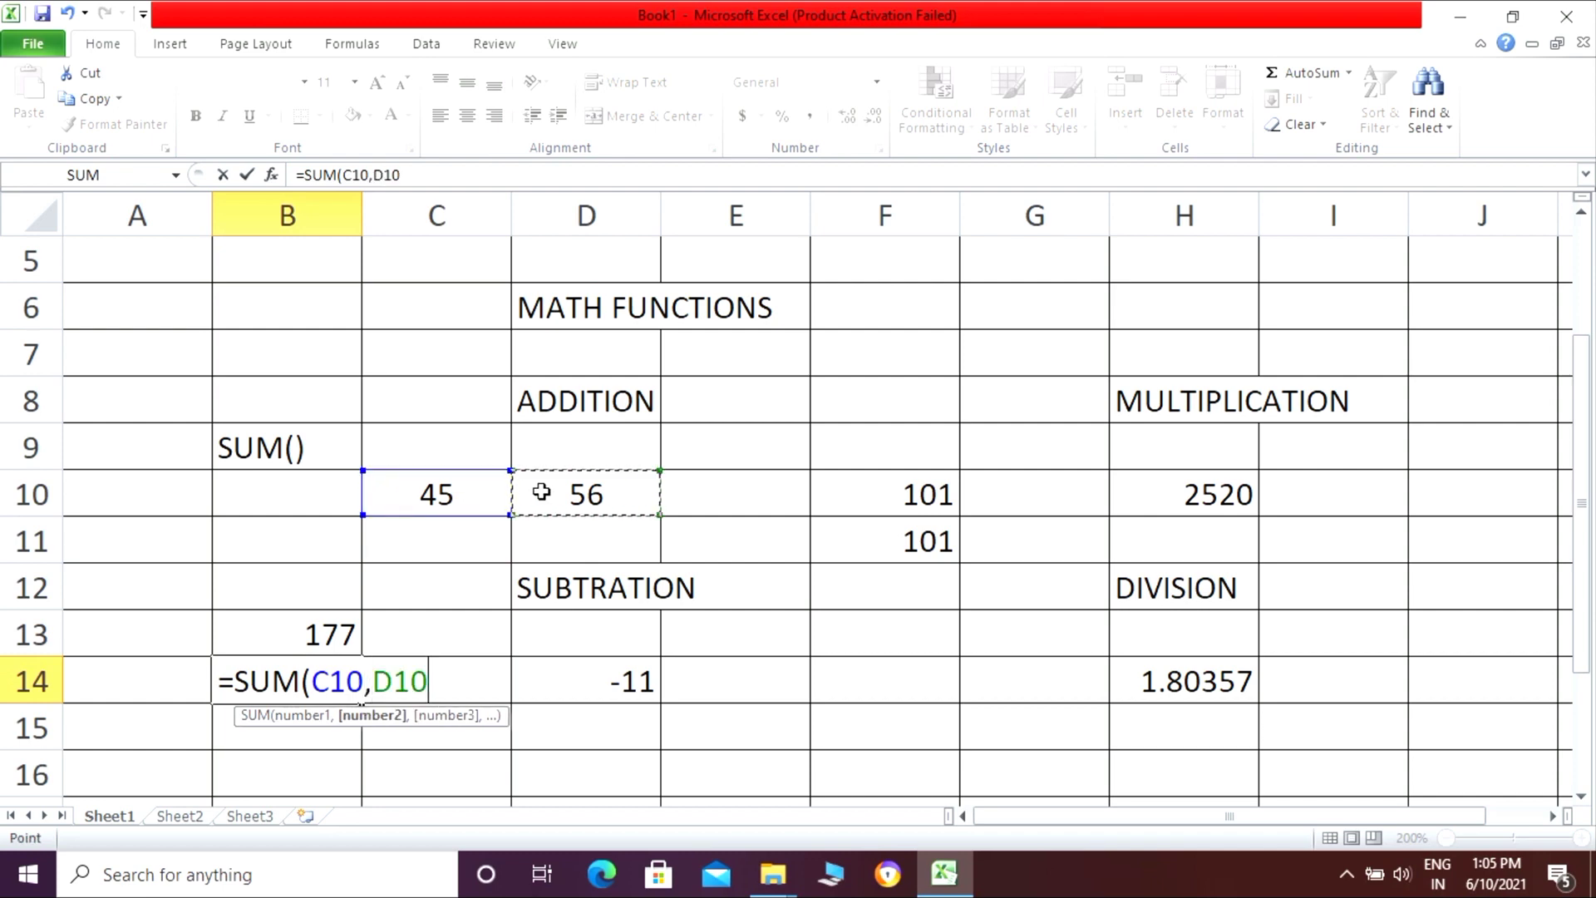
type(")")
key("Return")
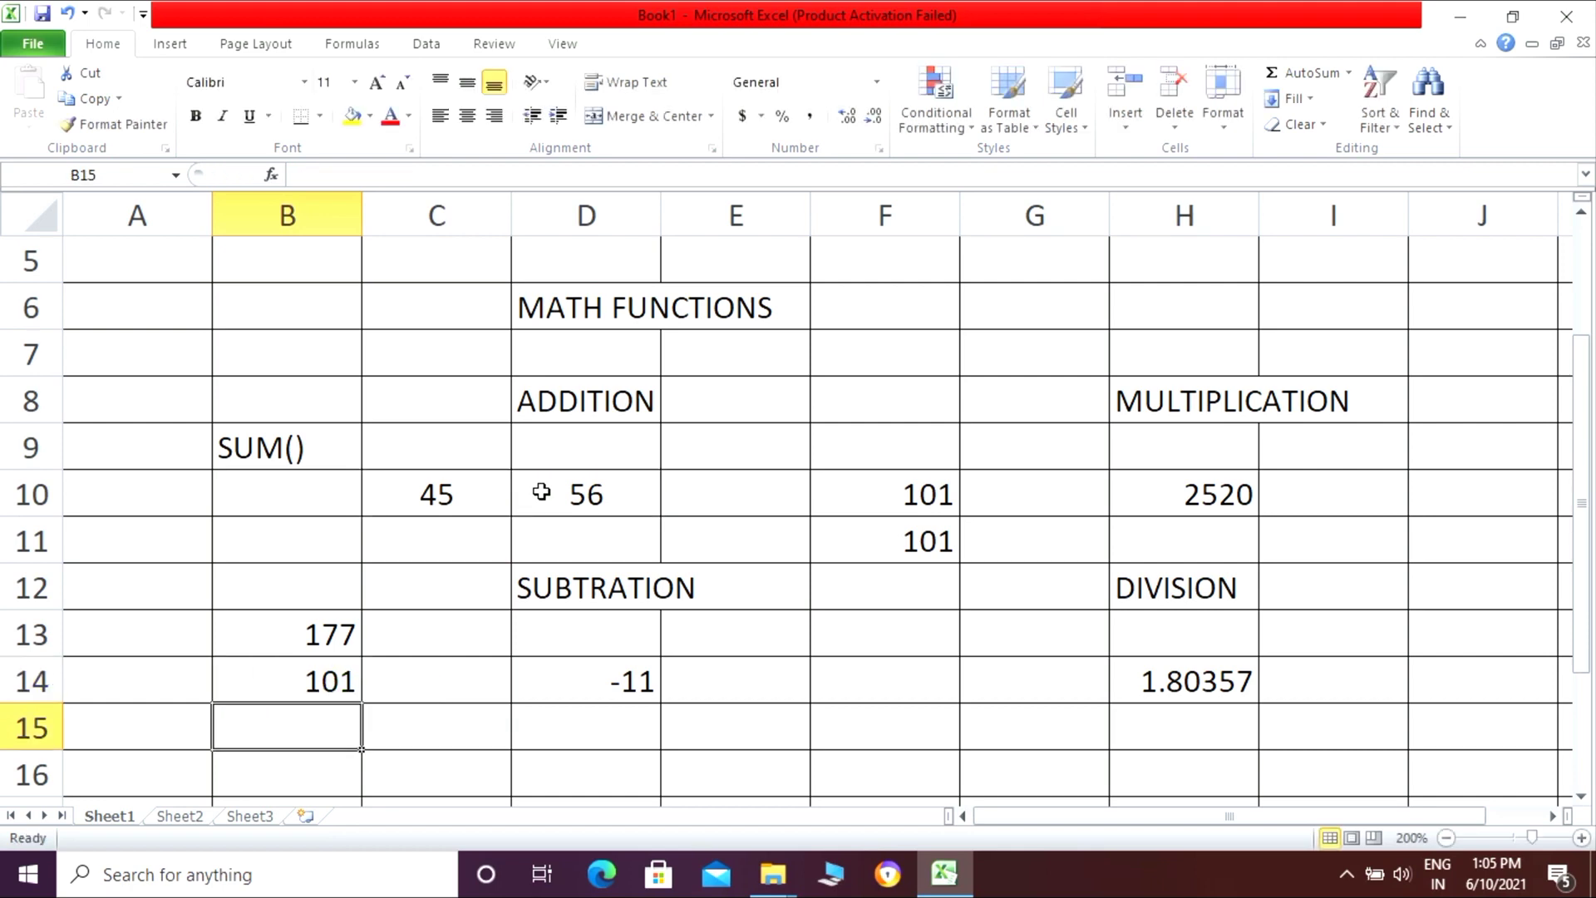
- Enter 35 in cell E10 and total the row 10 range in cell E15 with the formula =SUM(C10:F10)
left_click(690, 493)
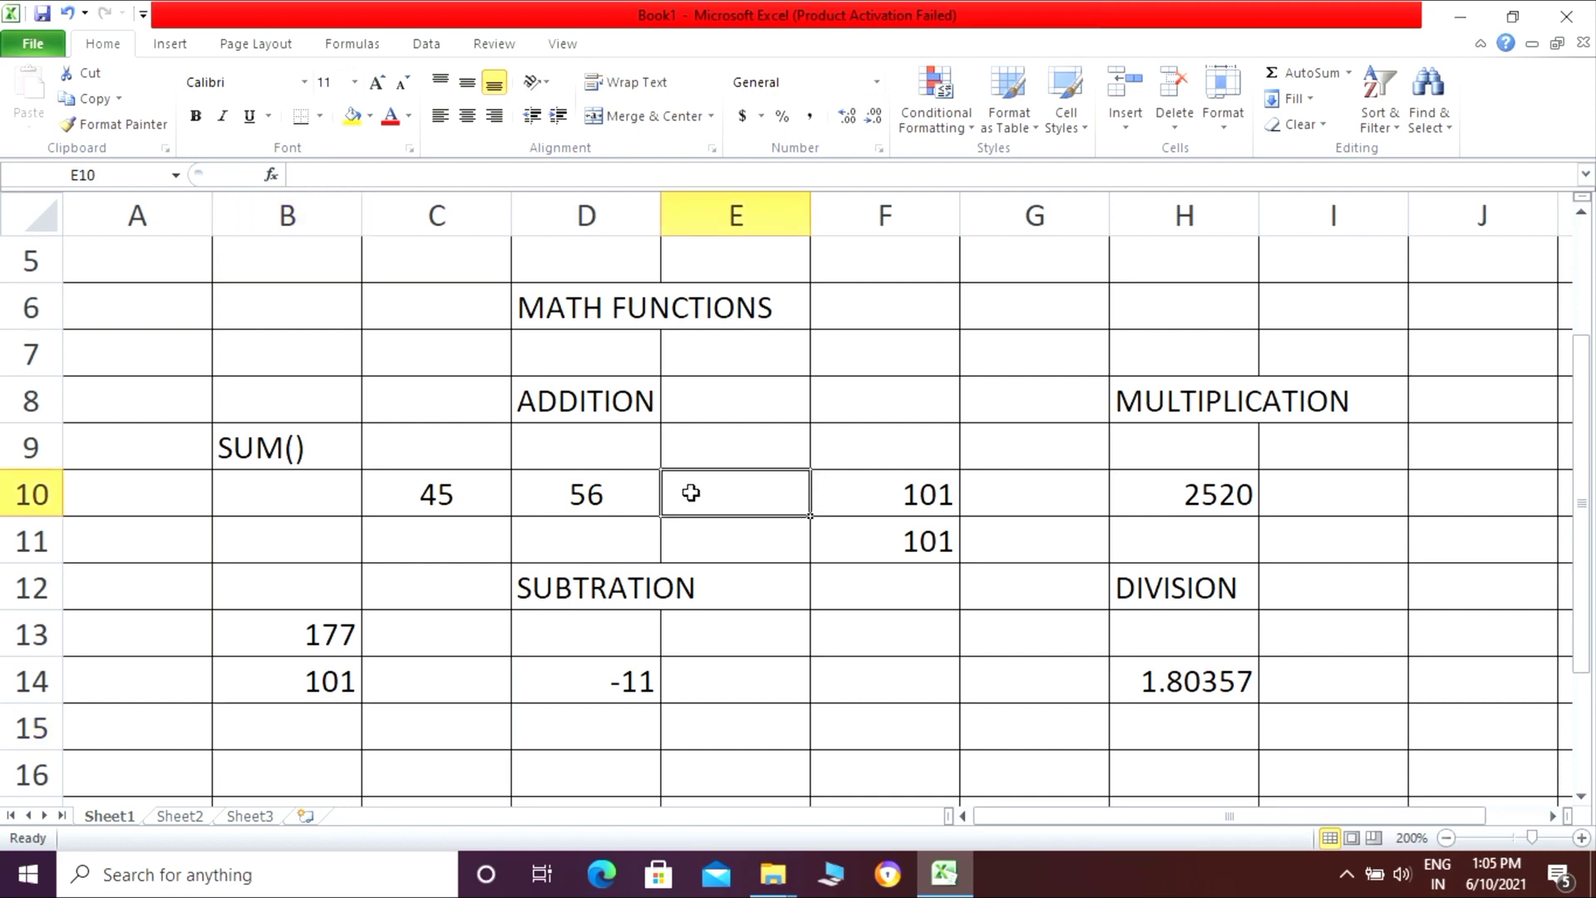
type("35")
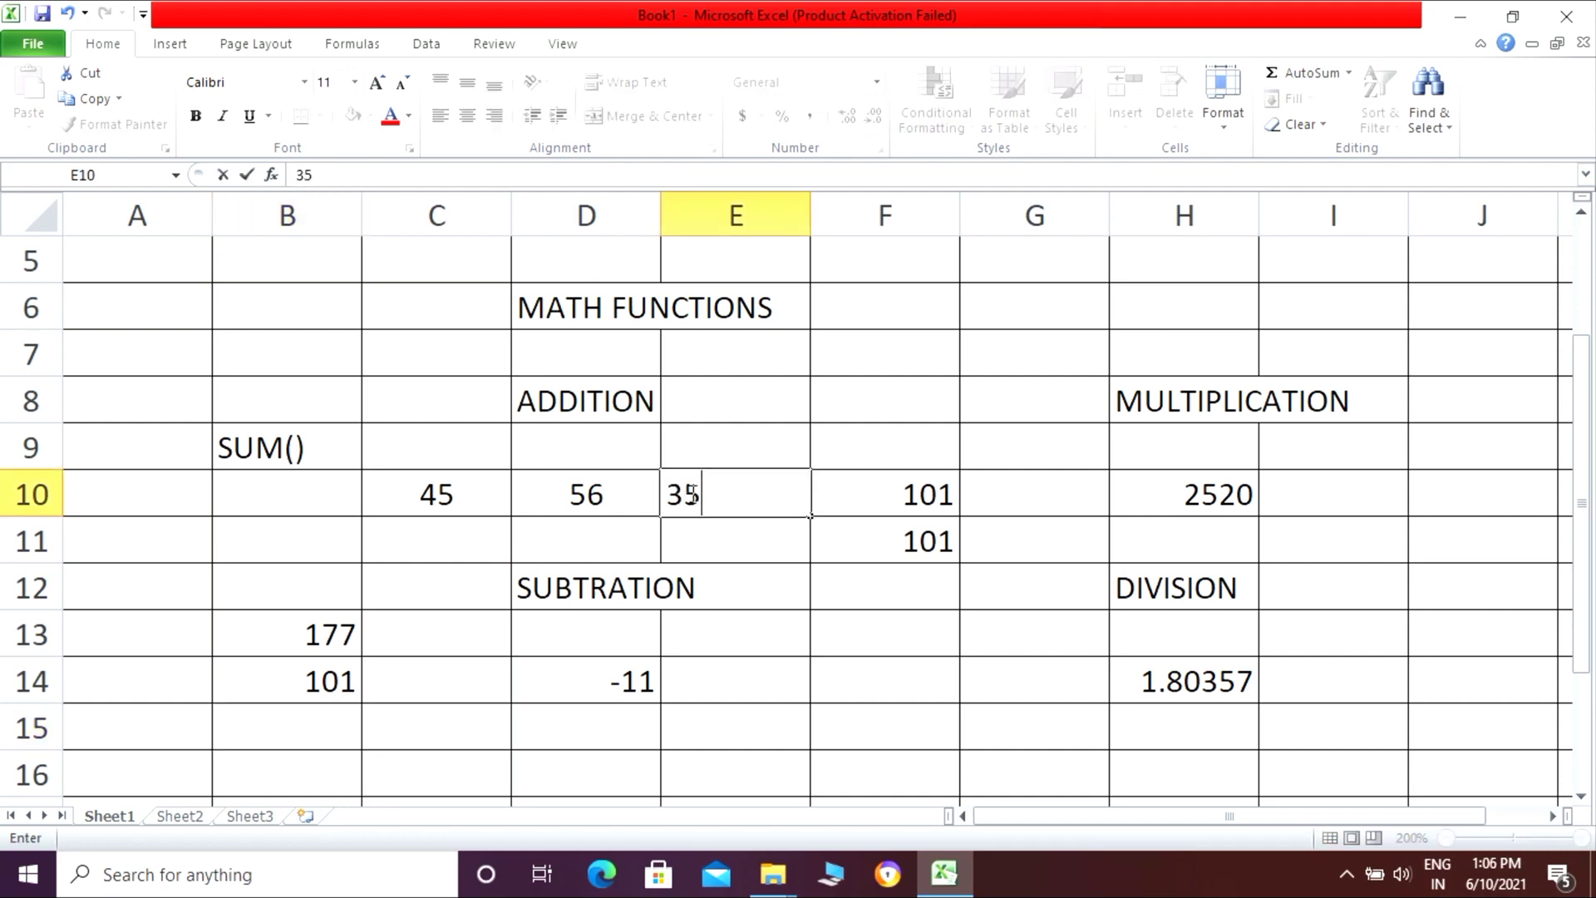
left_click(752, 729)
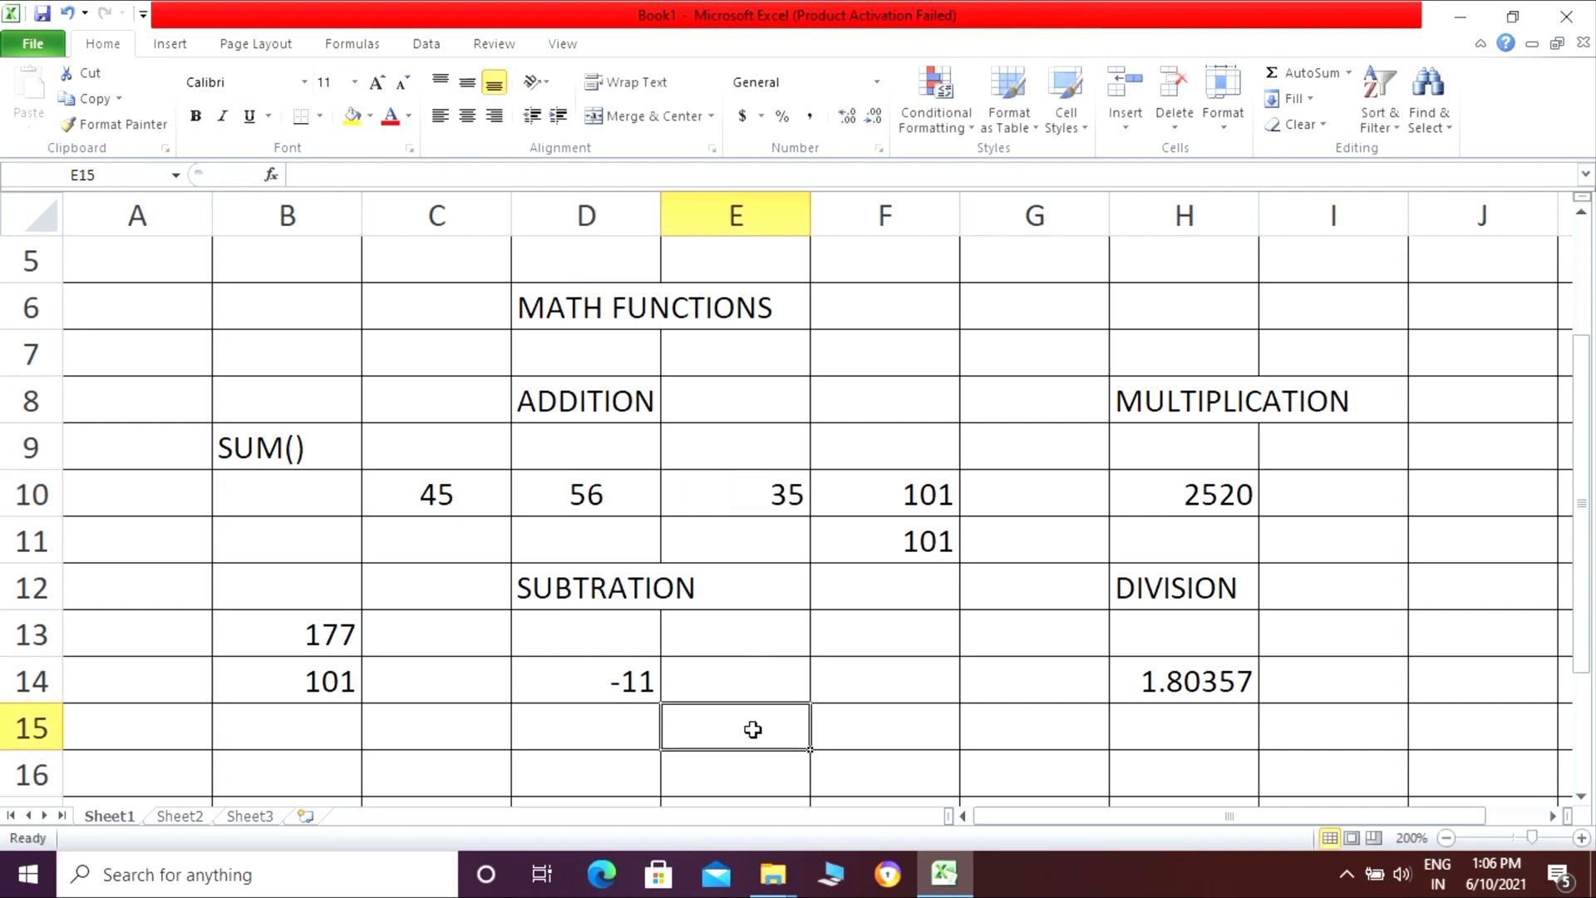
type("=SUM")
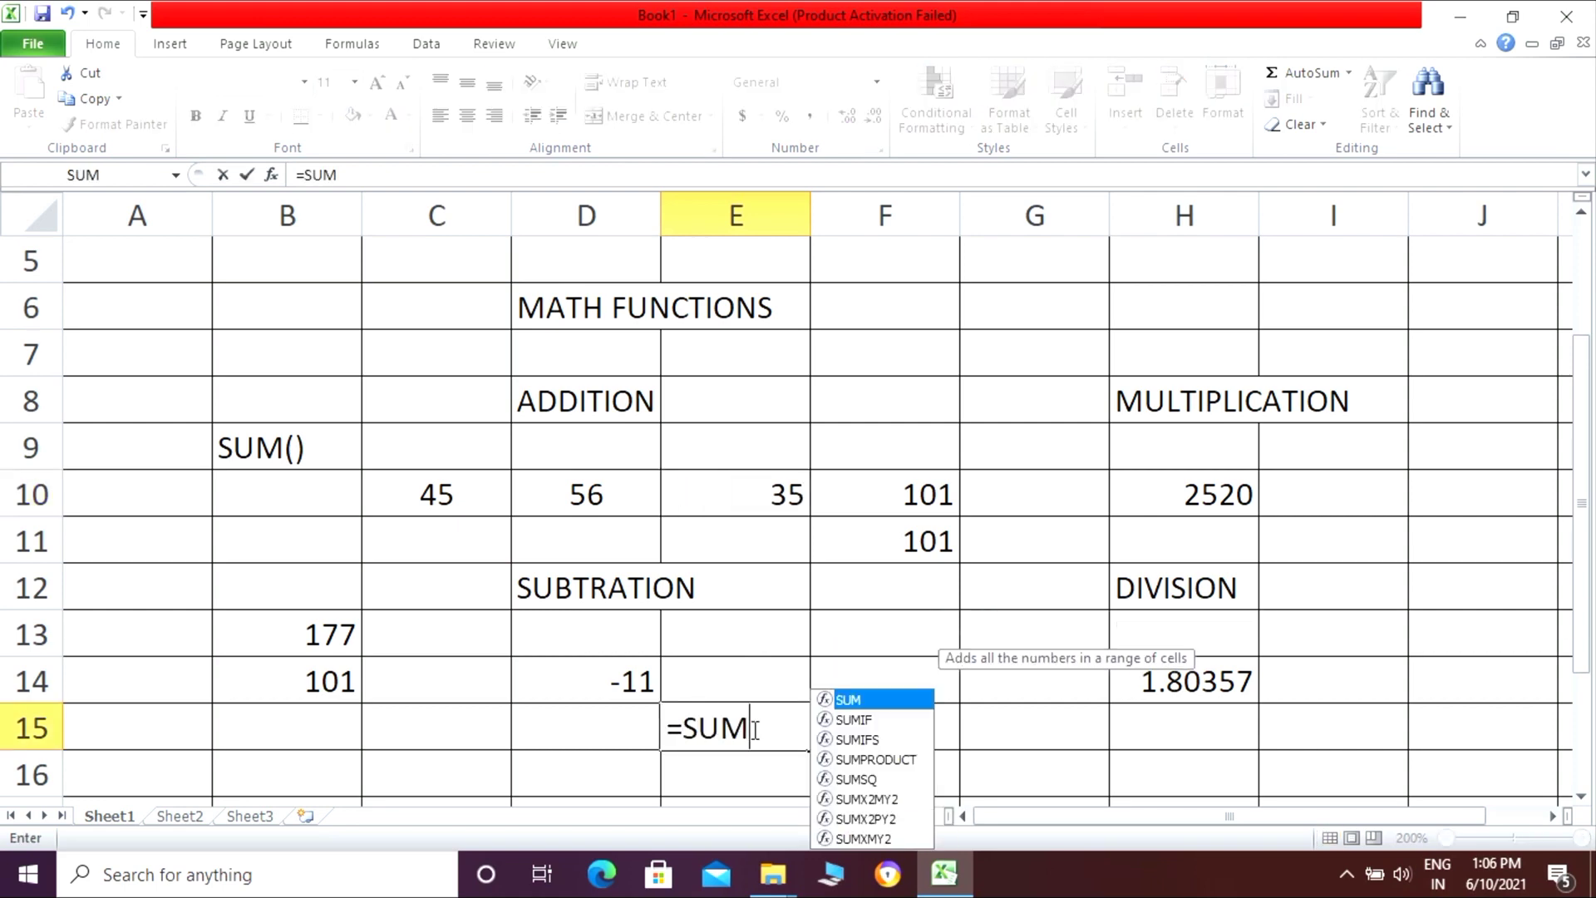
type("(")
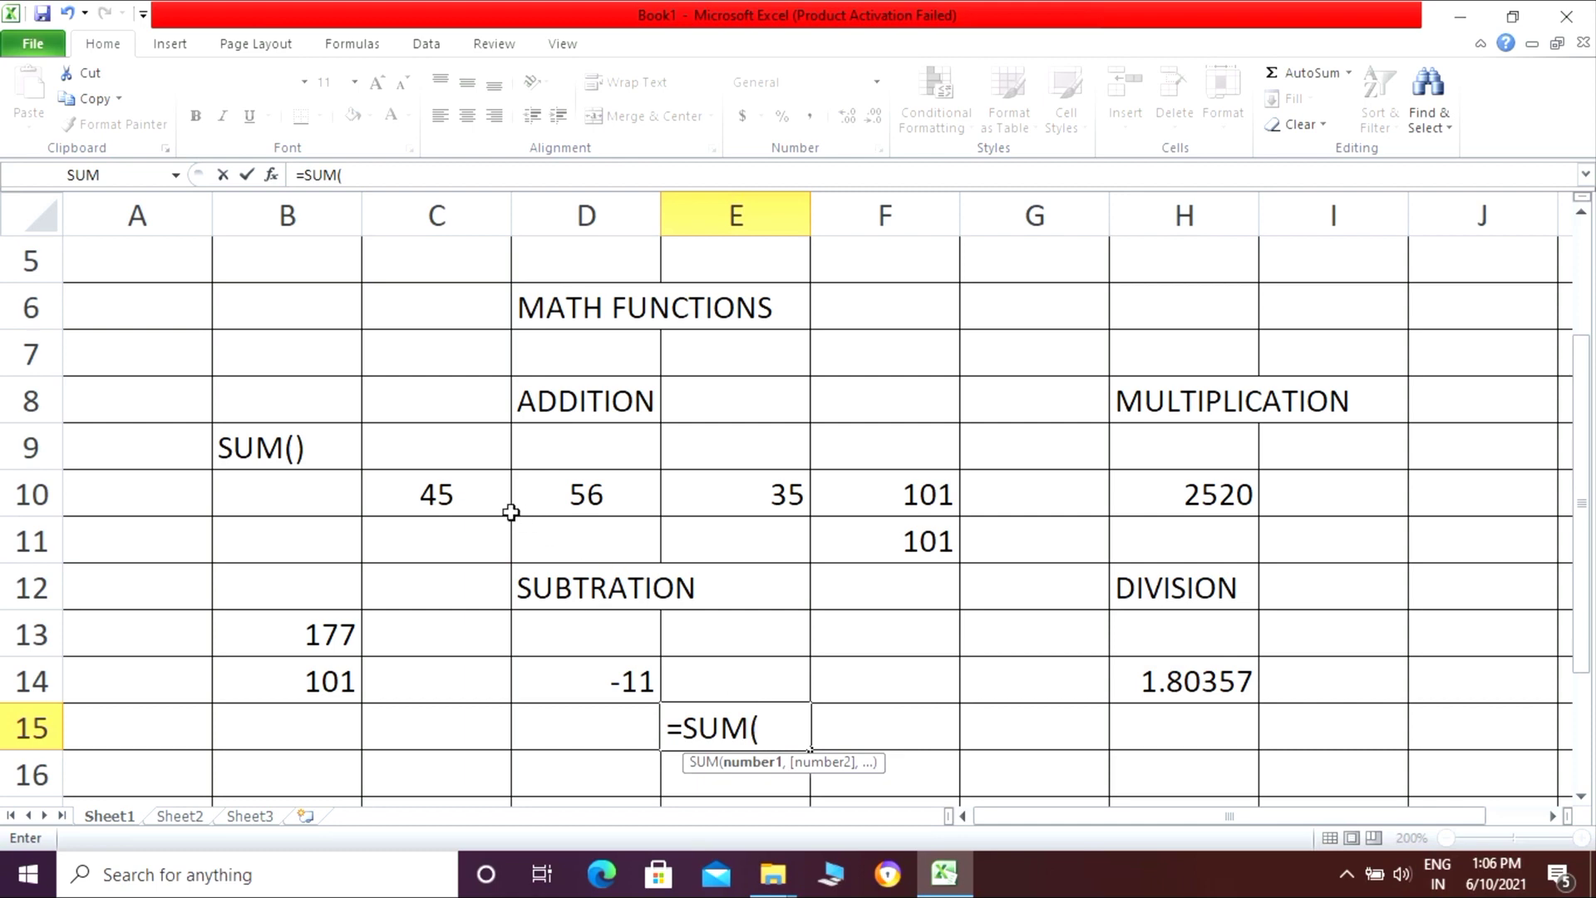
left_click(463, 495)
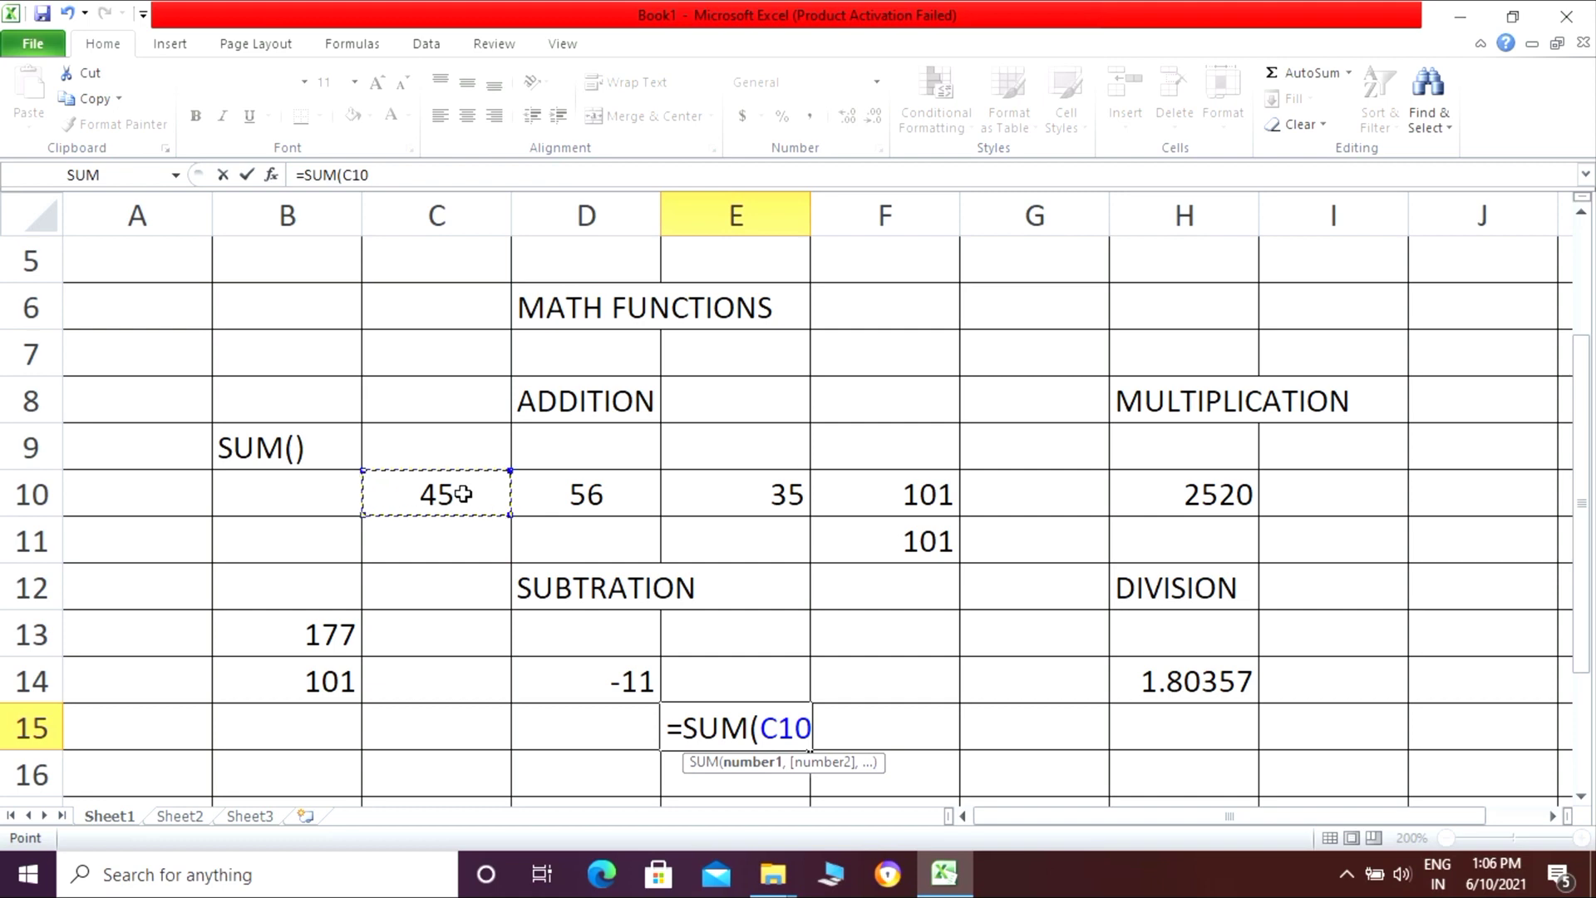
key("F8")
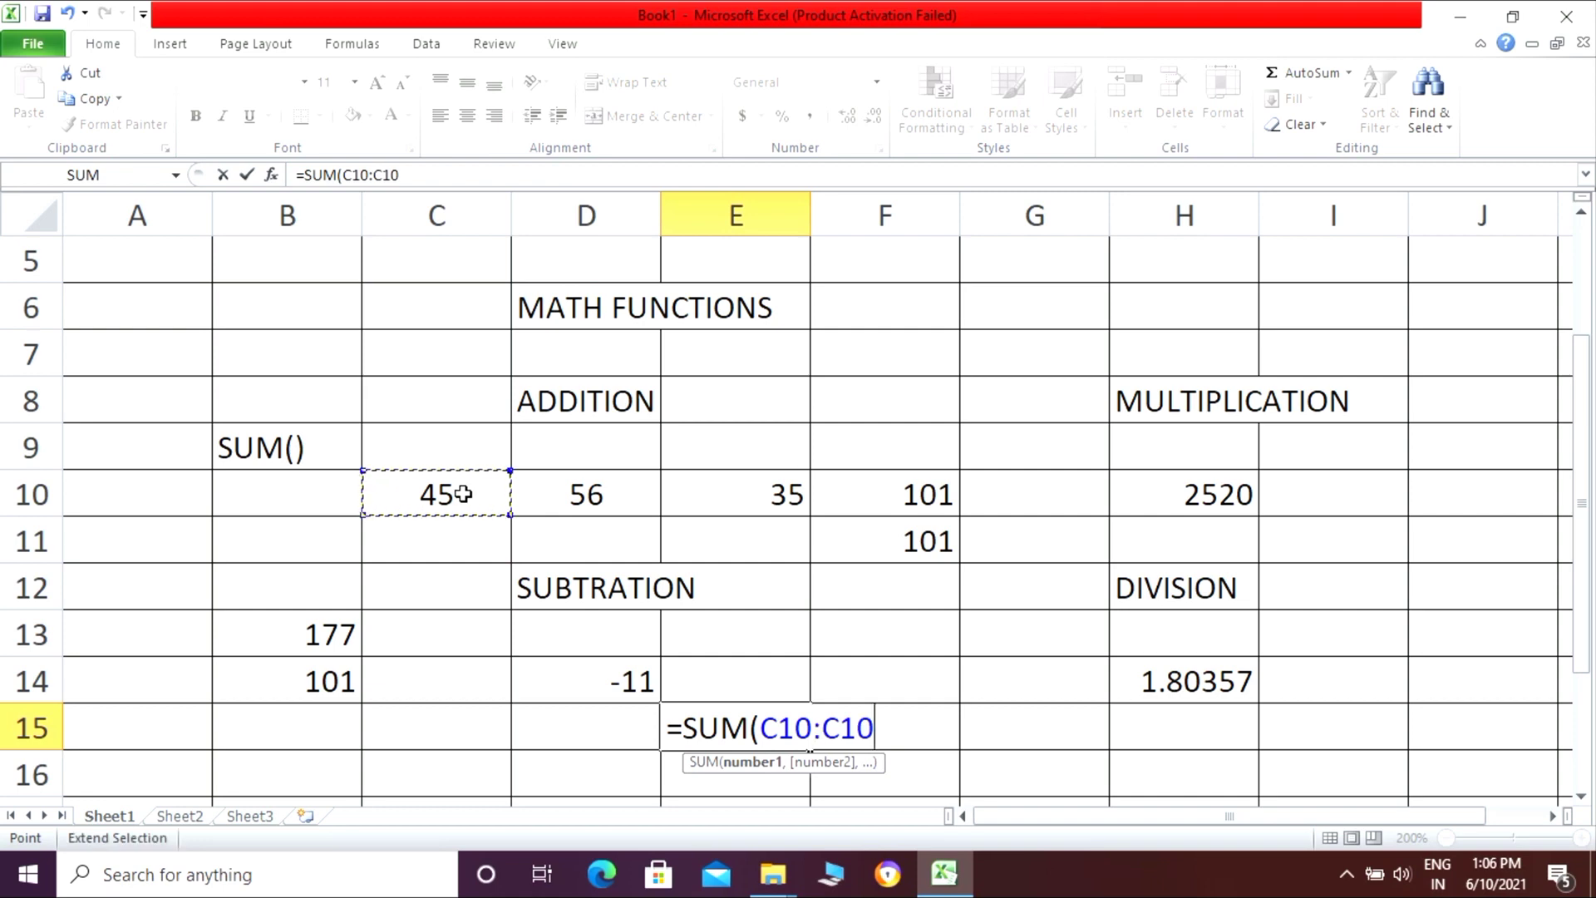
key("BackSpace")
key("BackSpace")
key("BackSpace")
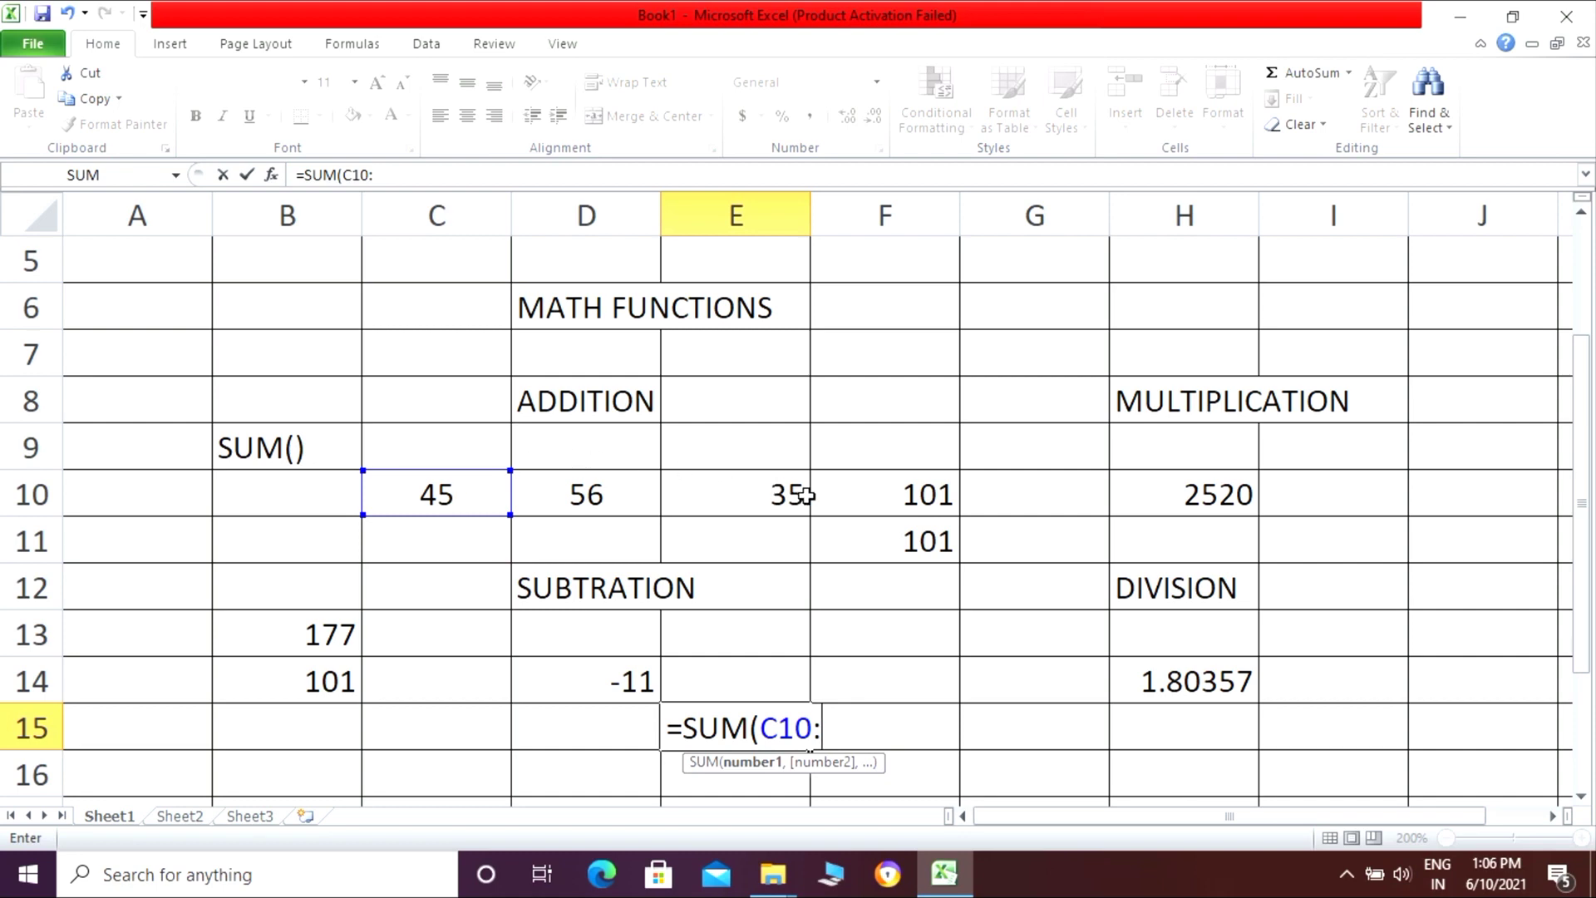
left_click(885, 496)
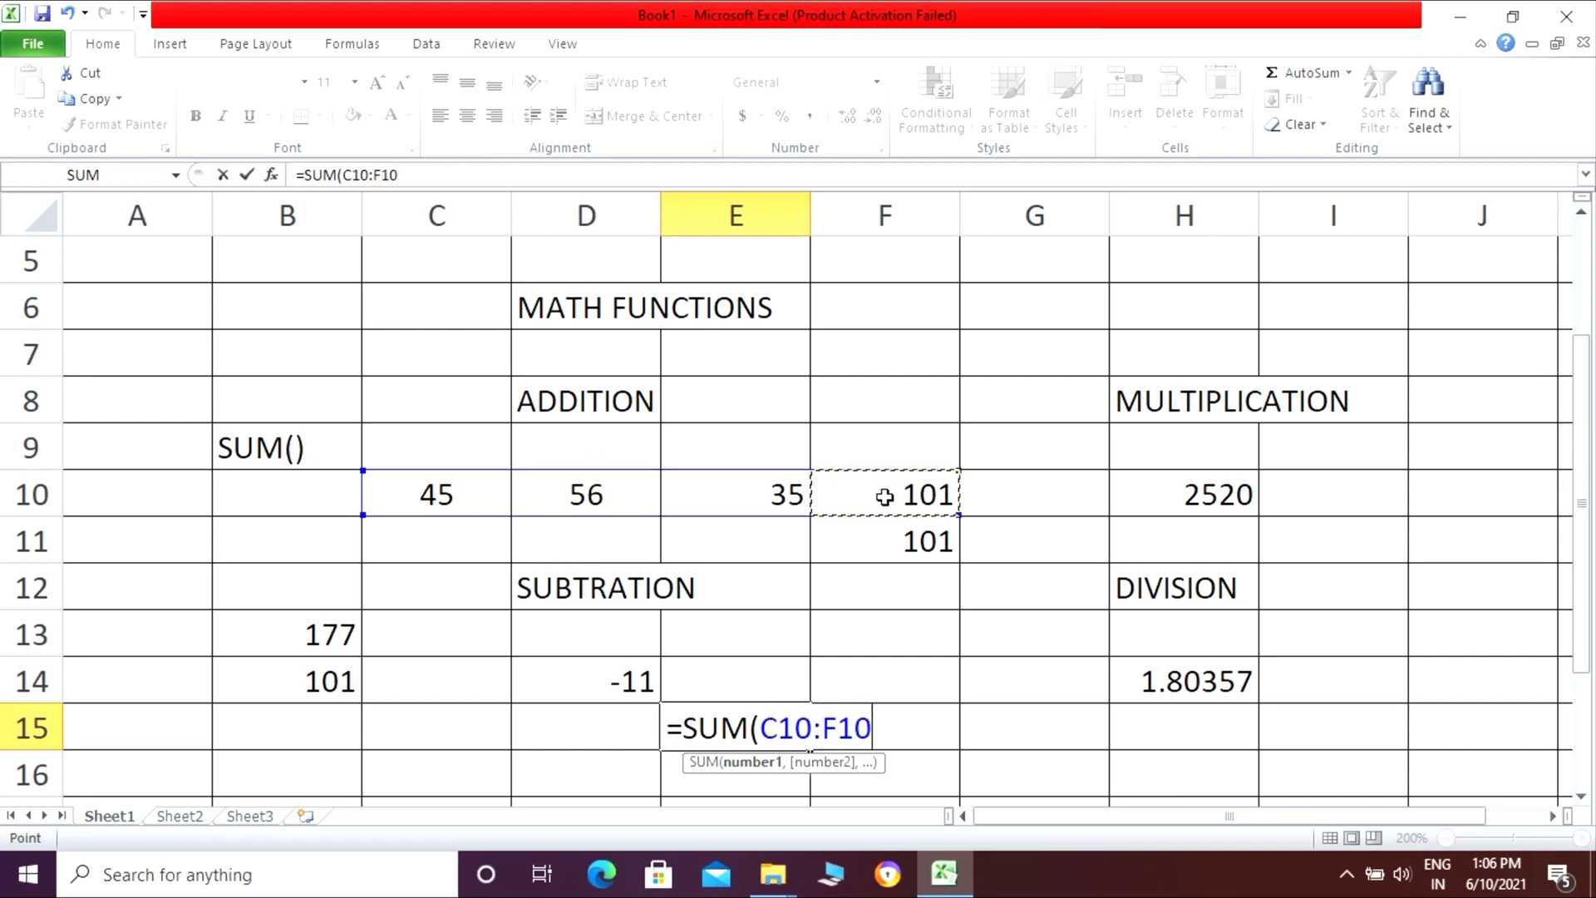
type(")")
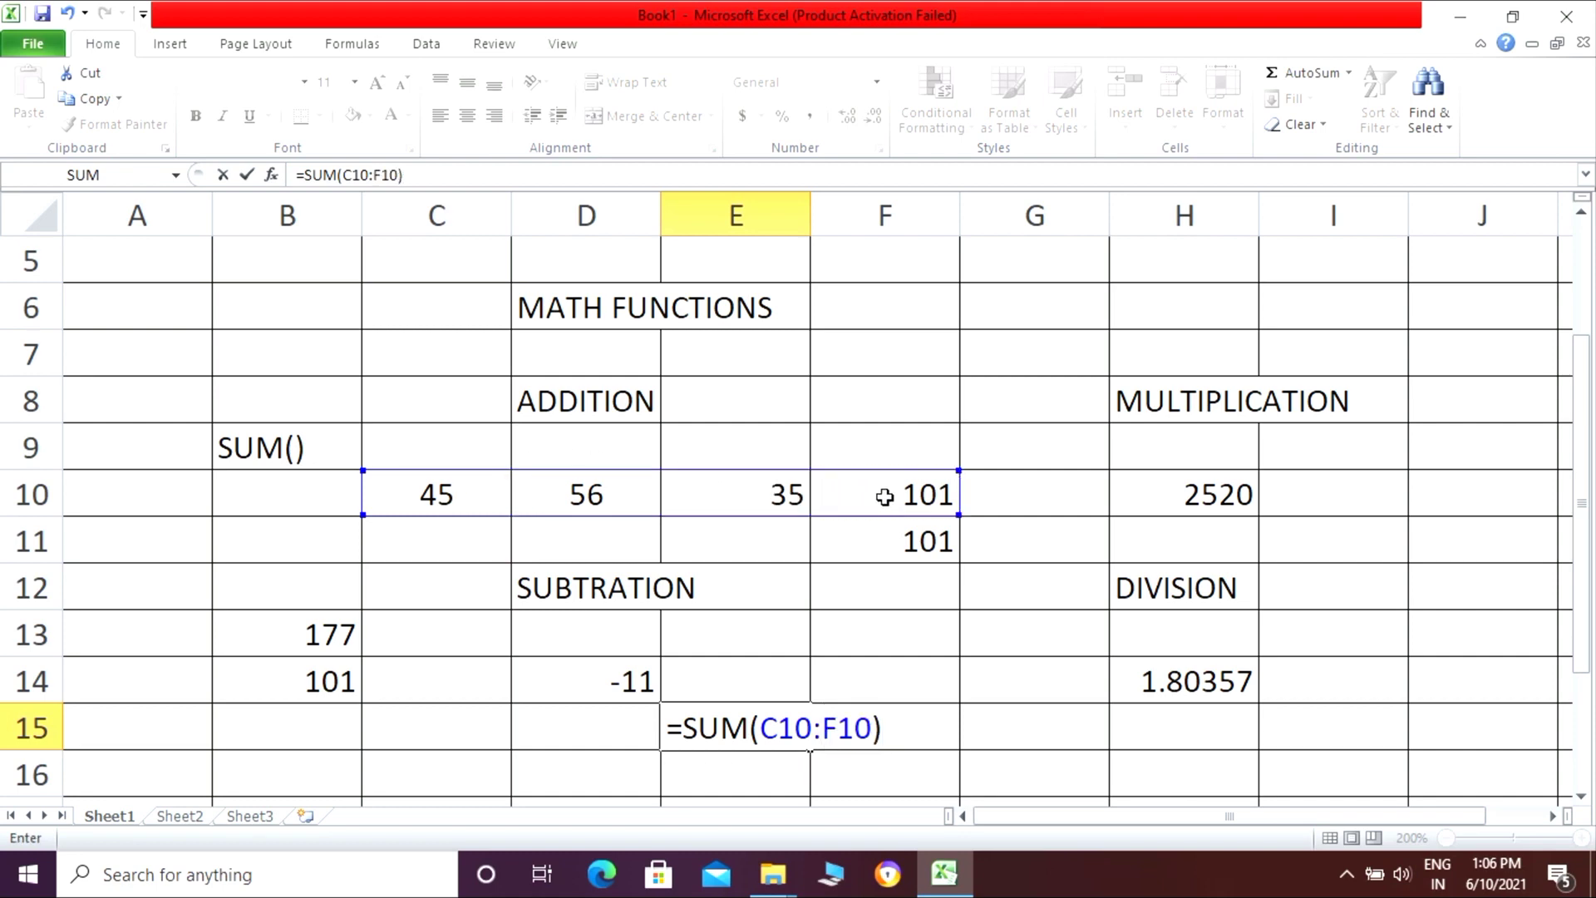
key("Return")
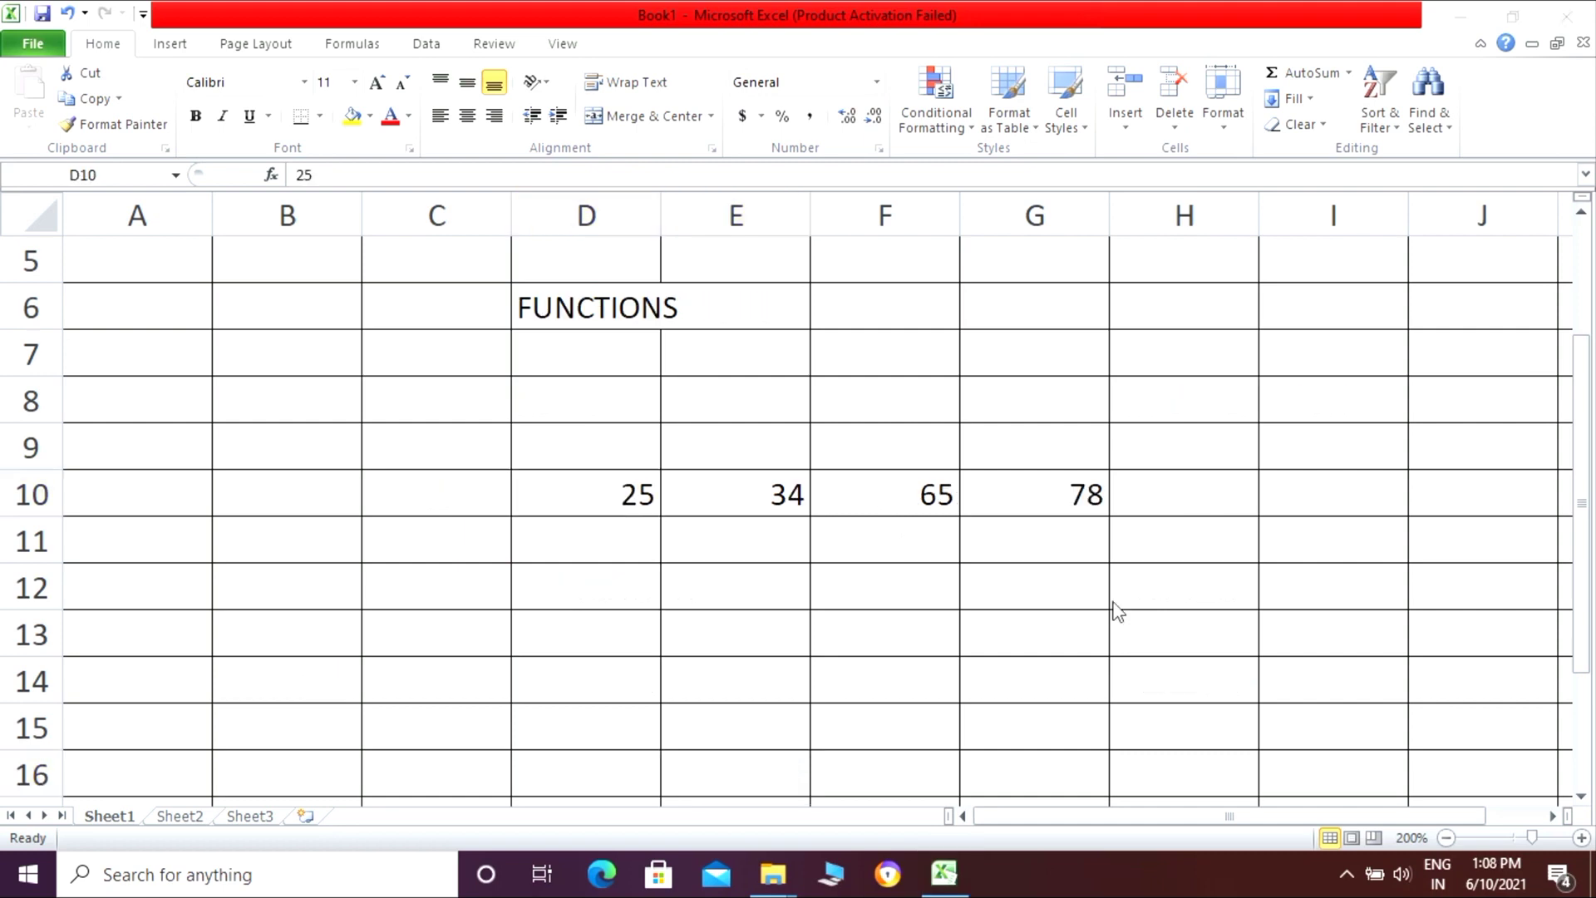
- Enter the label "AVERAGE" in cell D12, below the row of four numbers
left_click(613, 580)
left_click(606, 582)
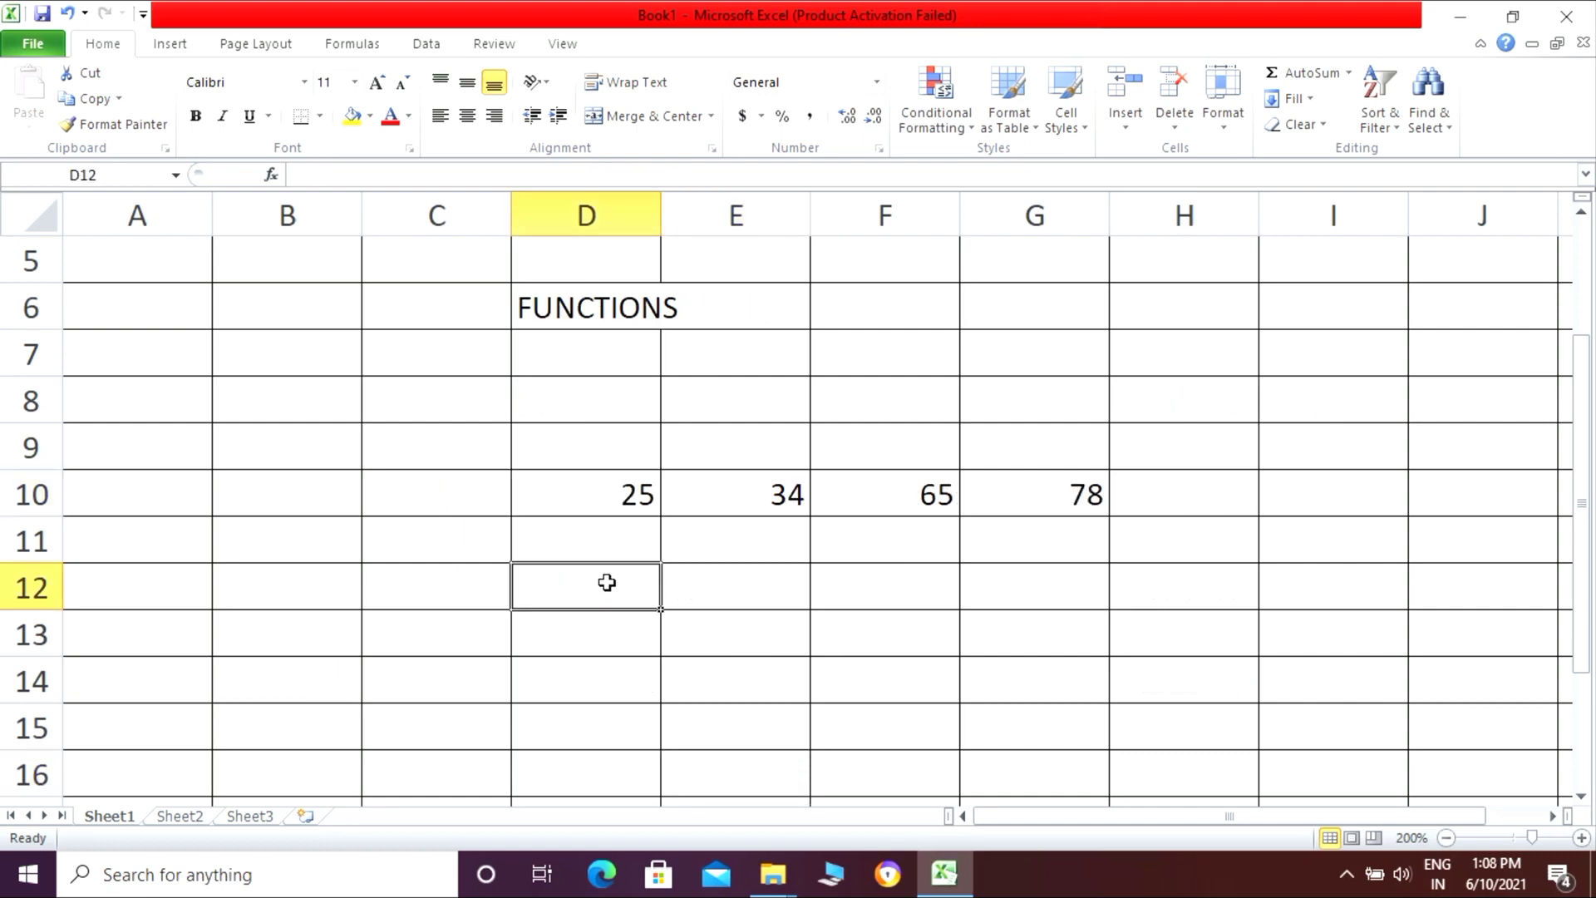
type("AV")
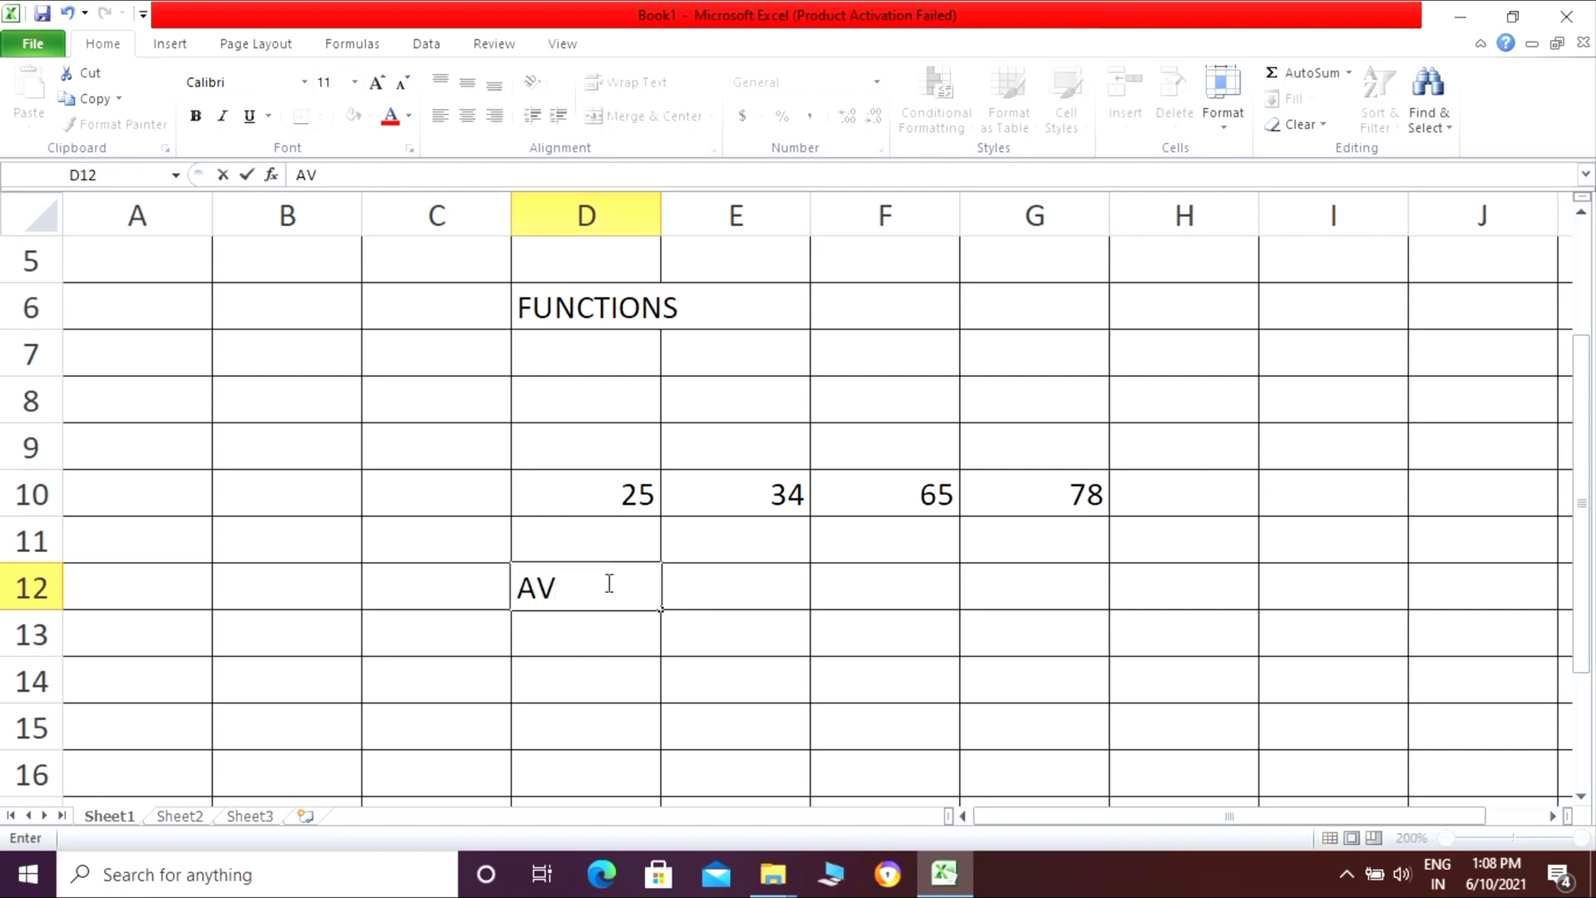
type("ERAGE")
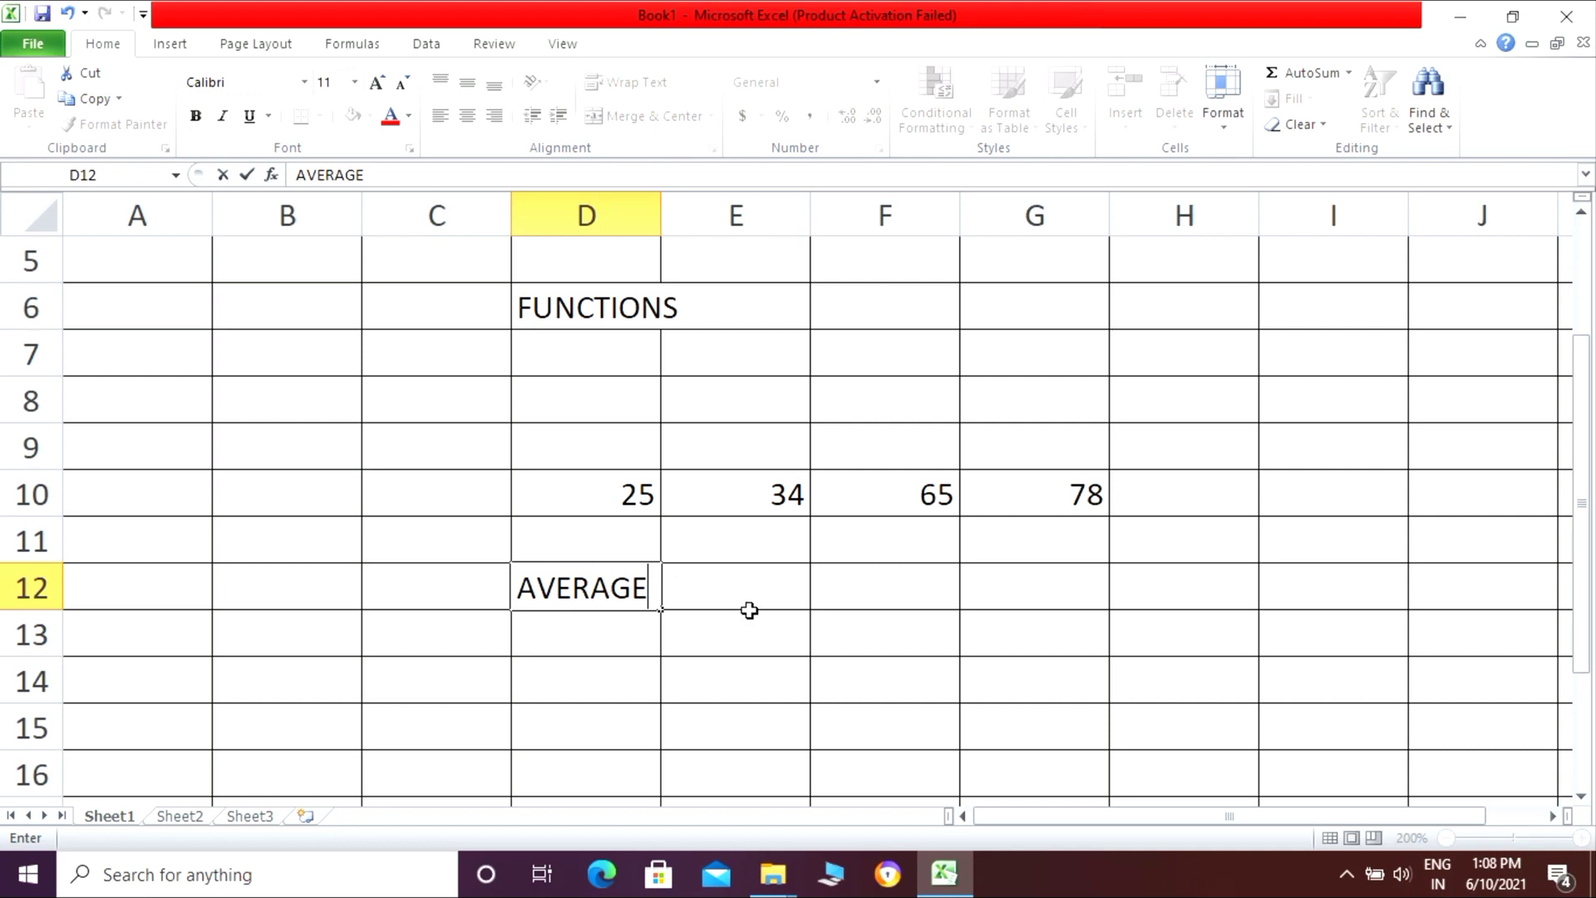
- Average the four numbers in row 10 in cell F13 with the formula =AVERAGE(D10:G10)
left_click(853, 651)
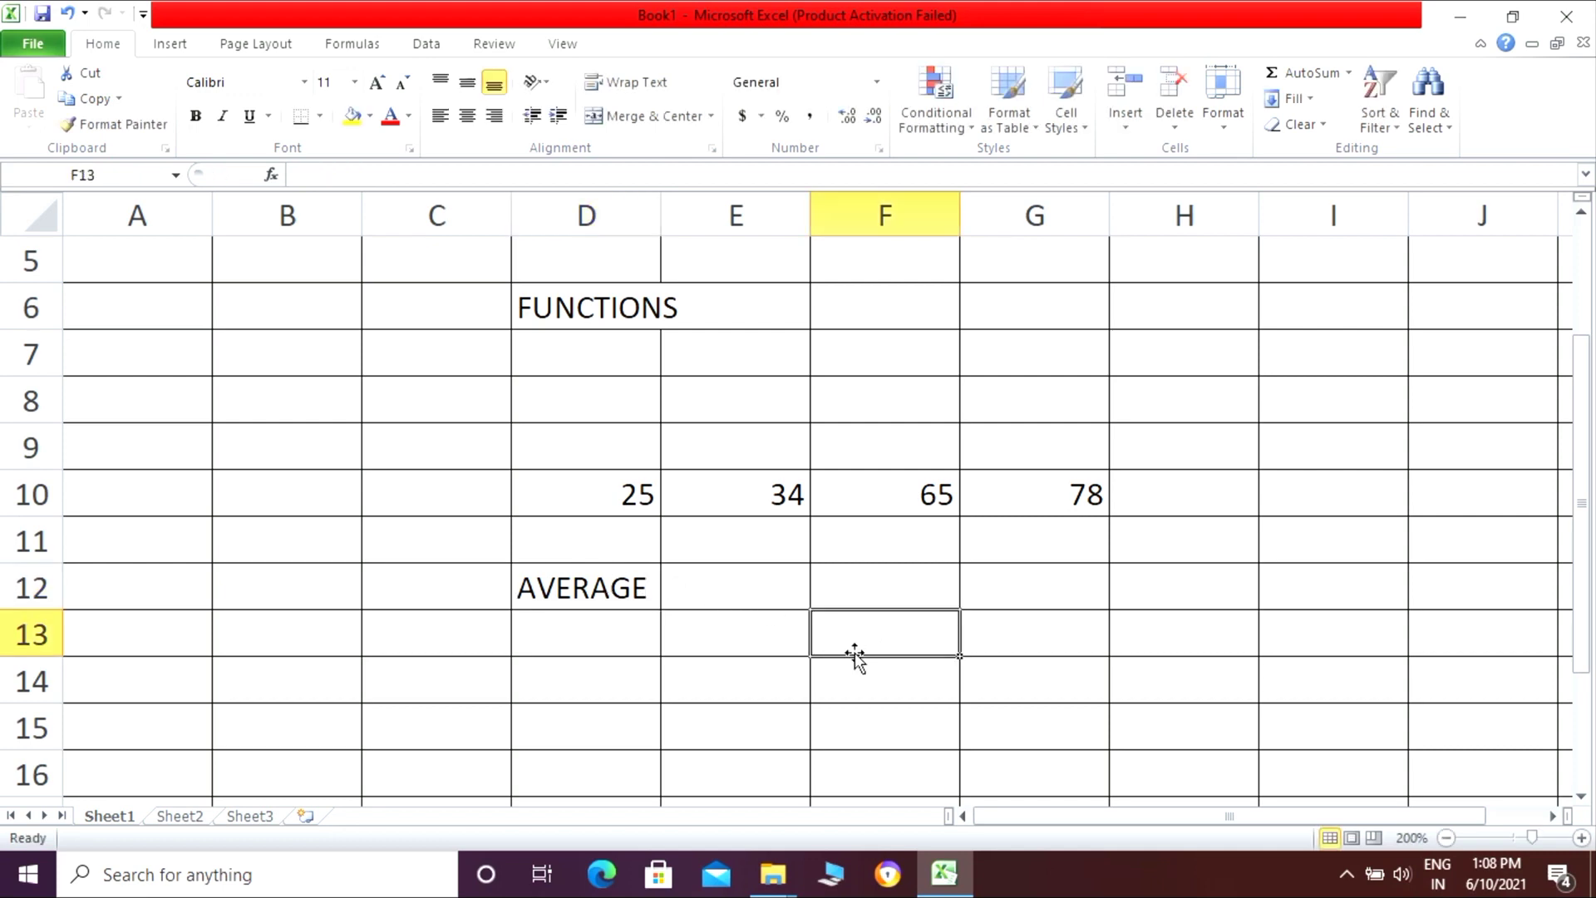
type("=")
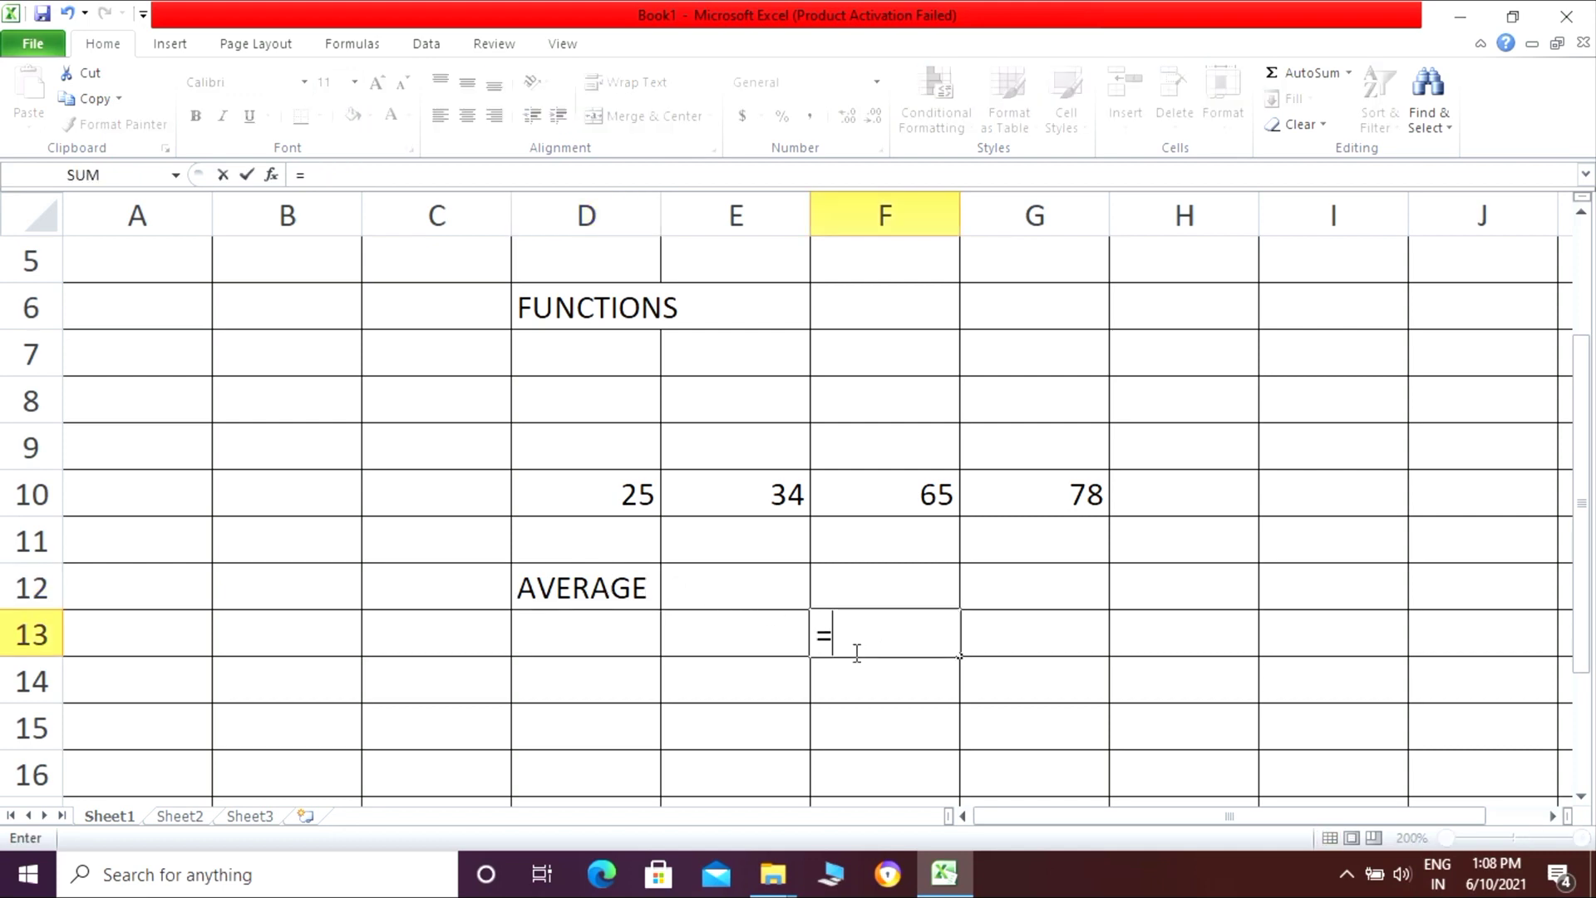
type("AVERAG")
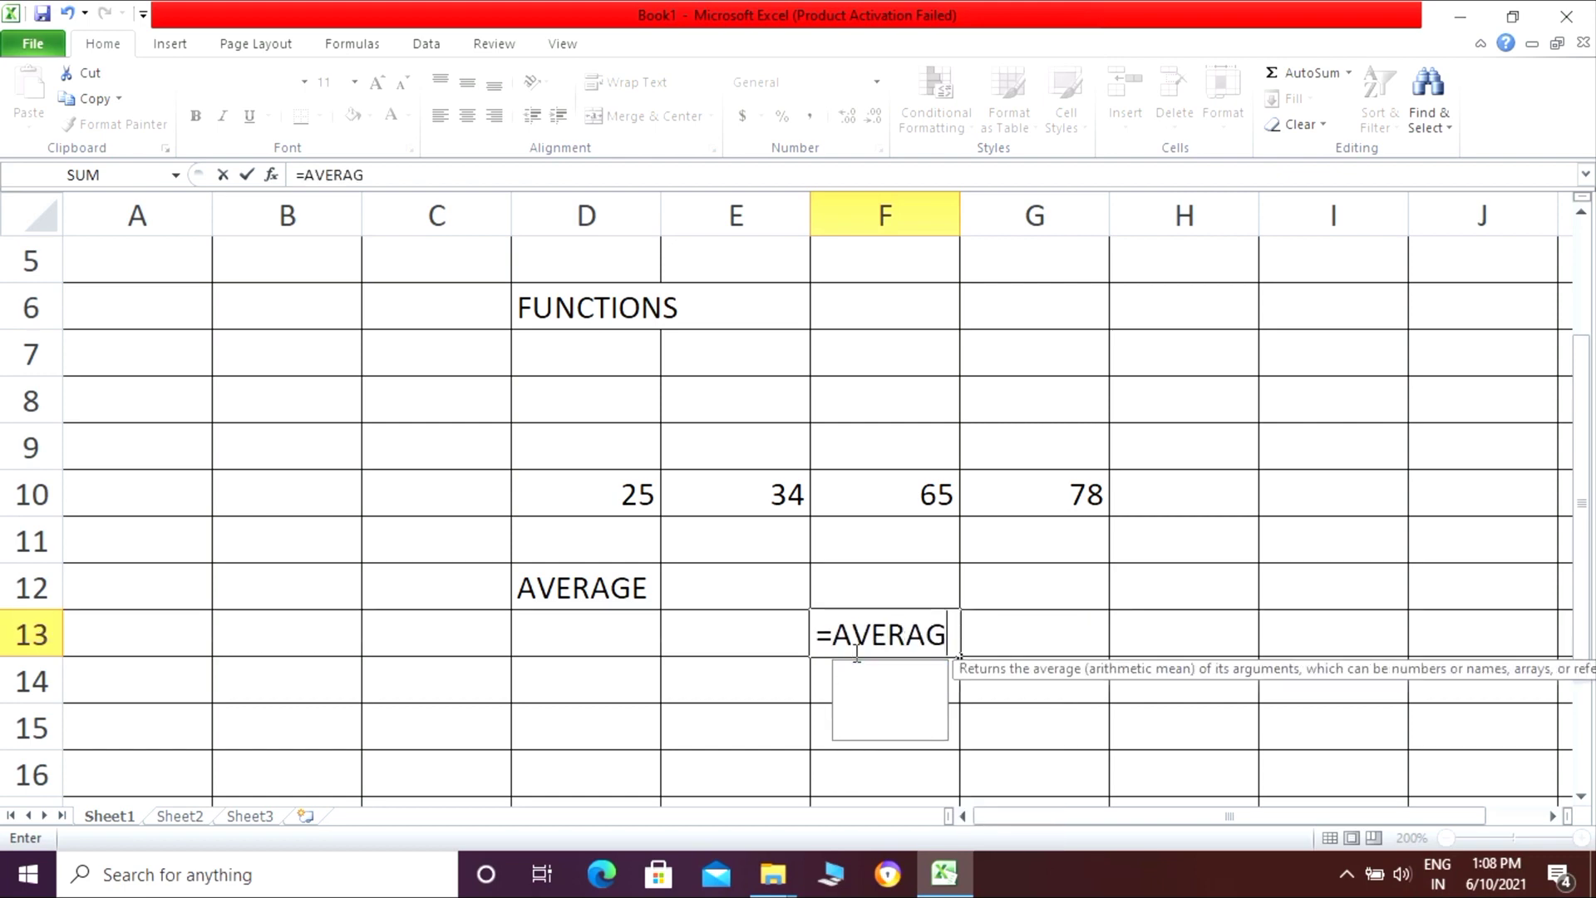
type("E)")
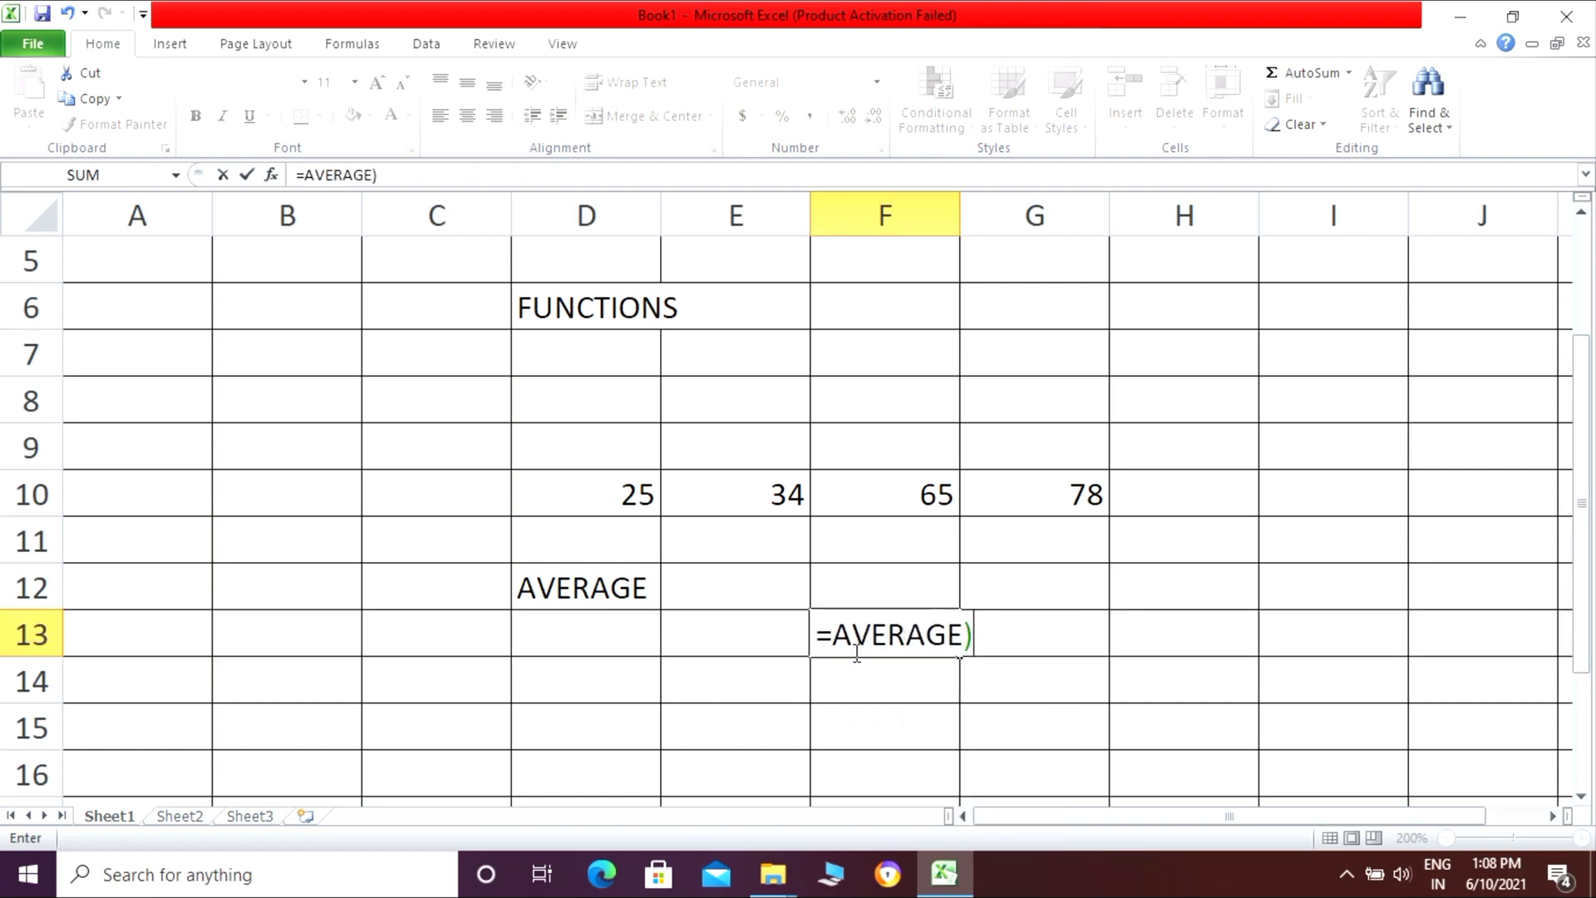
key("BackSpace")
type("(")
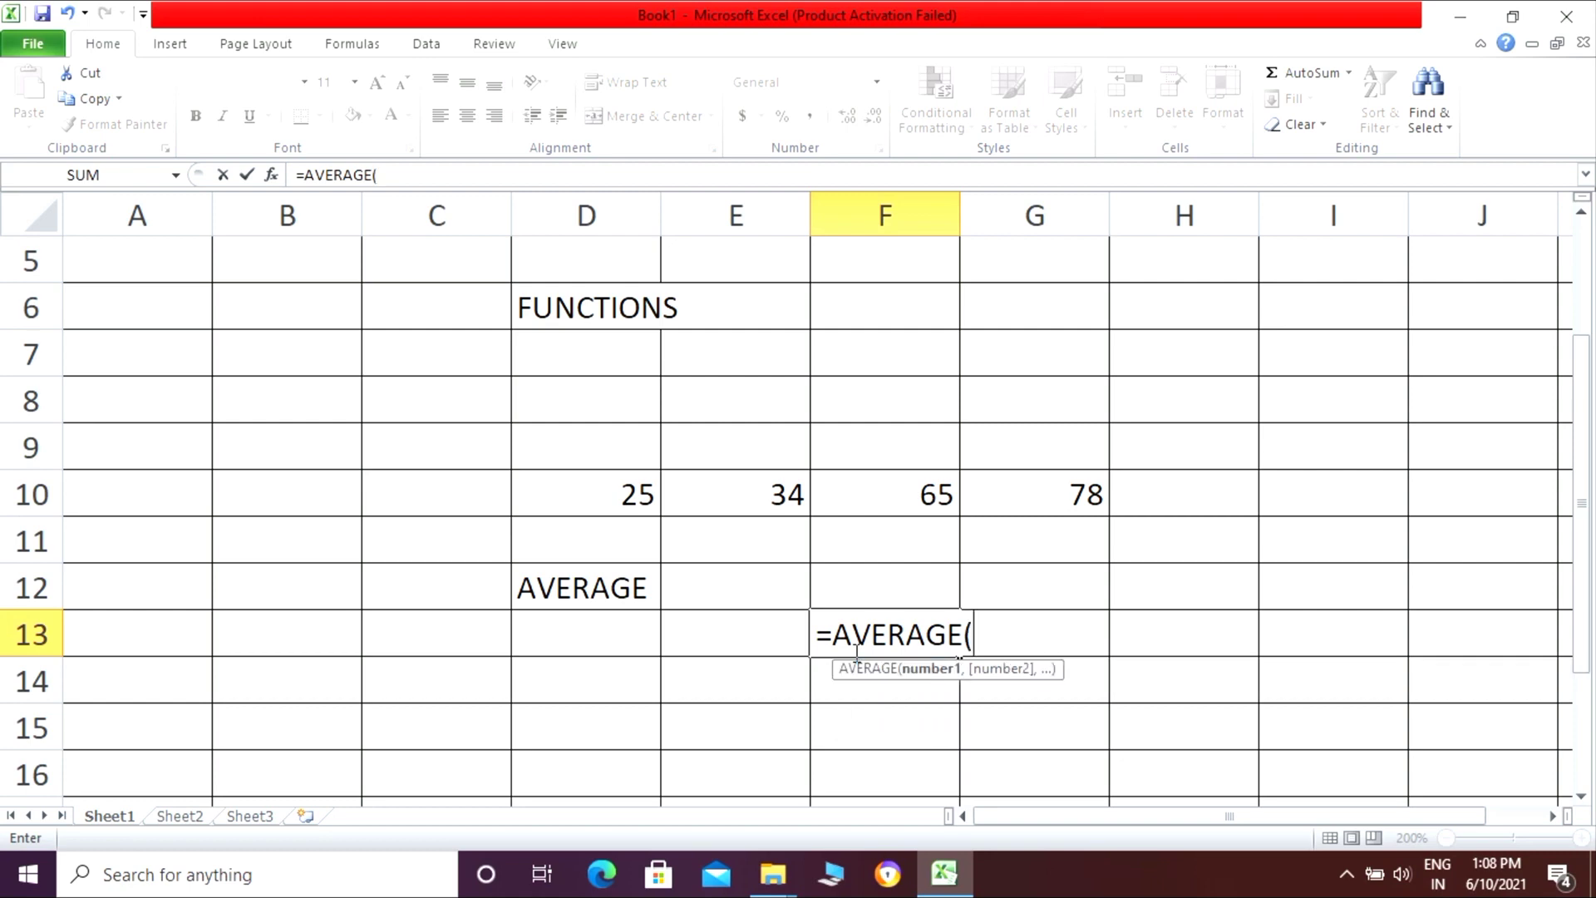
left_click(639, 497)
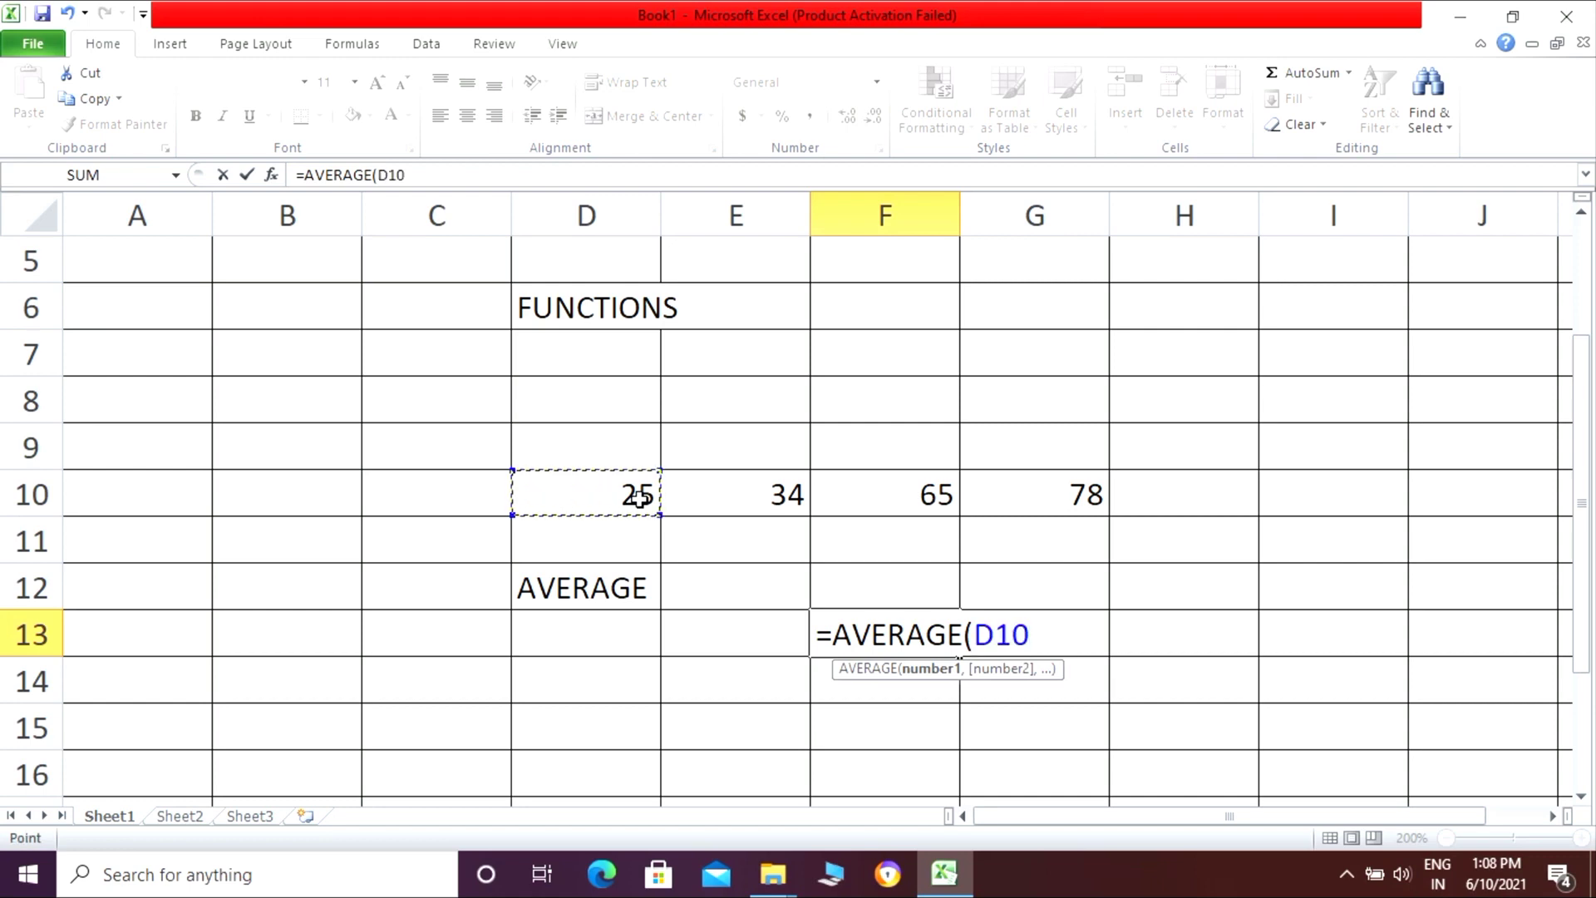
type(":")
key("BackSpace")
key("BackSpace")
key("BackSpace")
left_click(1017, 505)
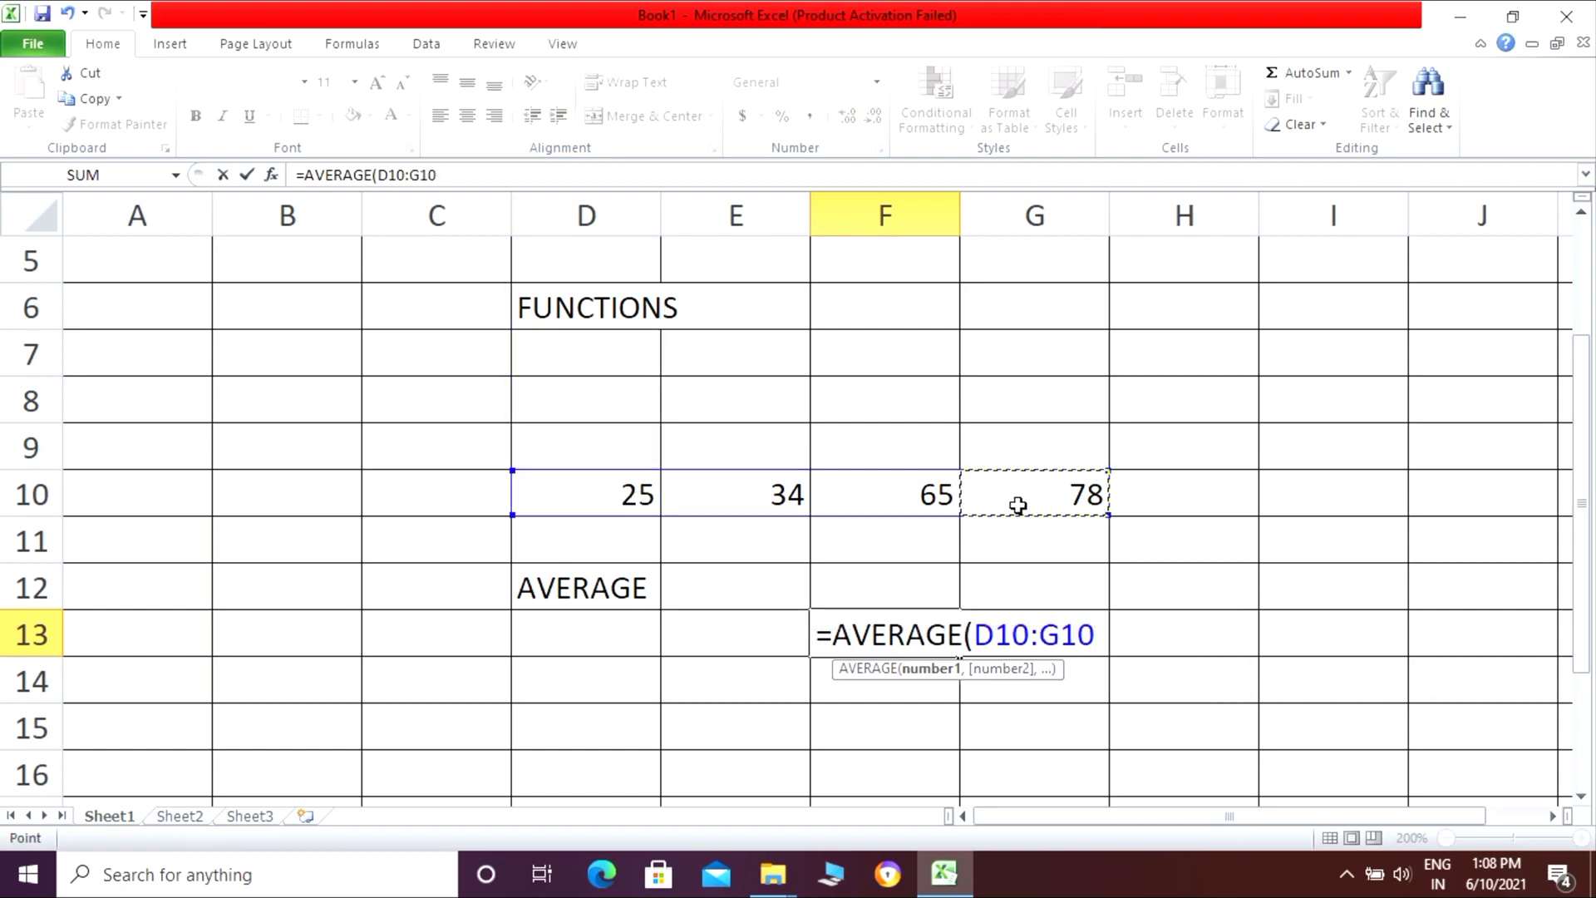
type(")")
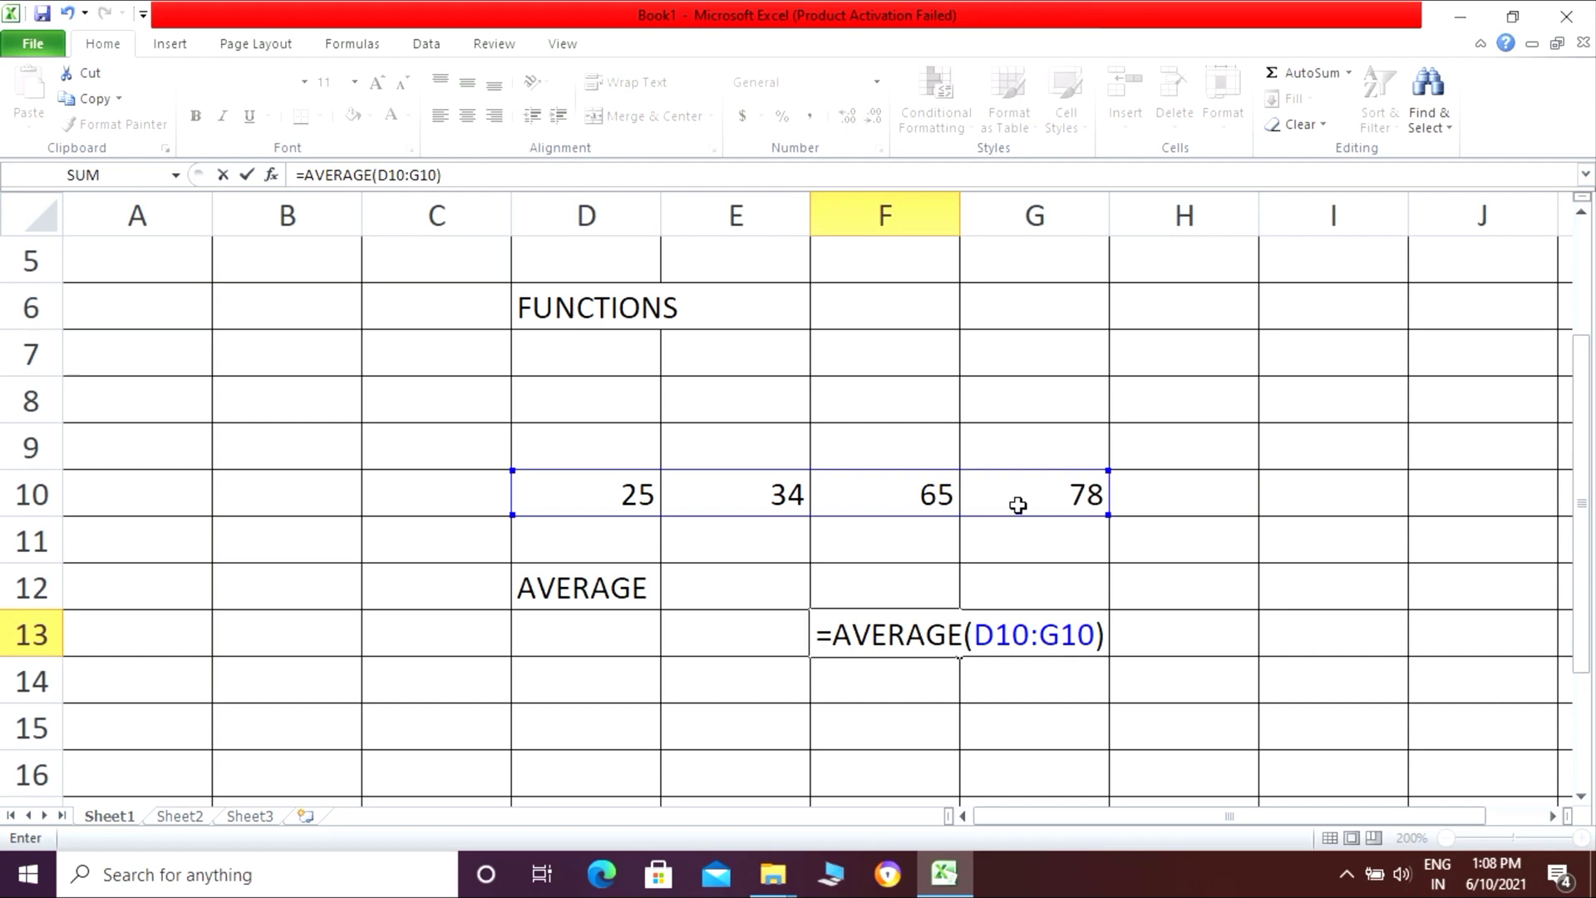
key("Return")
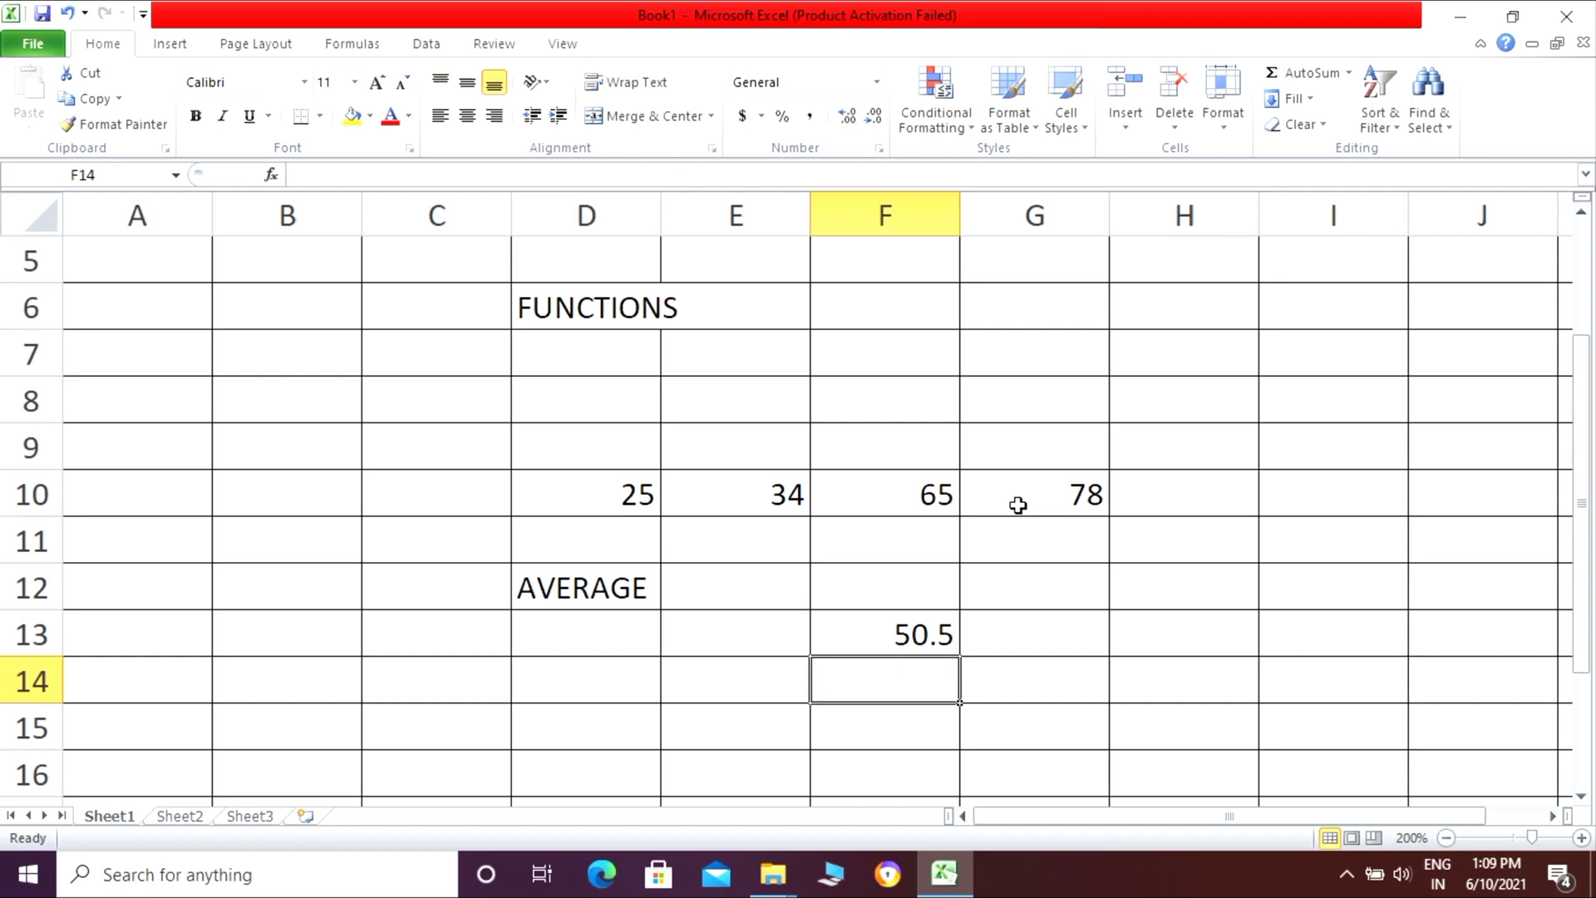
- Enter the label "MAX" in cell C14 and find the row's largest number in cell C15 with the formula =MAX(D10:G10)
left_click(439, 698)
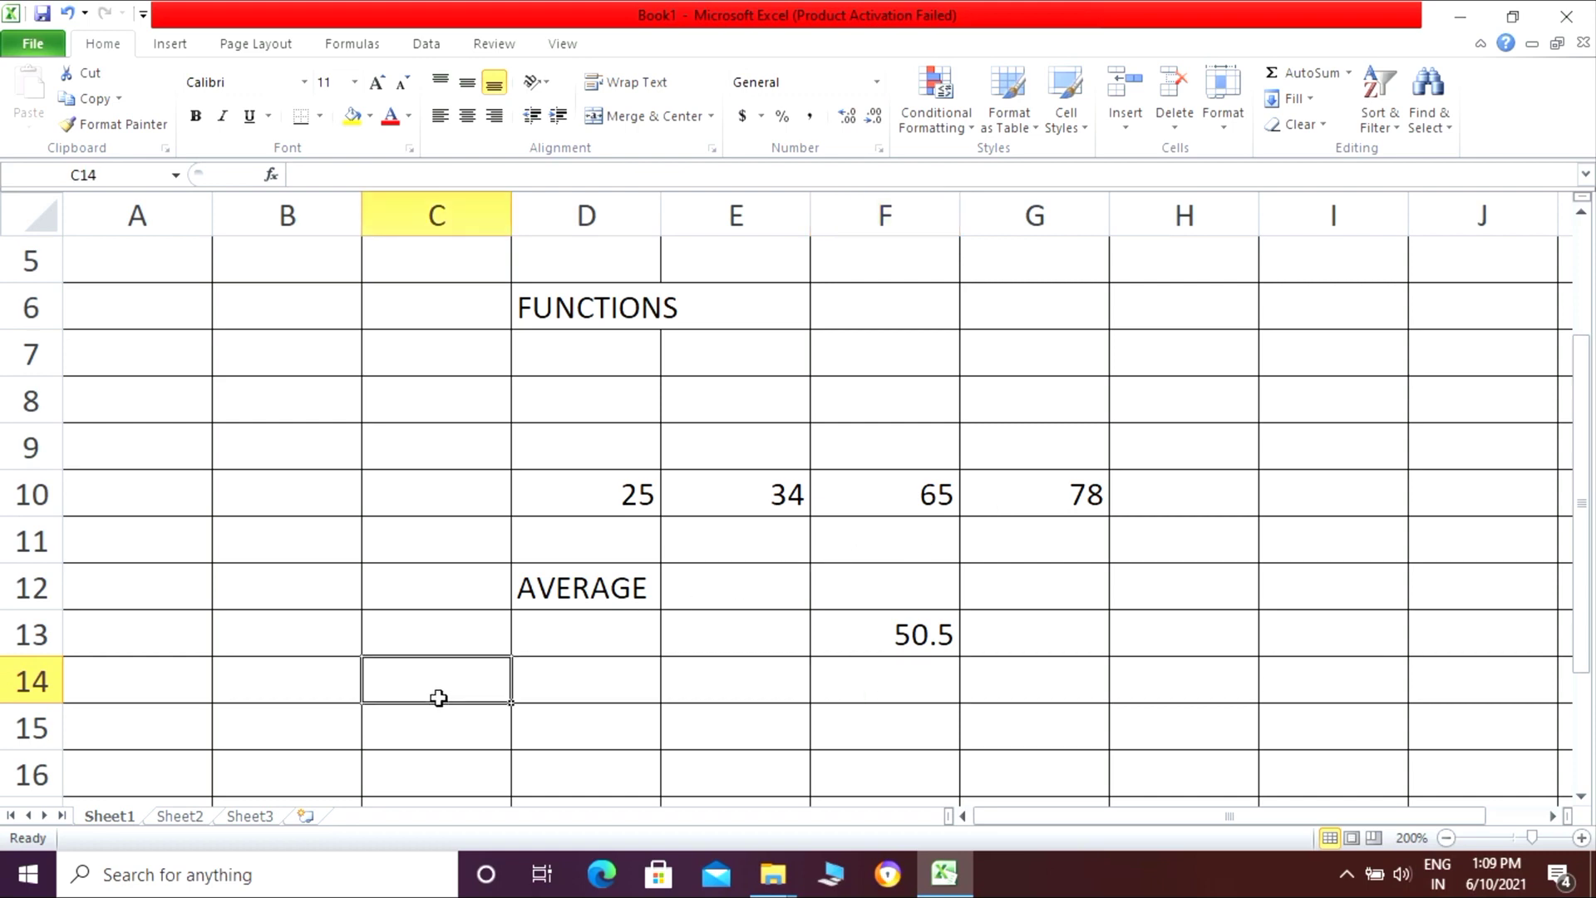
type("MAX")
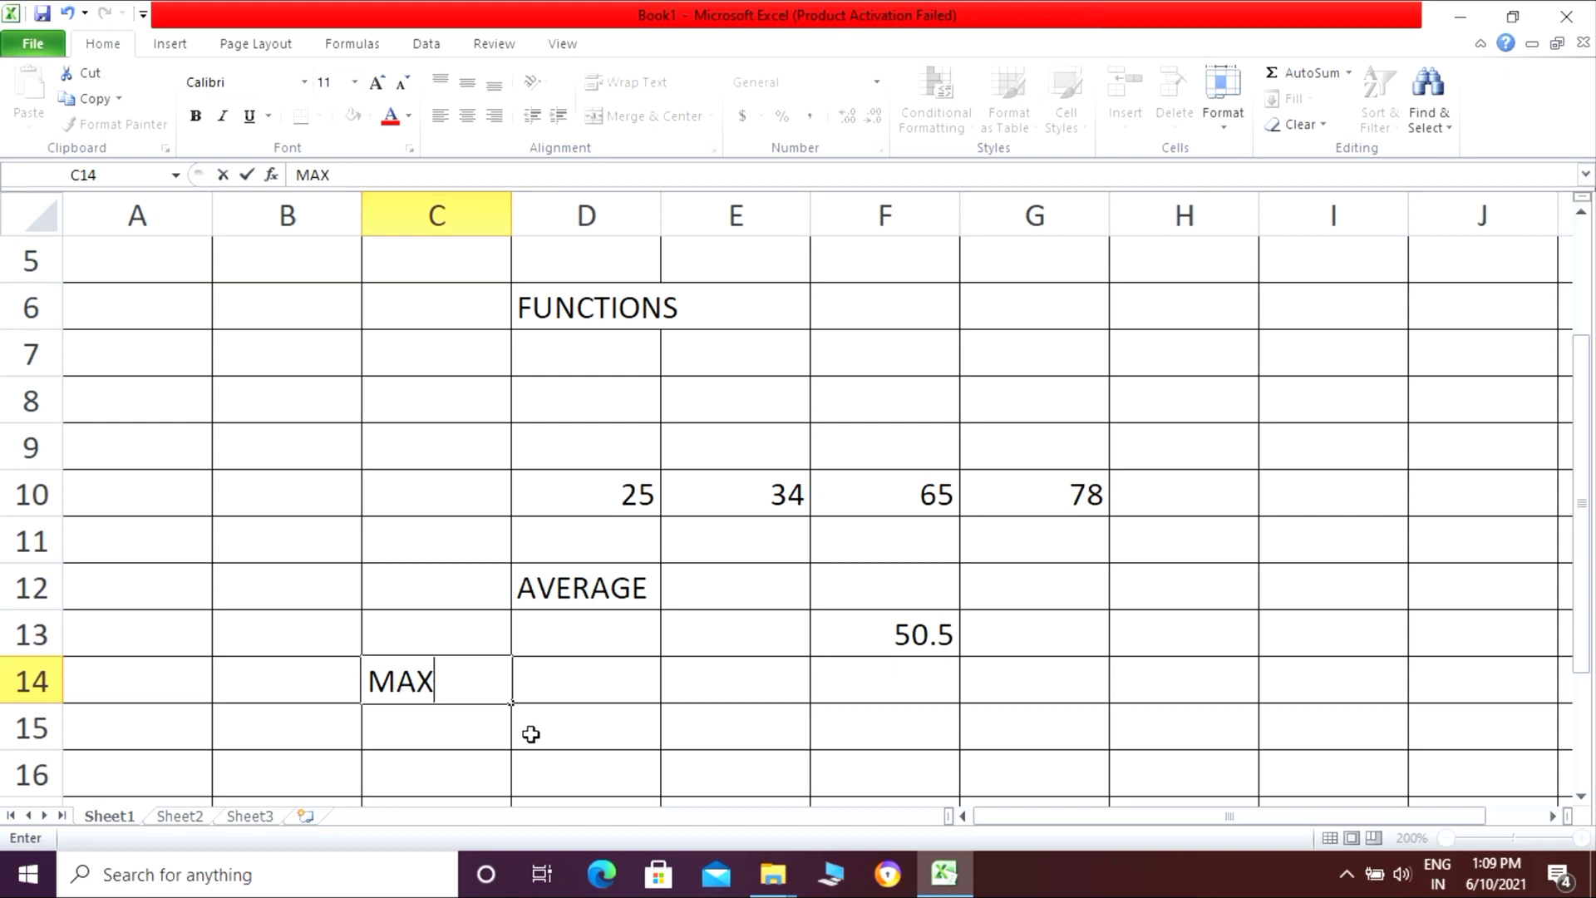
left_click(427, 729)
type("=")
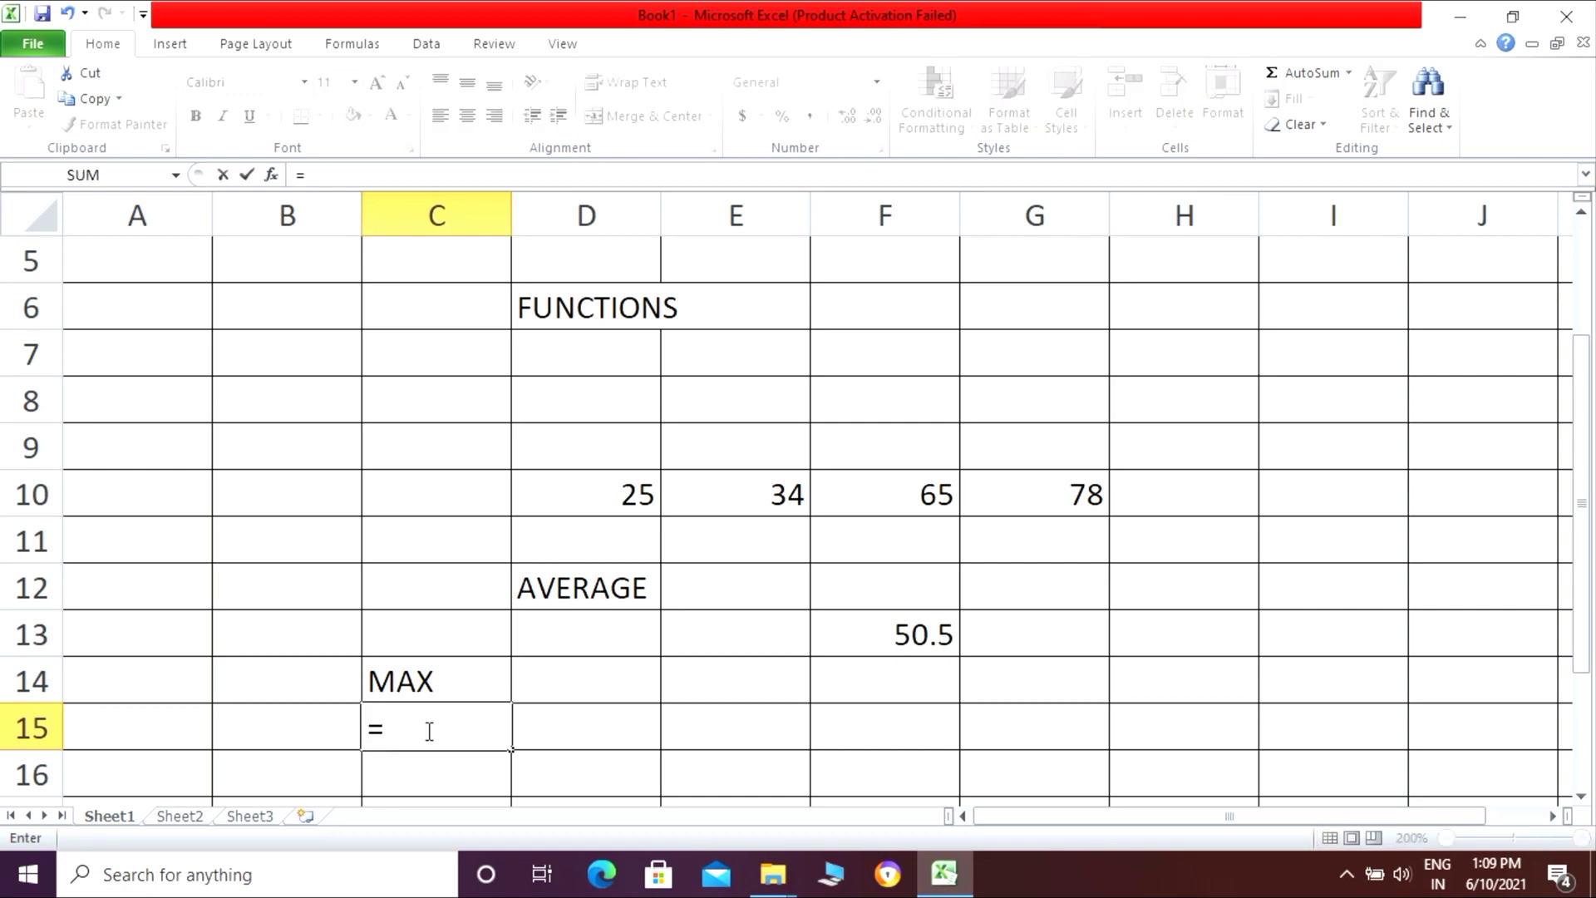
type("MA")
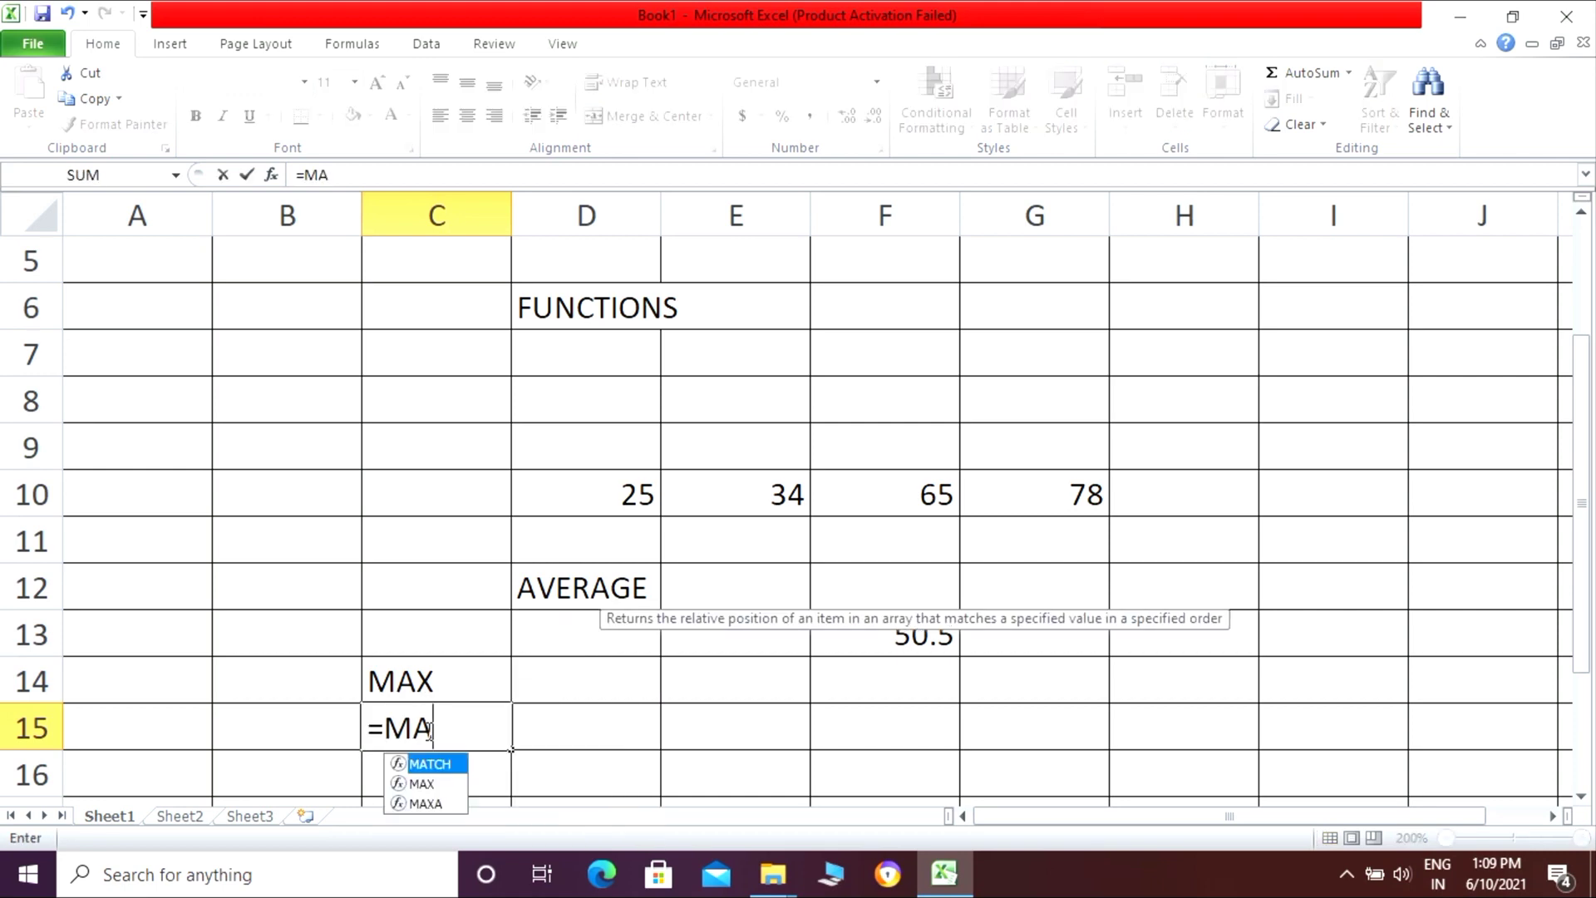
type("X")
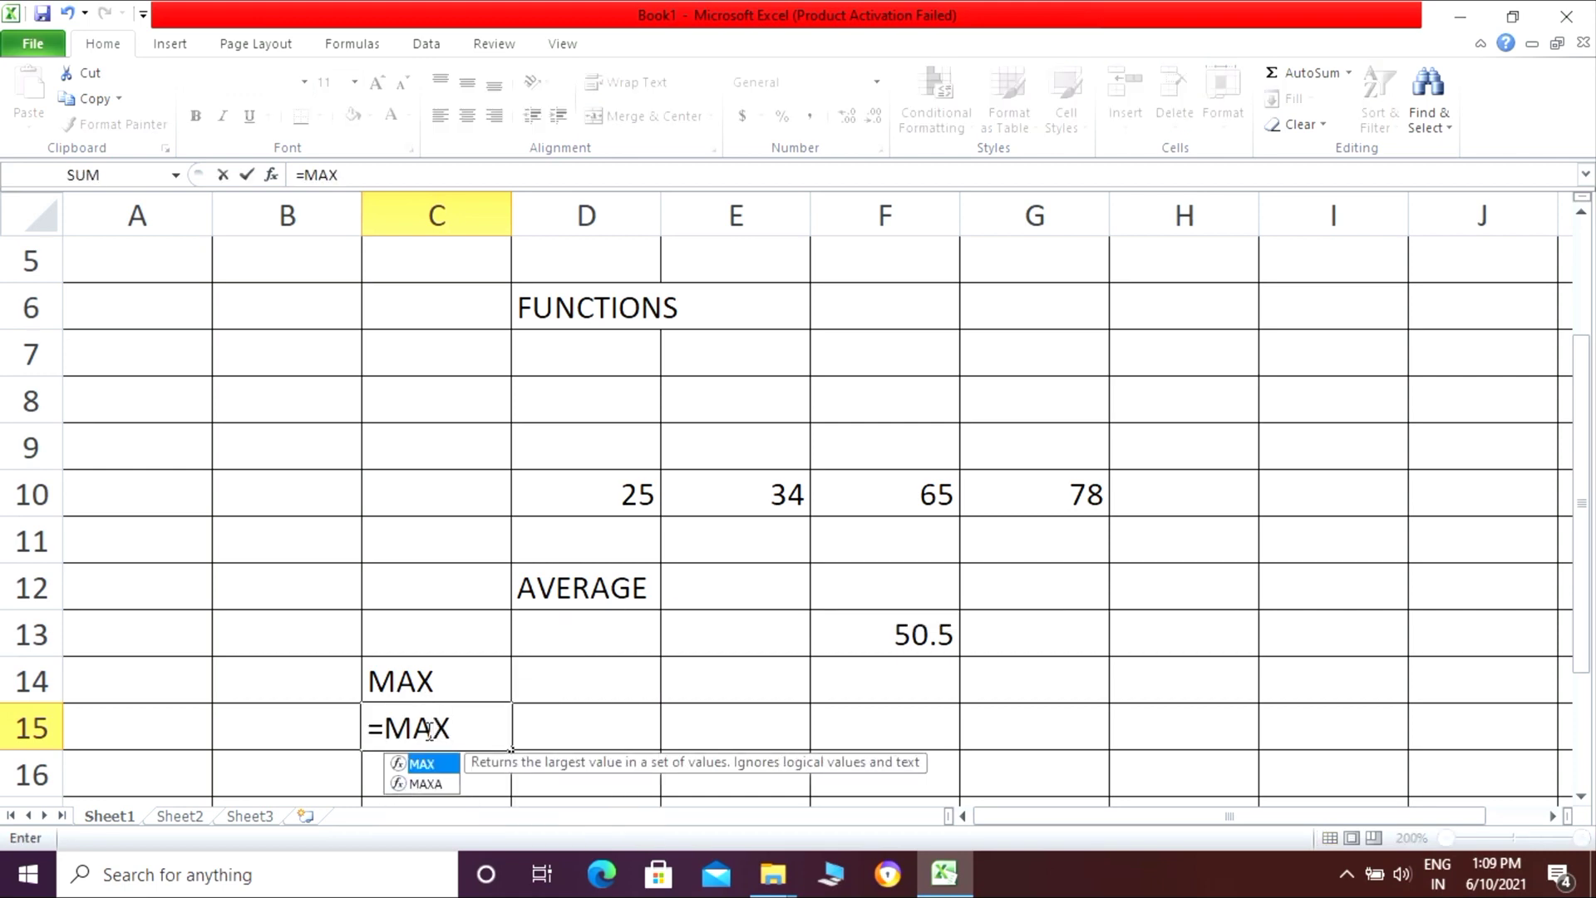
type("(")
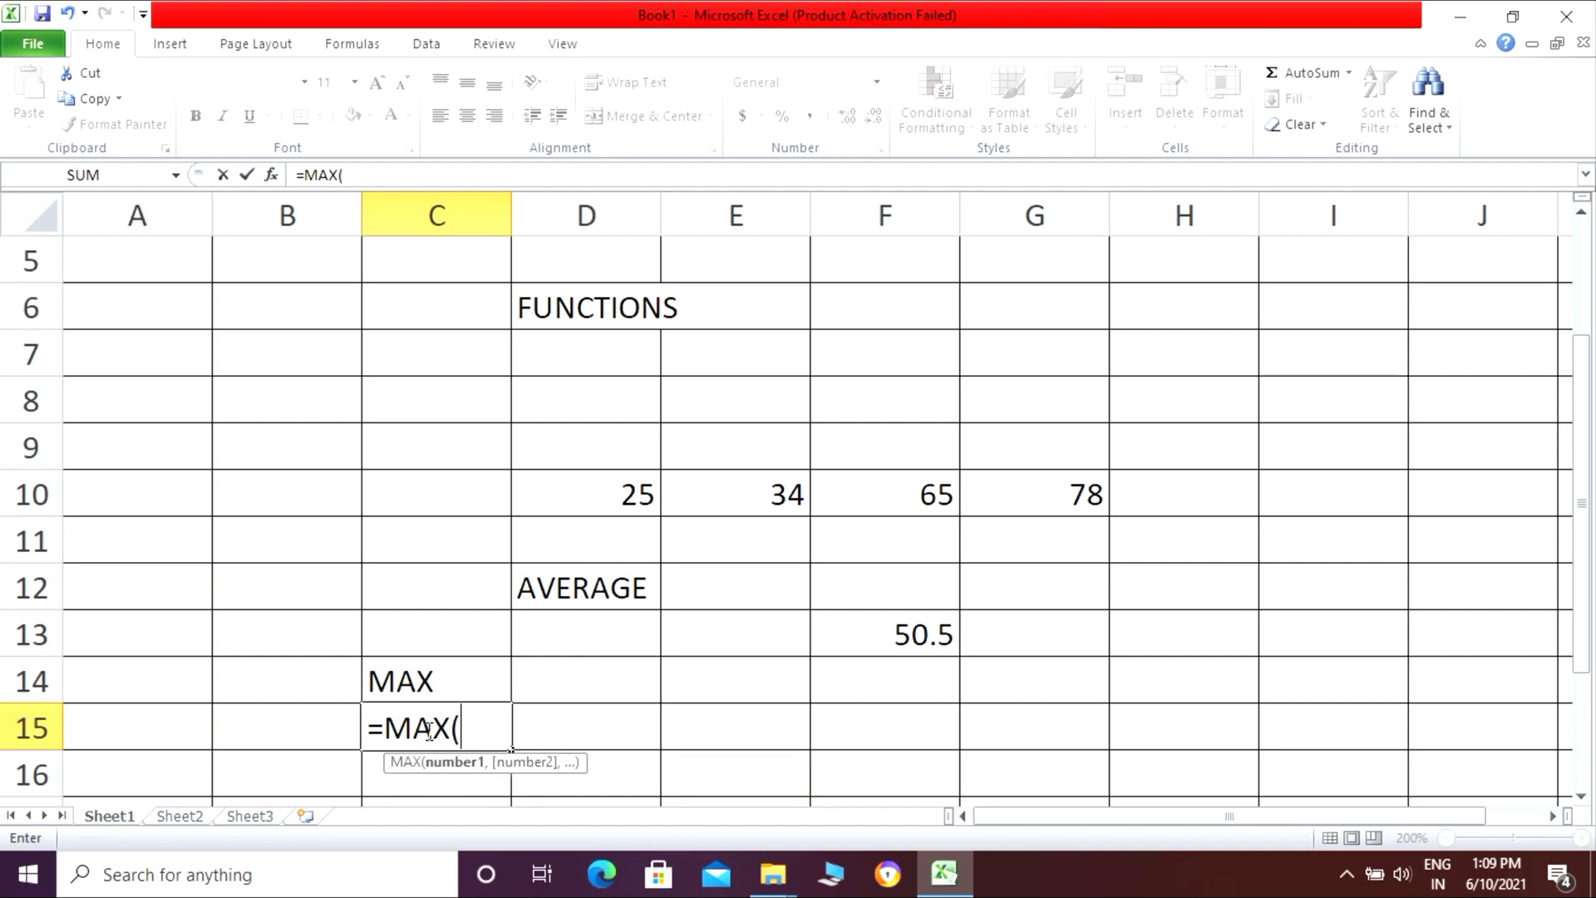
left_click(607, 493)
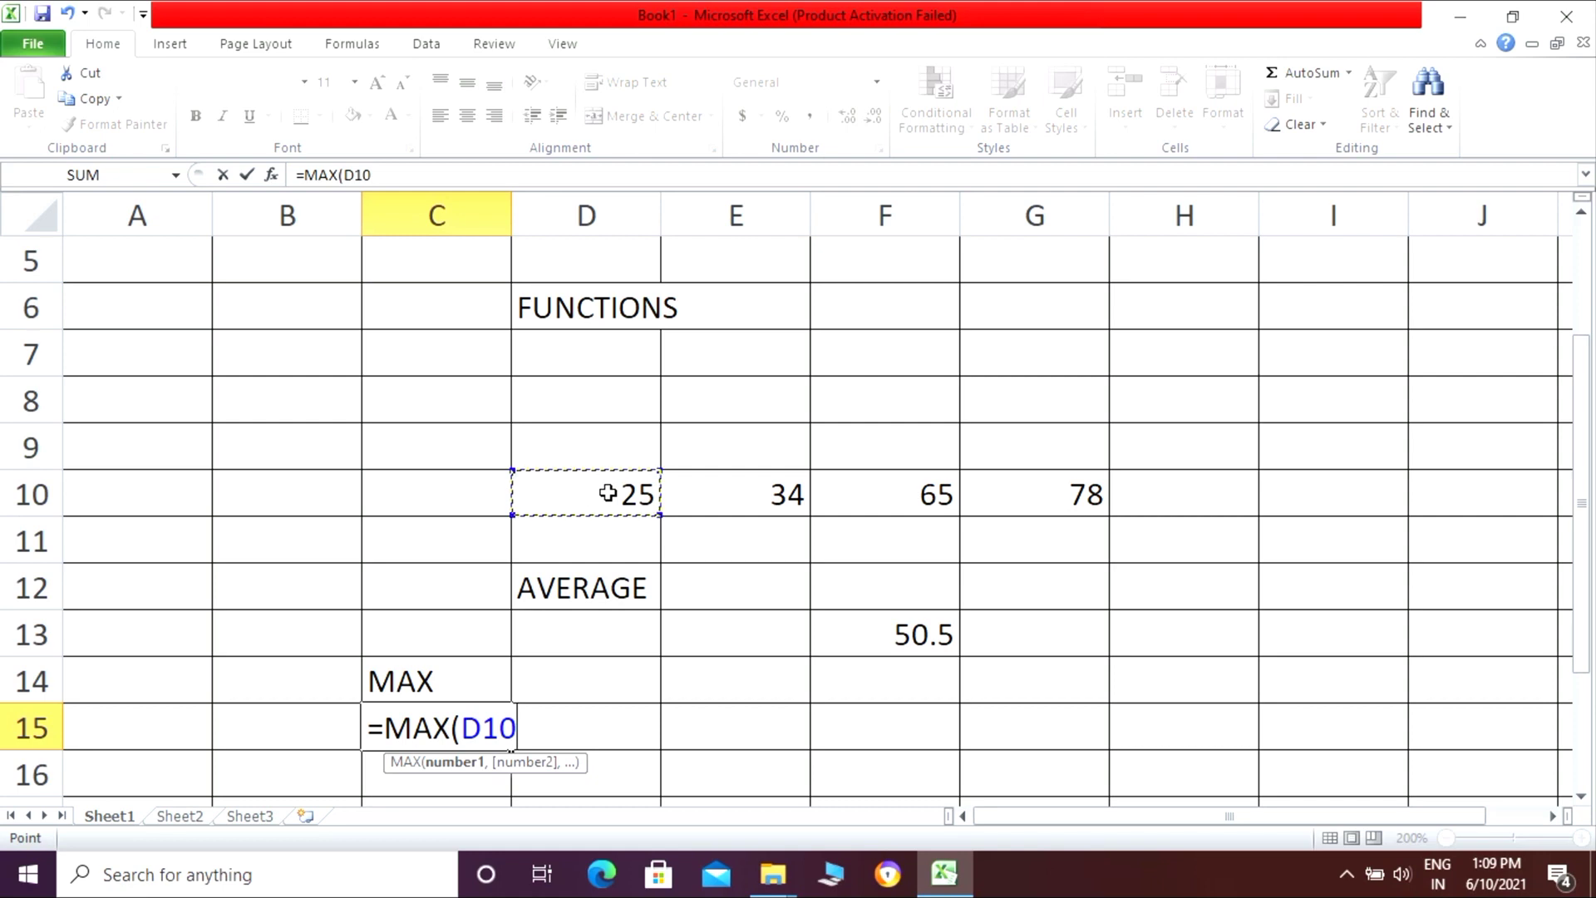
key("F8")
key("BackSpace")
key("BackSpace")
key("BackSpace")
left_click(1007, 495)
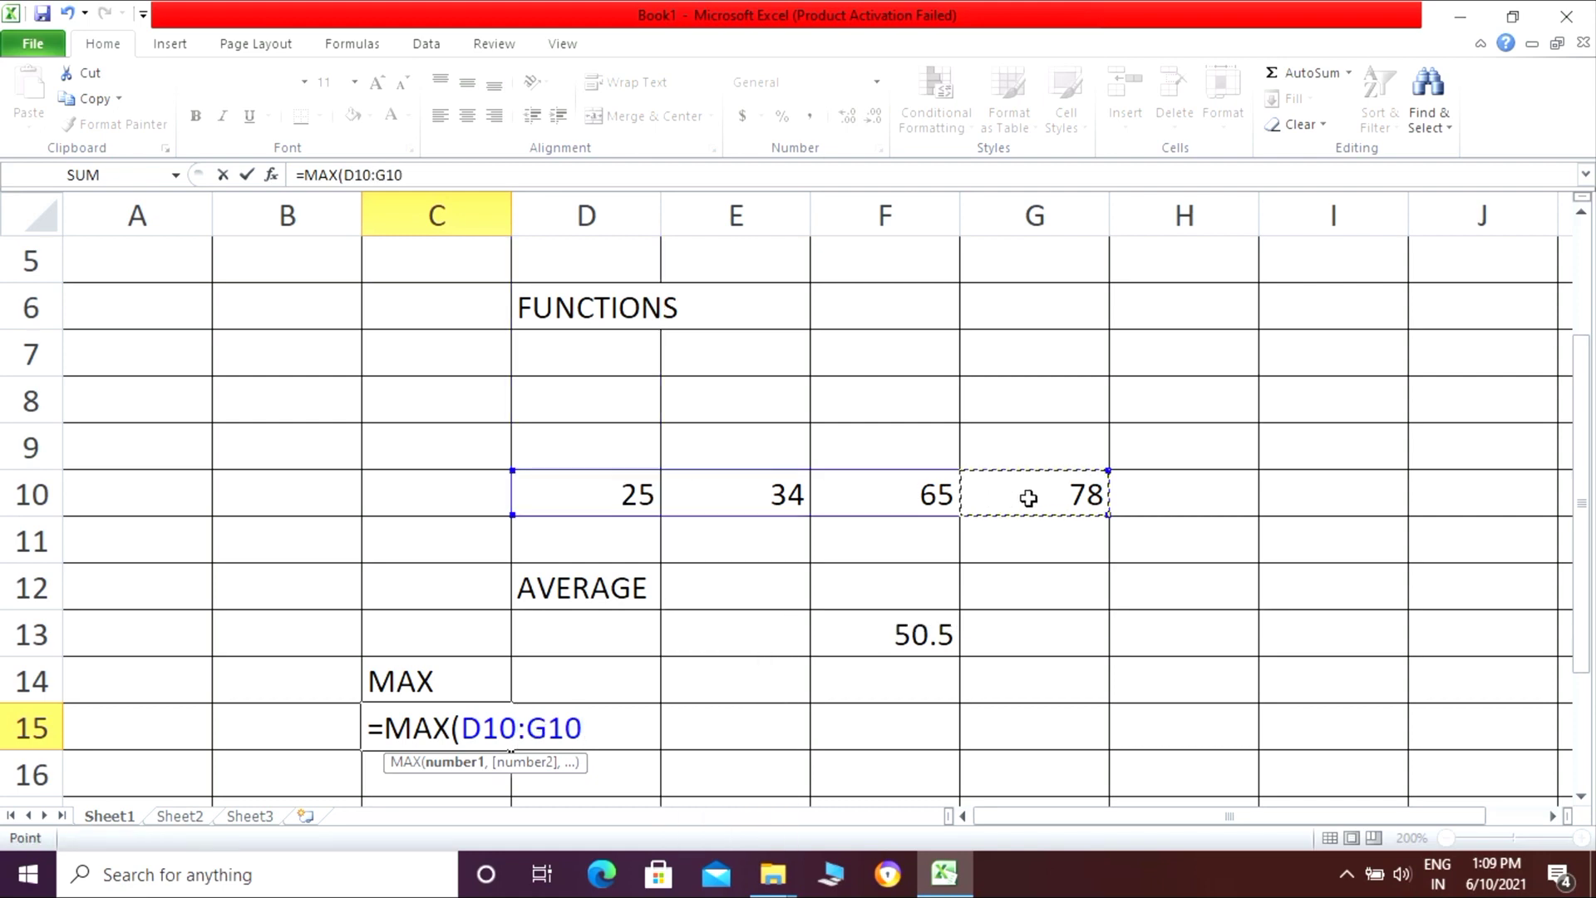
type(")")
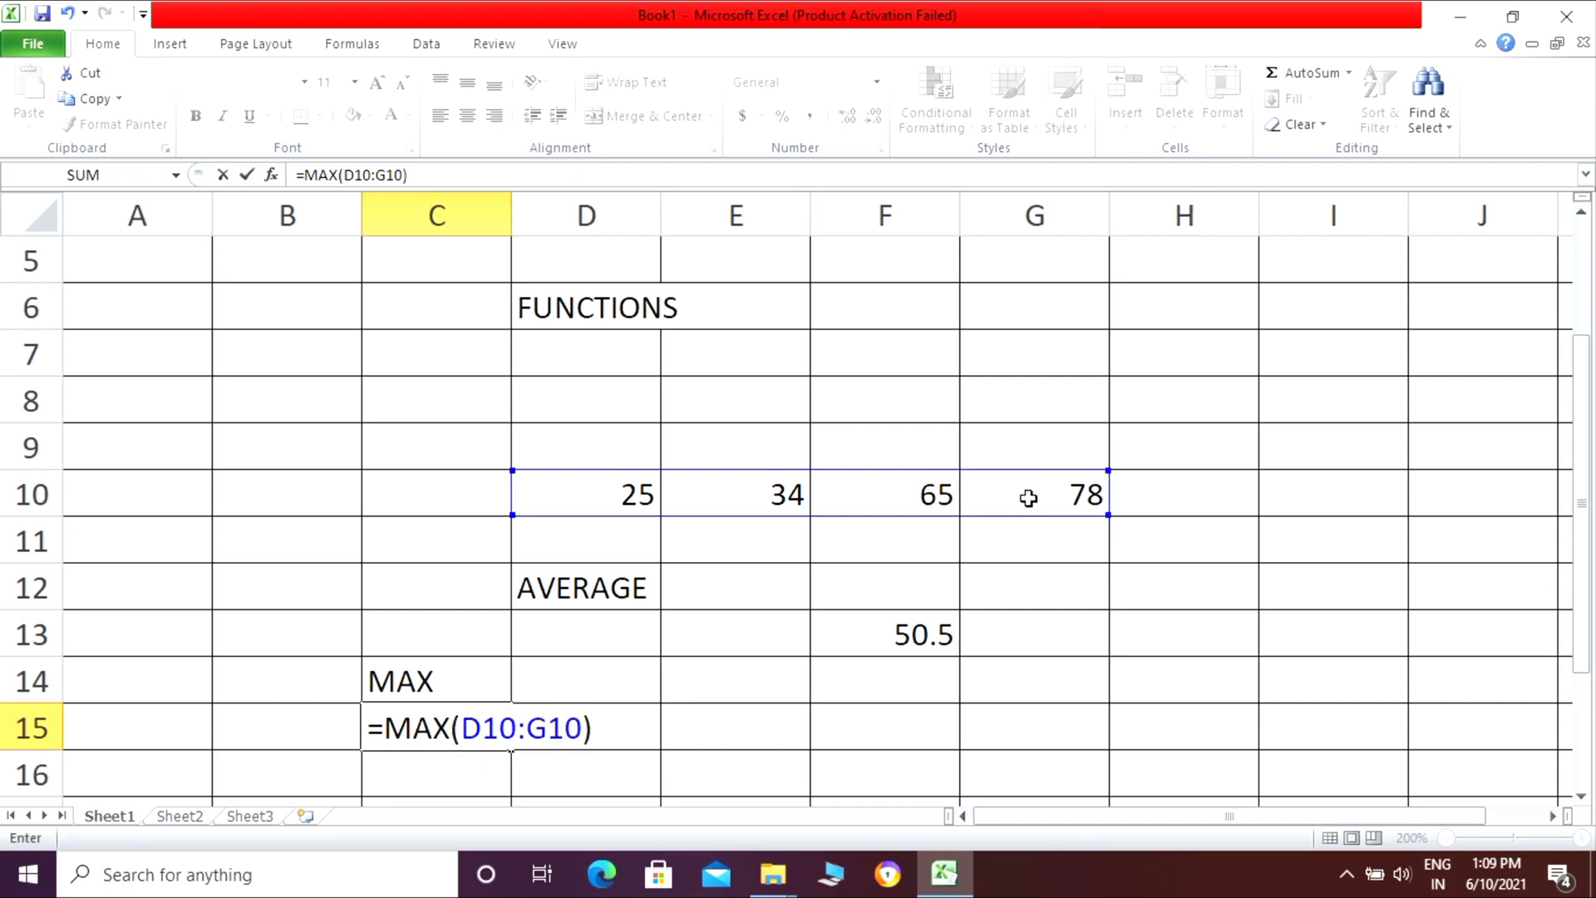
key("Return")
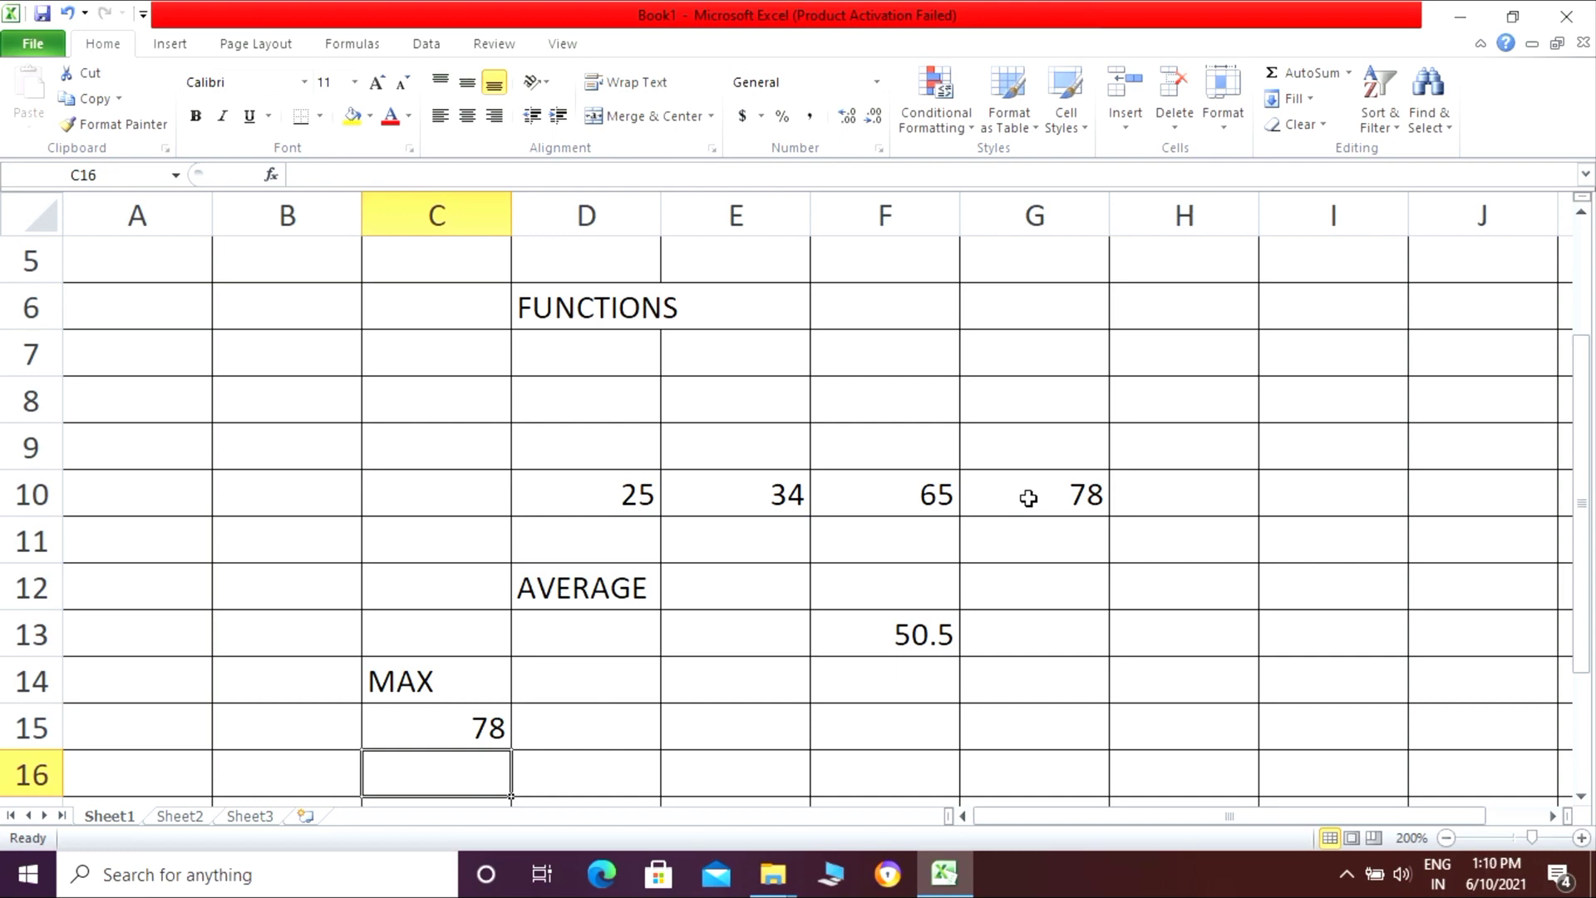
- Find the smallest number of the row 10 range in cell B9 with the formula =MIN(D10:G10)
left_click(288, 452)
type("=MIN")
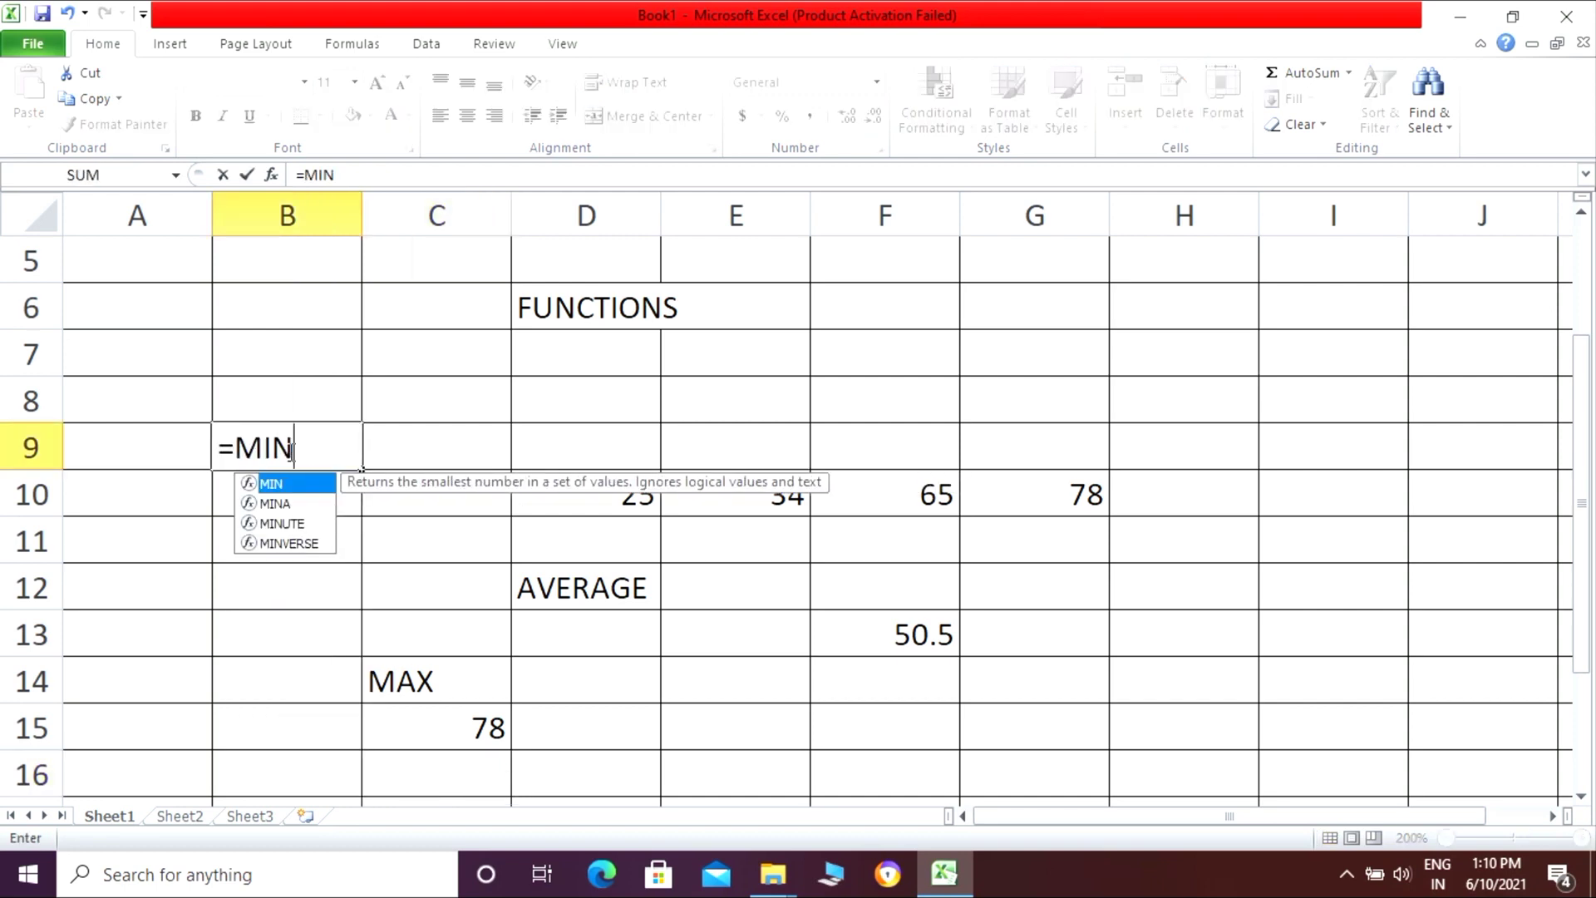
type("(")
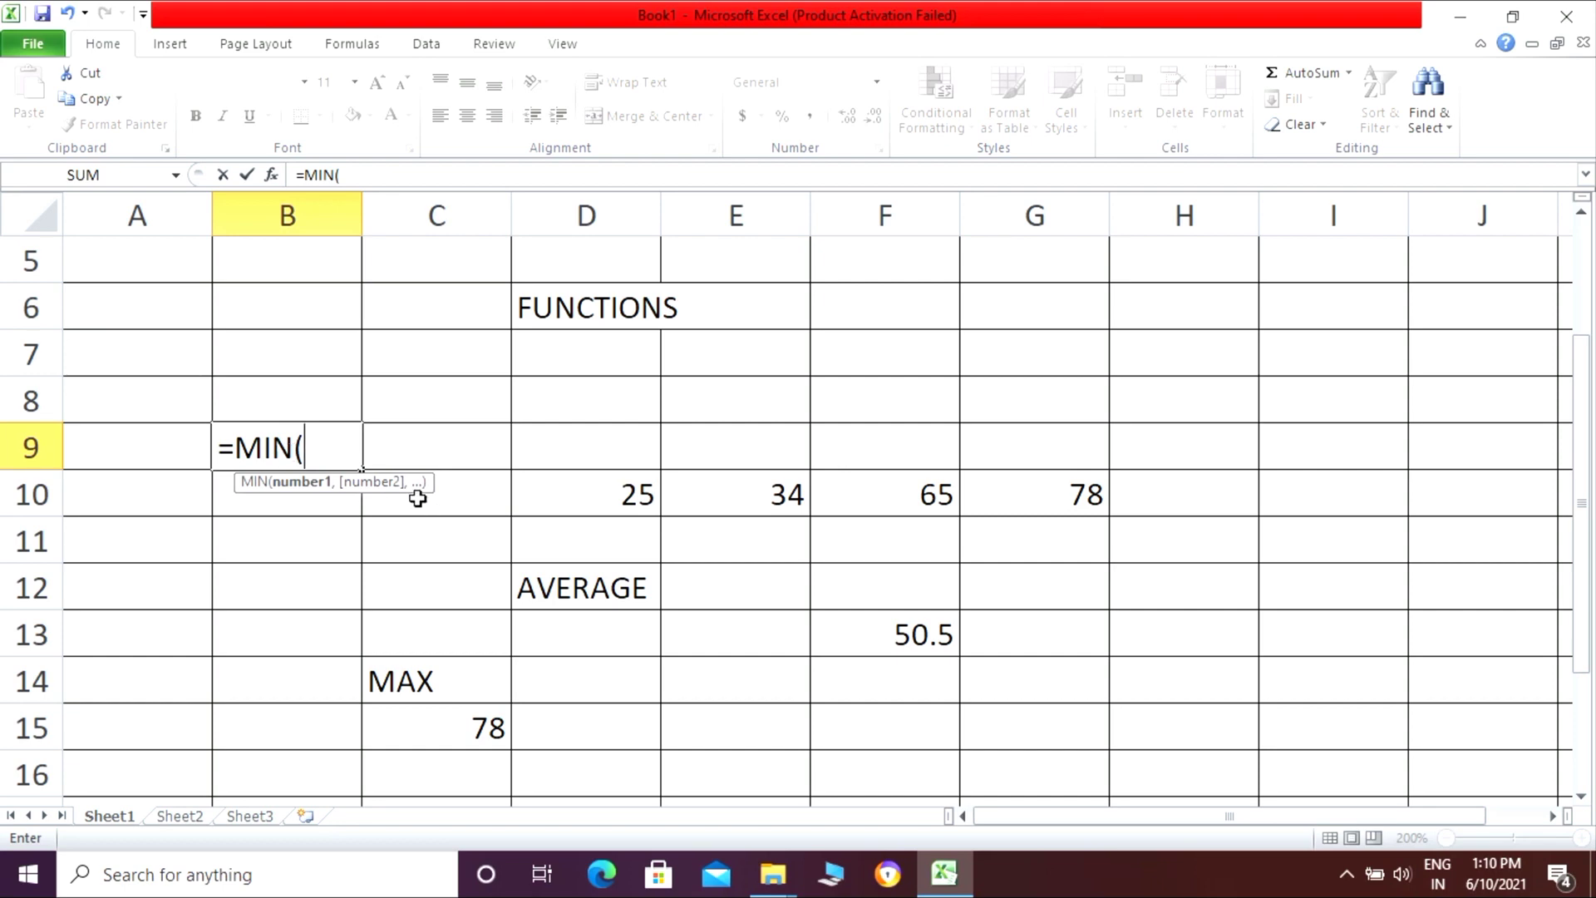
left_click(607, 497)
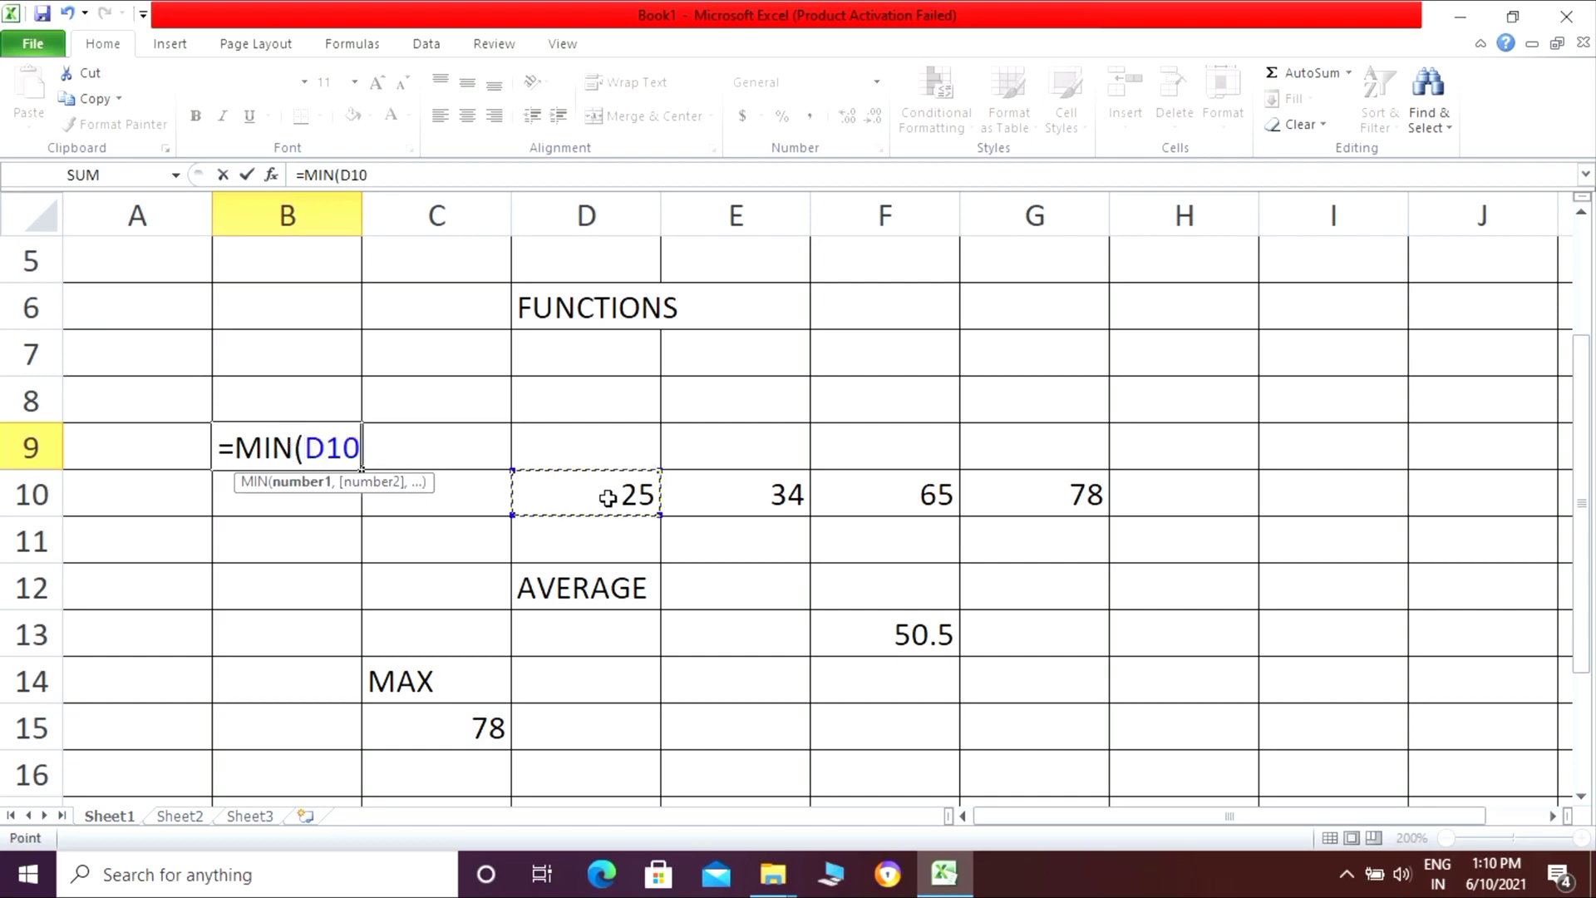
type(":")
key("BackSpace")
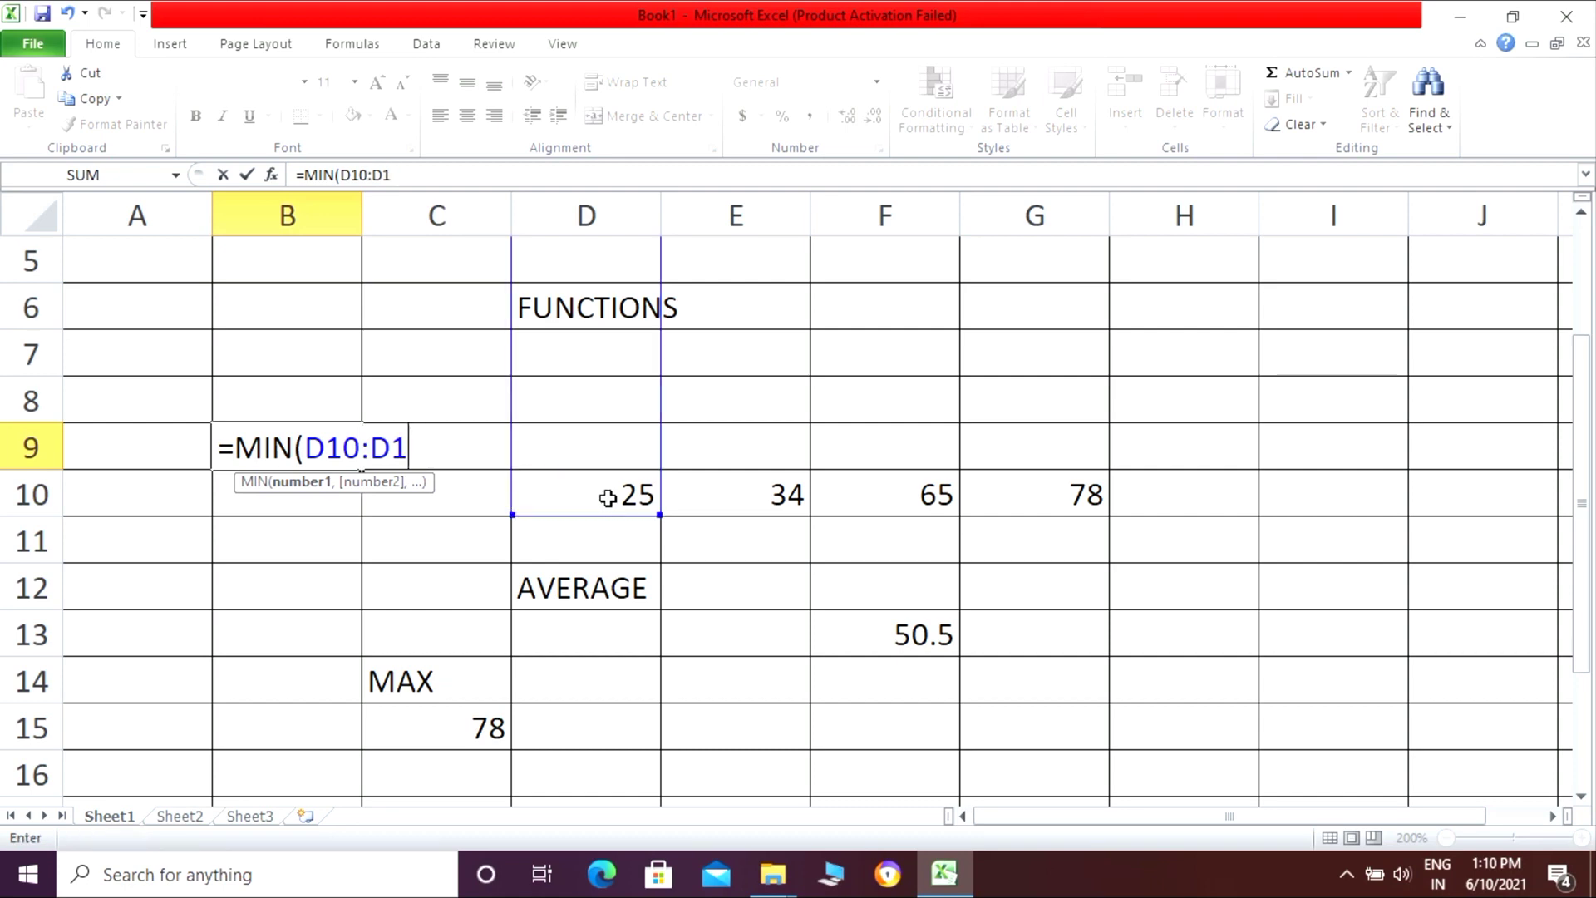
key("BackSpace")
key("BackSpace")
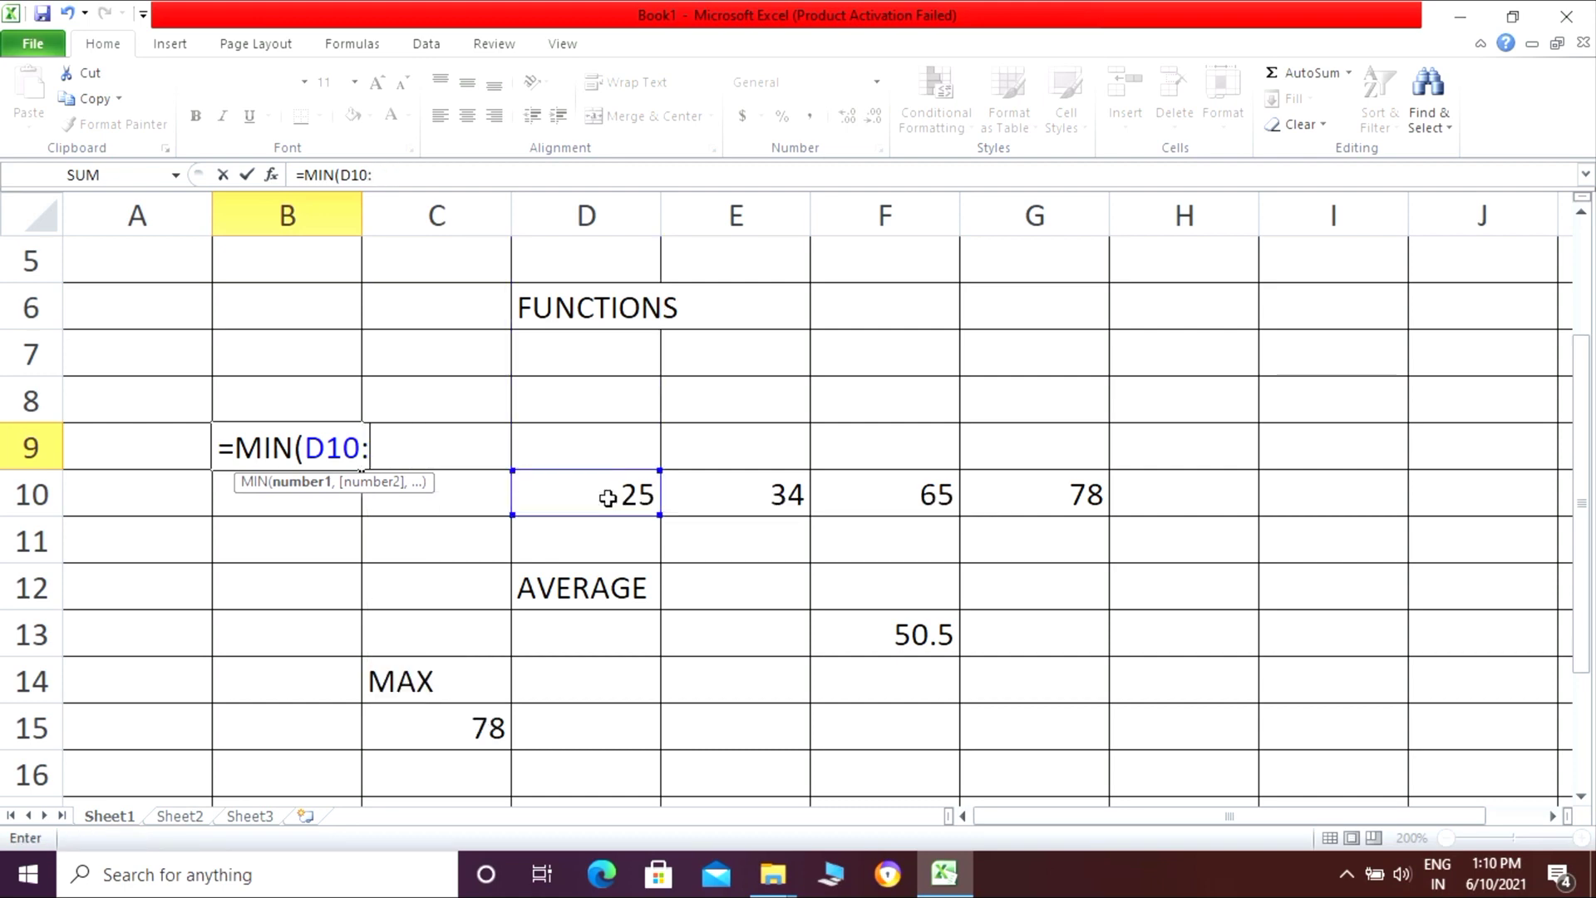
left_click(1083, 494)
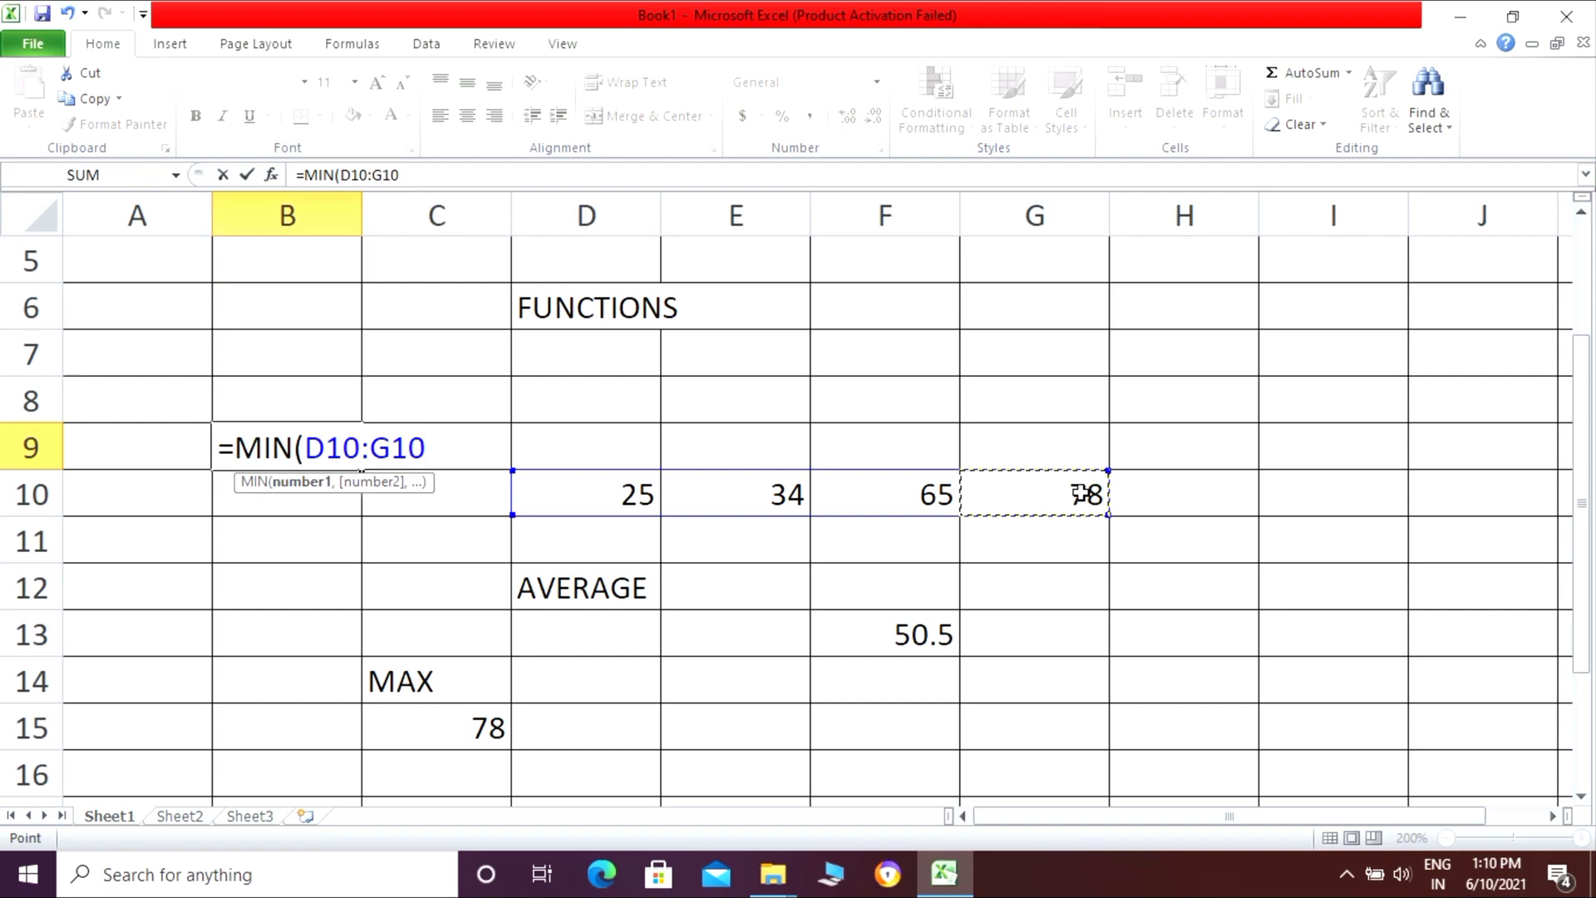
type(")")
key("Return")
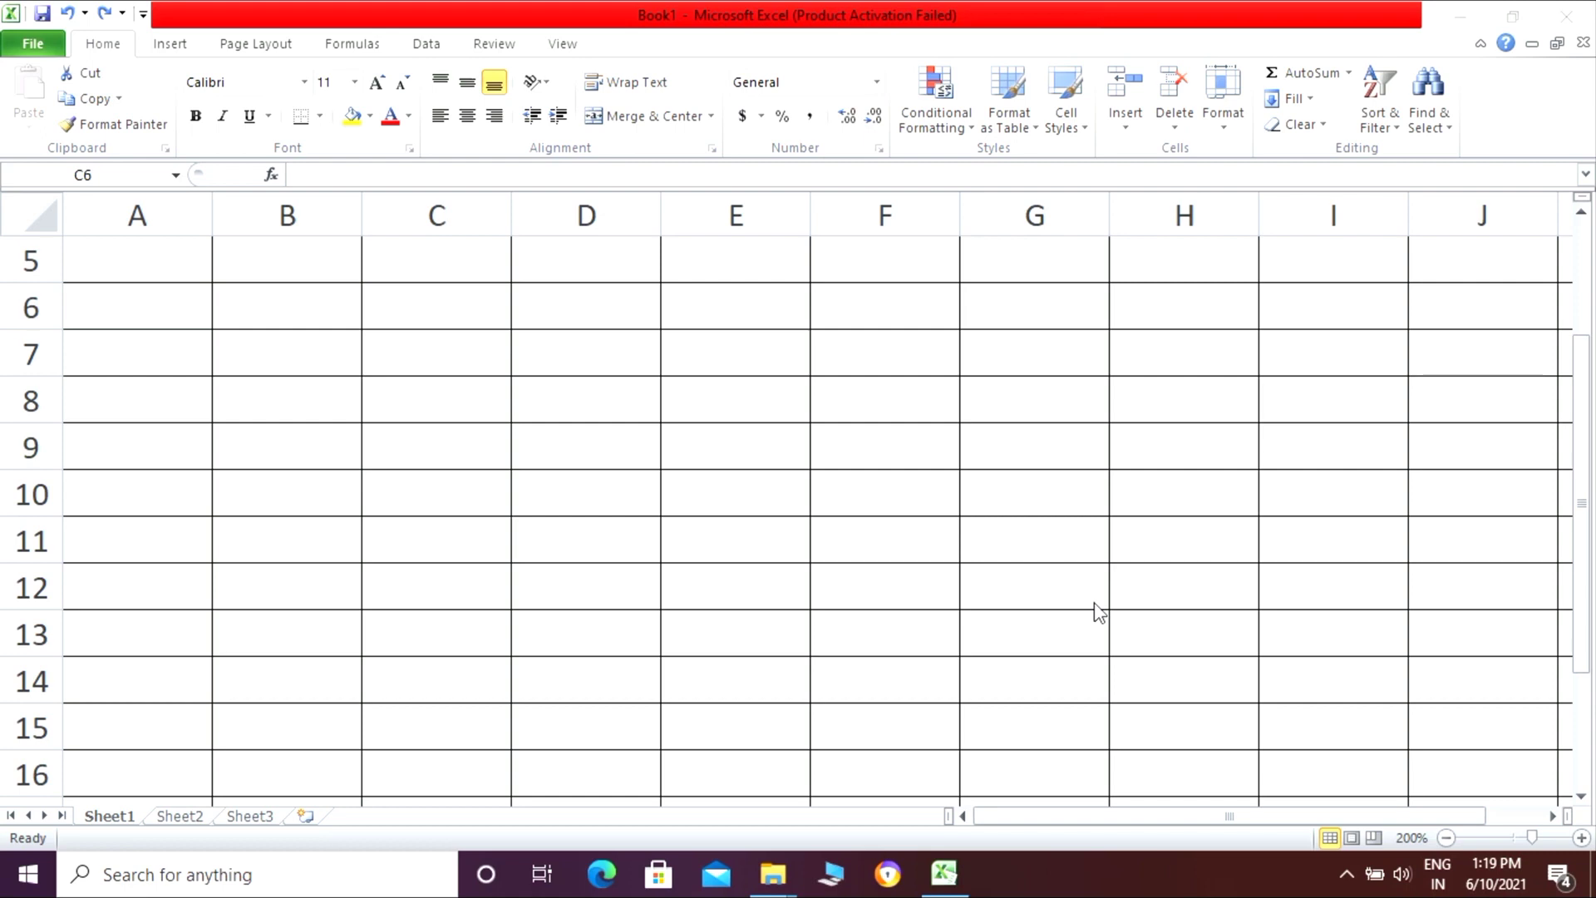
- Enter the title "MARK LIS BATCH 2001" in cell C6 of the empty sheet
left_click(542, 309)
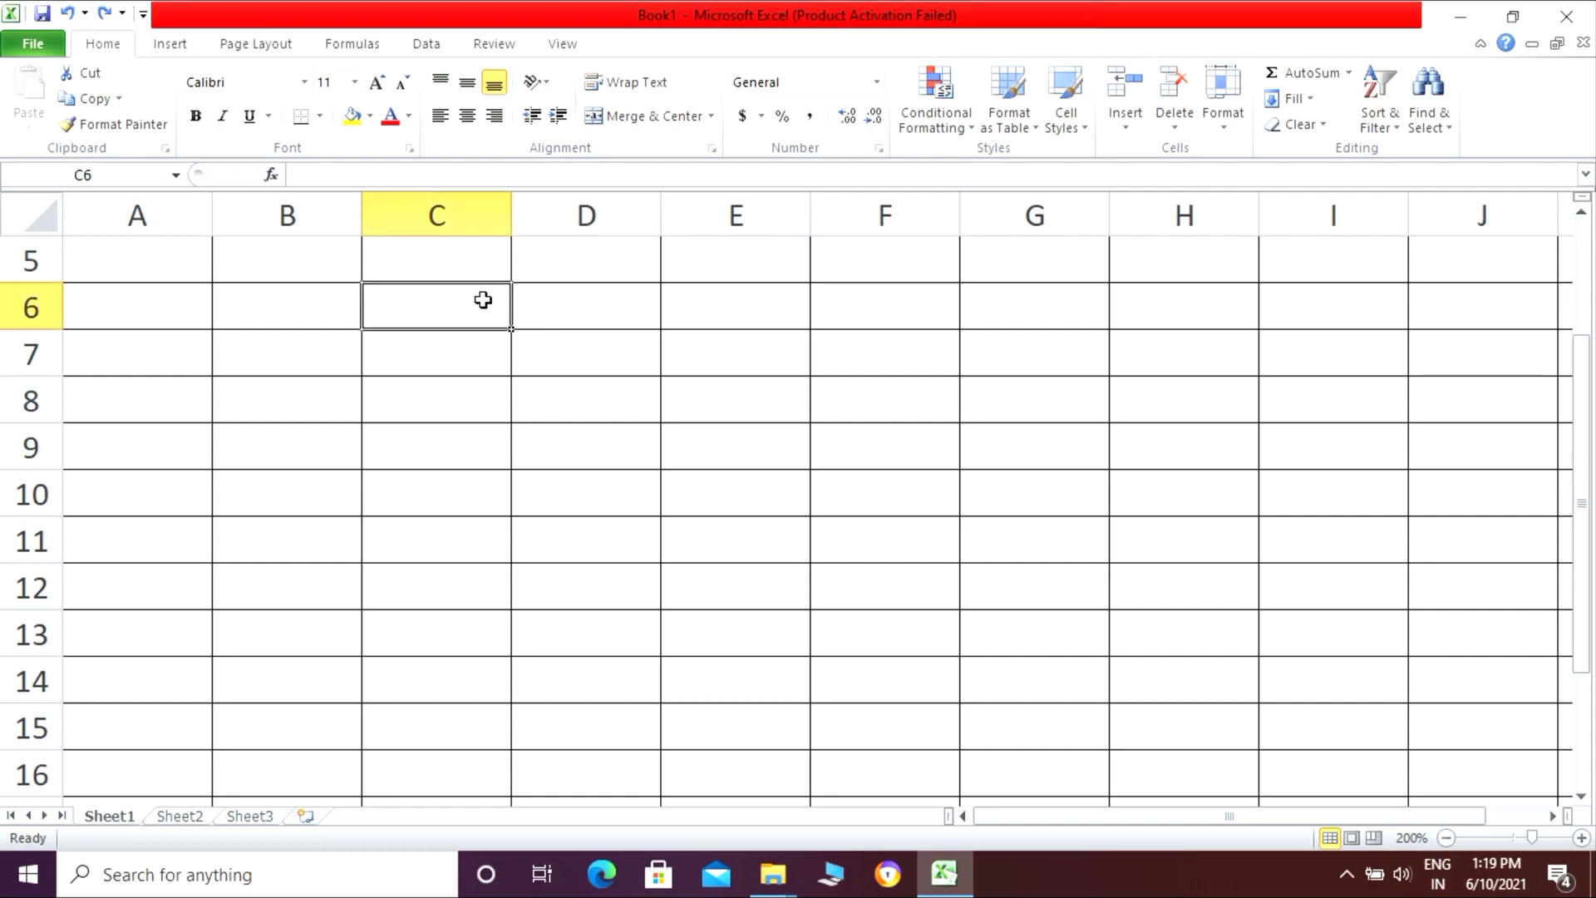
type("M")
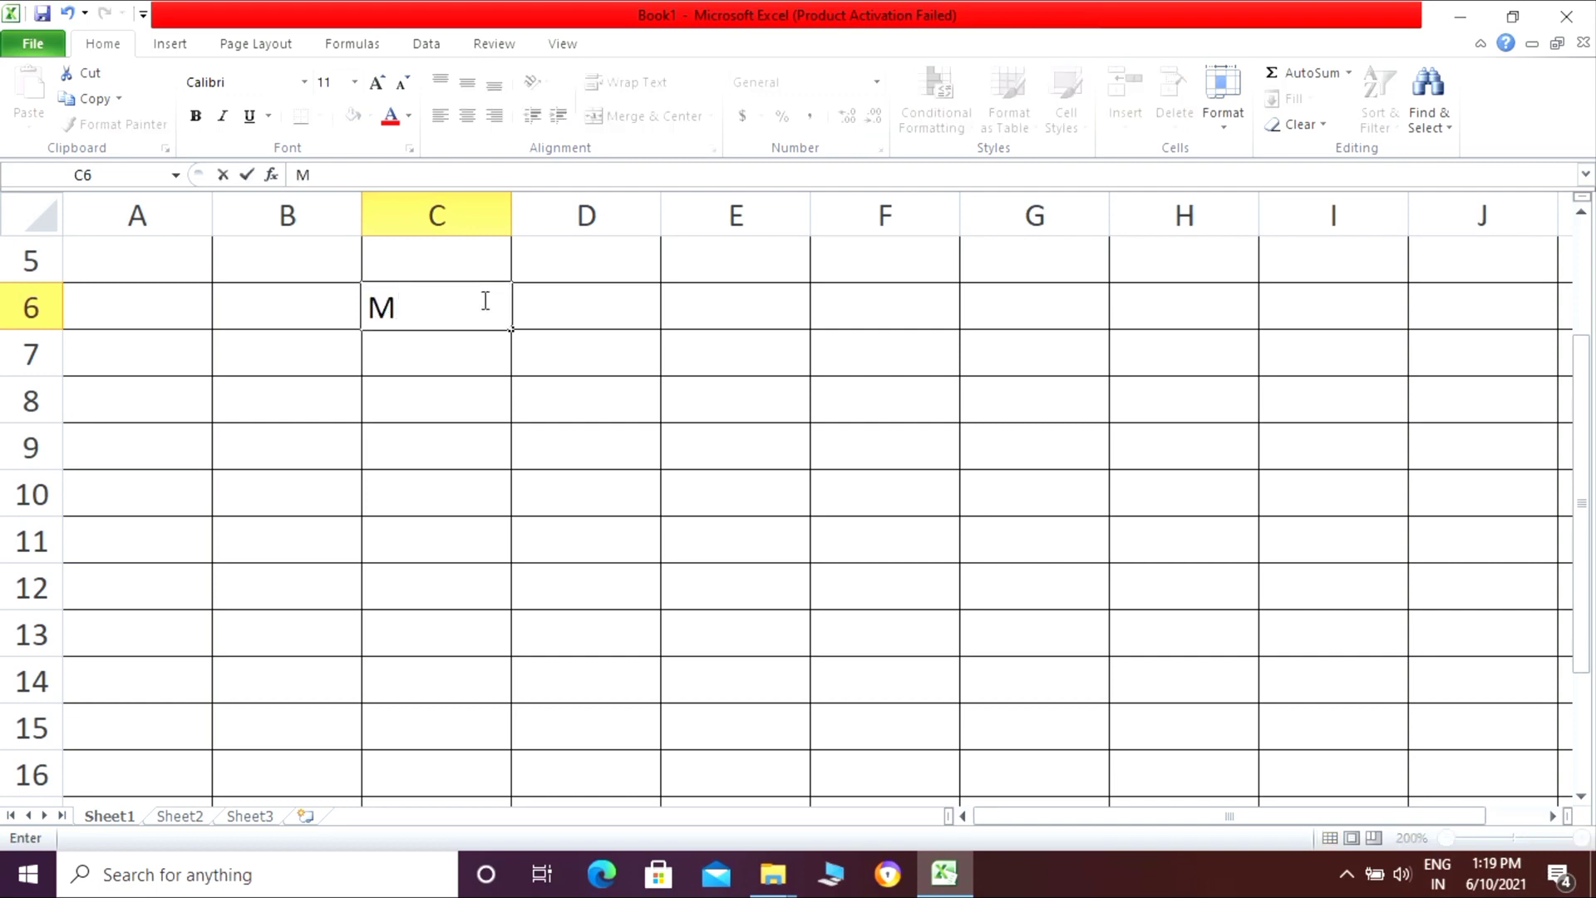
type("ARK LIS BATCH")
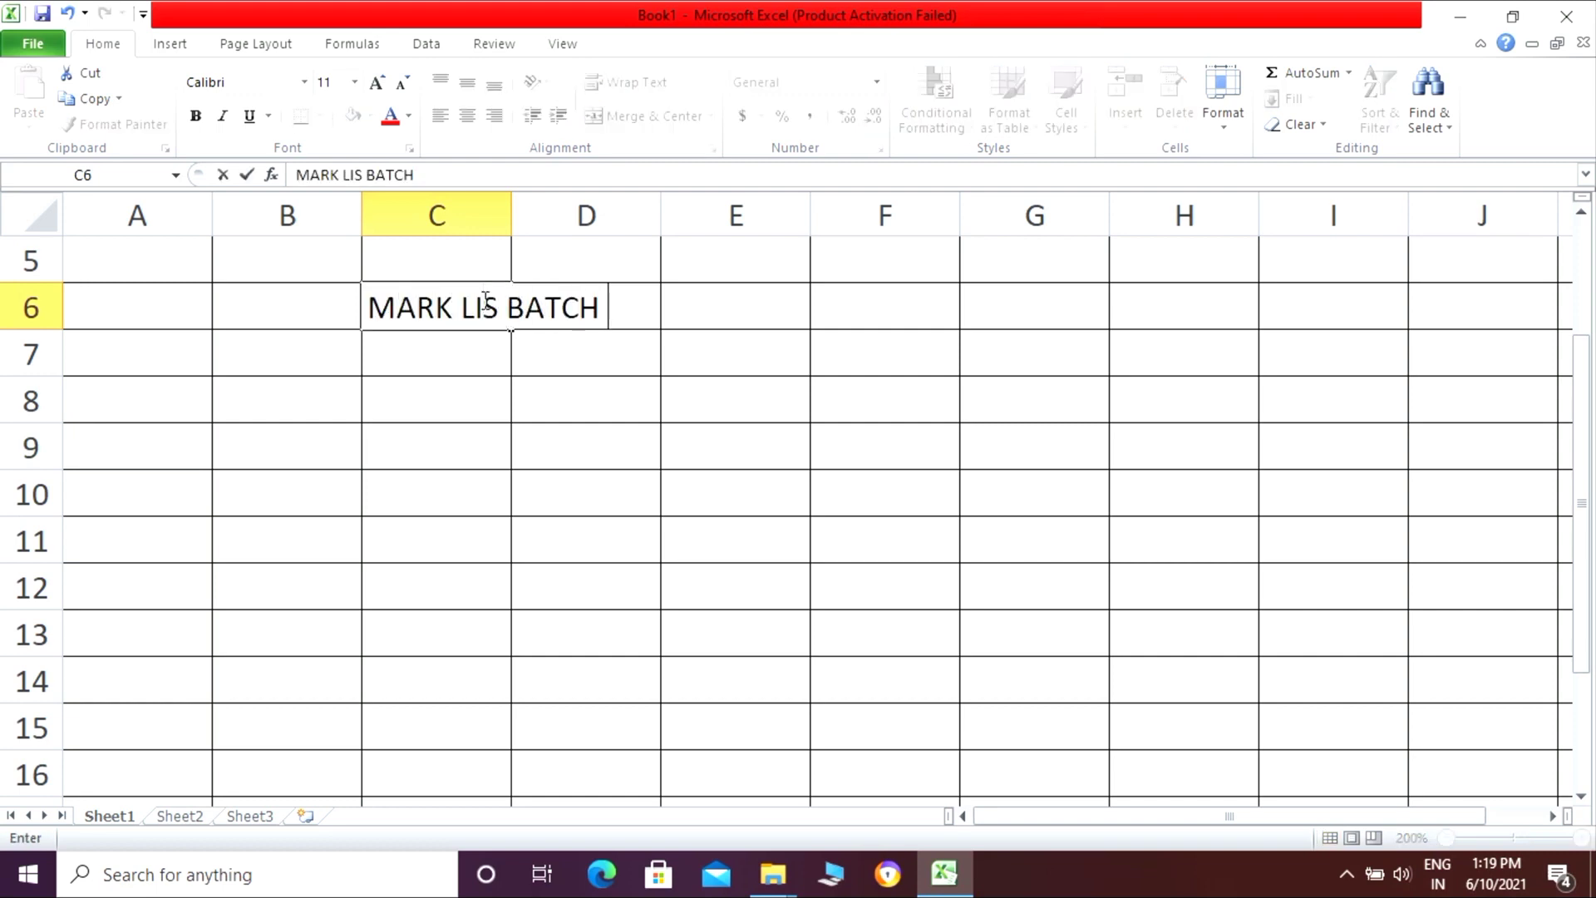
type(" 2001")
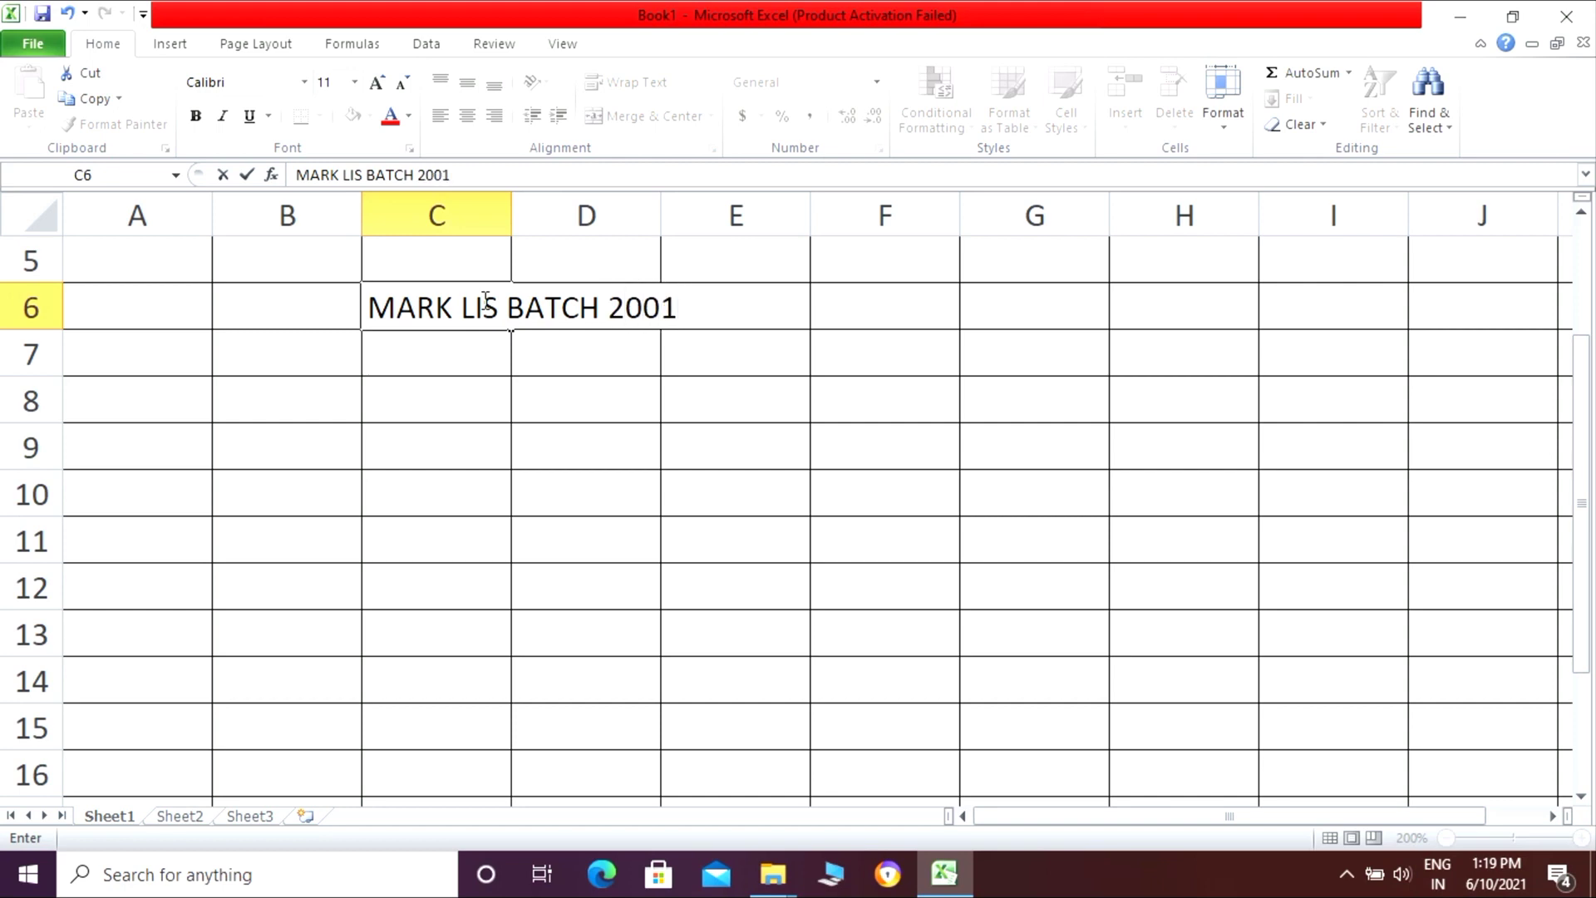
left_click(456, 344)
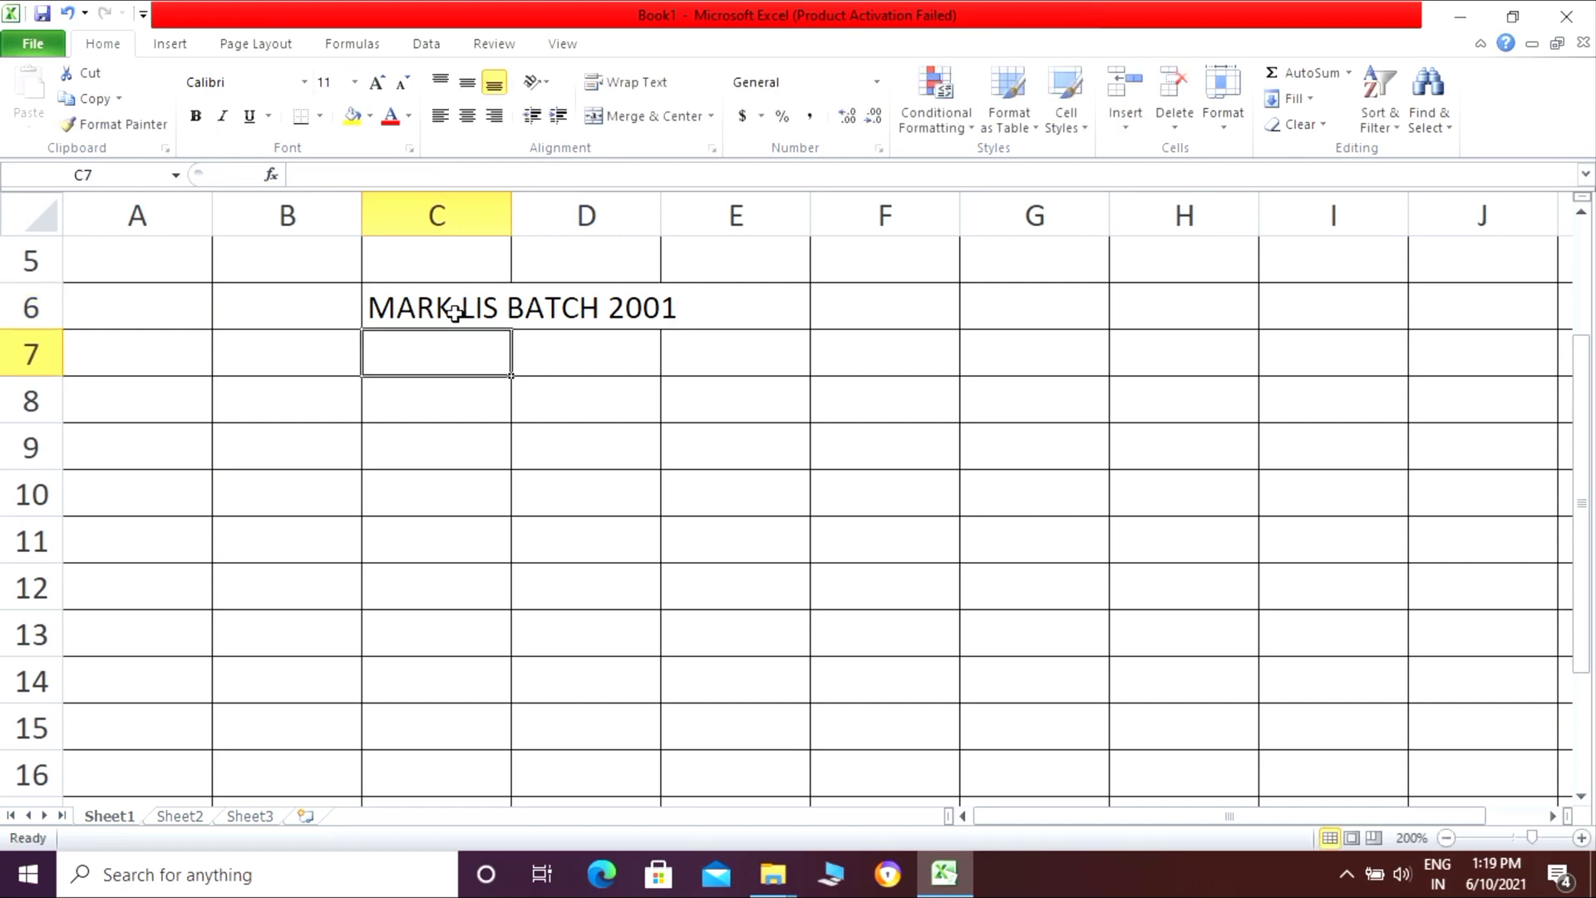
- Merge and center the title across cells C6 to G6 and set its font to Times New Roman
left_click(454, 311)
left_click_drag(454, 310, 980, 306)
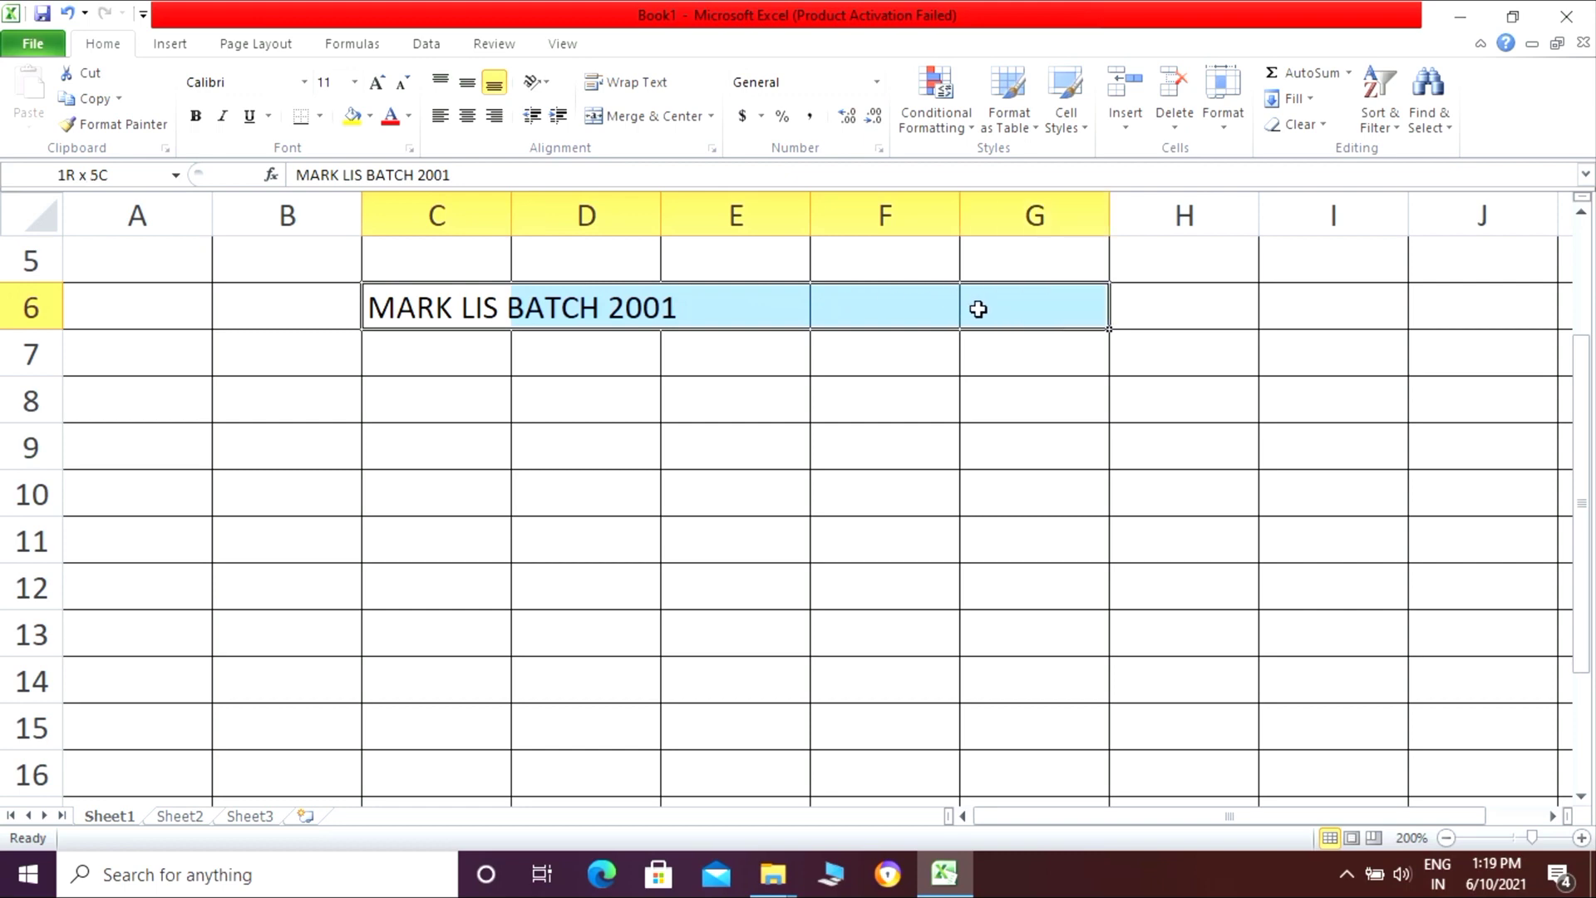
left_click(641, 120)
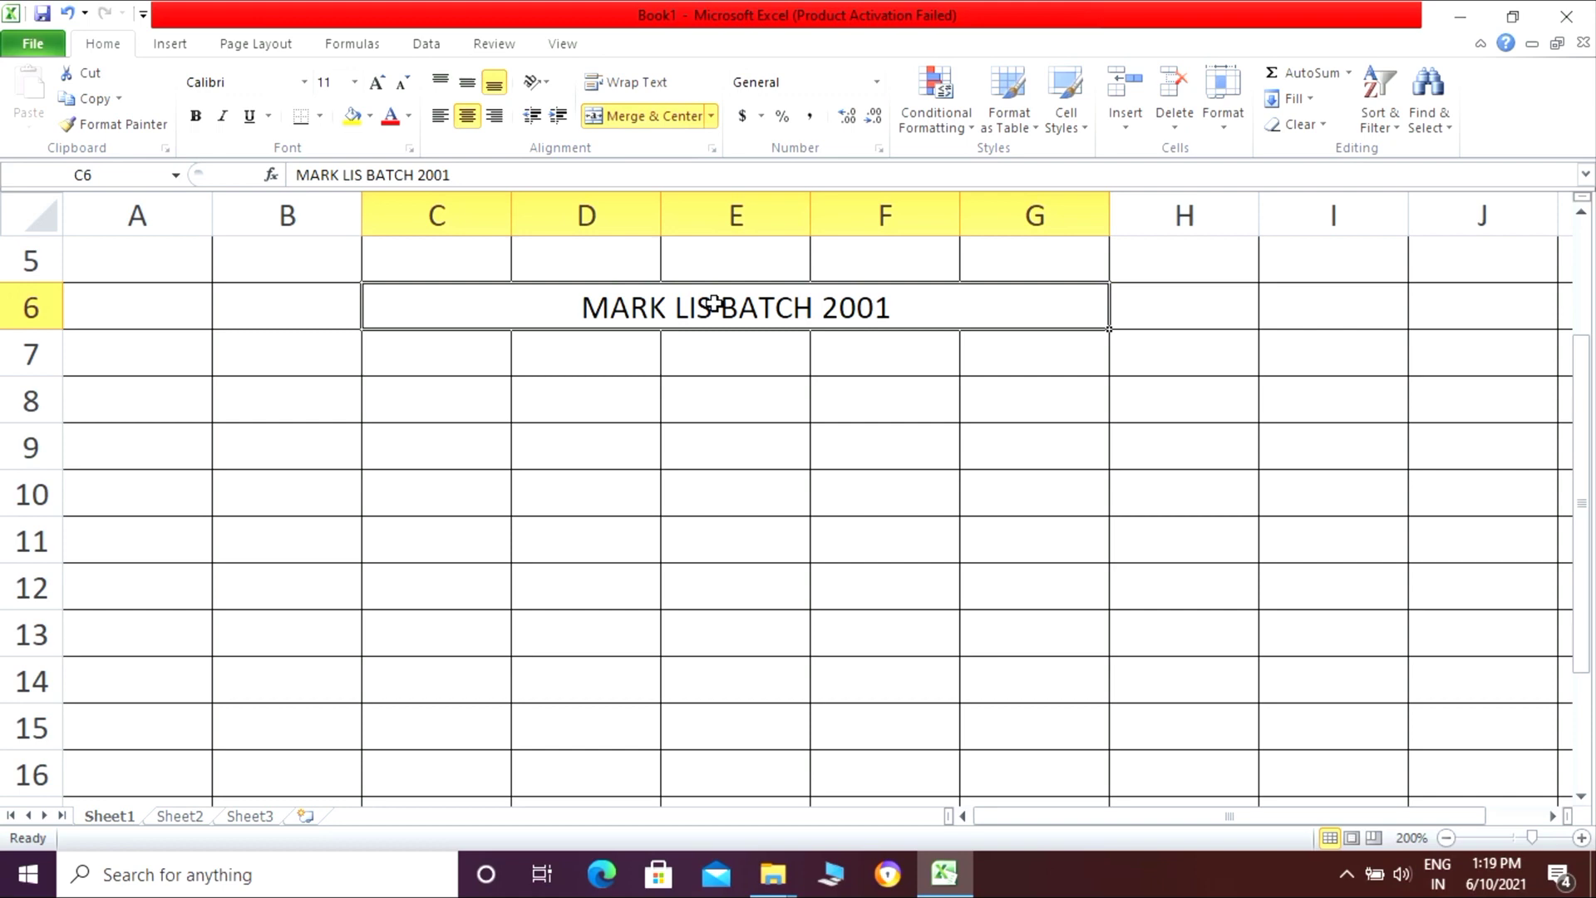
left_click(261, 82)
type("Times New Roman")
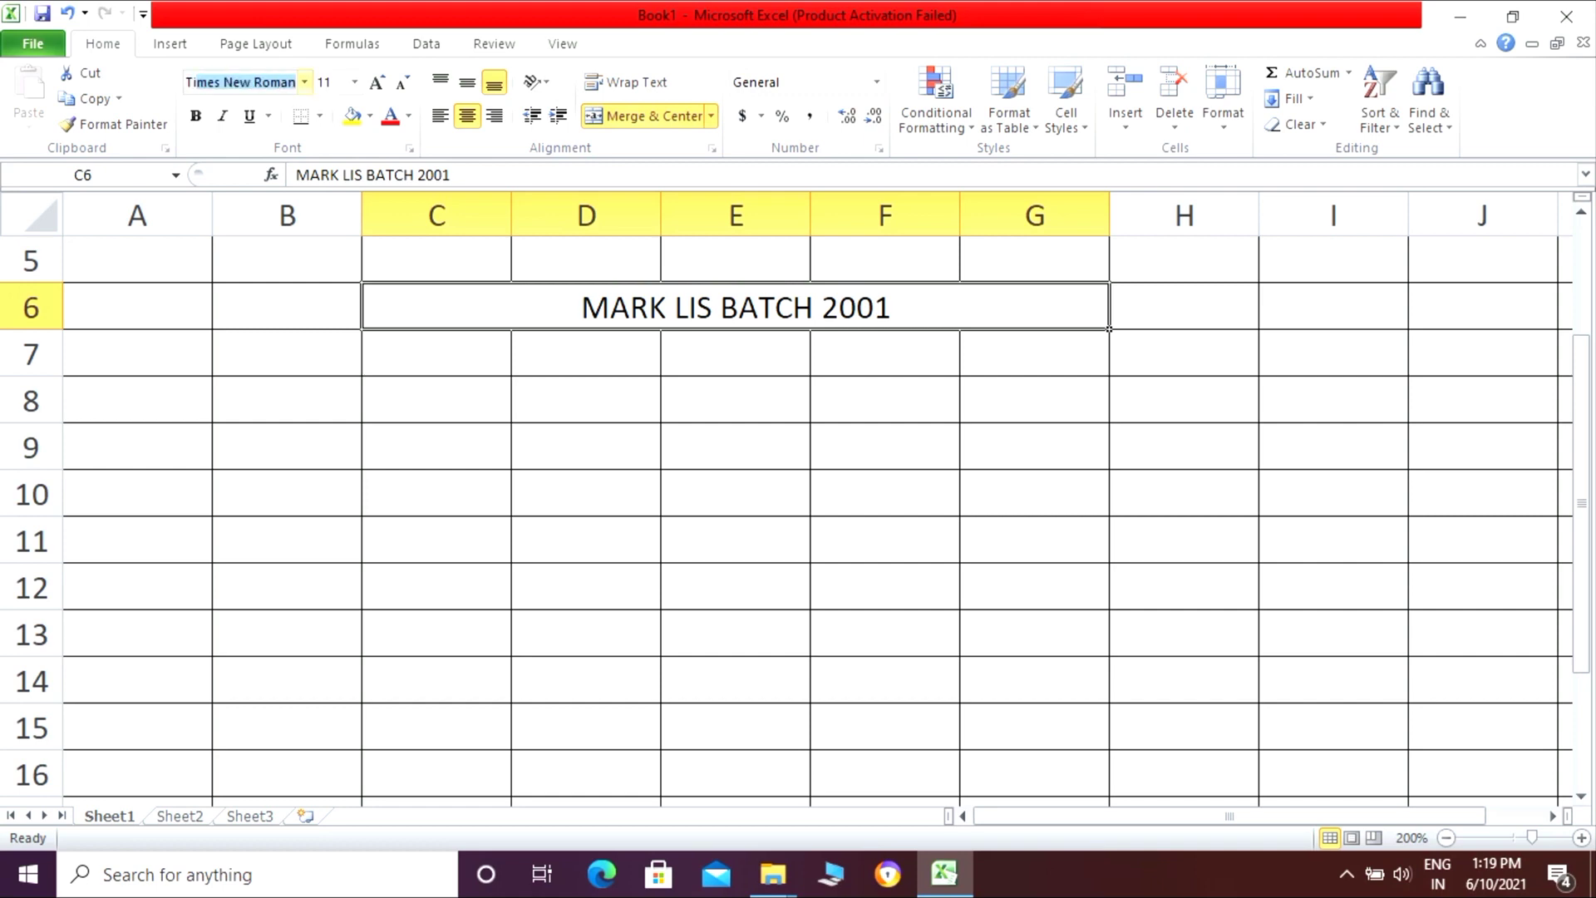
key("Return")
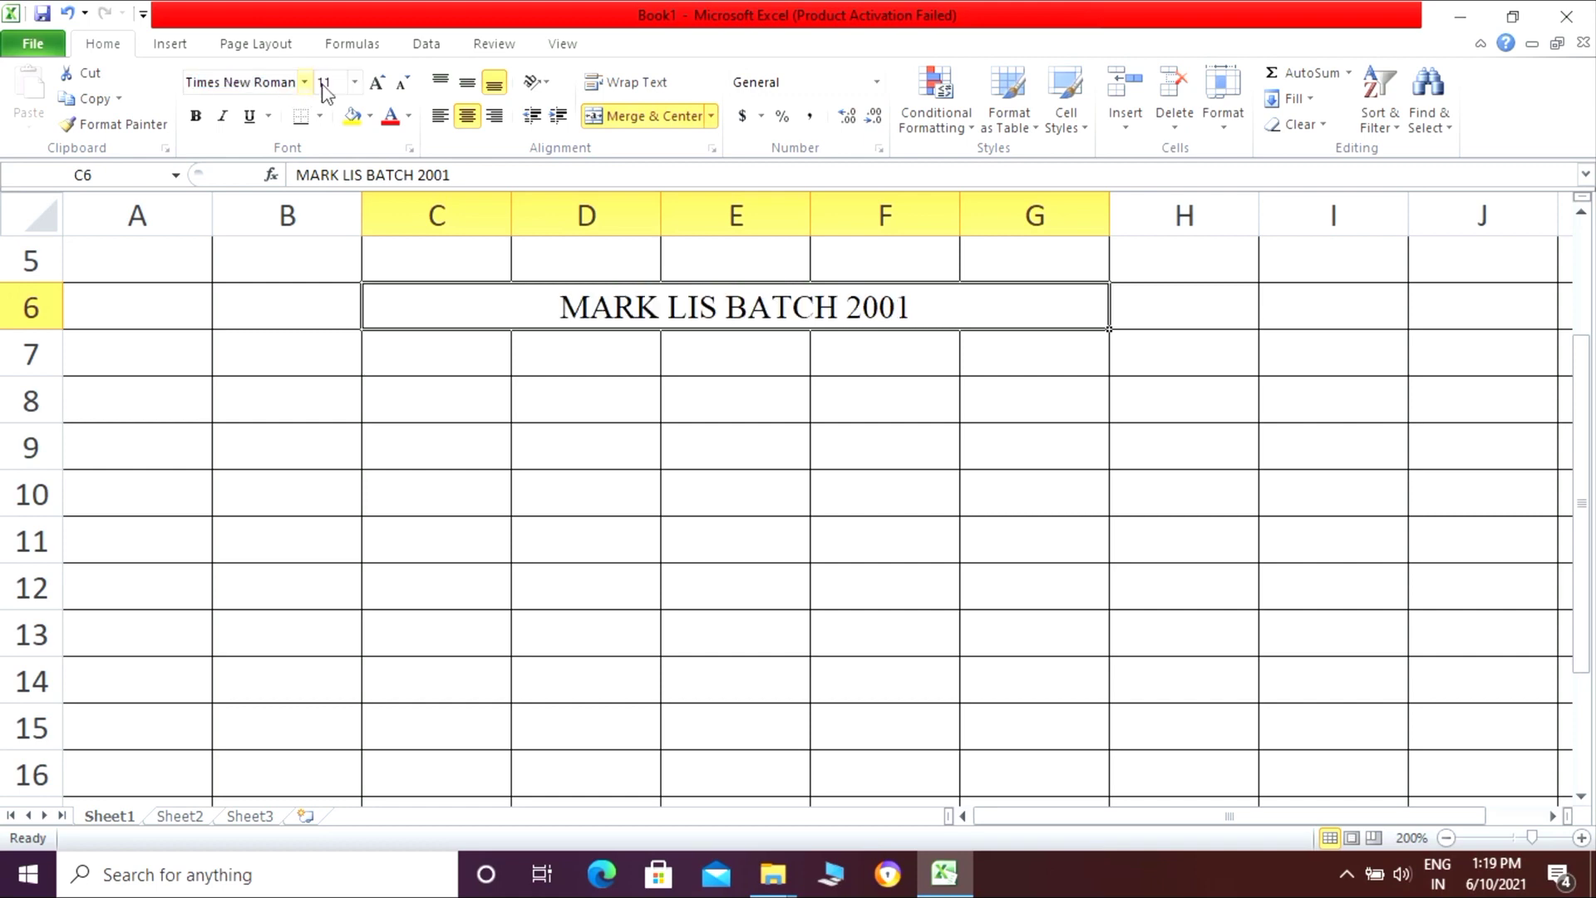
- Format the merged title in row 6 with font size 15, bold and red text
left_click(323, 83)
type("15")
left_click(198, 118)
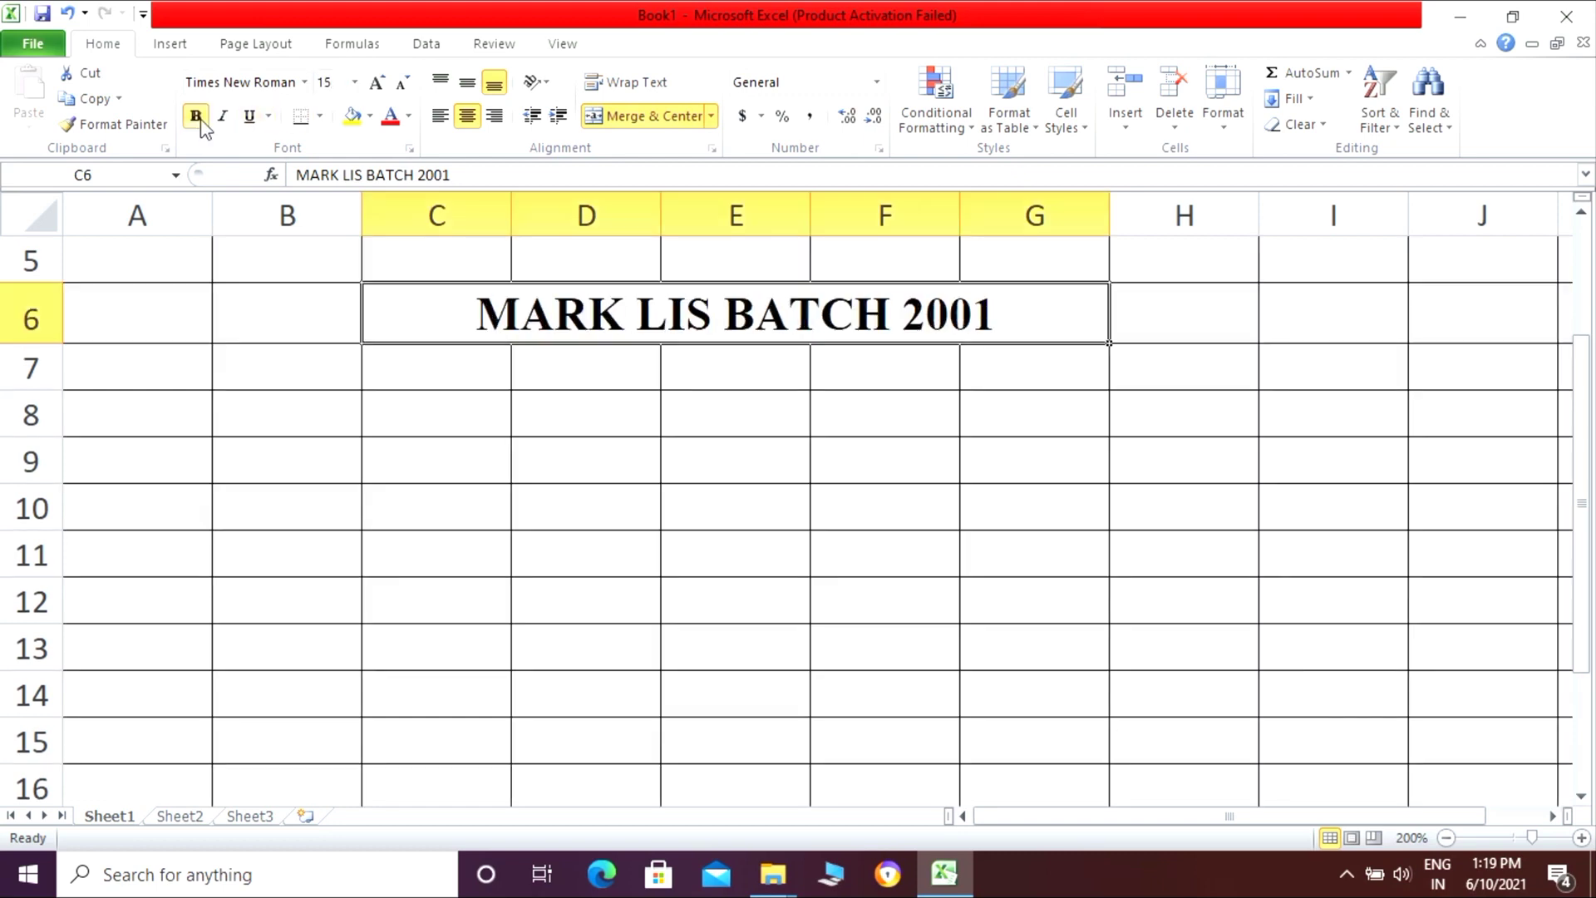
left_click(387, 117)
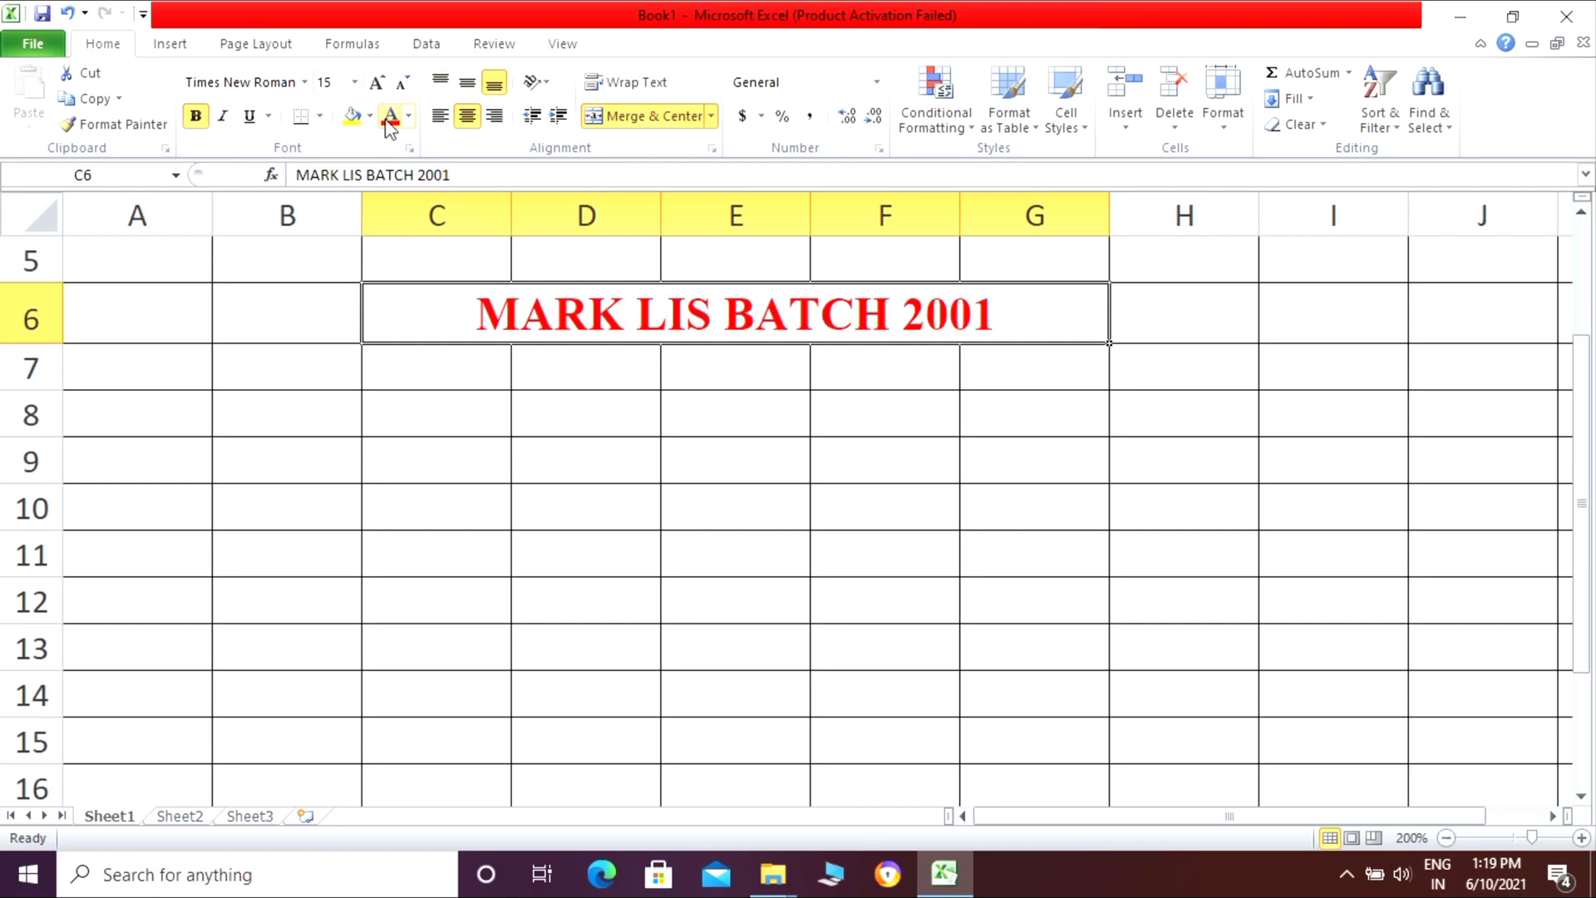
- Enter the column headers SI NO., NAME, M1, M2, M3 and TOTAL in cells C7 to H7
left_click(452, 376)
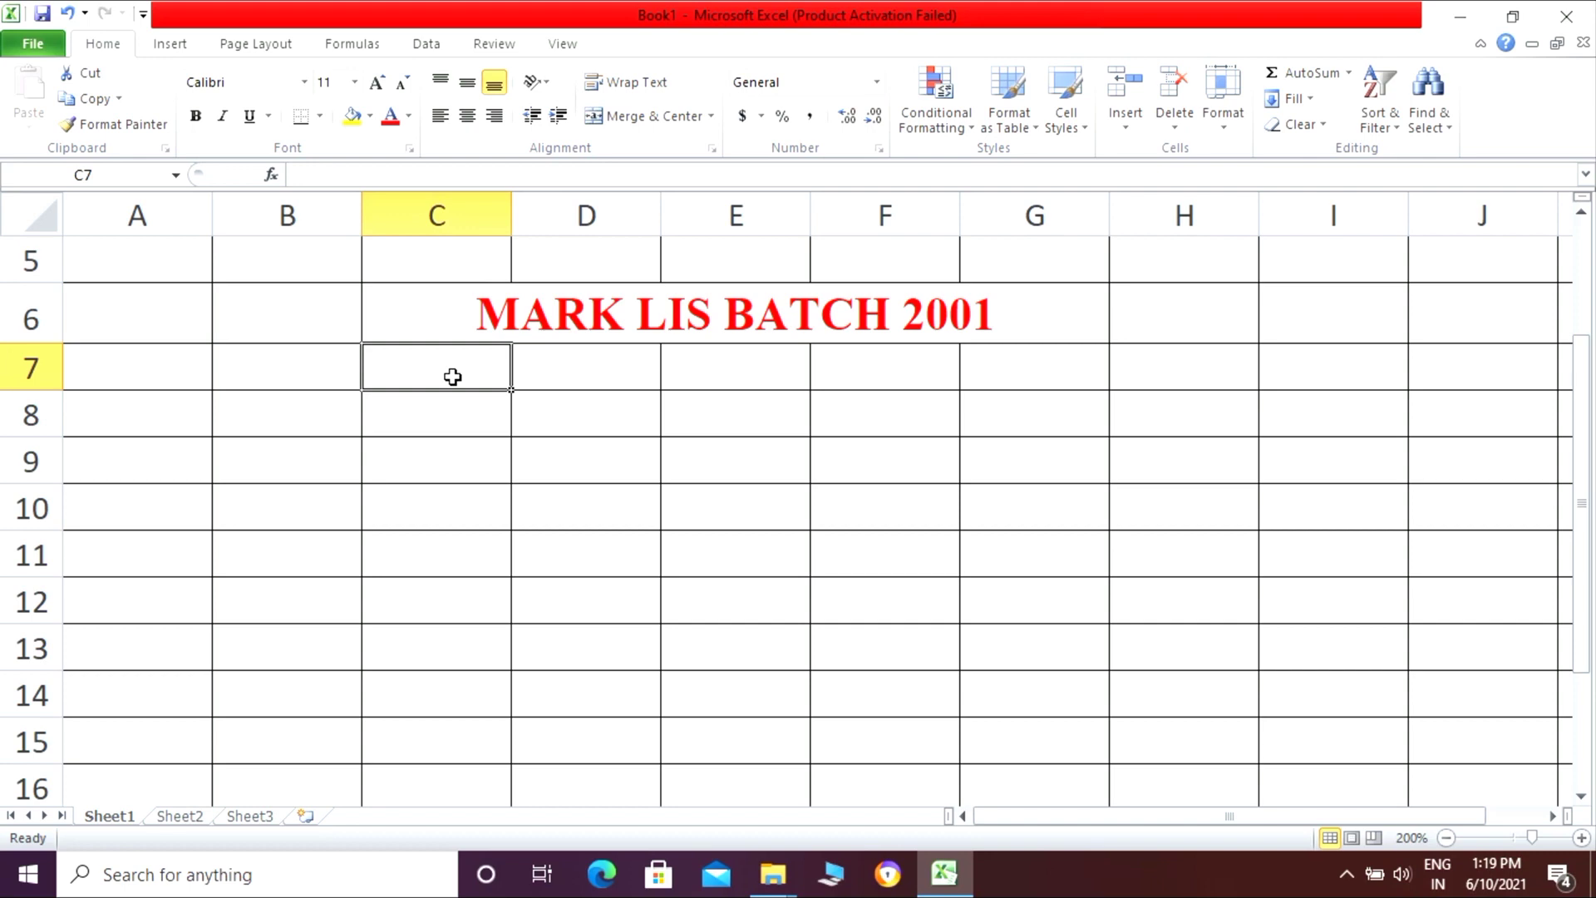
type("SI NO")
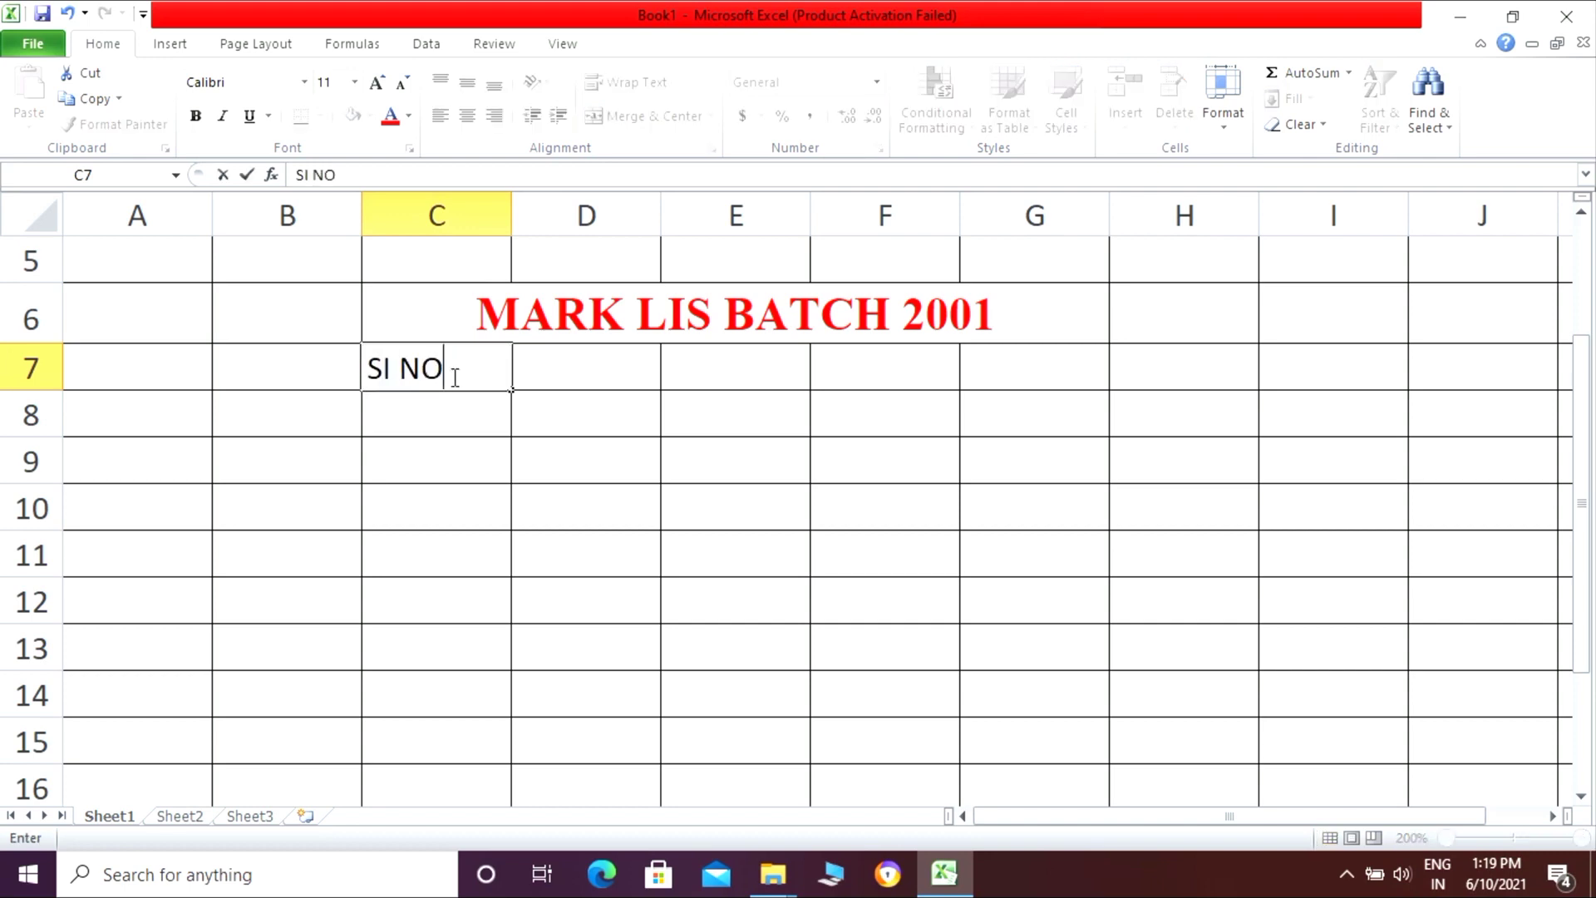
type(".")
key("Tab")
type("NAME")
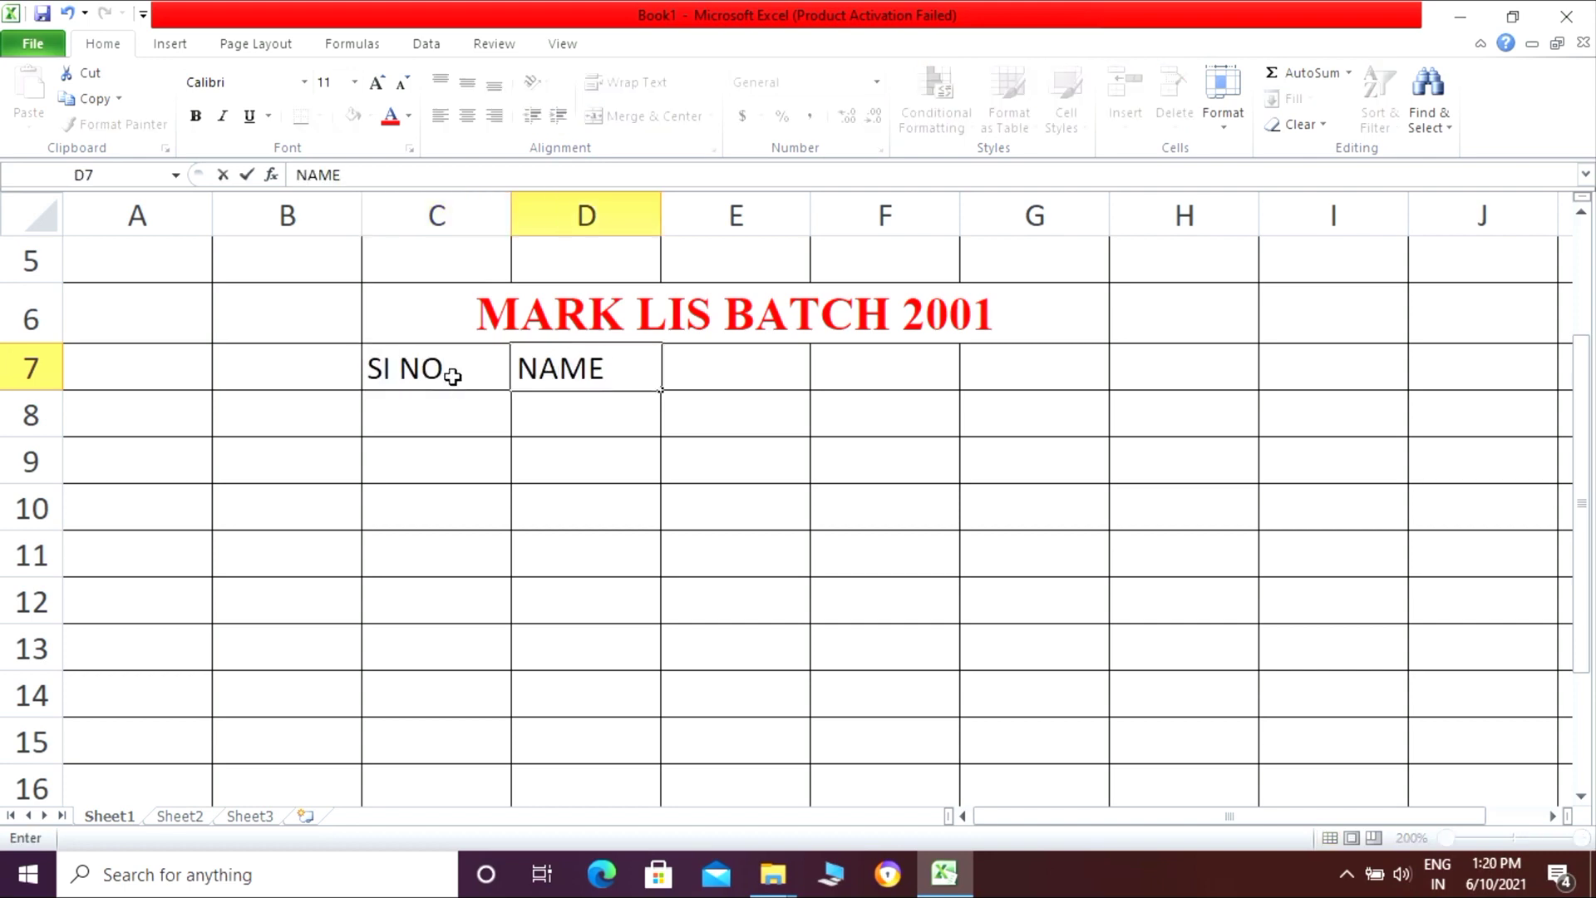
key("Tab")
type("M1")
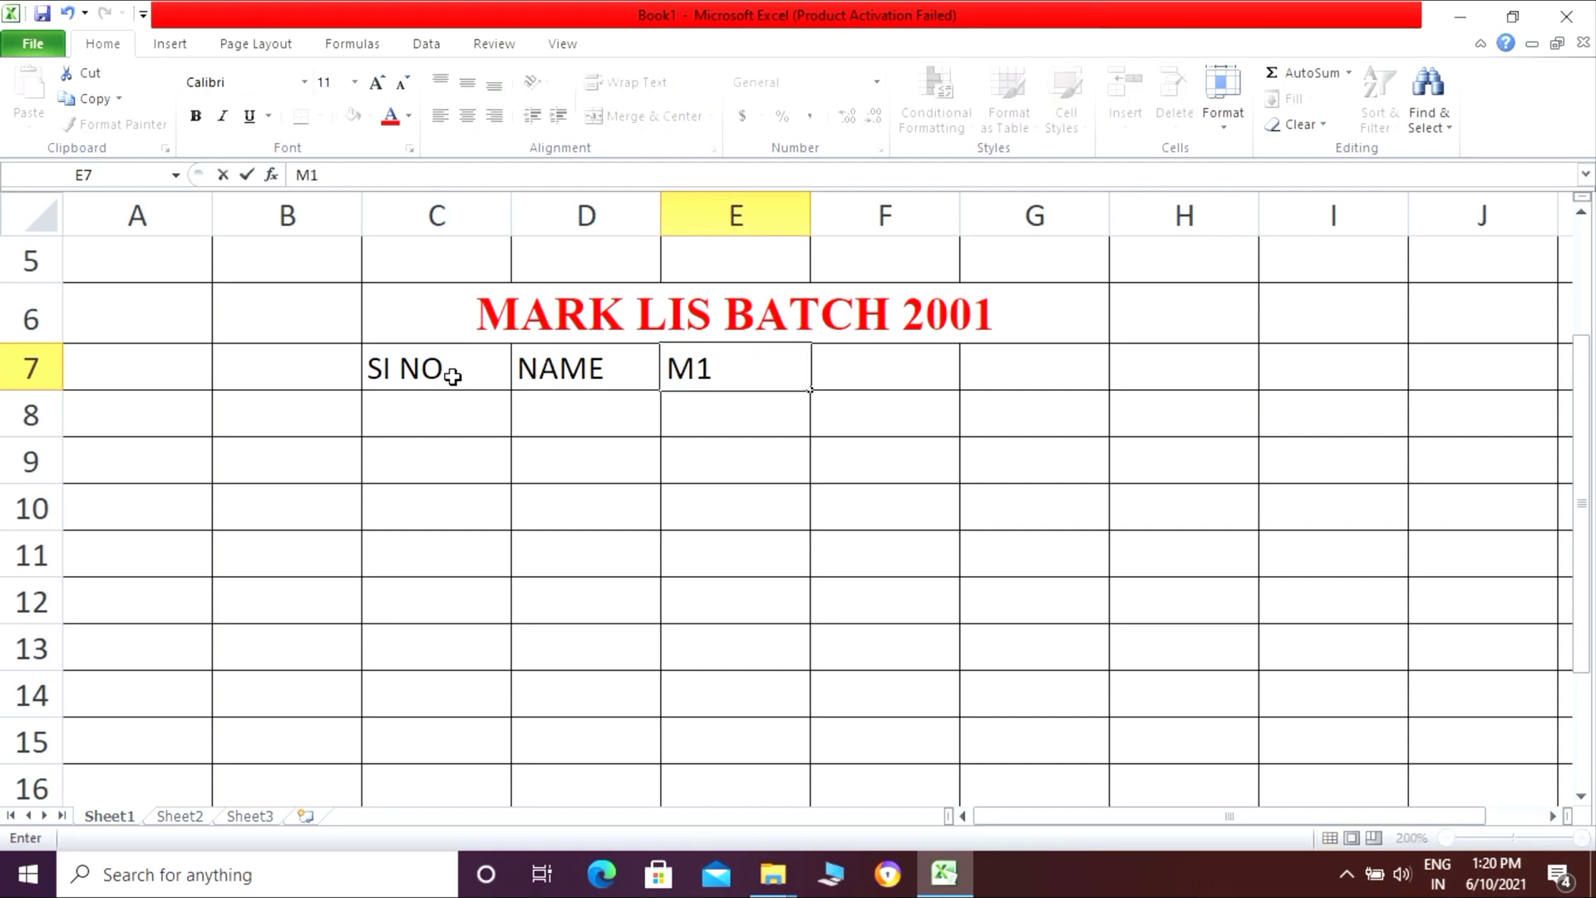
key("Tab")
type("M2")
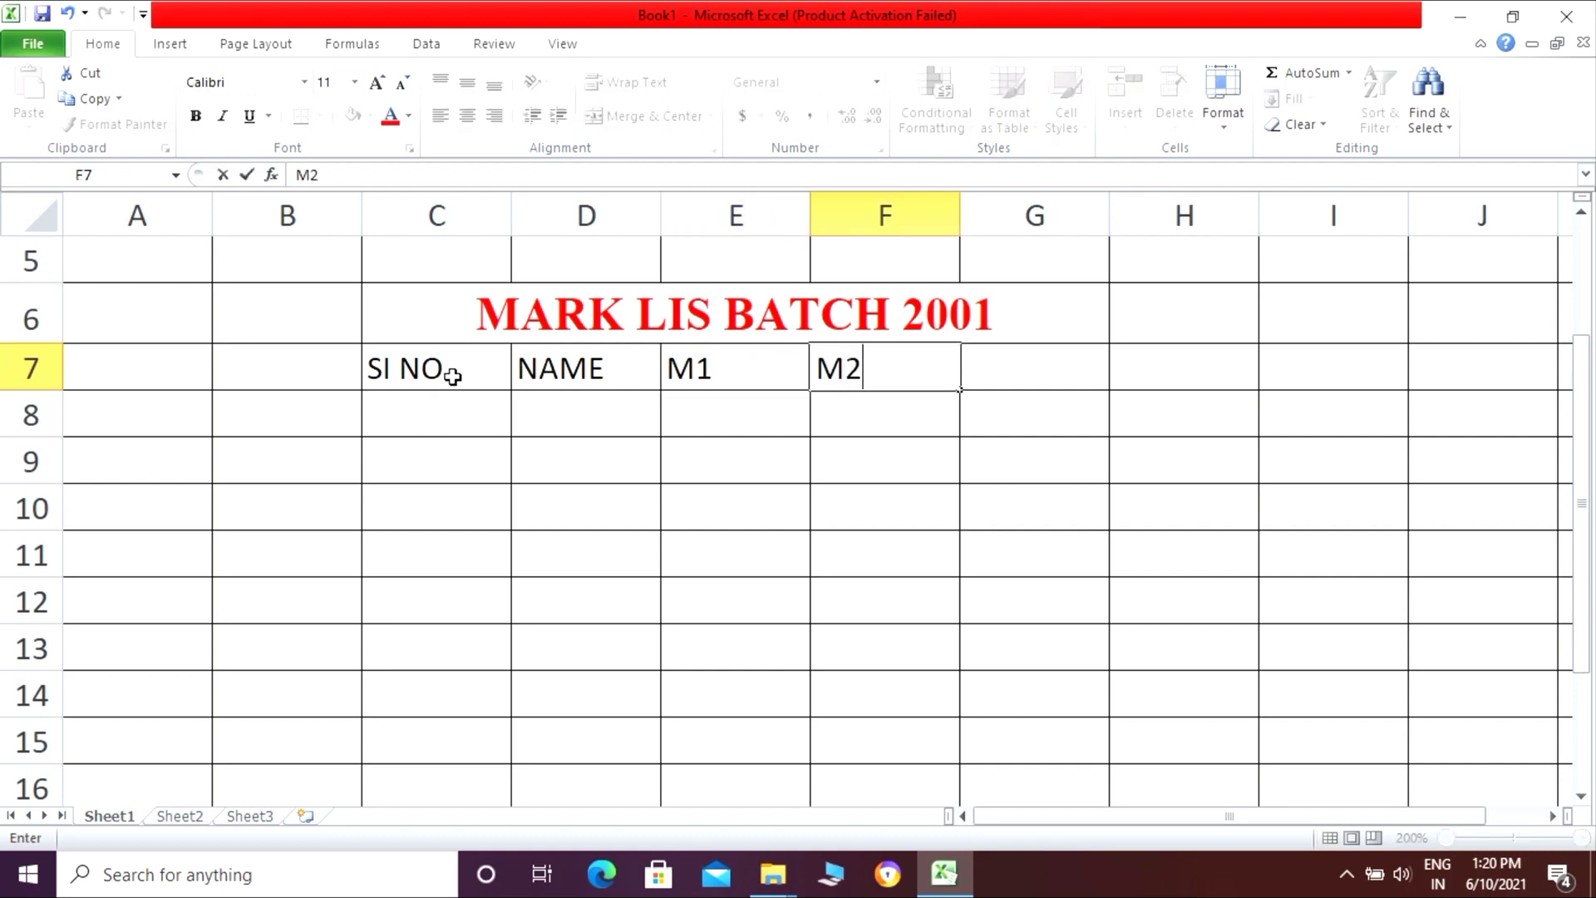
key("Tab")
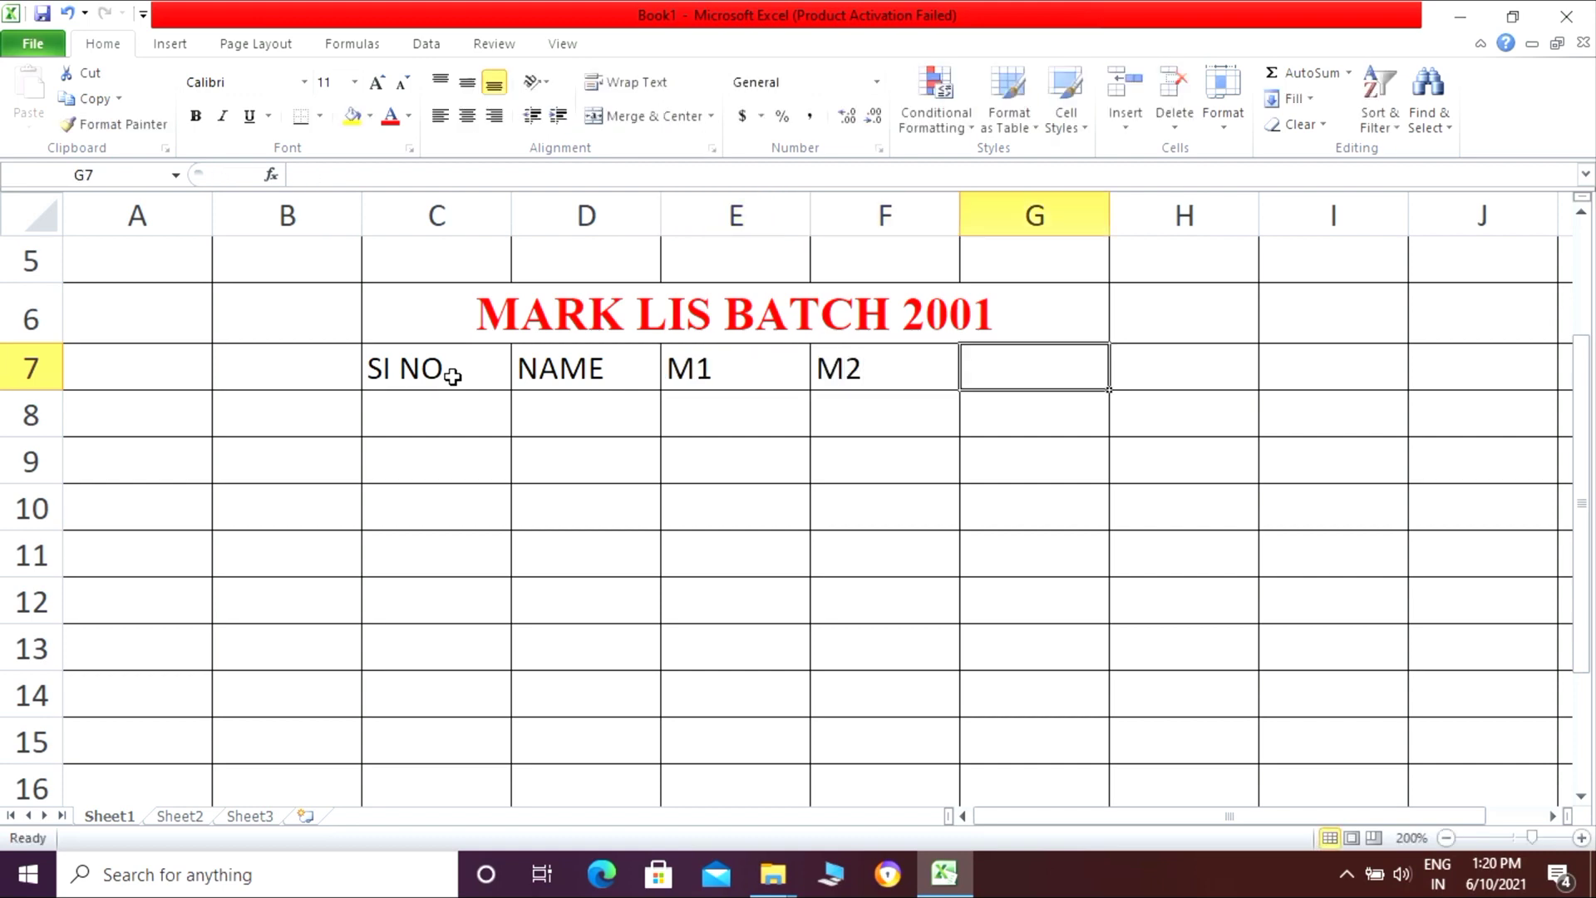
type("M3")
key("Tab")
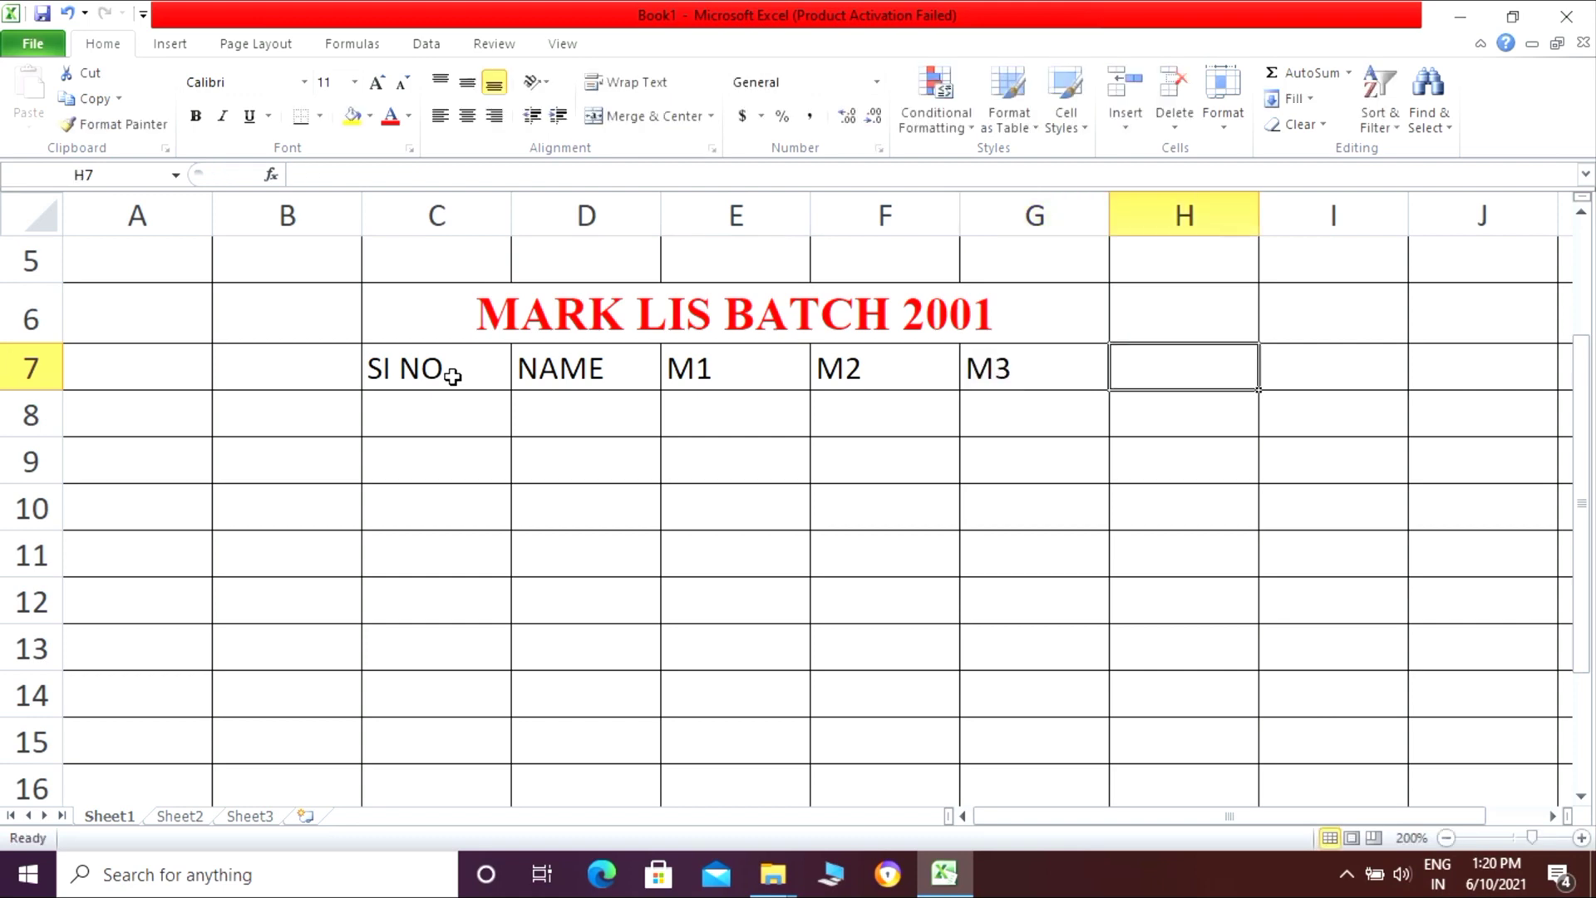
type("TOTAL")
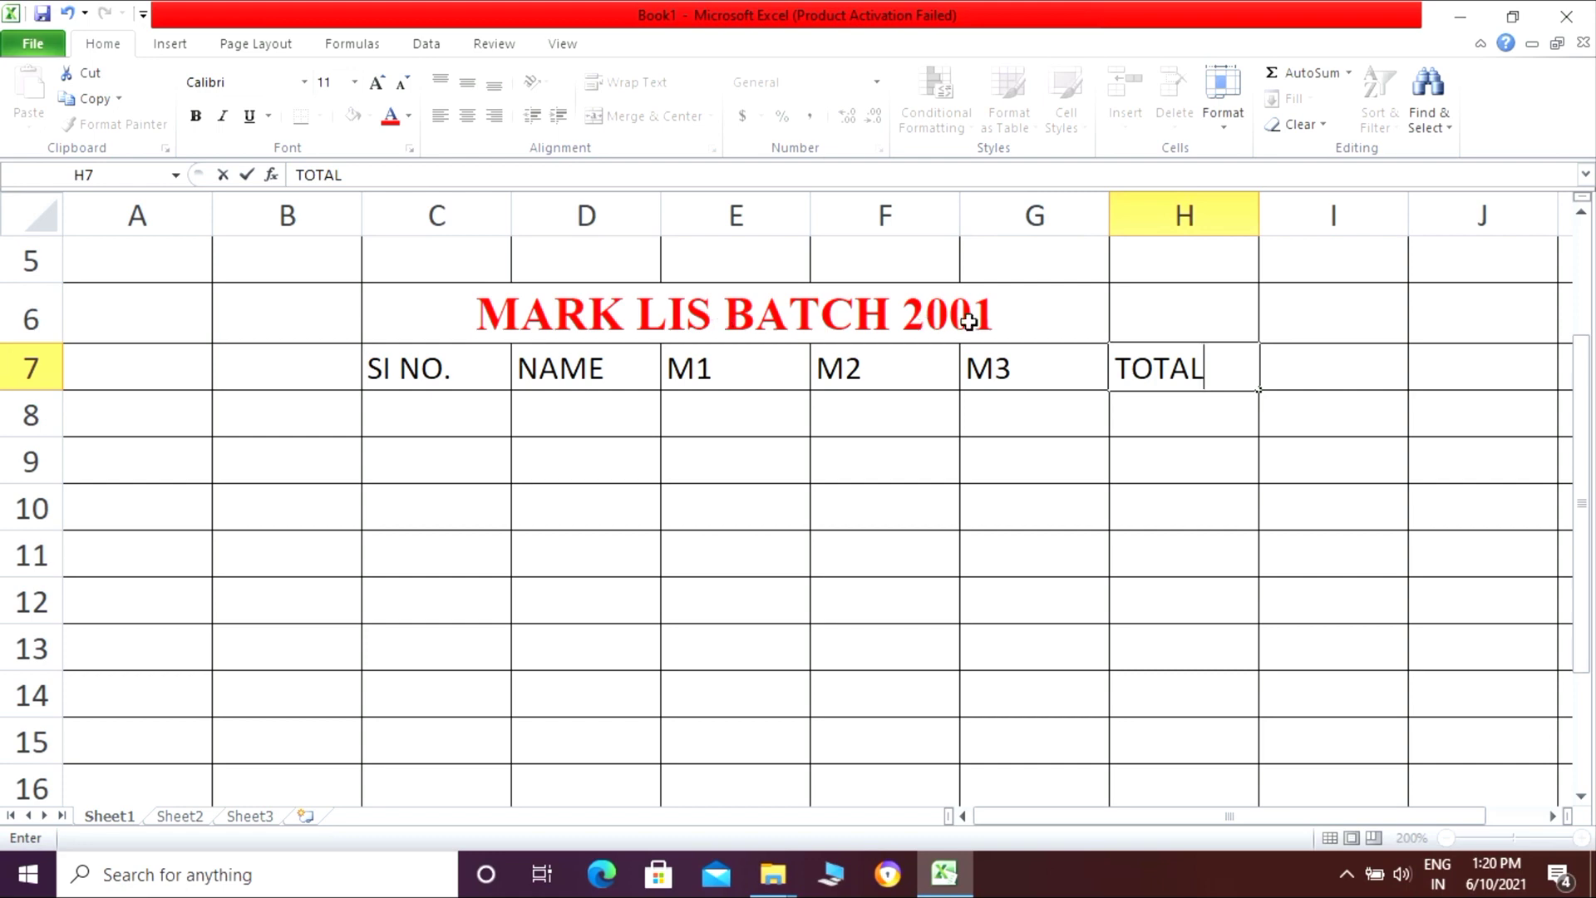
- Extend the merged and centered title so that it spans cells C6 to H6
left_click(1132, 317)
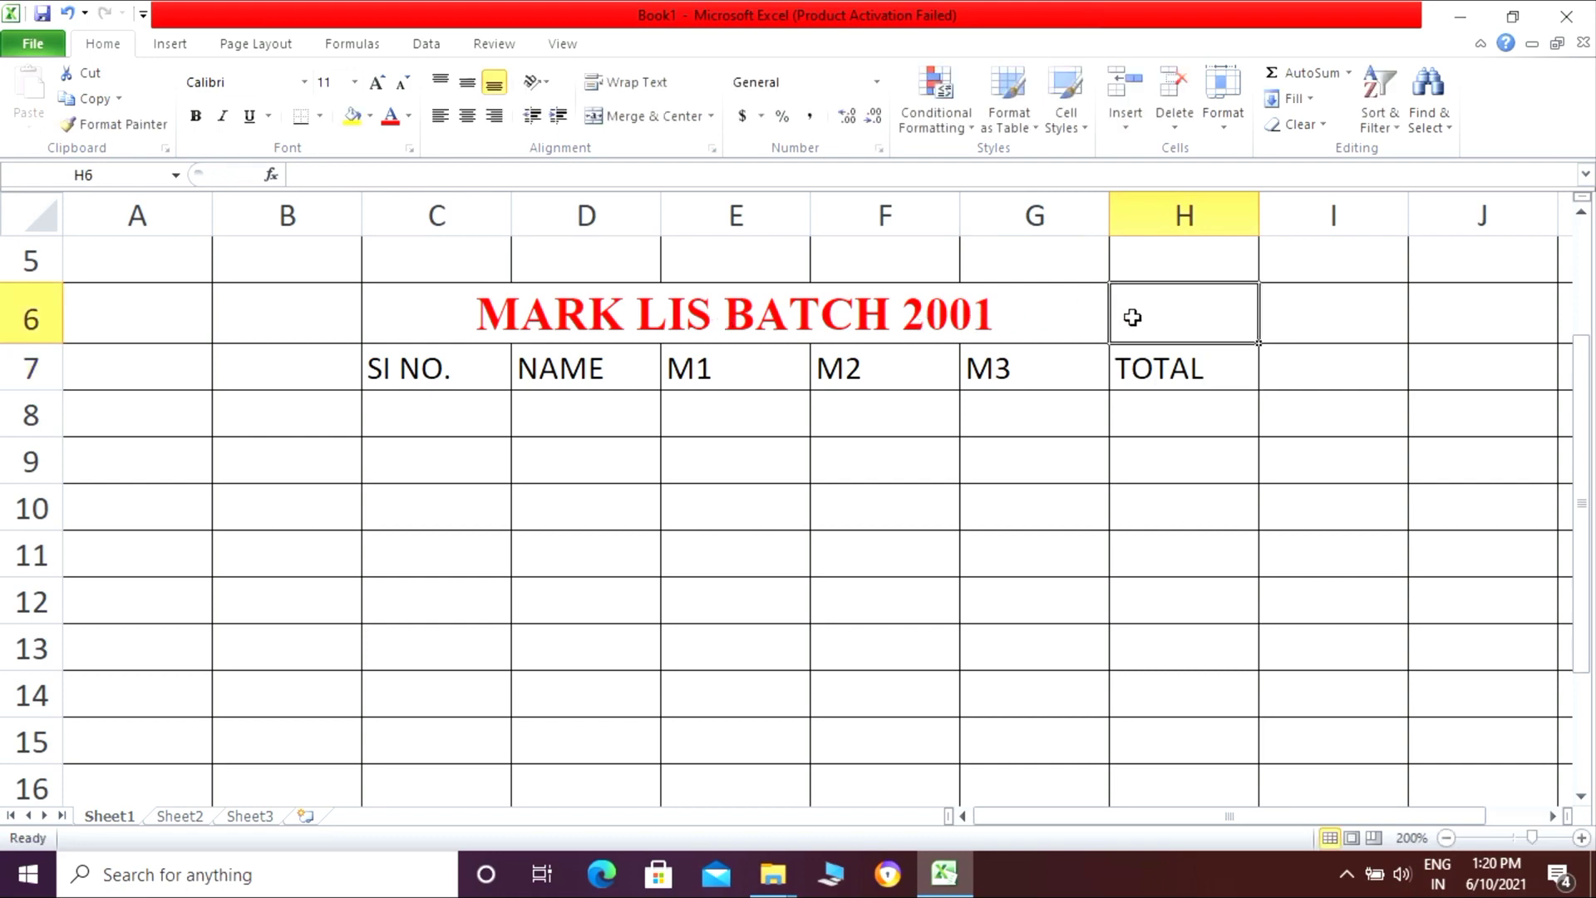
left_click_drag(1132, 318, 1009, 314)
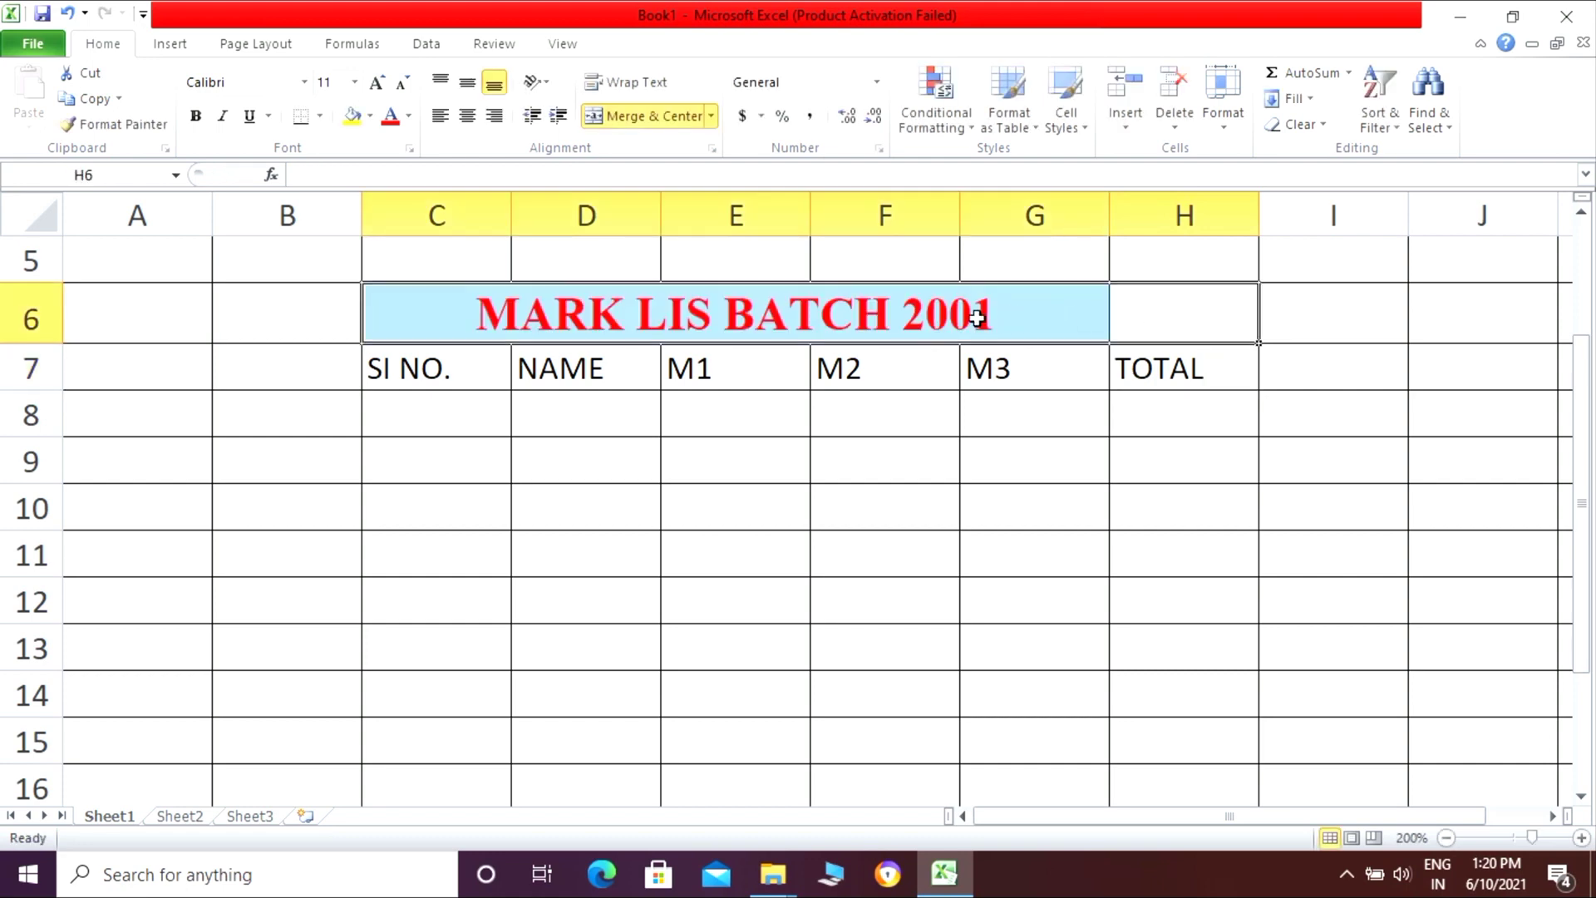
left_click(588, 125)
left_click(587, 125)
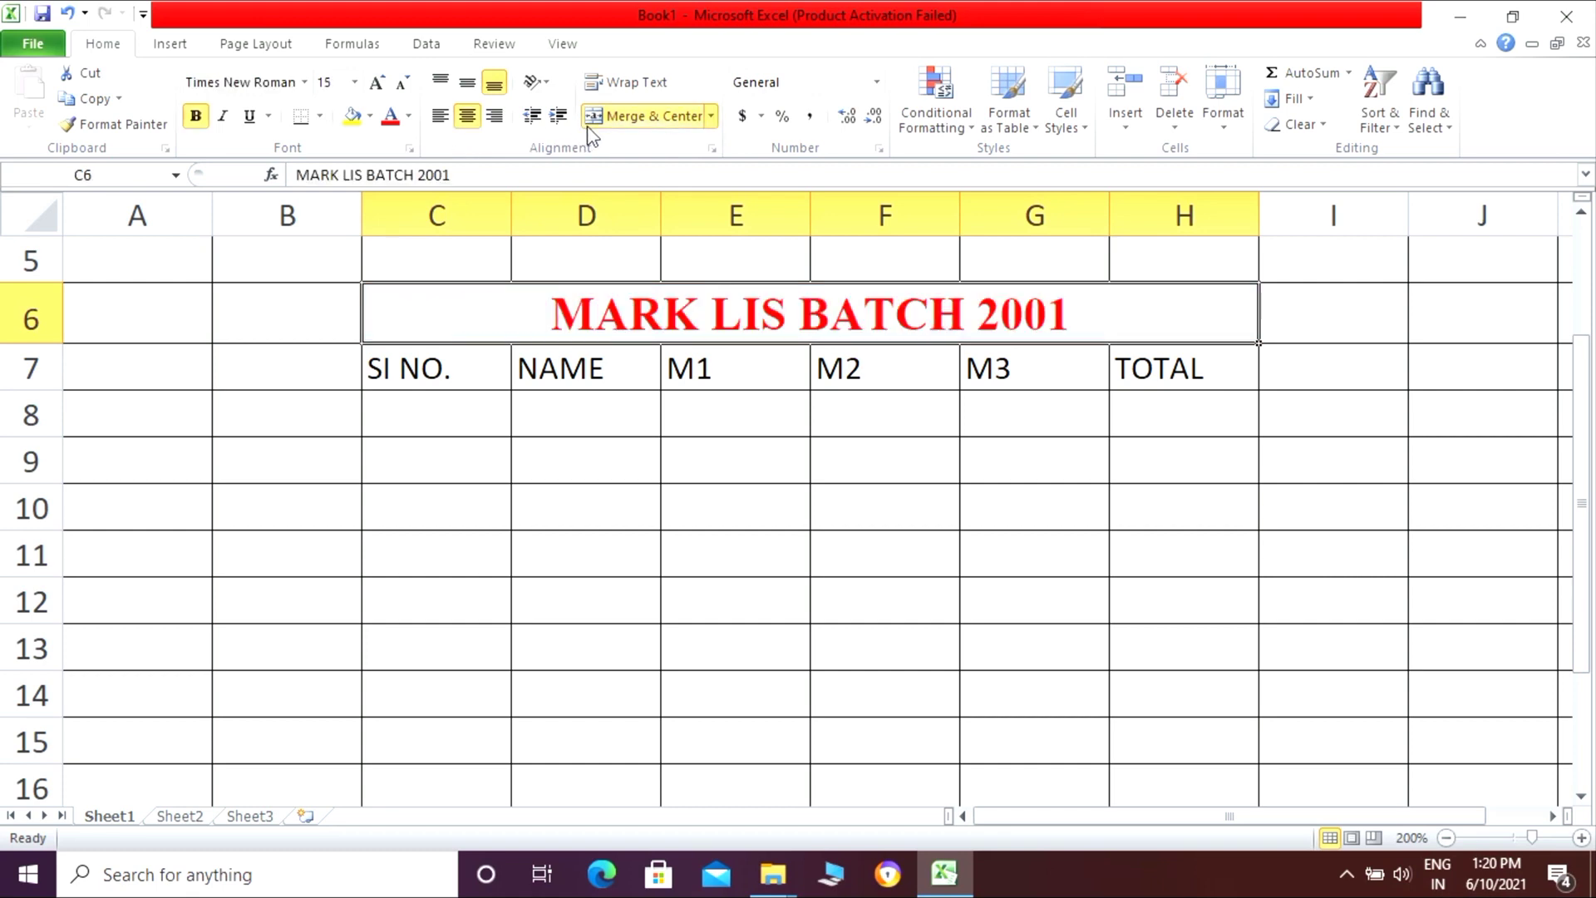
- Enter 1 and 2 in cells C8 and C9 and autofill the serial numbers down to 5 in C12
left_click(469, 426)
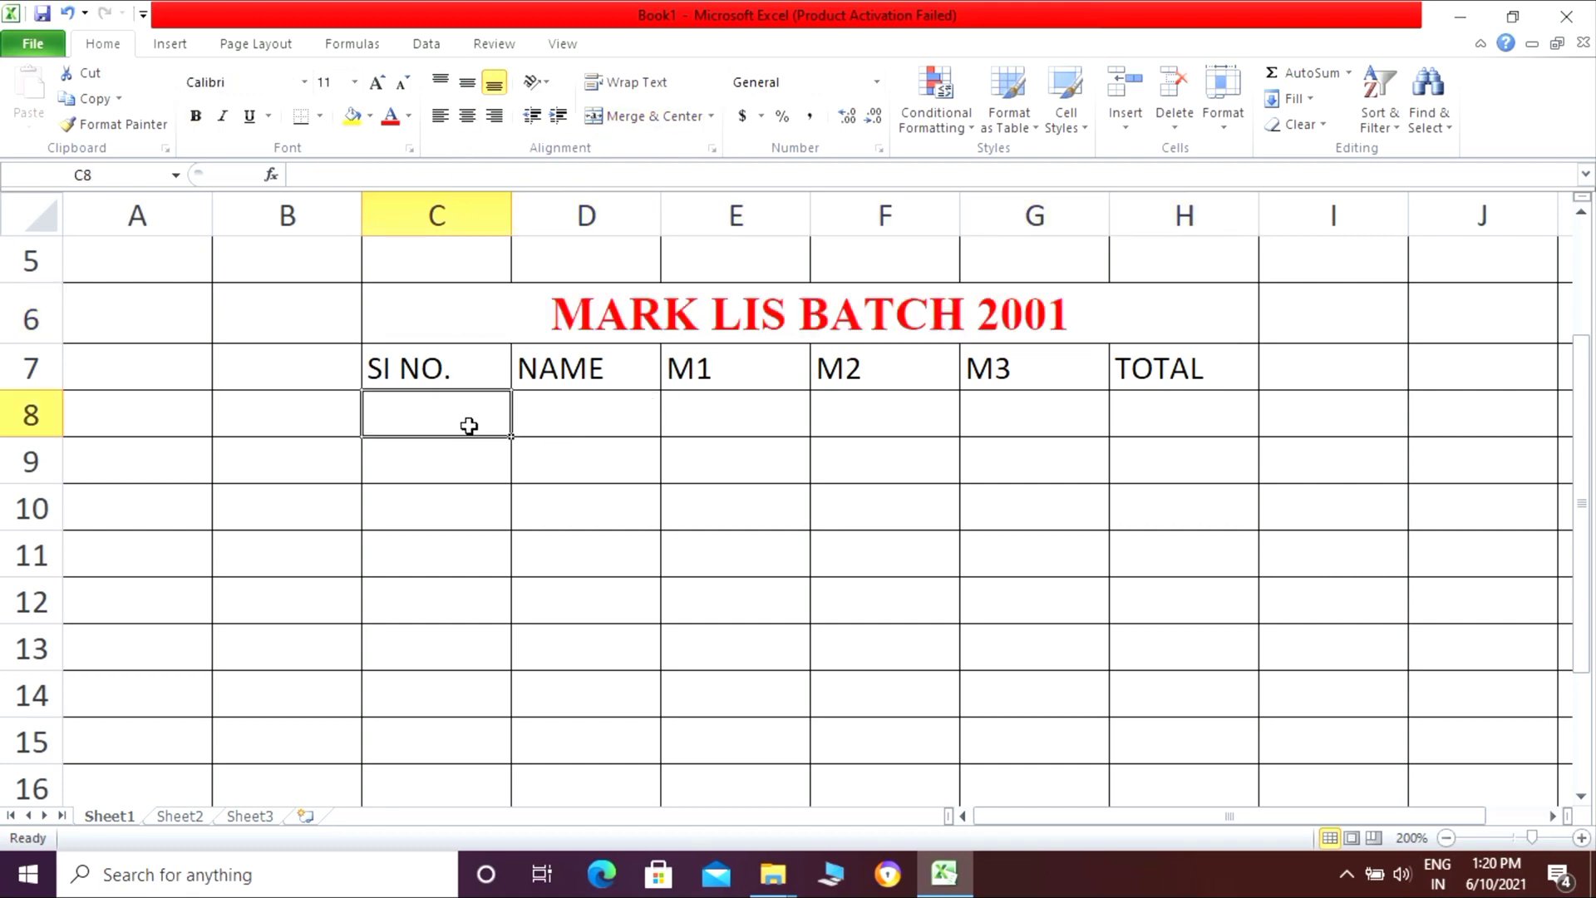
type("1")
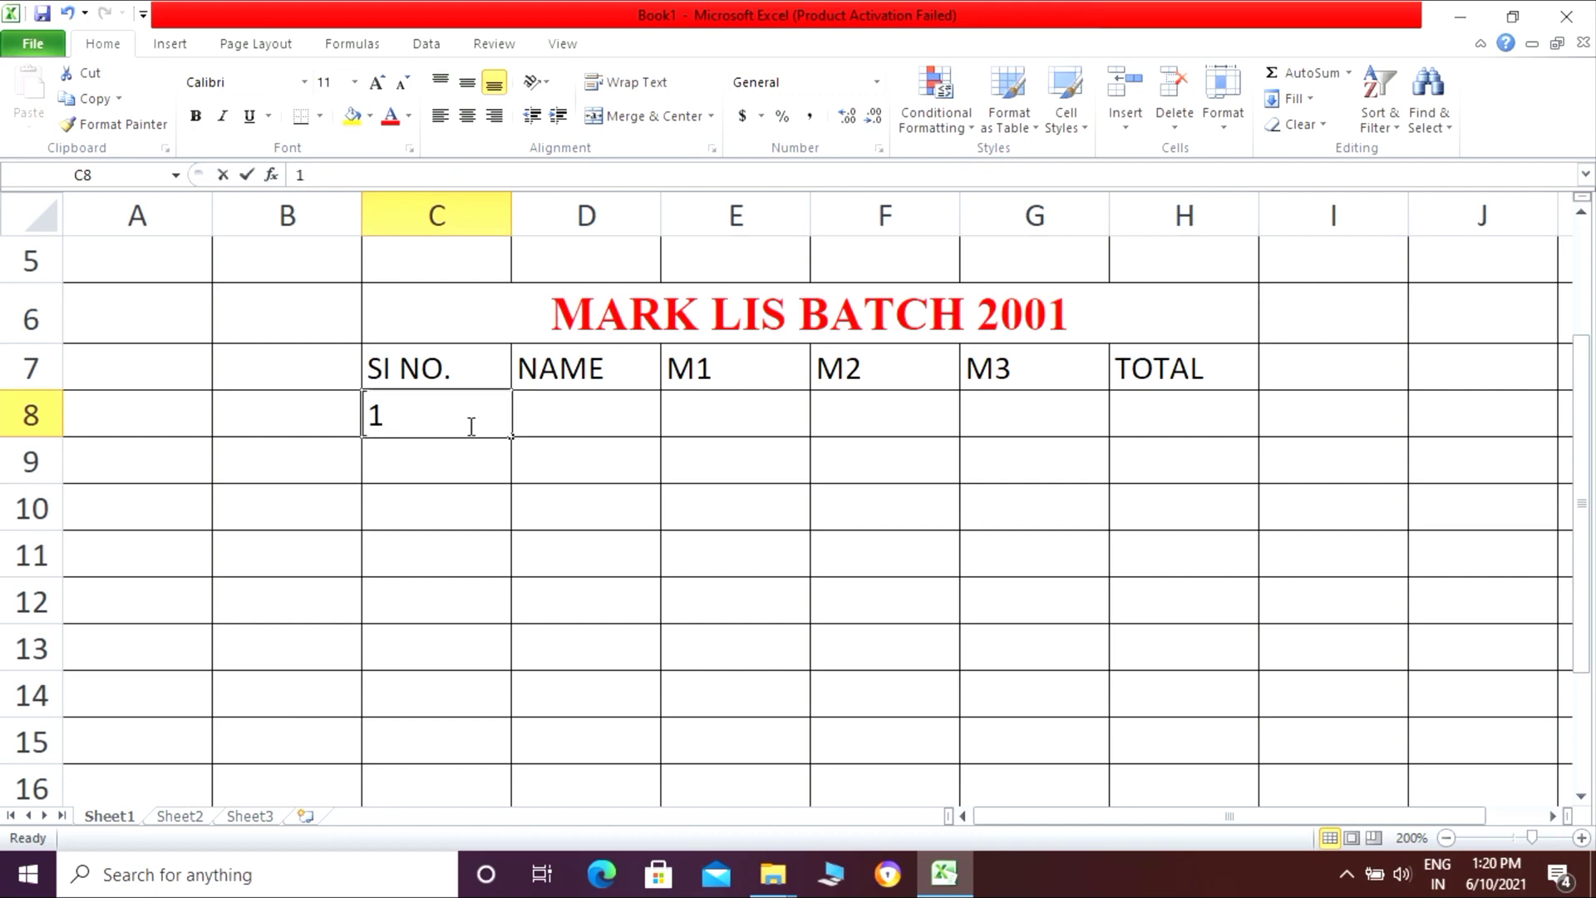
key("Return")
type("2")
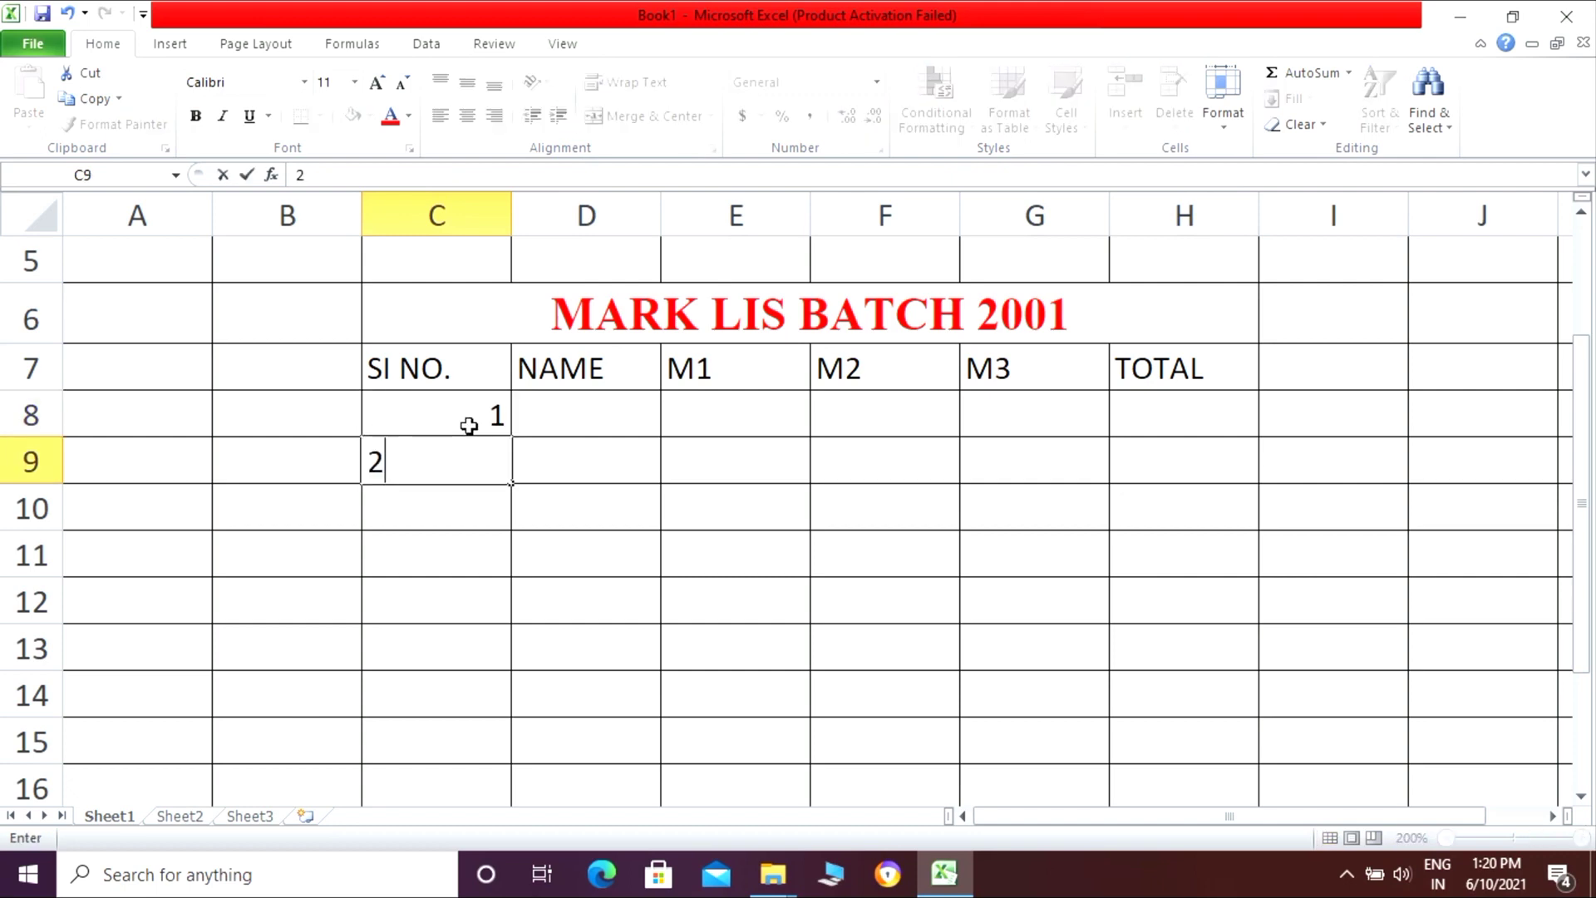
left_click(625, 417)
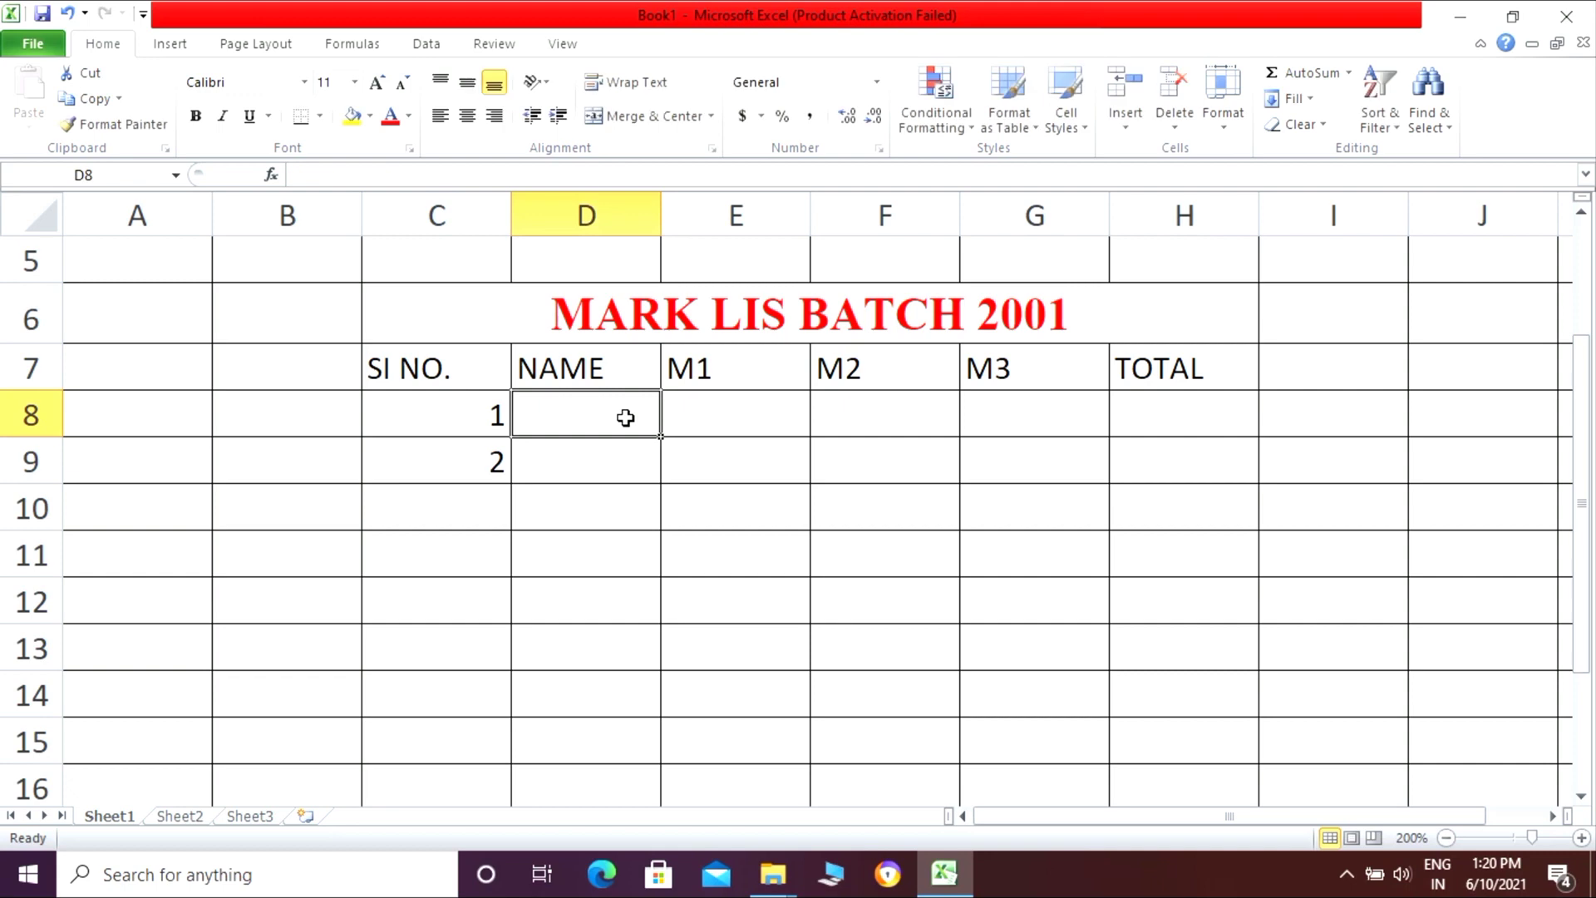
left_click(464, 413)
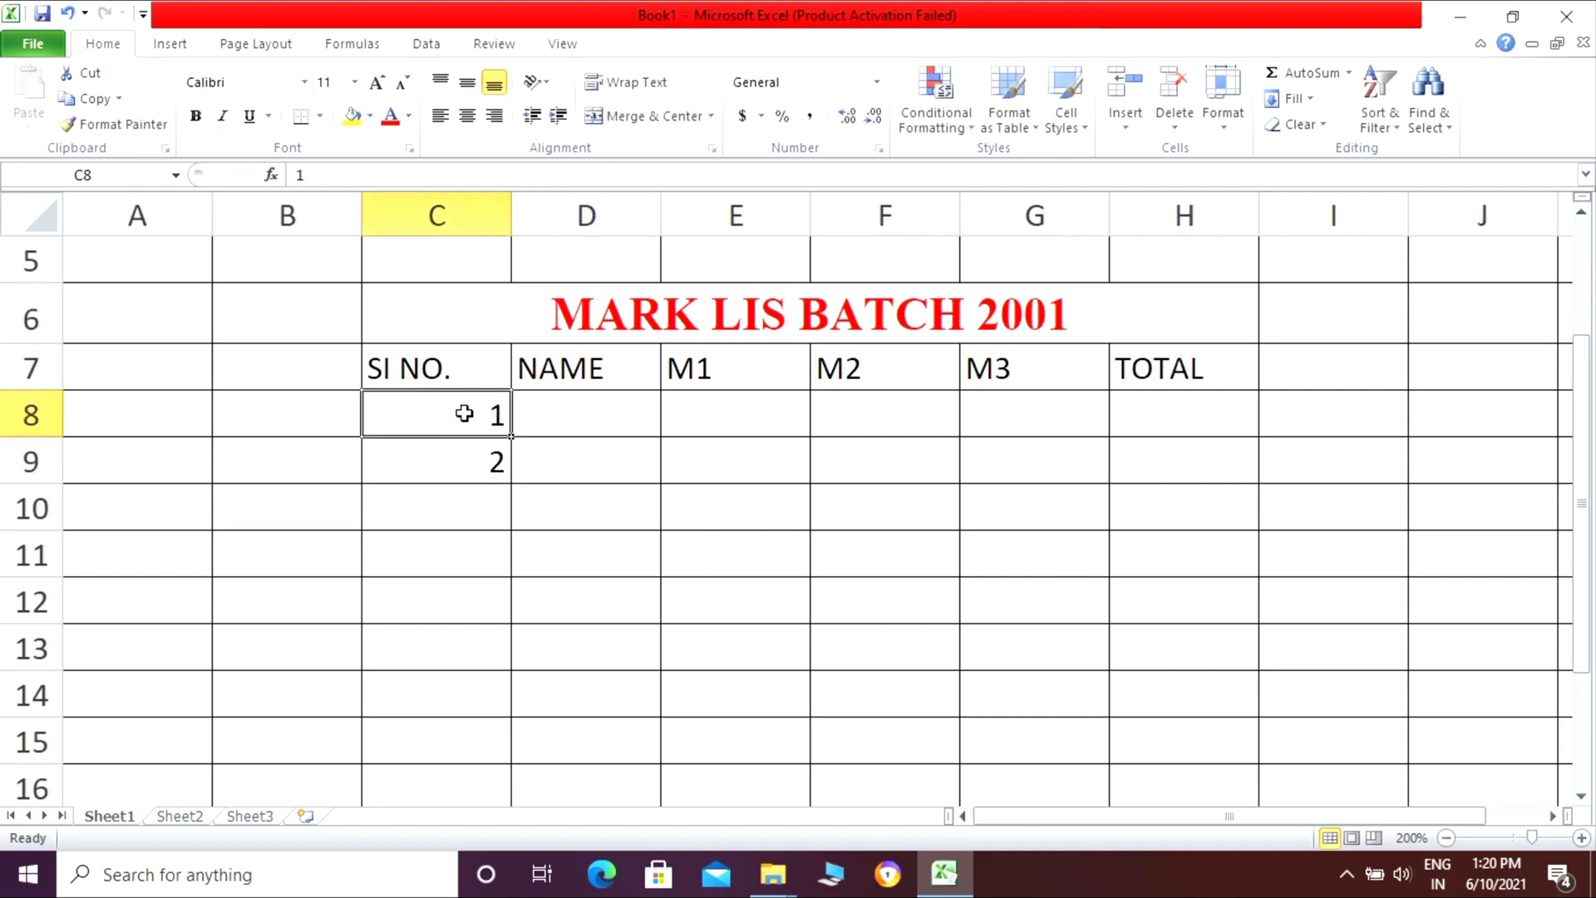
left_click_drag(464, 413, 458, 452)
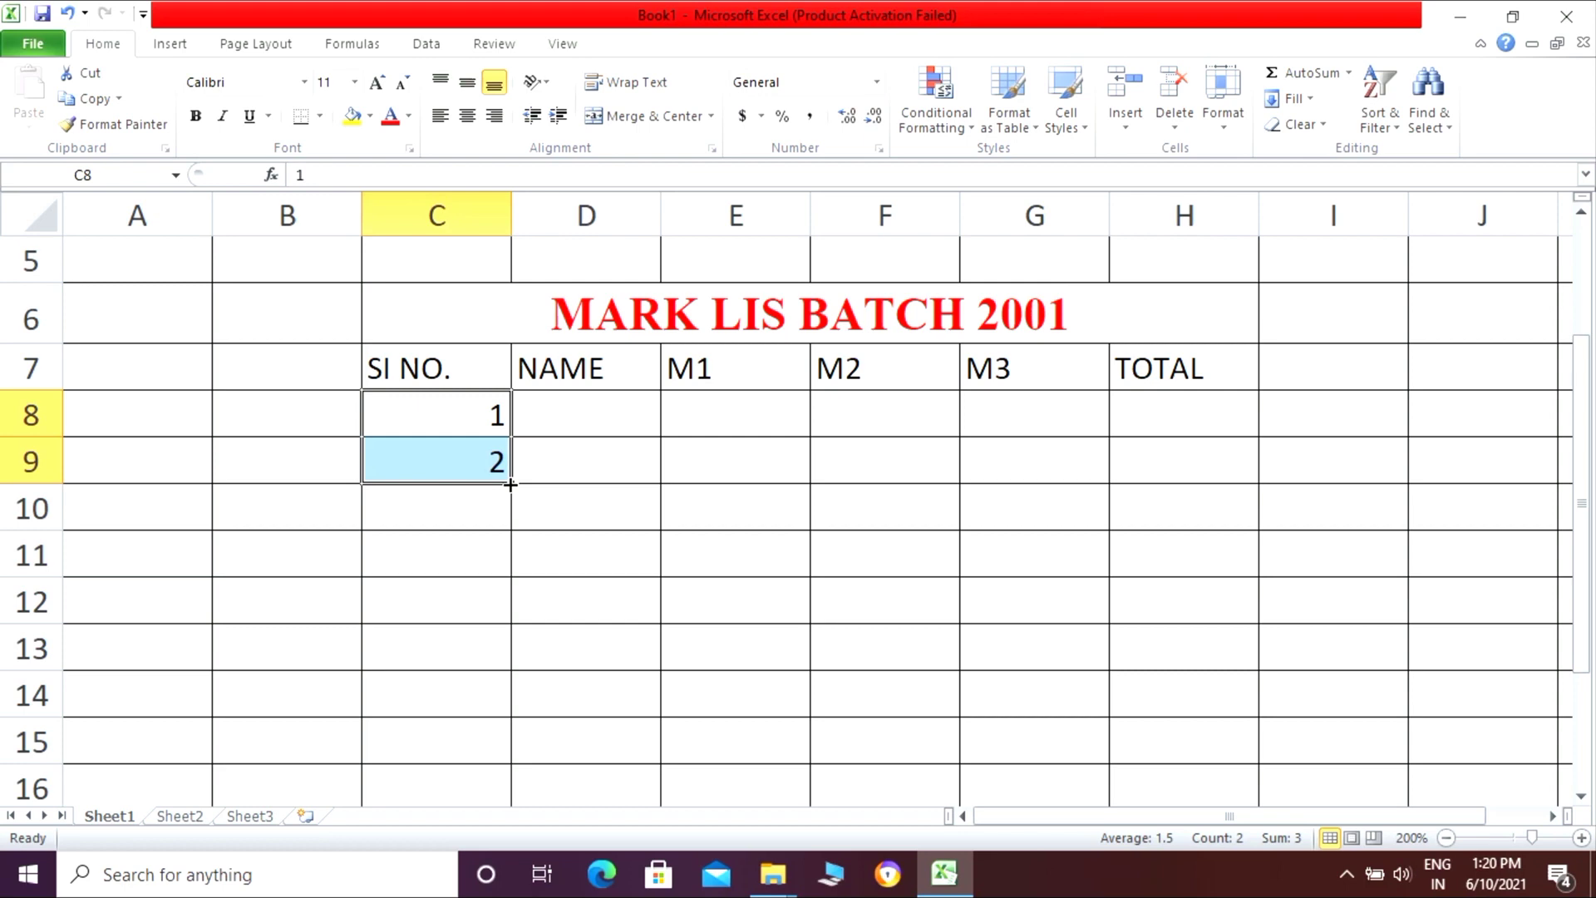
left_click_drag(510, 484, 496, 609)
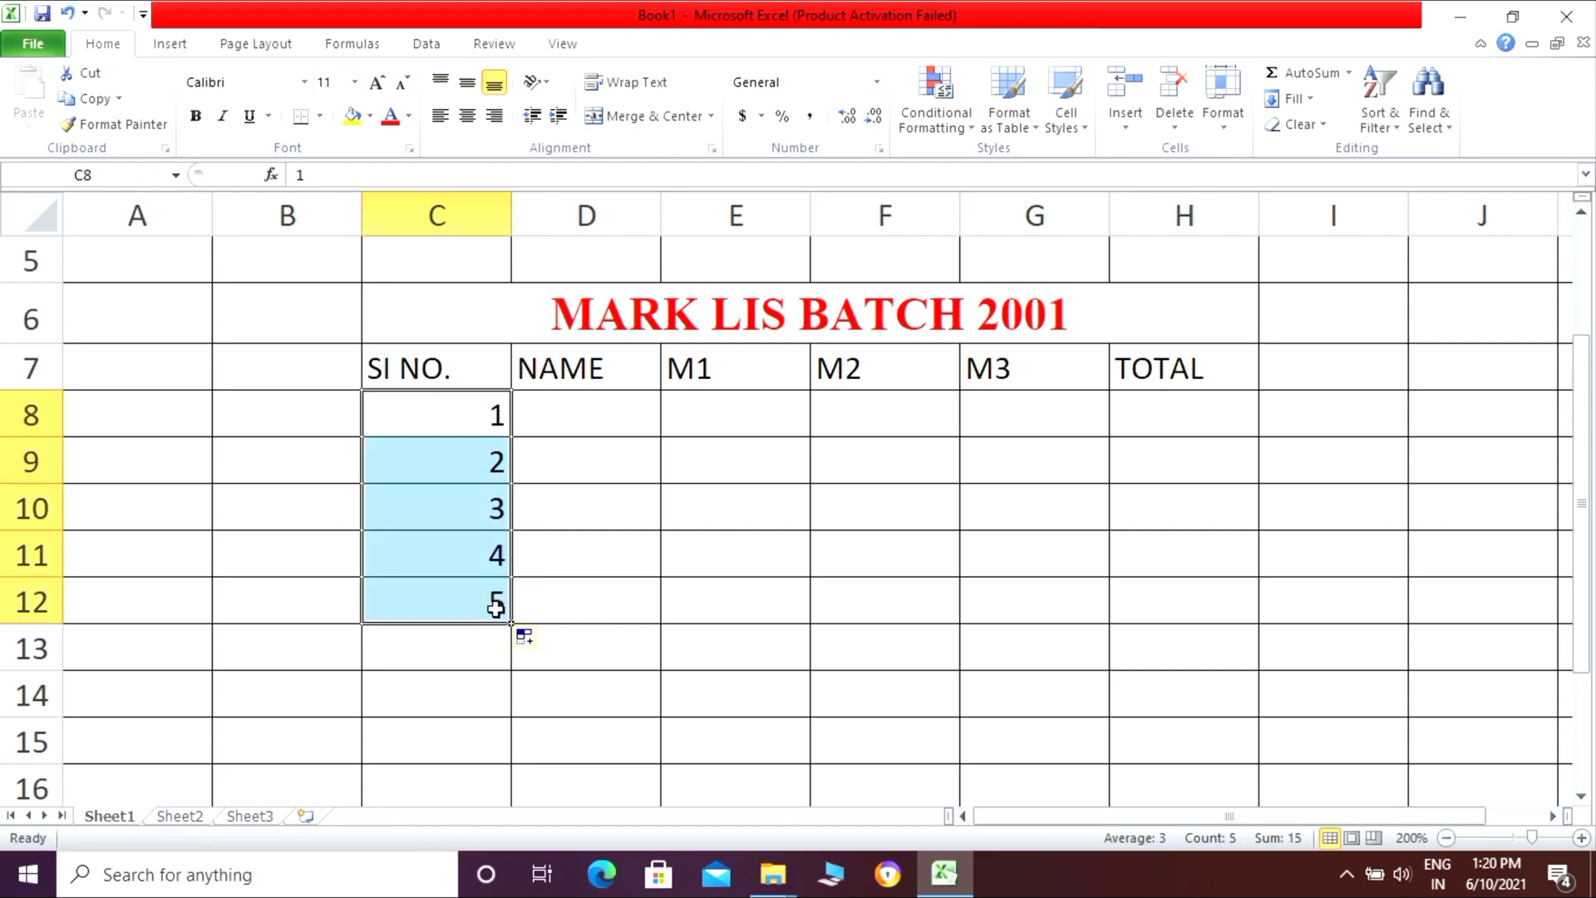
- Center the contents of the mark list table in cells C7 to H12
left_click(596, 449)
left_click(479, 353)
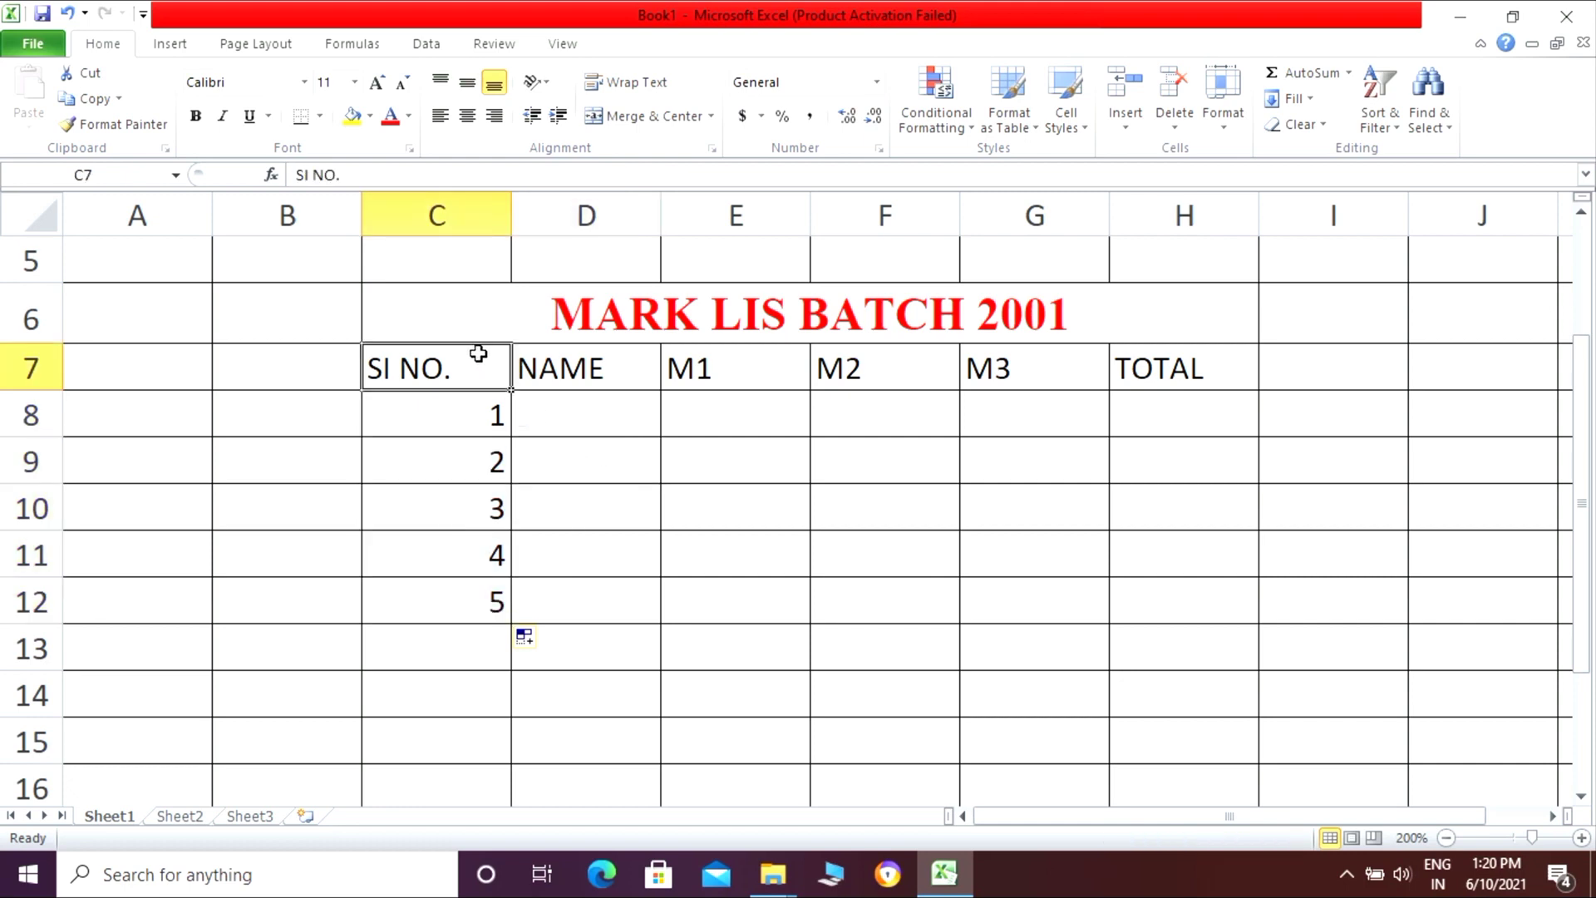
left_click_drag(479, 353, 1180, 592)
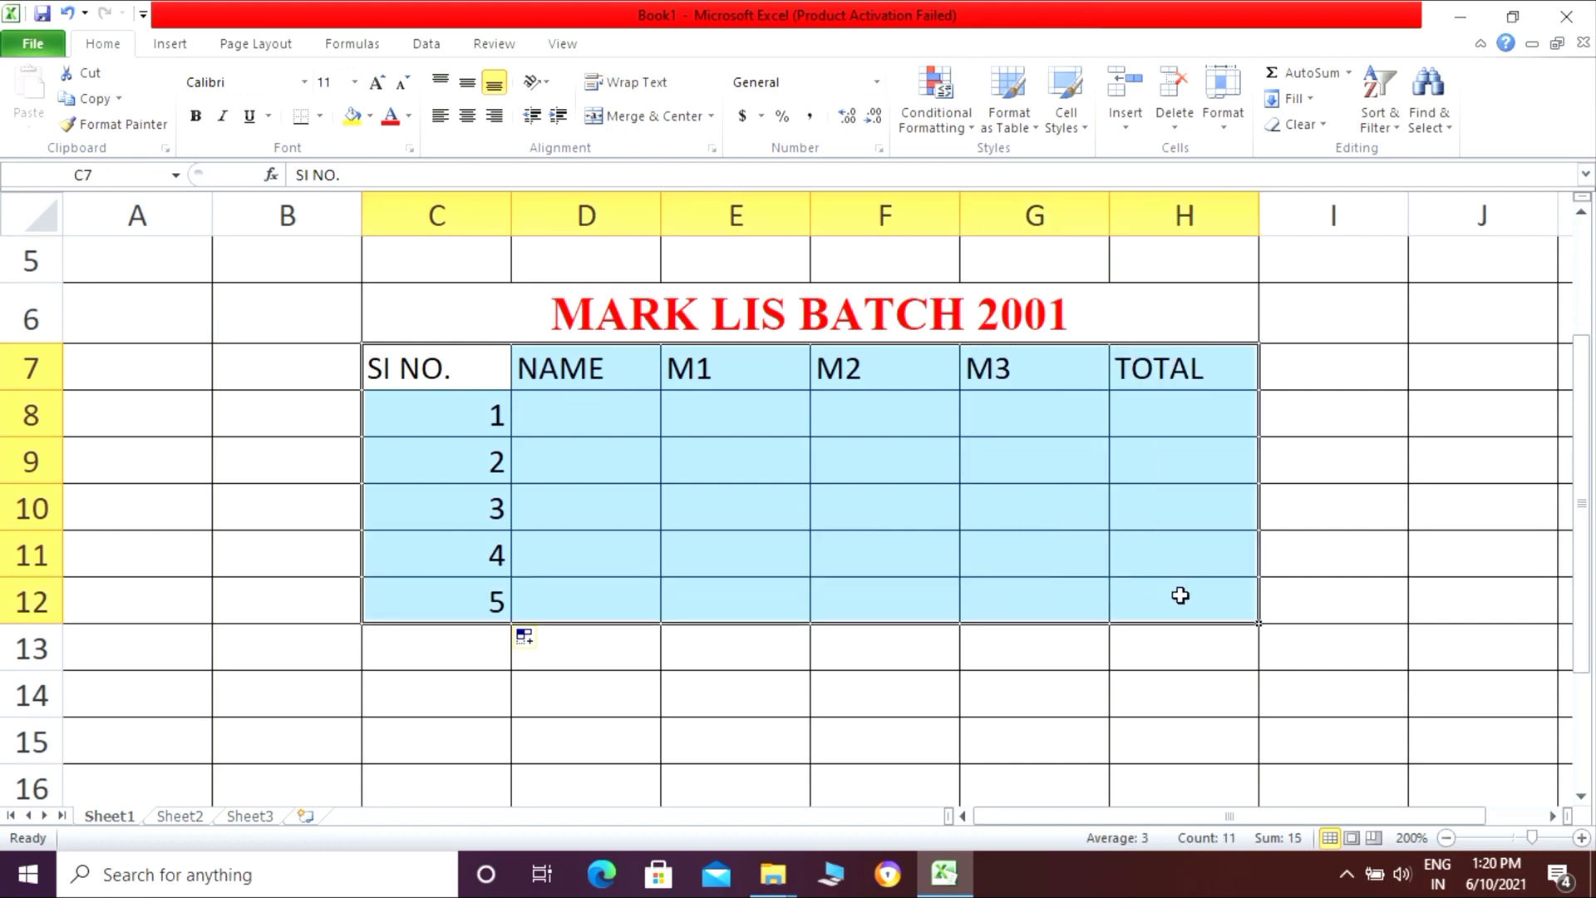
left_click(471, 126)
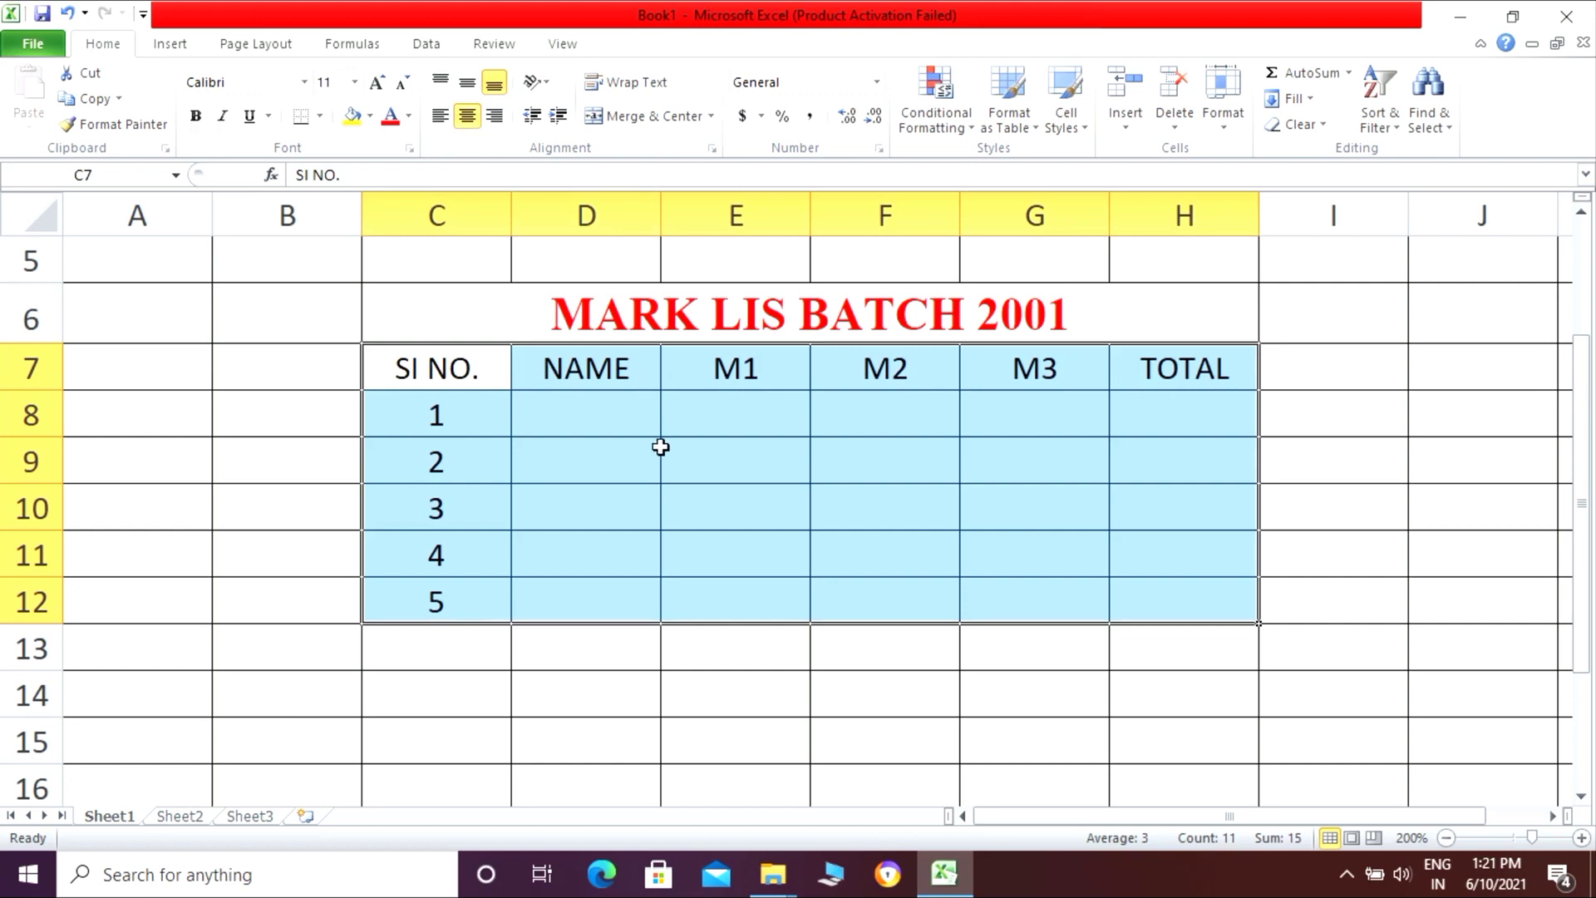
- Fill the NAME column in cells D8 to D12 with AB, RT, GT, YU and WE
left_click(609, 413)
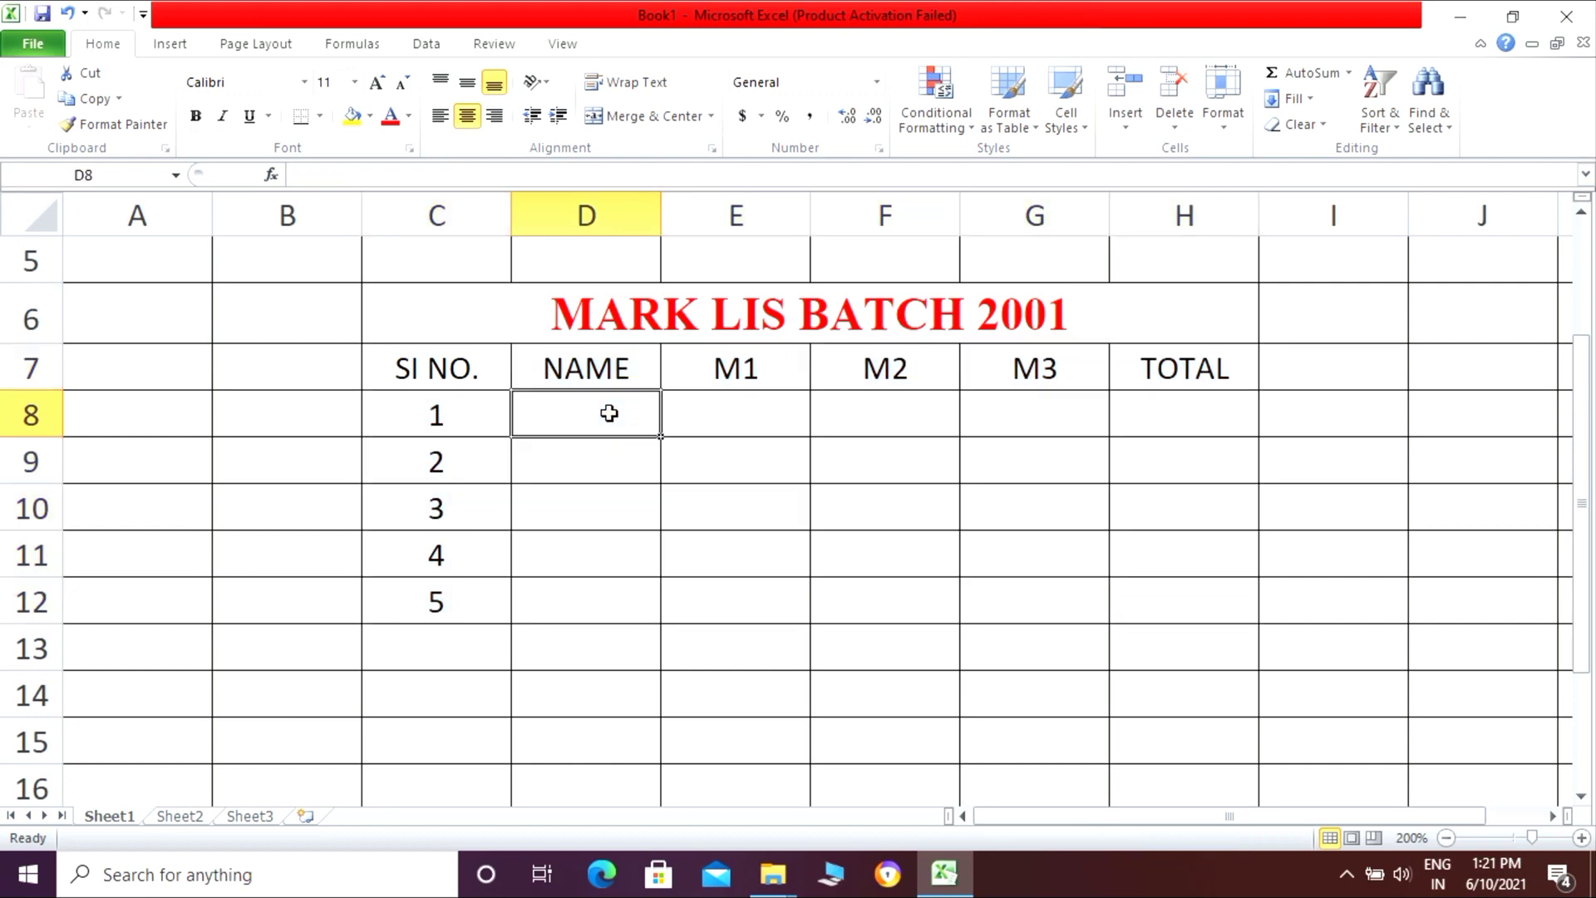
type("AB")
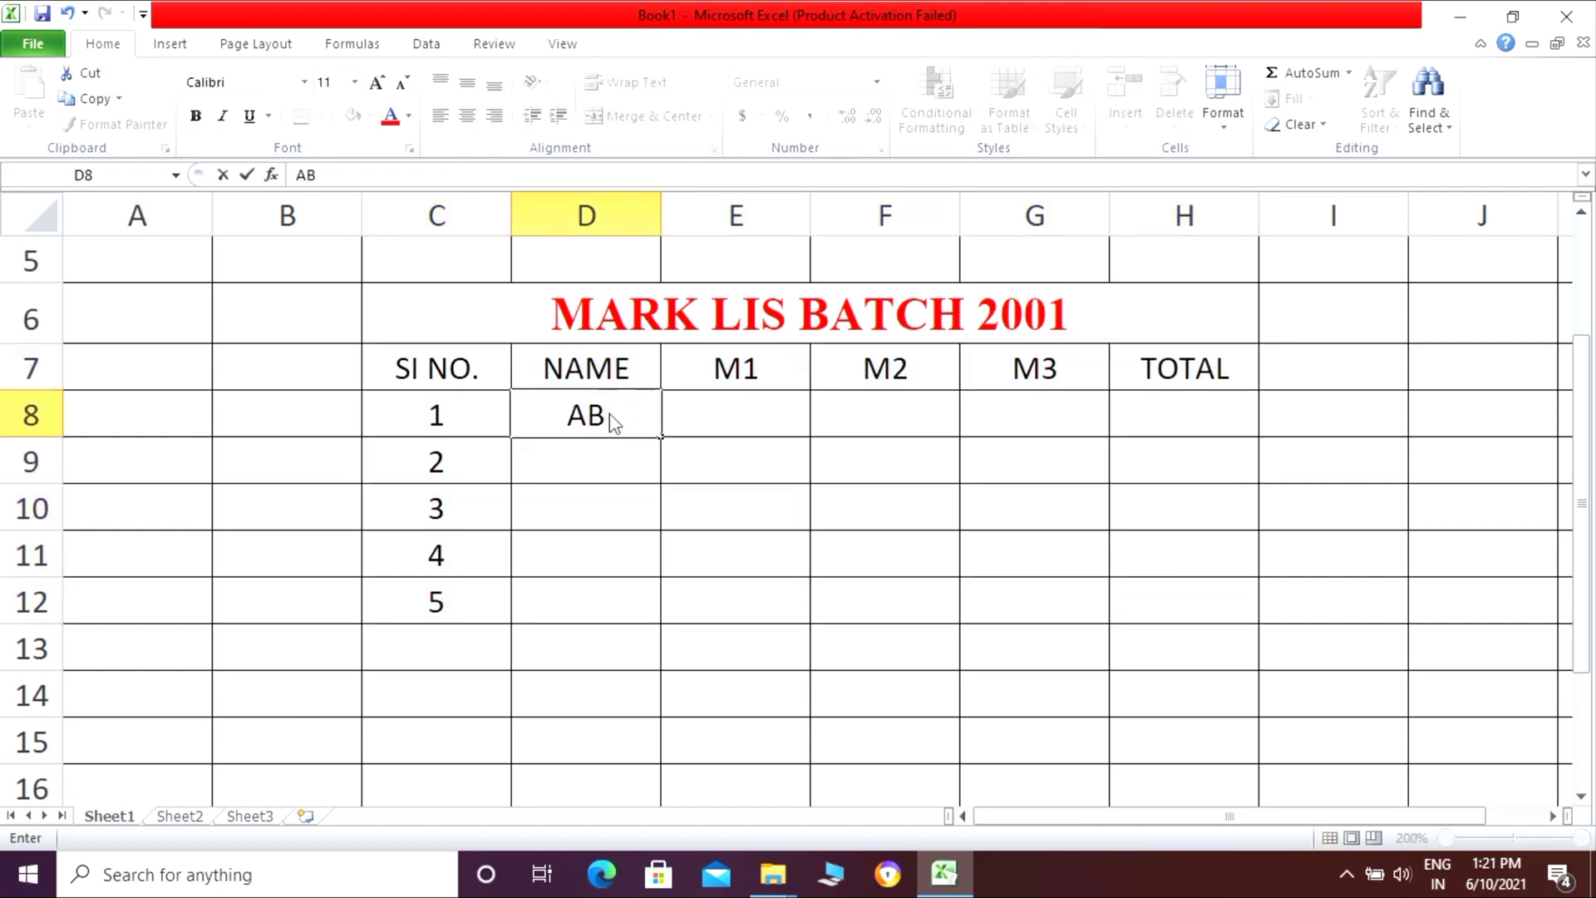
key("Return")
type("RT")
key("Return")
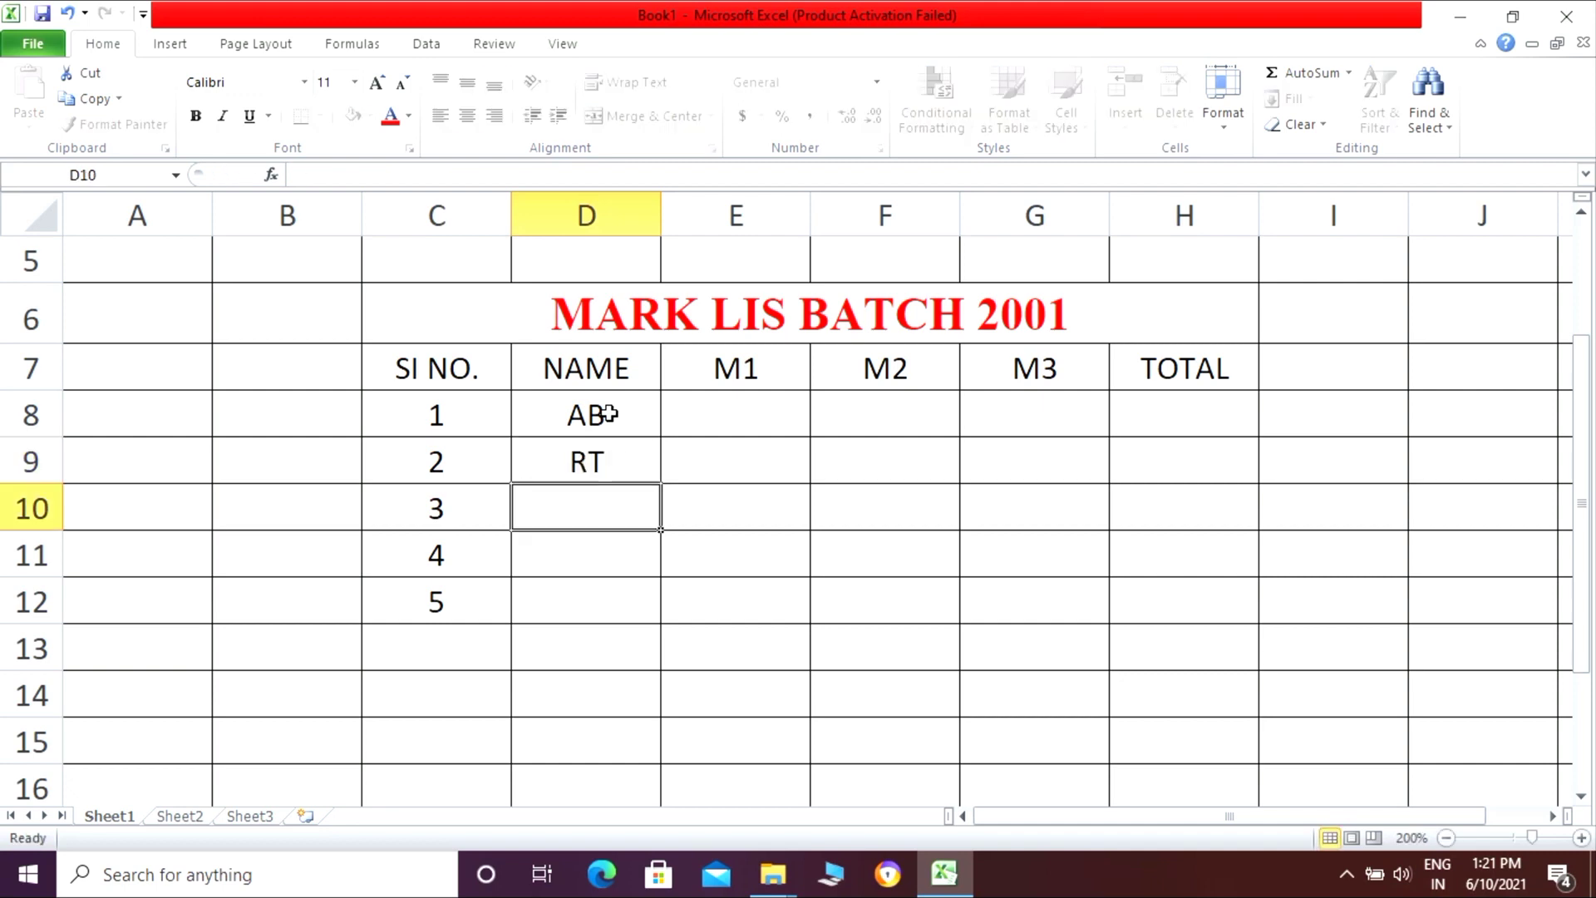
type("GT")
key("Return")
type("YU")
key("Return")
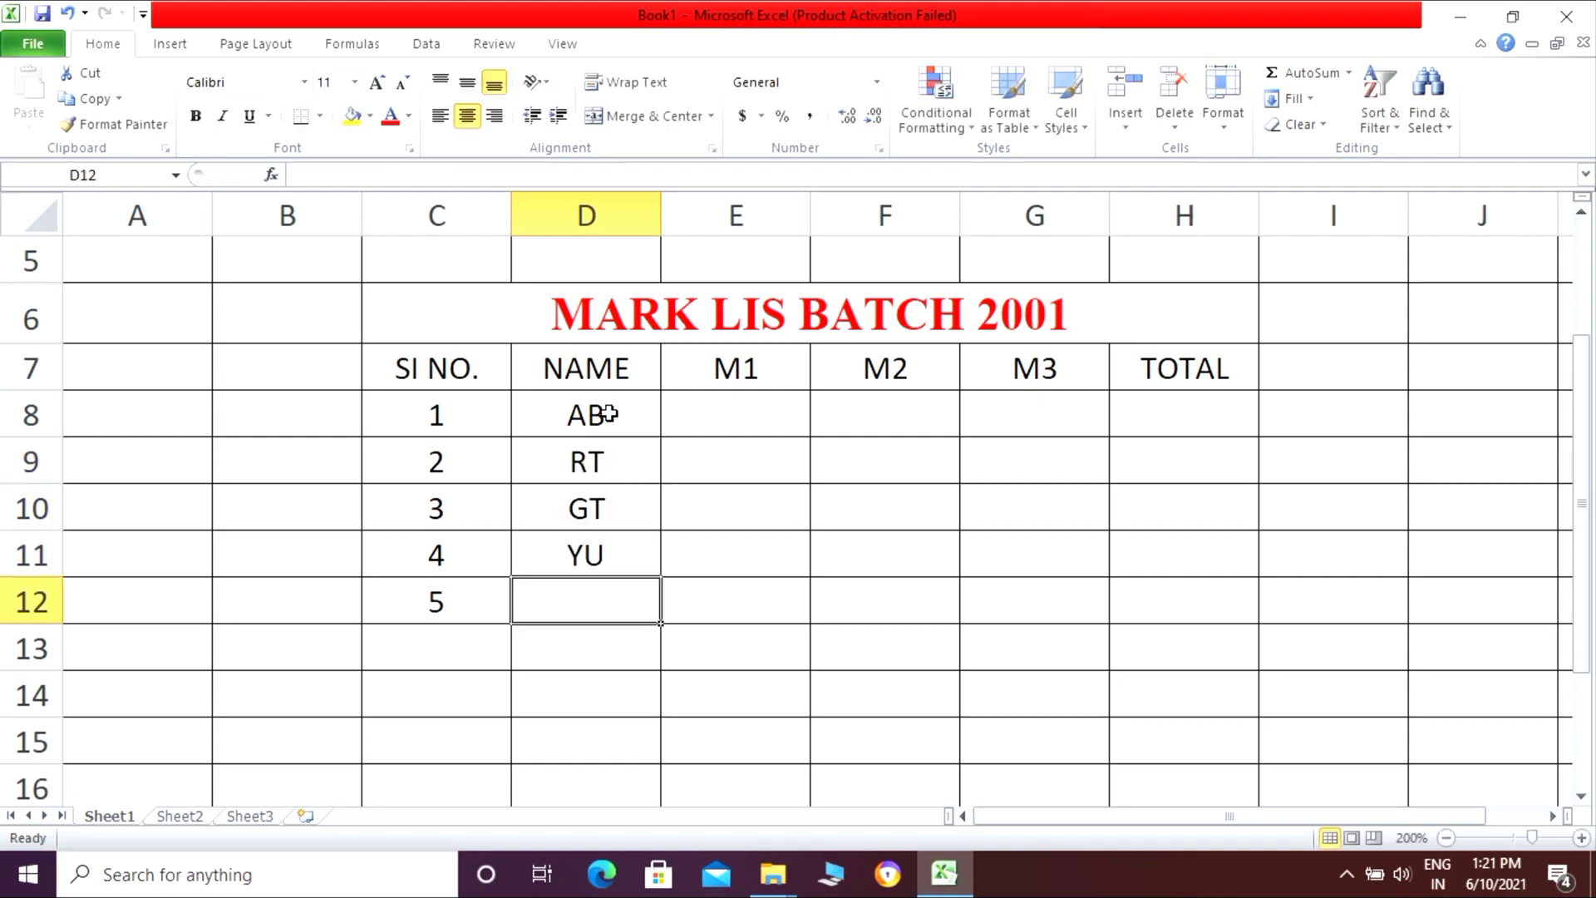
type("WE")
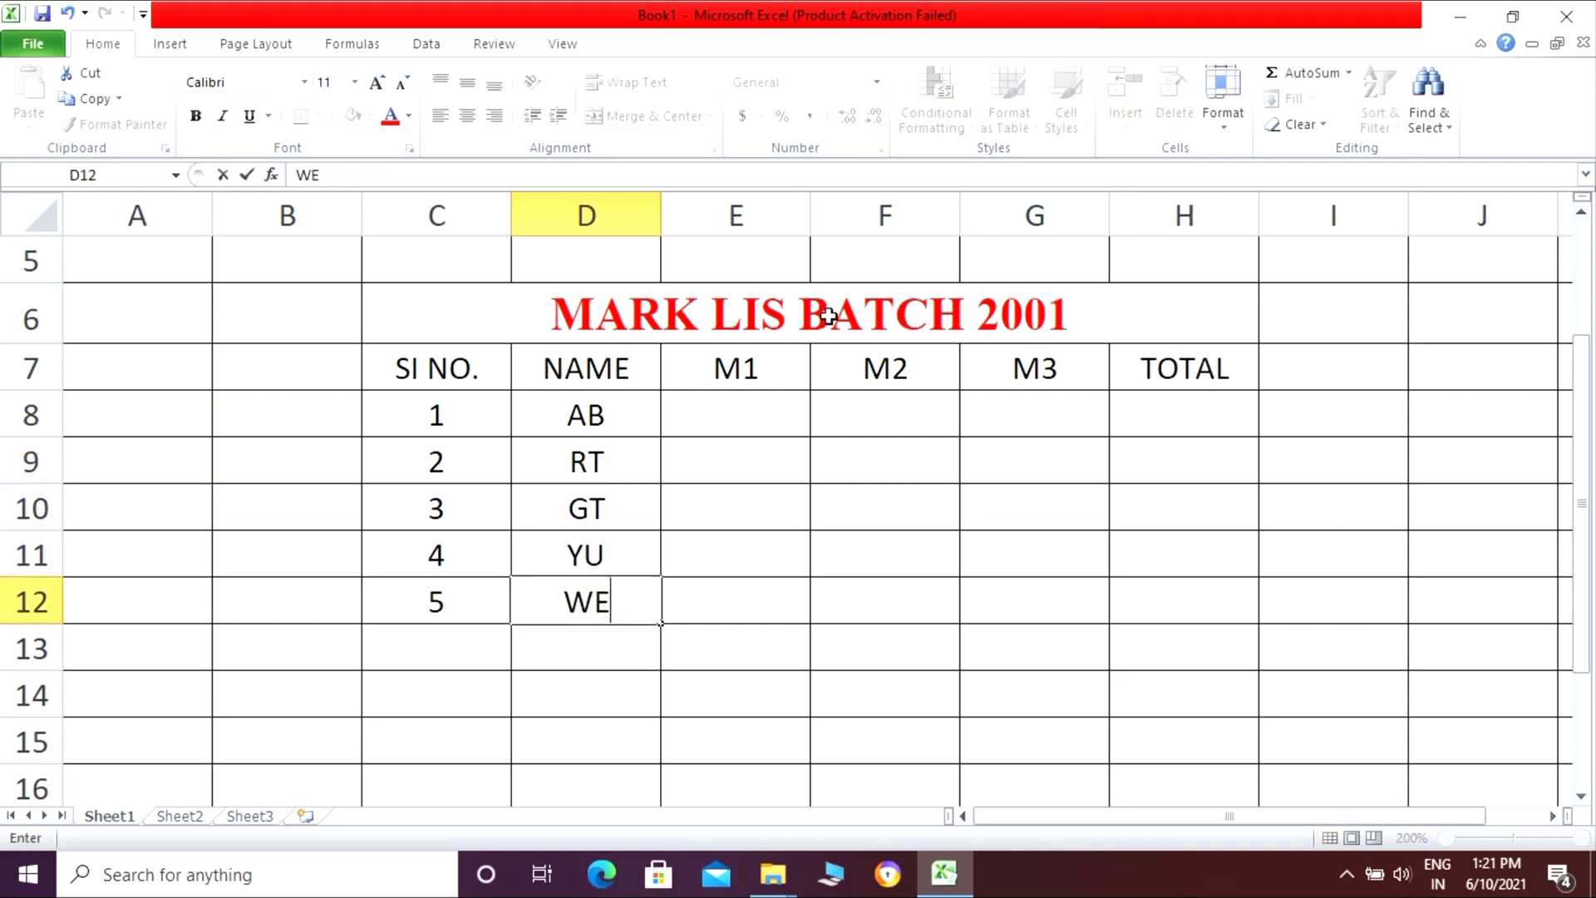
- Enter the M1 marks 33, 43, 43, 22 and 22 in cells E8 to E12
left_click(771, 400)
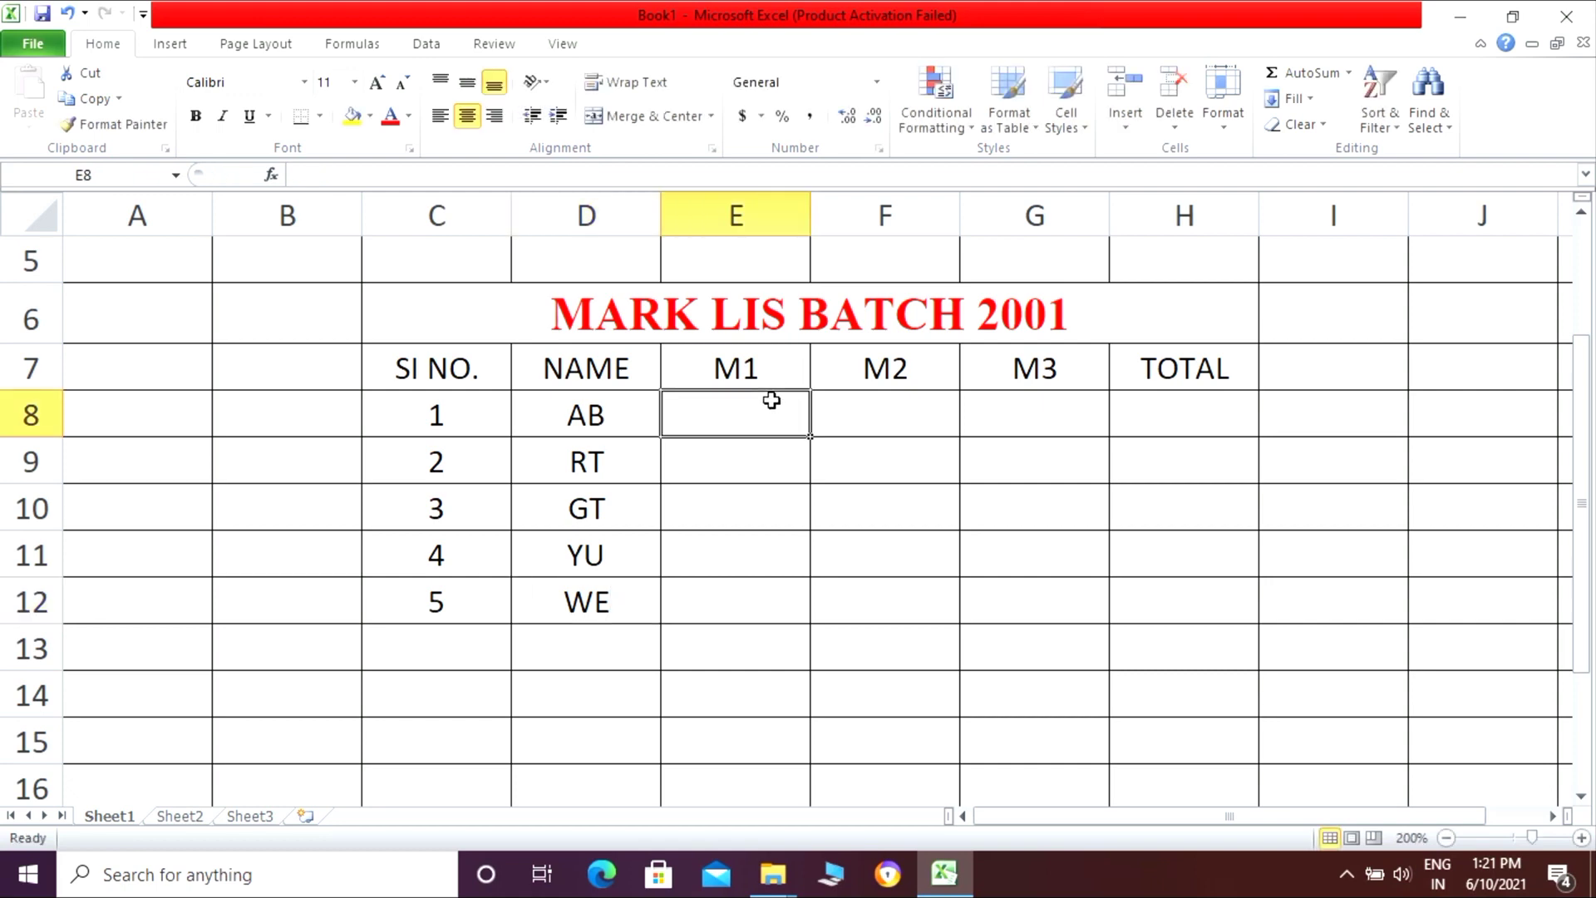
type("33")
key("Return")
type("43")
key("Return")
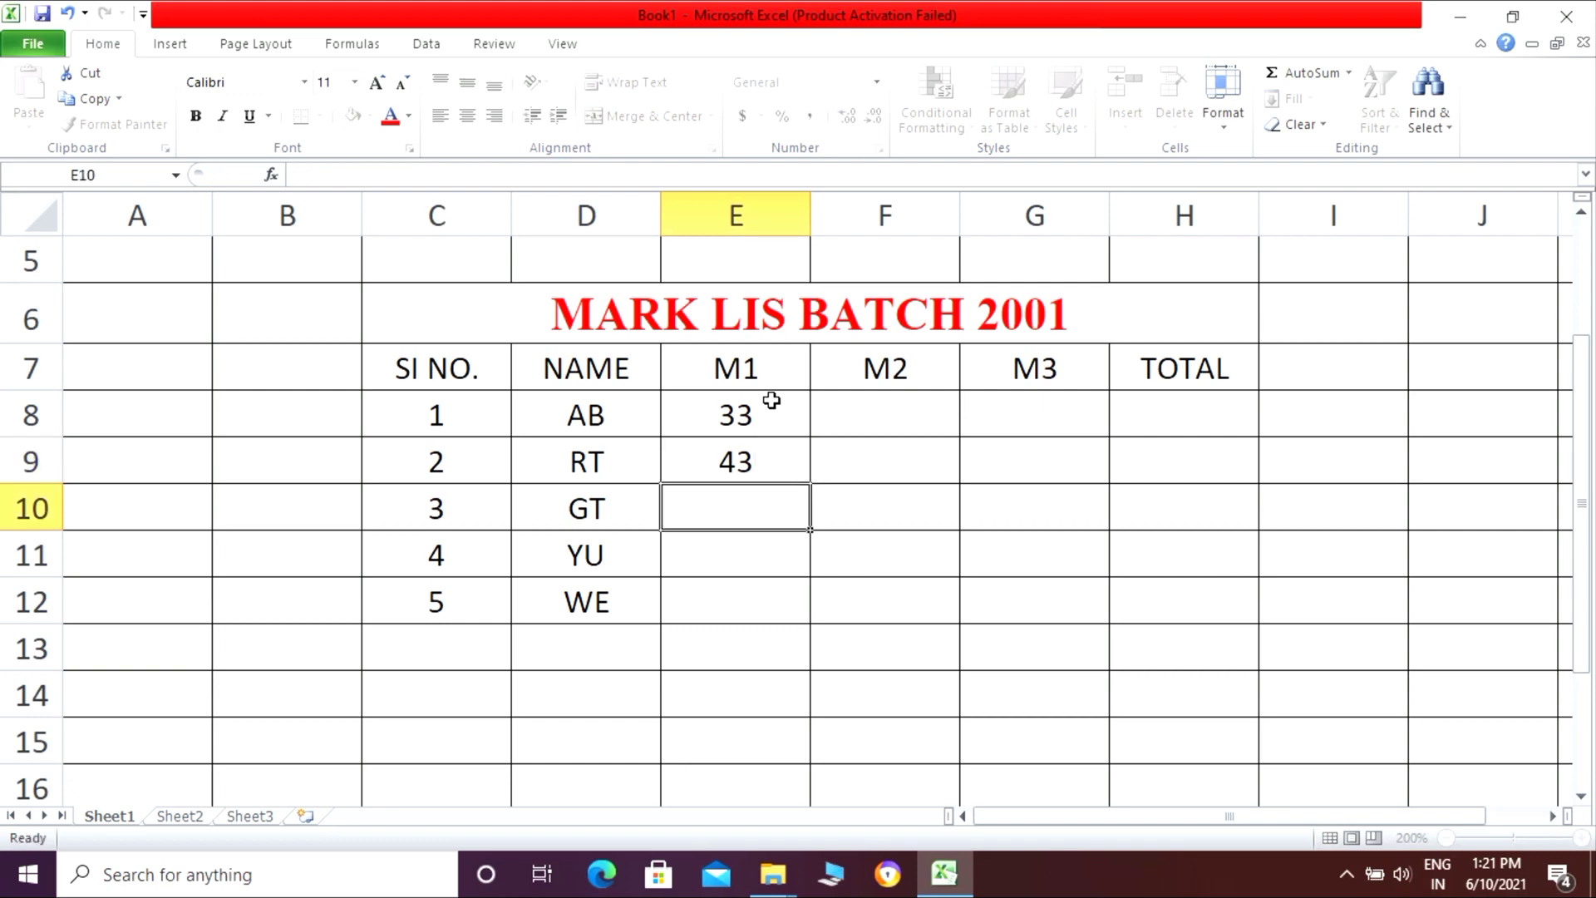
type("43")
key("Return")
type("22")
key("Return")
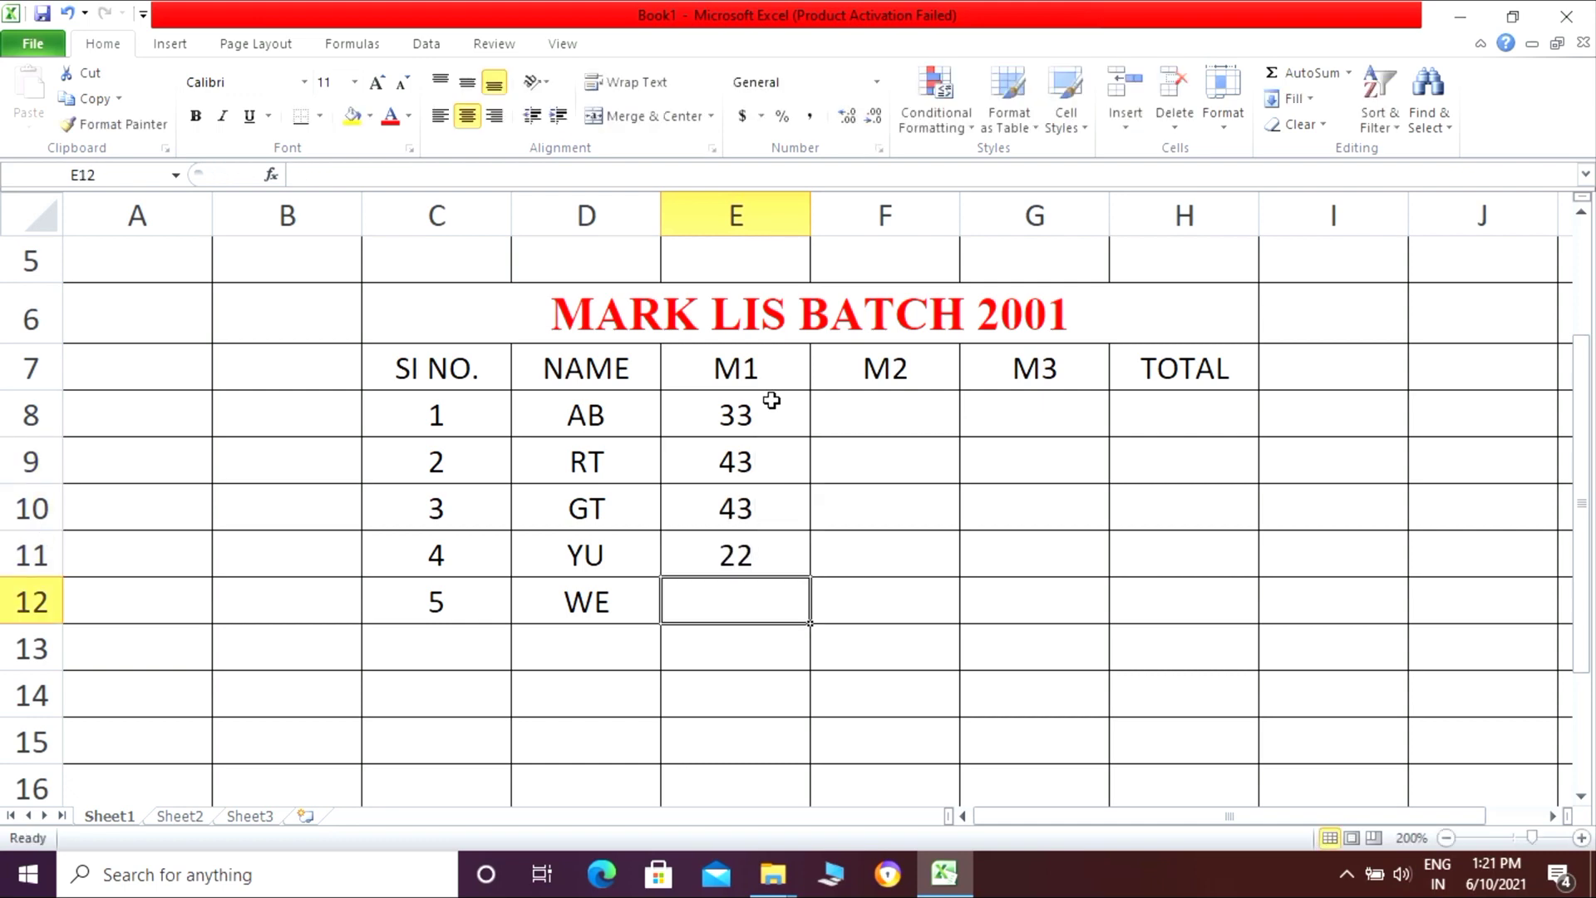
type("22")
key("Return")
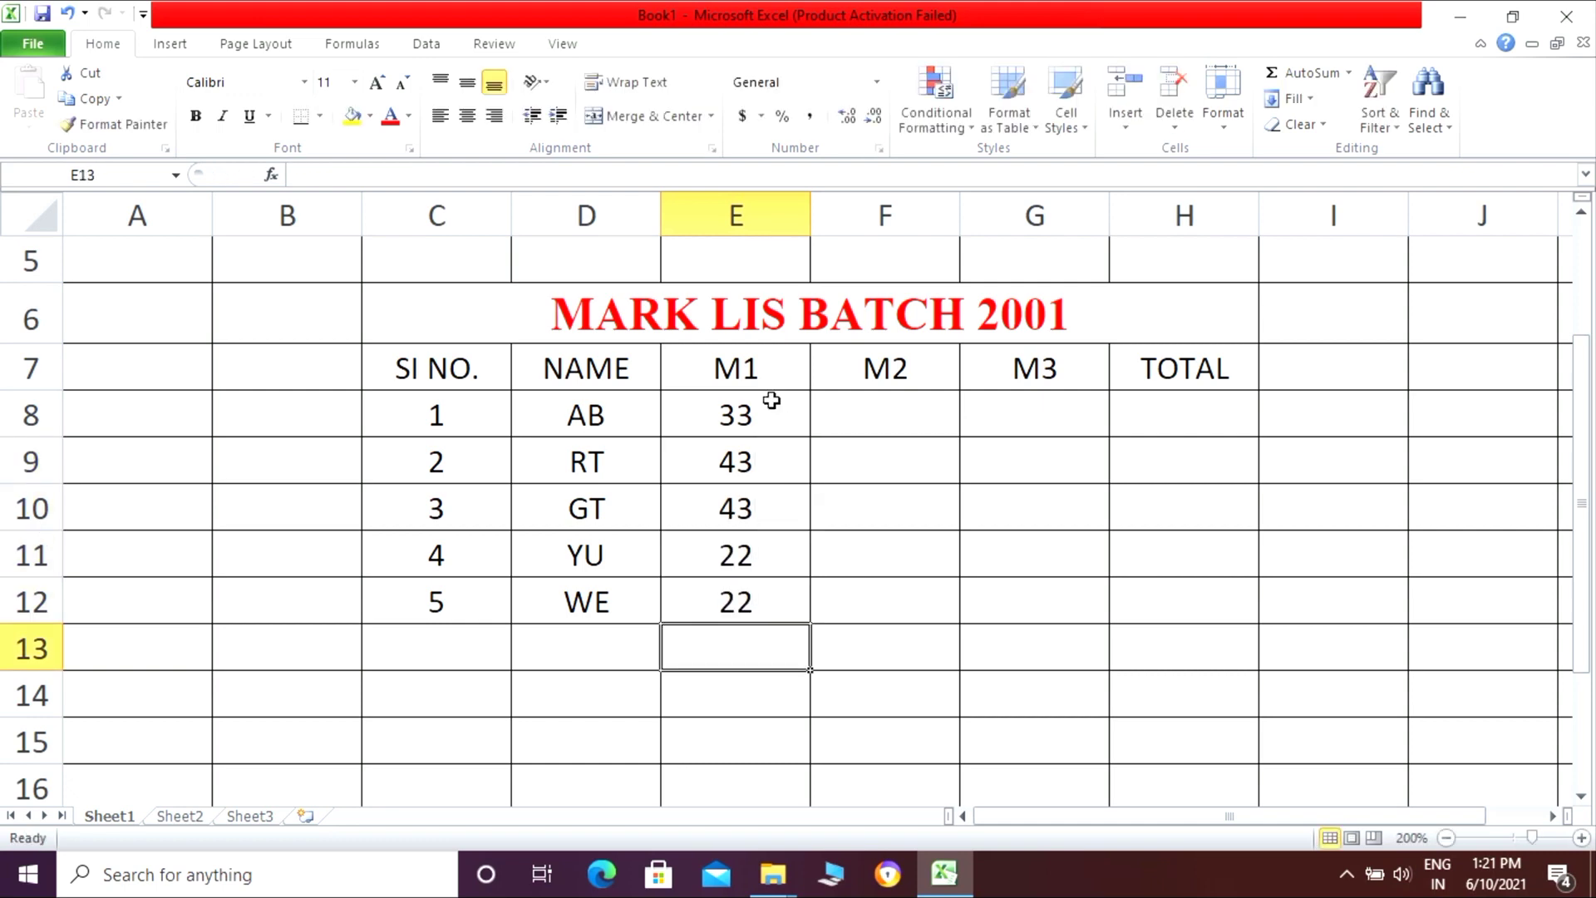
type("4")
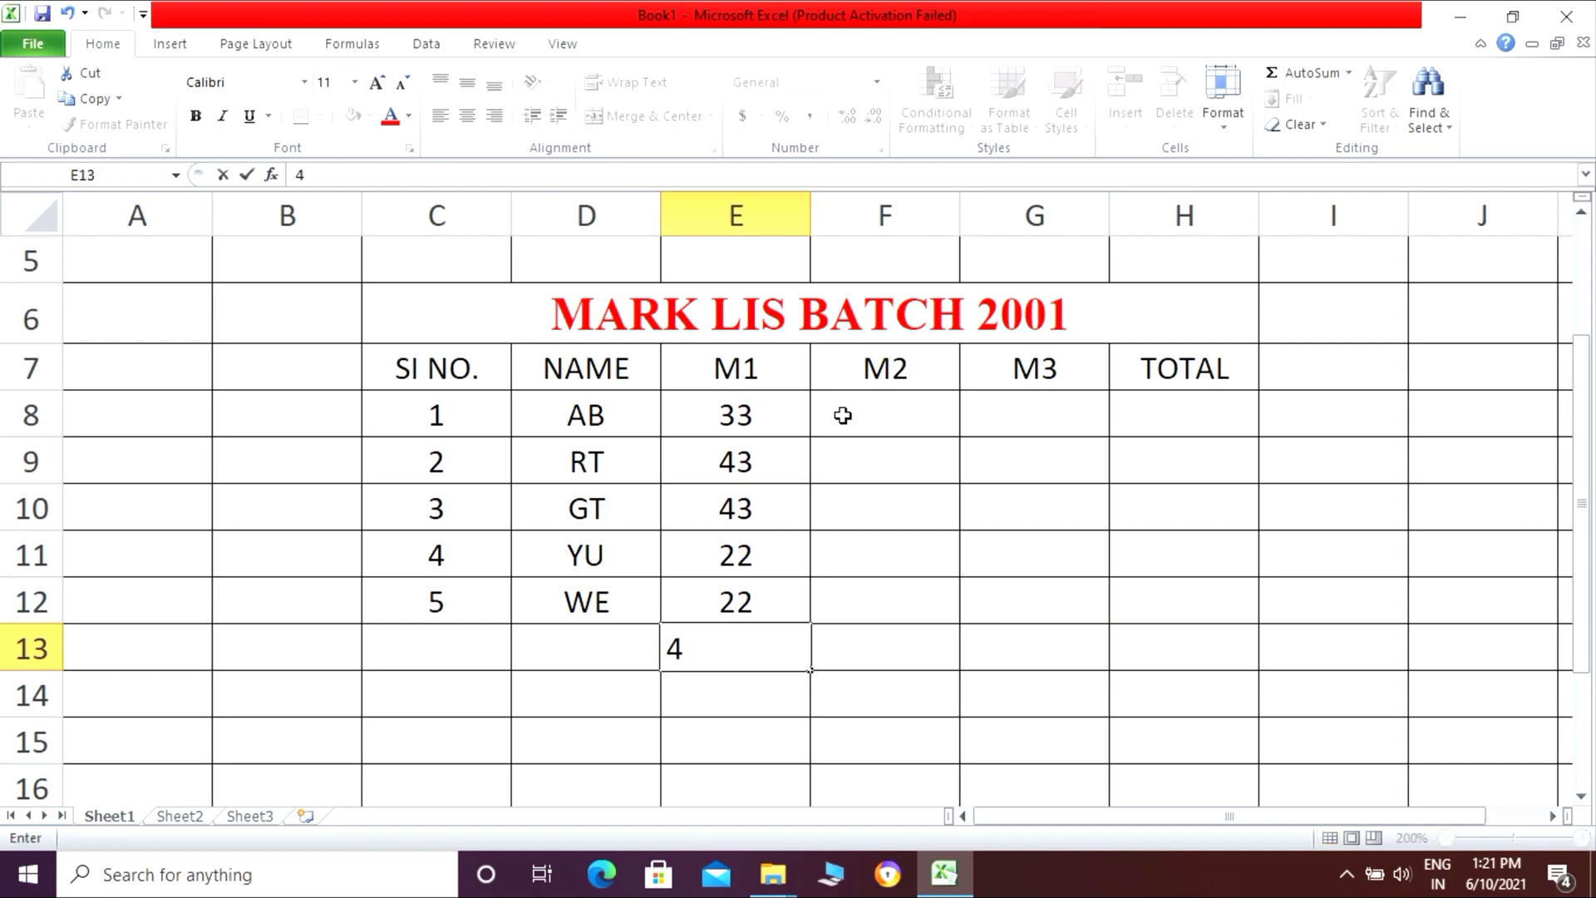
key("BackSpace")
- Enter the M2 marks 45, 45, 35, 65 and 44 in cells F8 to F12
left_click(892, 404)
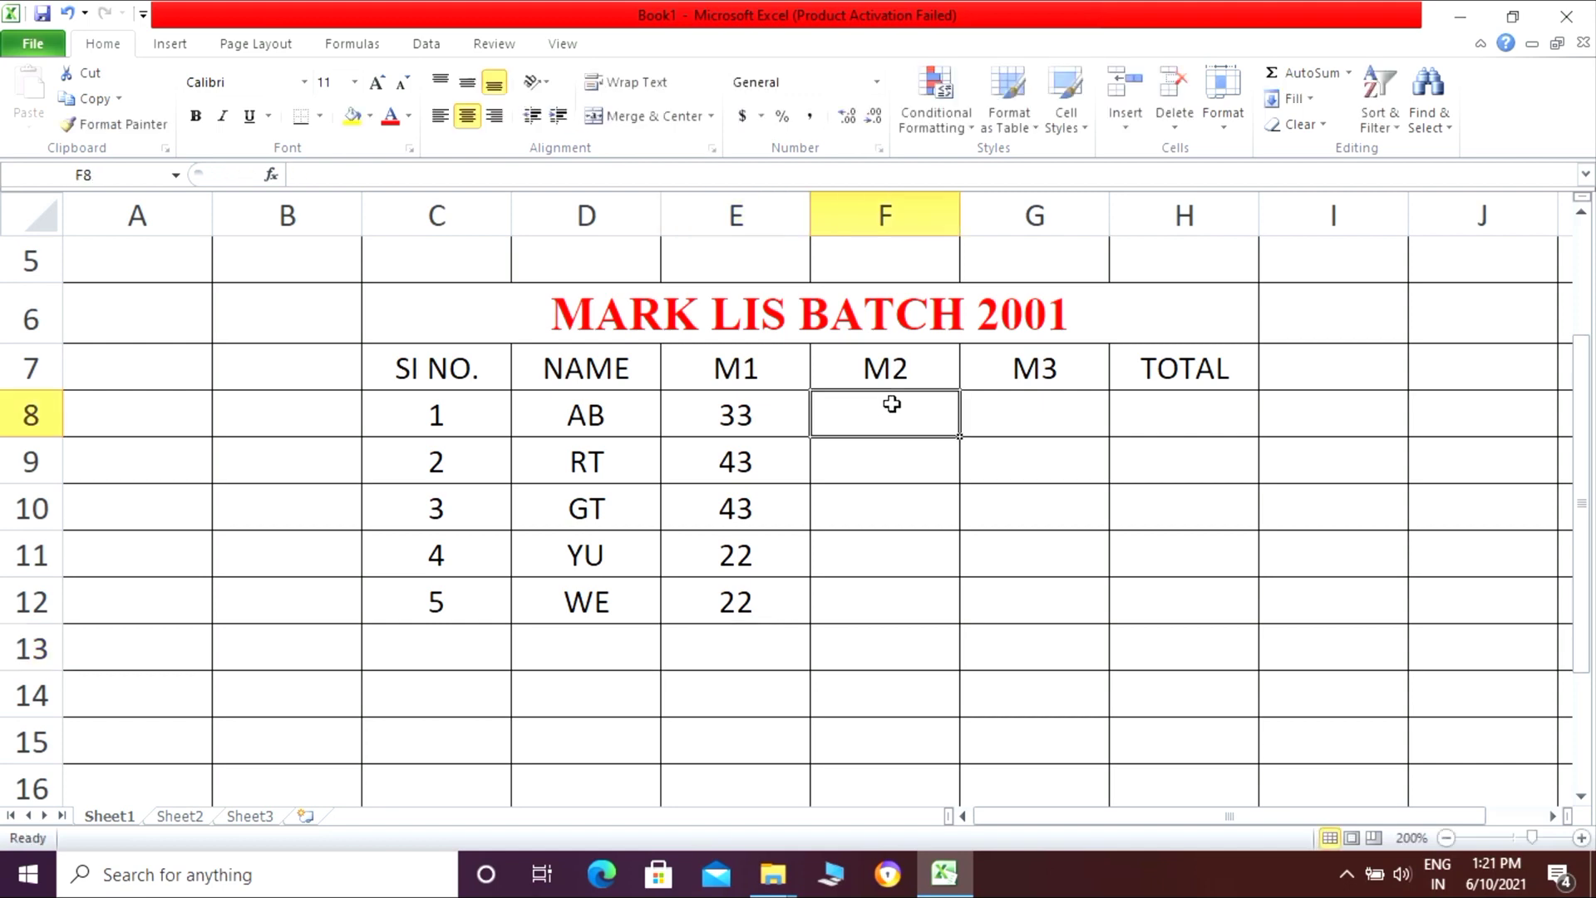
type("45")
key("Left")
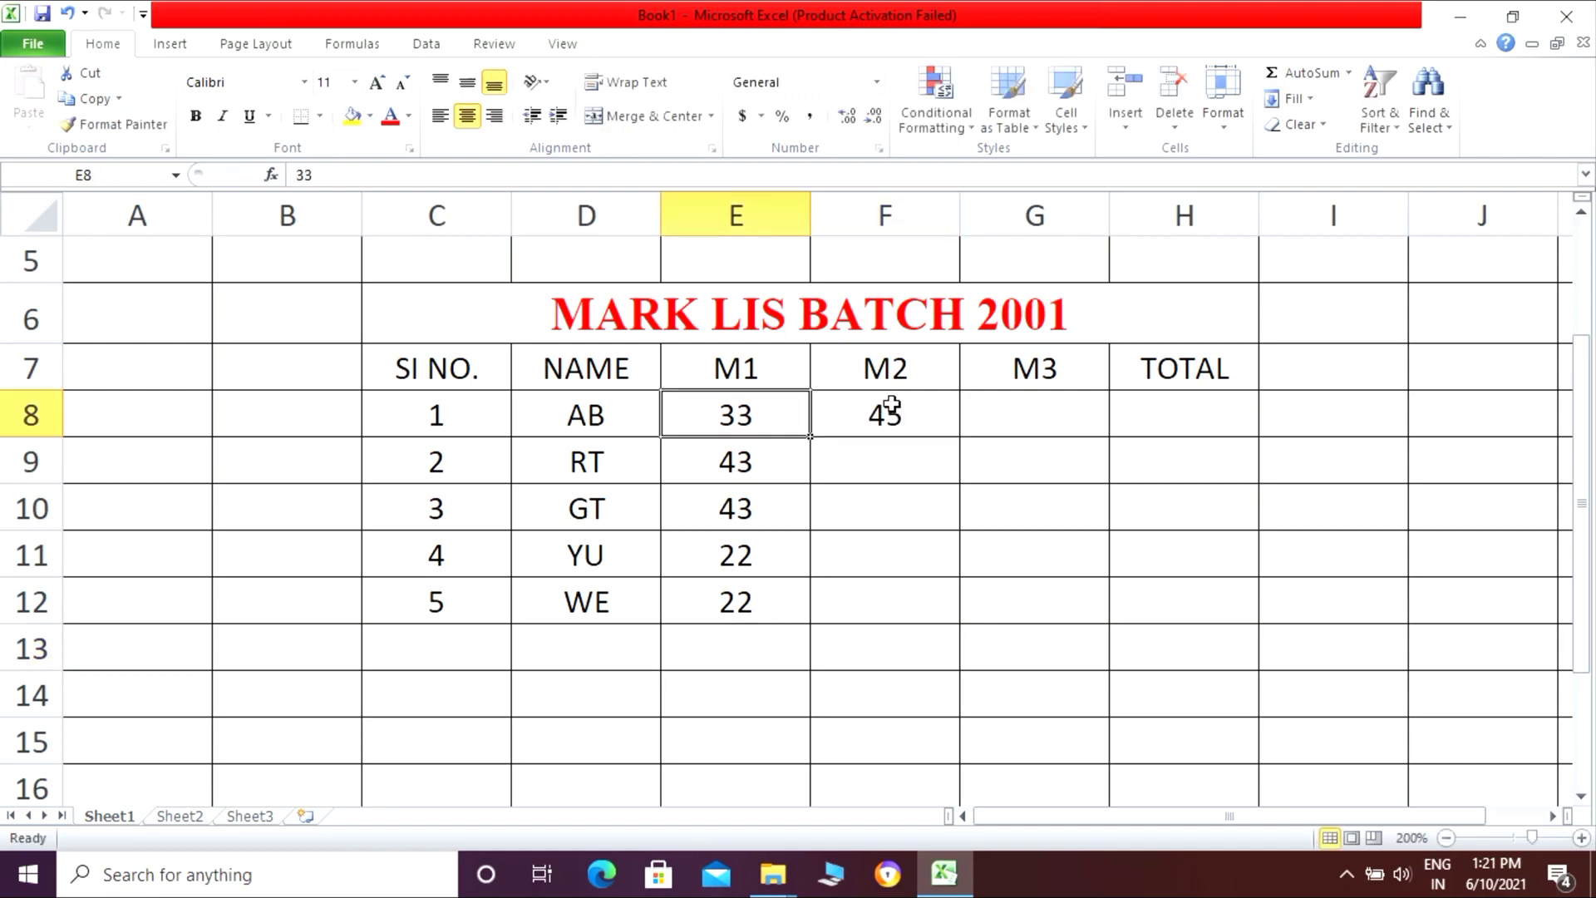
key("Down")
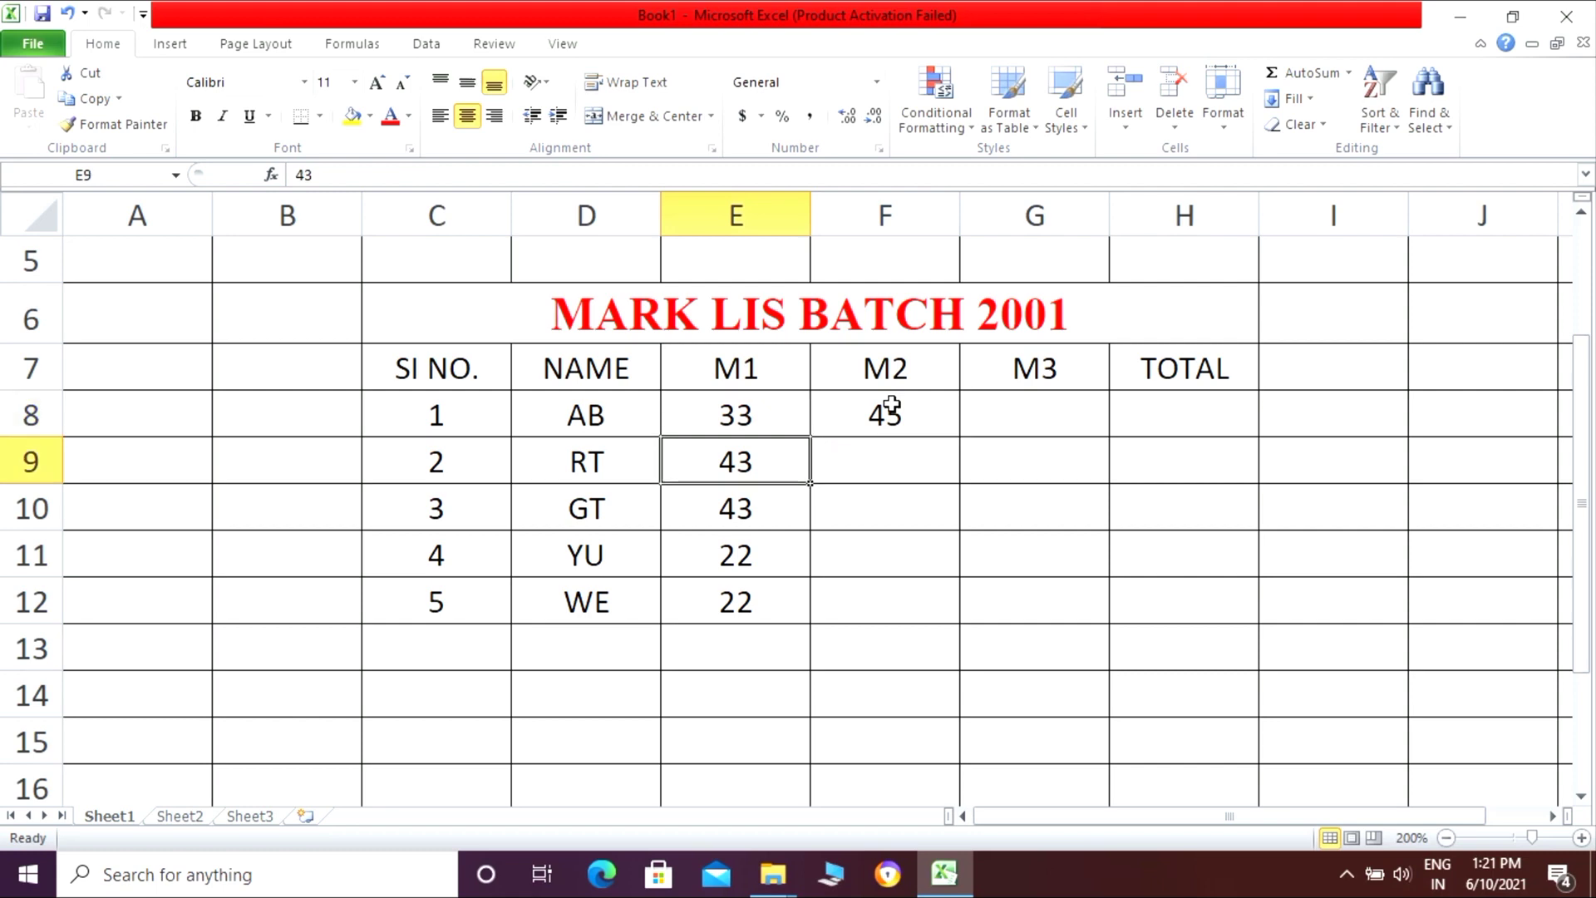
key("Right")
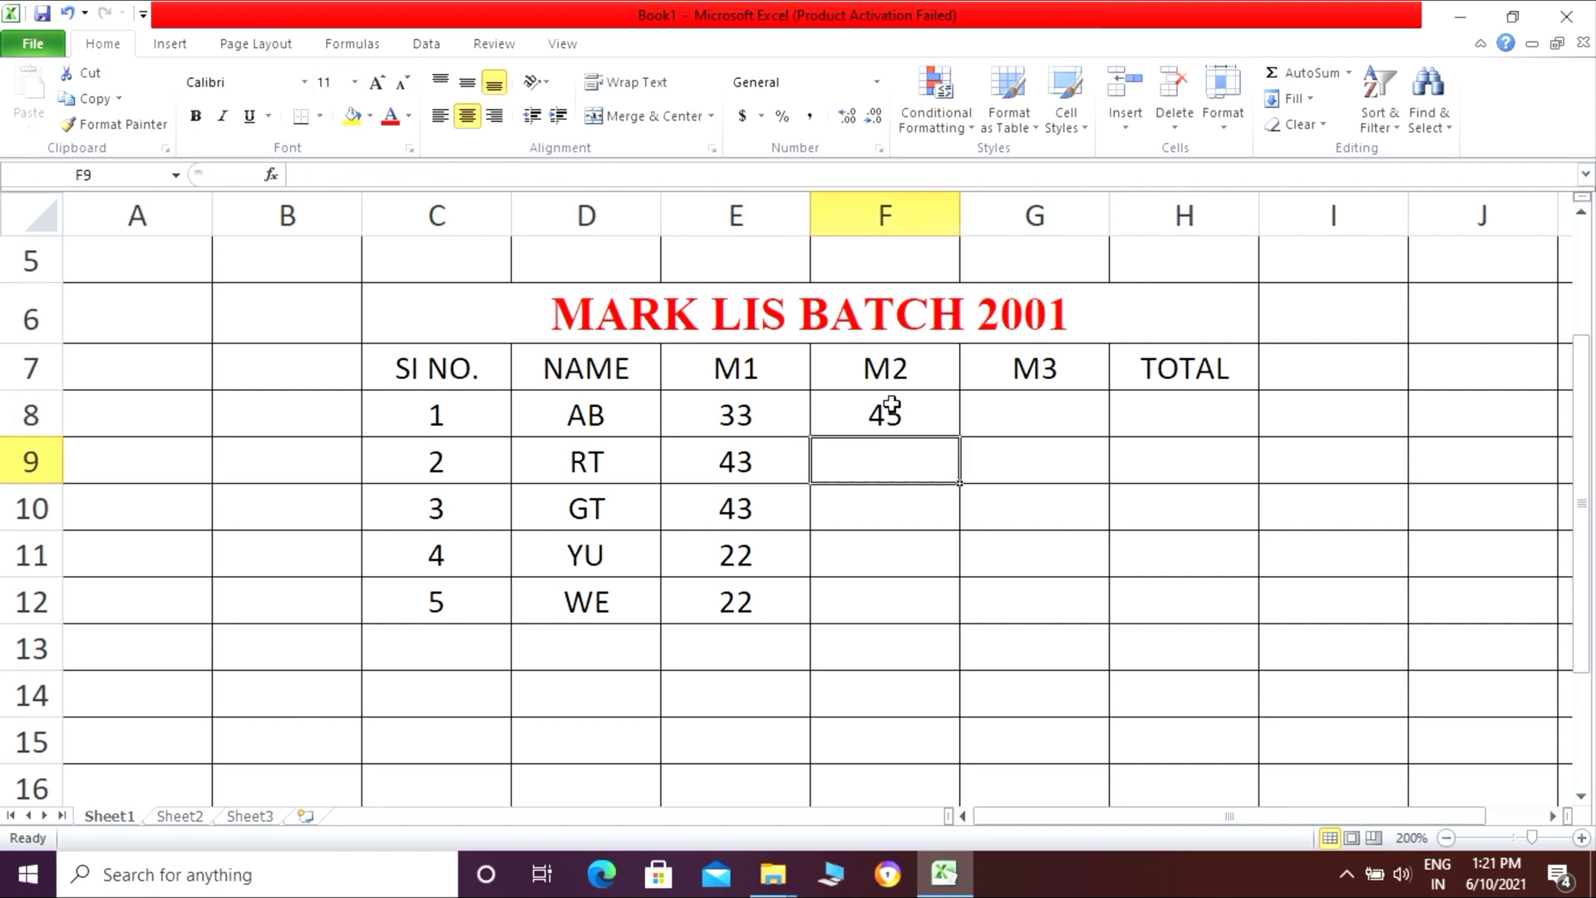
type("45")
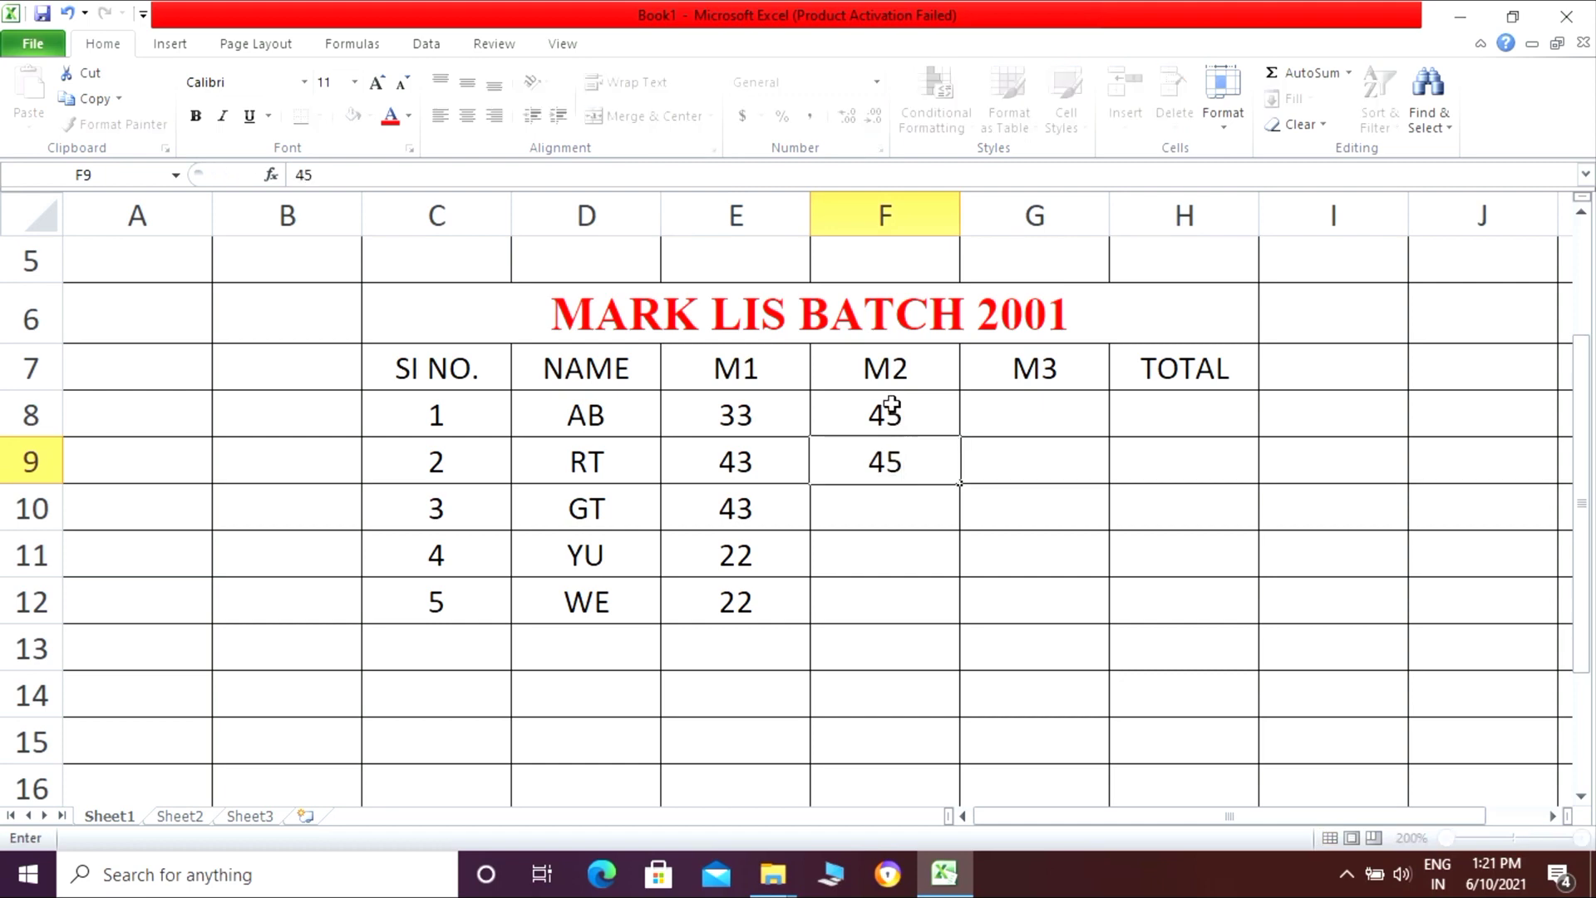
key("Return")
type("35")
key("Return")
type("65")
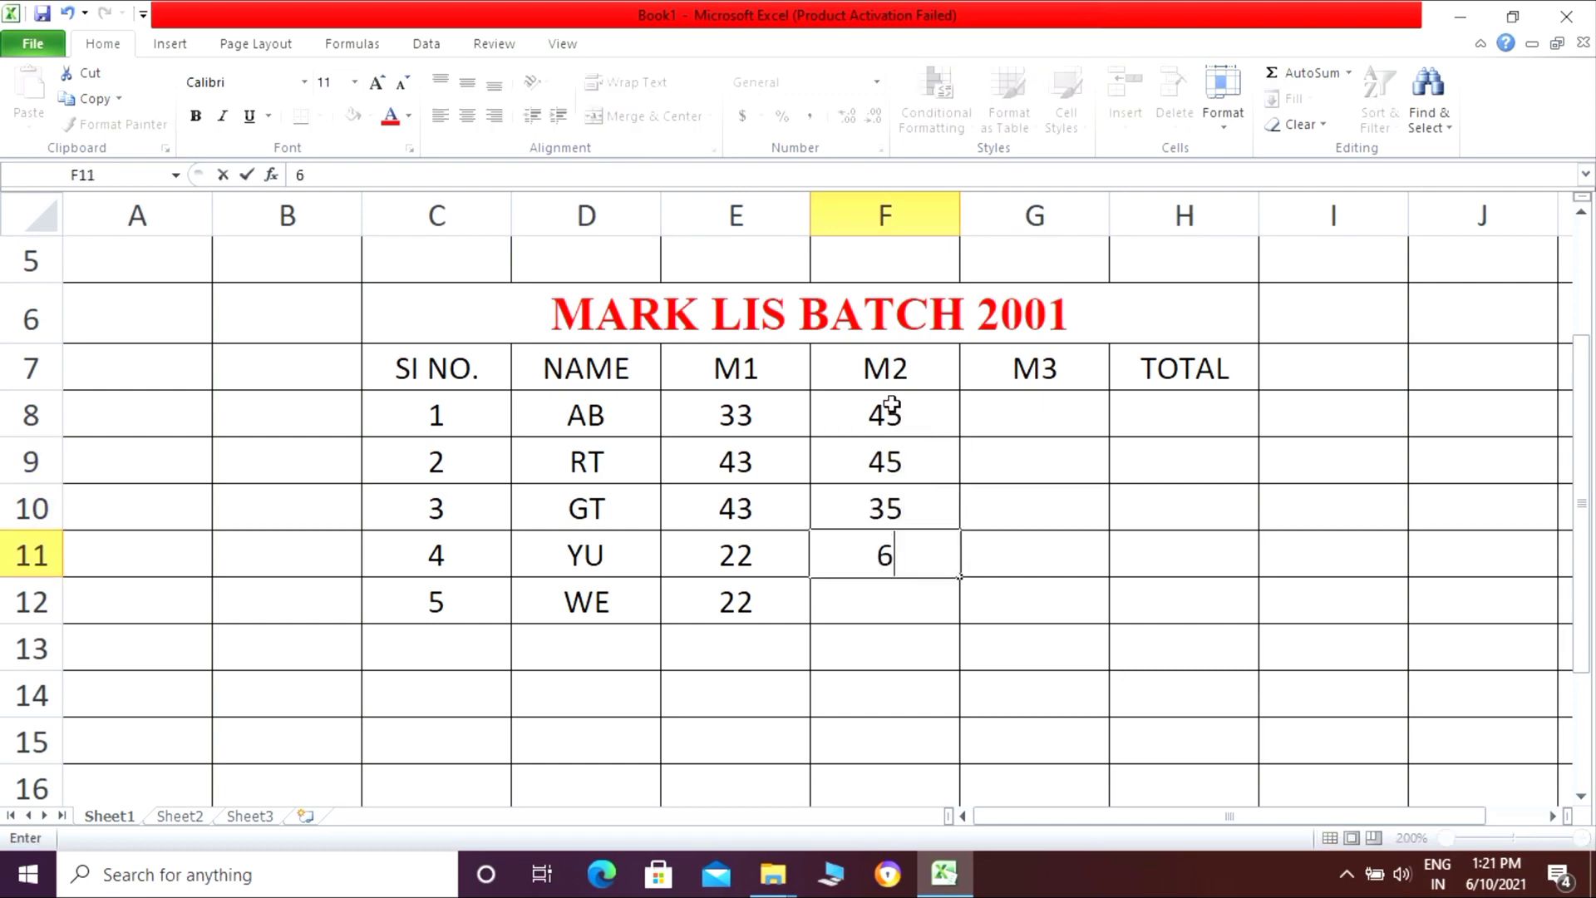
key("Return")
type("44")
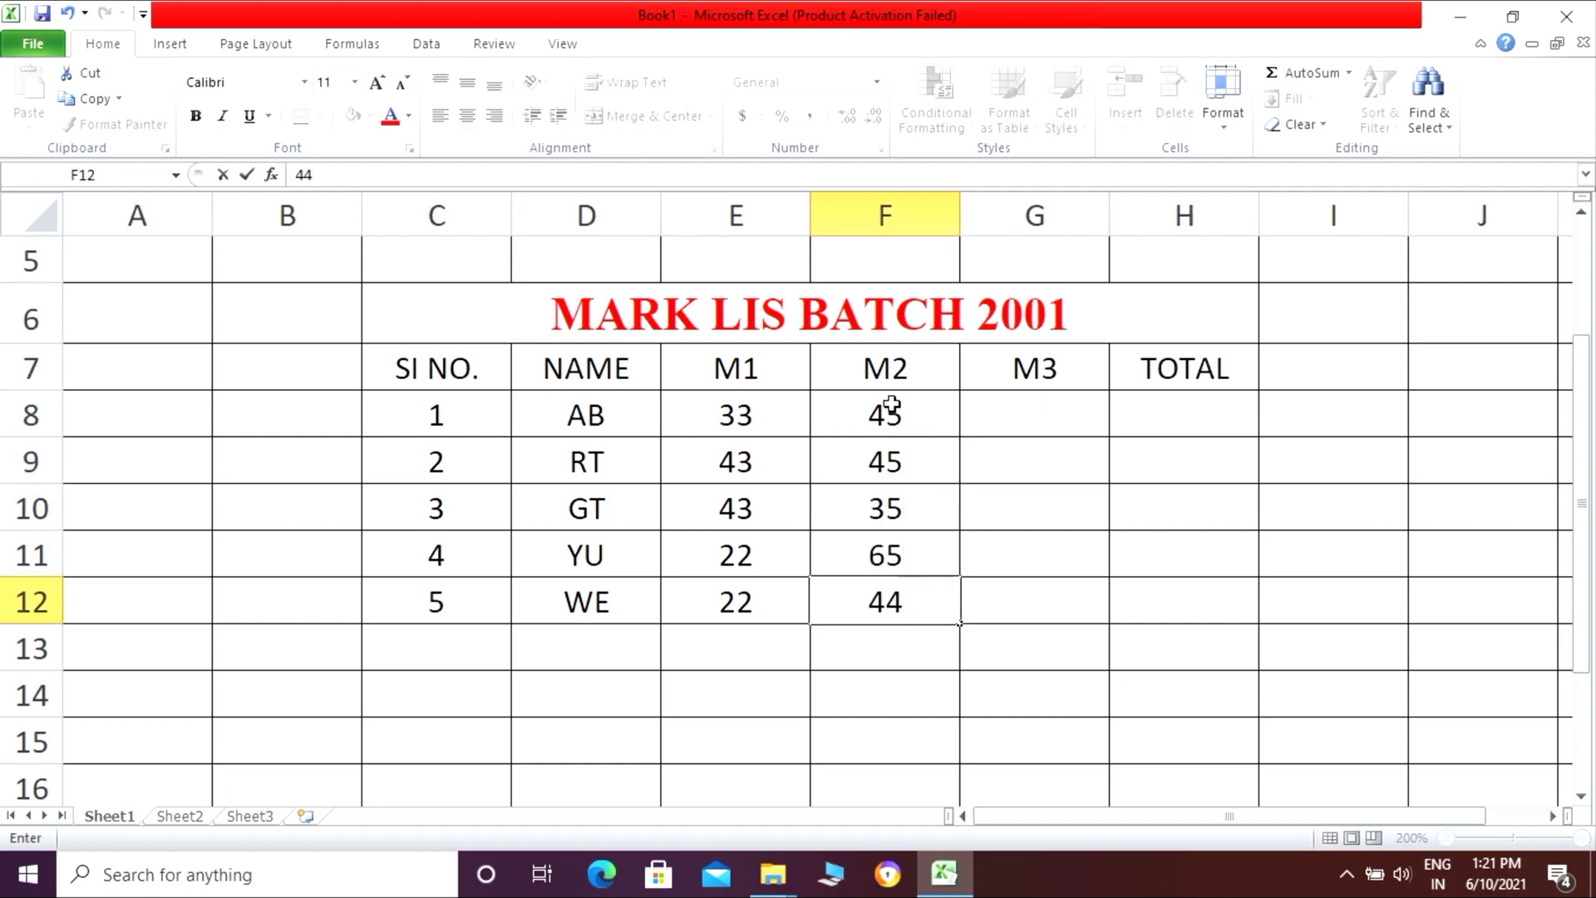
- Enter the M3 marks 34, 67, 87, 56 and 54 in cells G8 to G12
left_click(1008, 404)
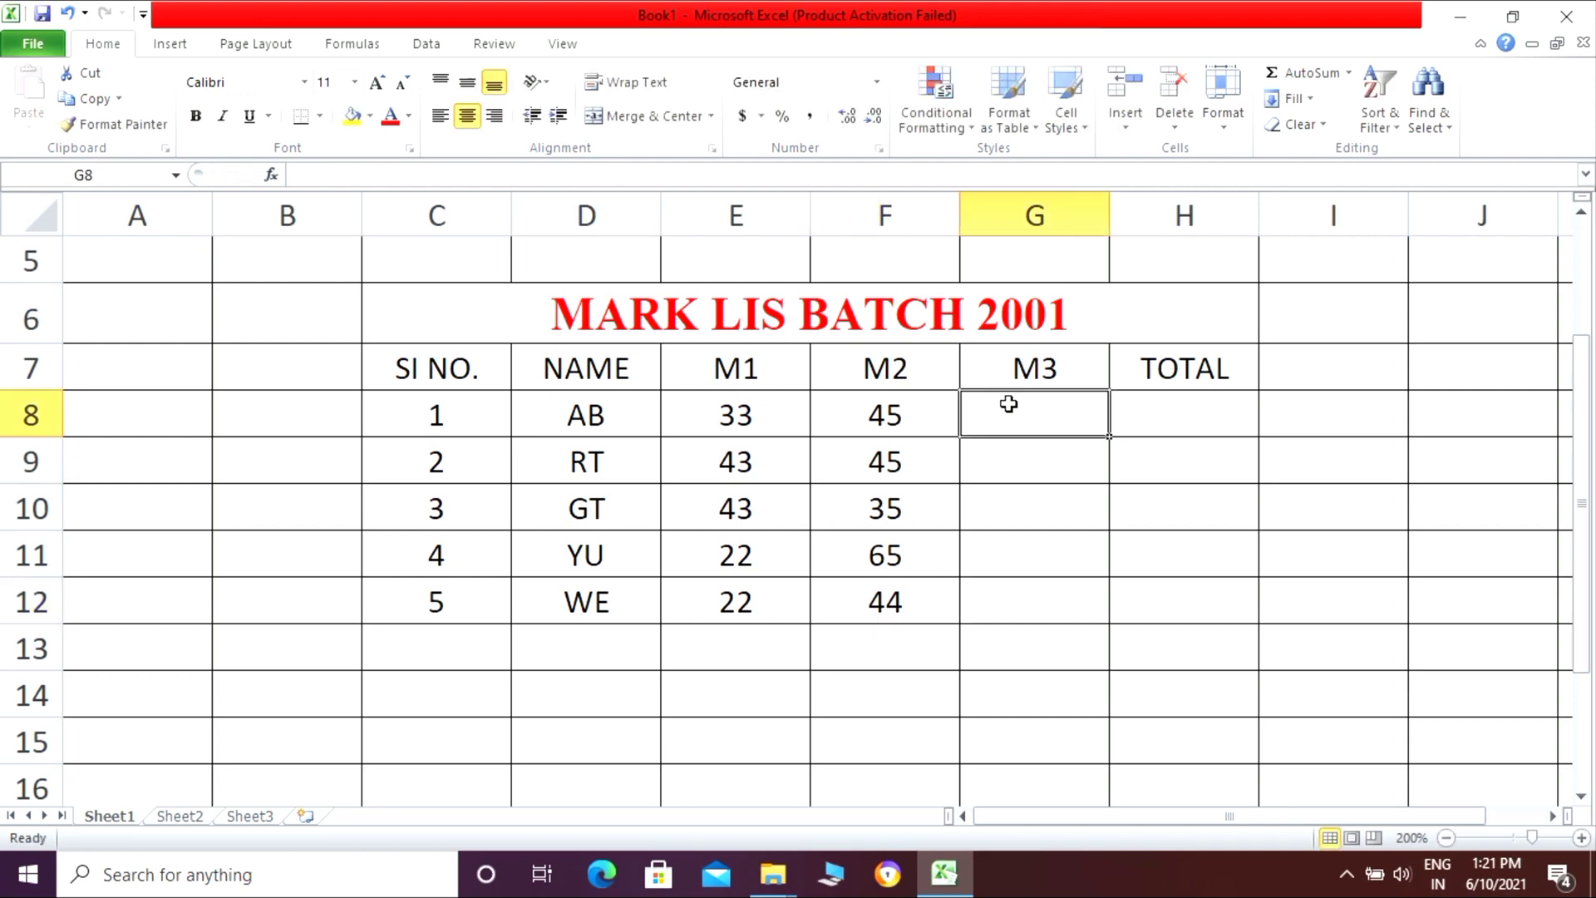
type("34")
key("Return")
type("67")
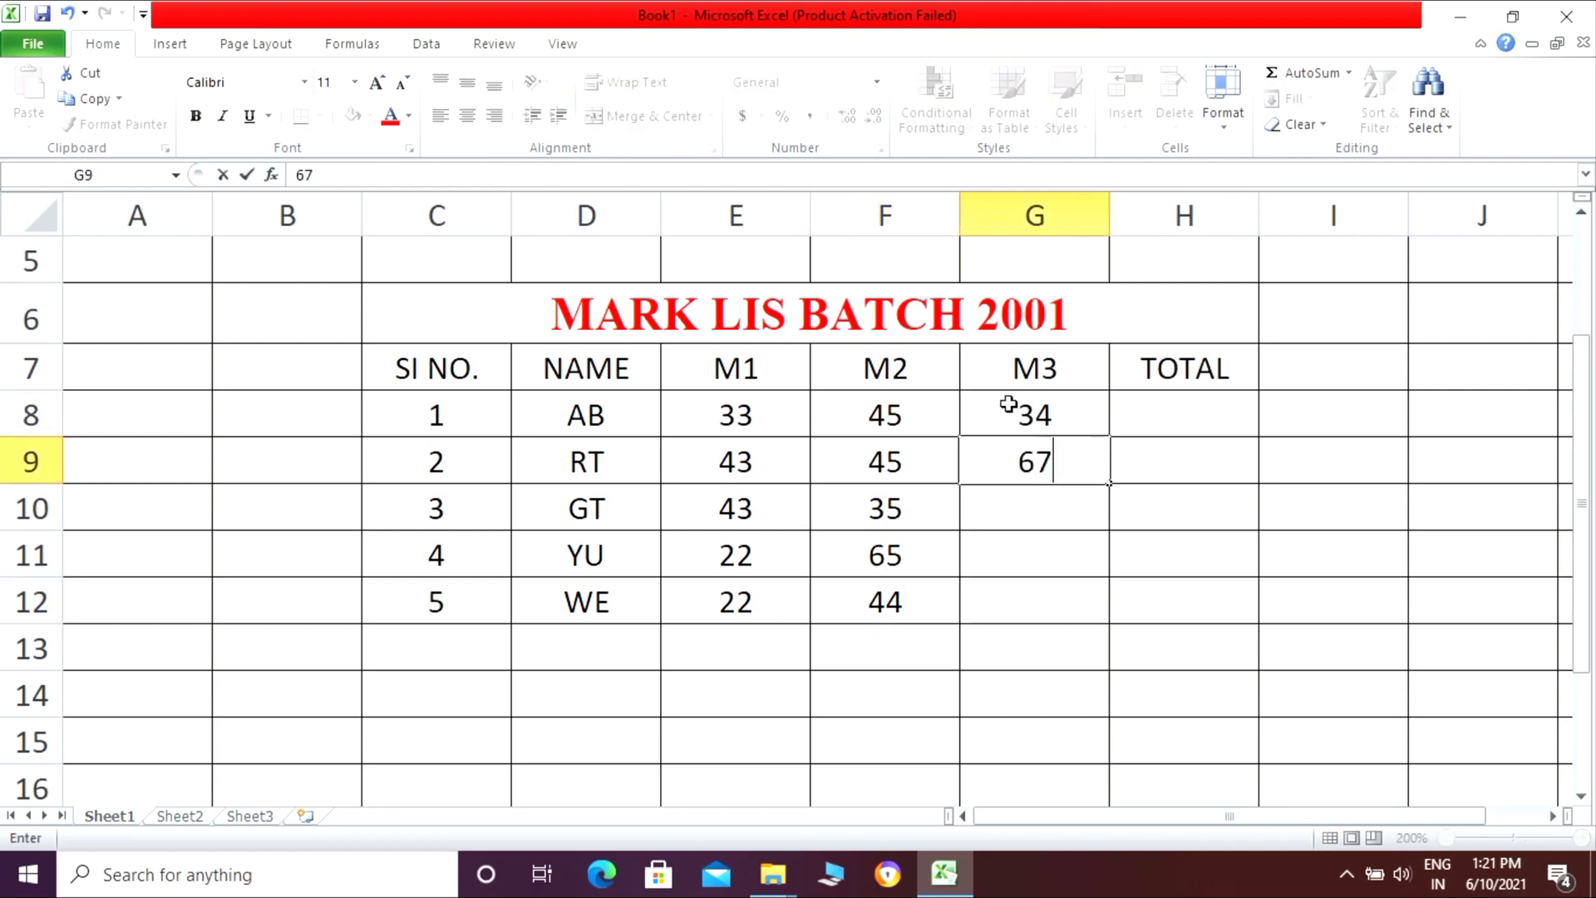
key("Return")
type("87")
key("Return")
type("56")
key("Return")
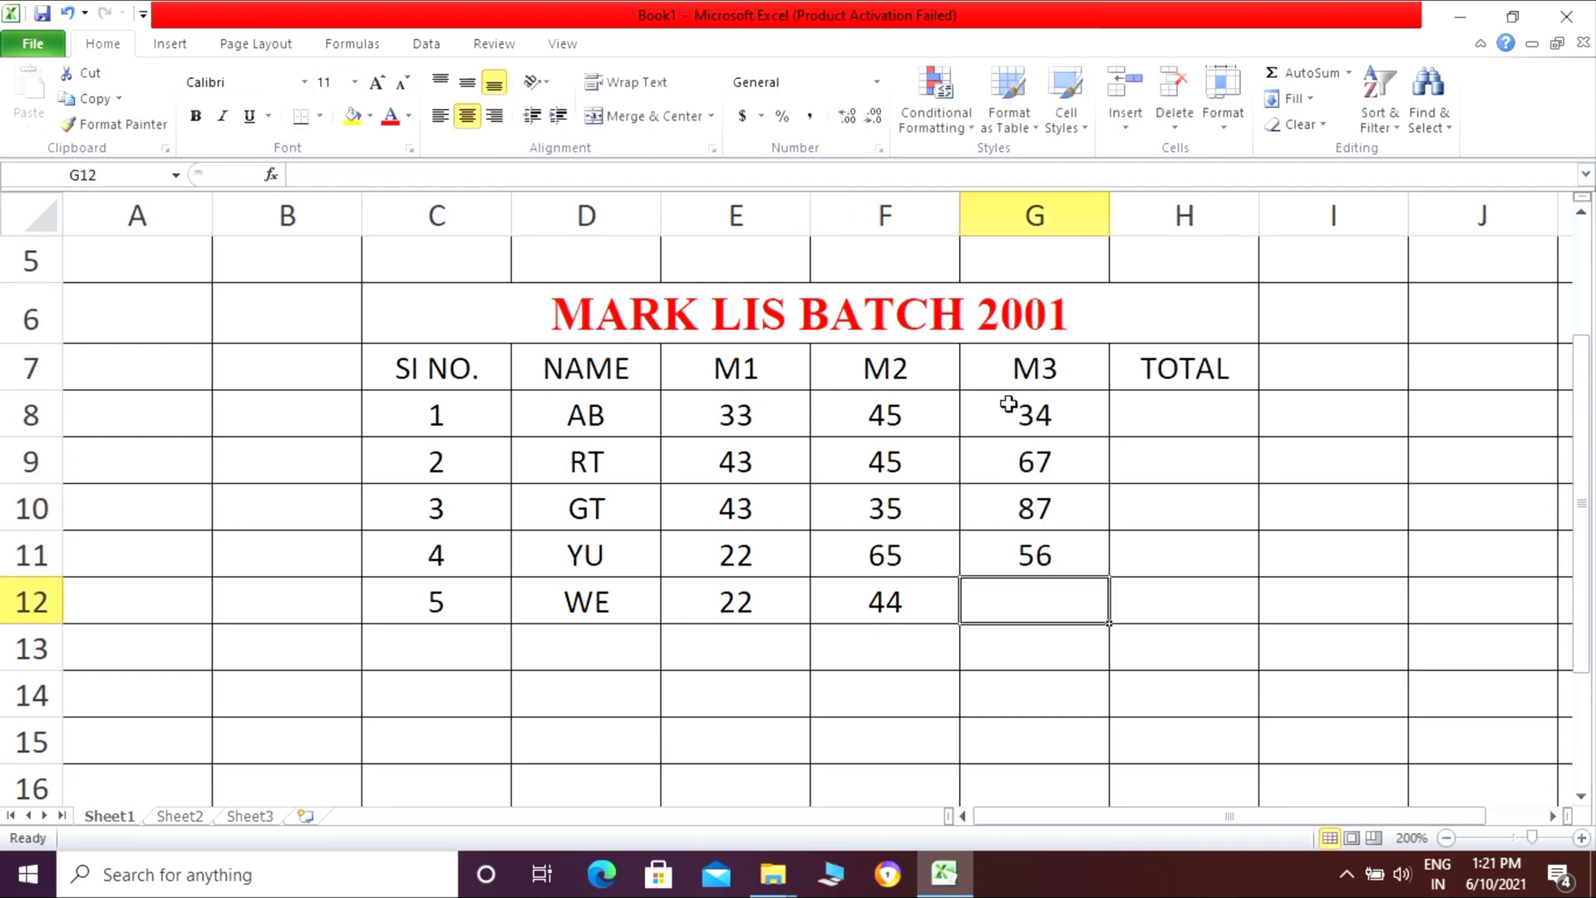
type("54")
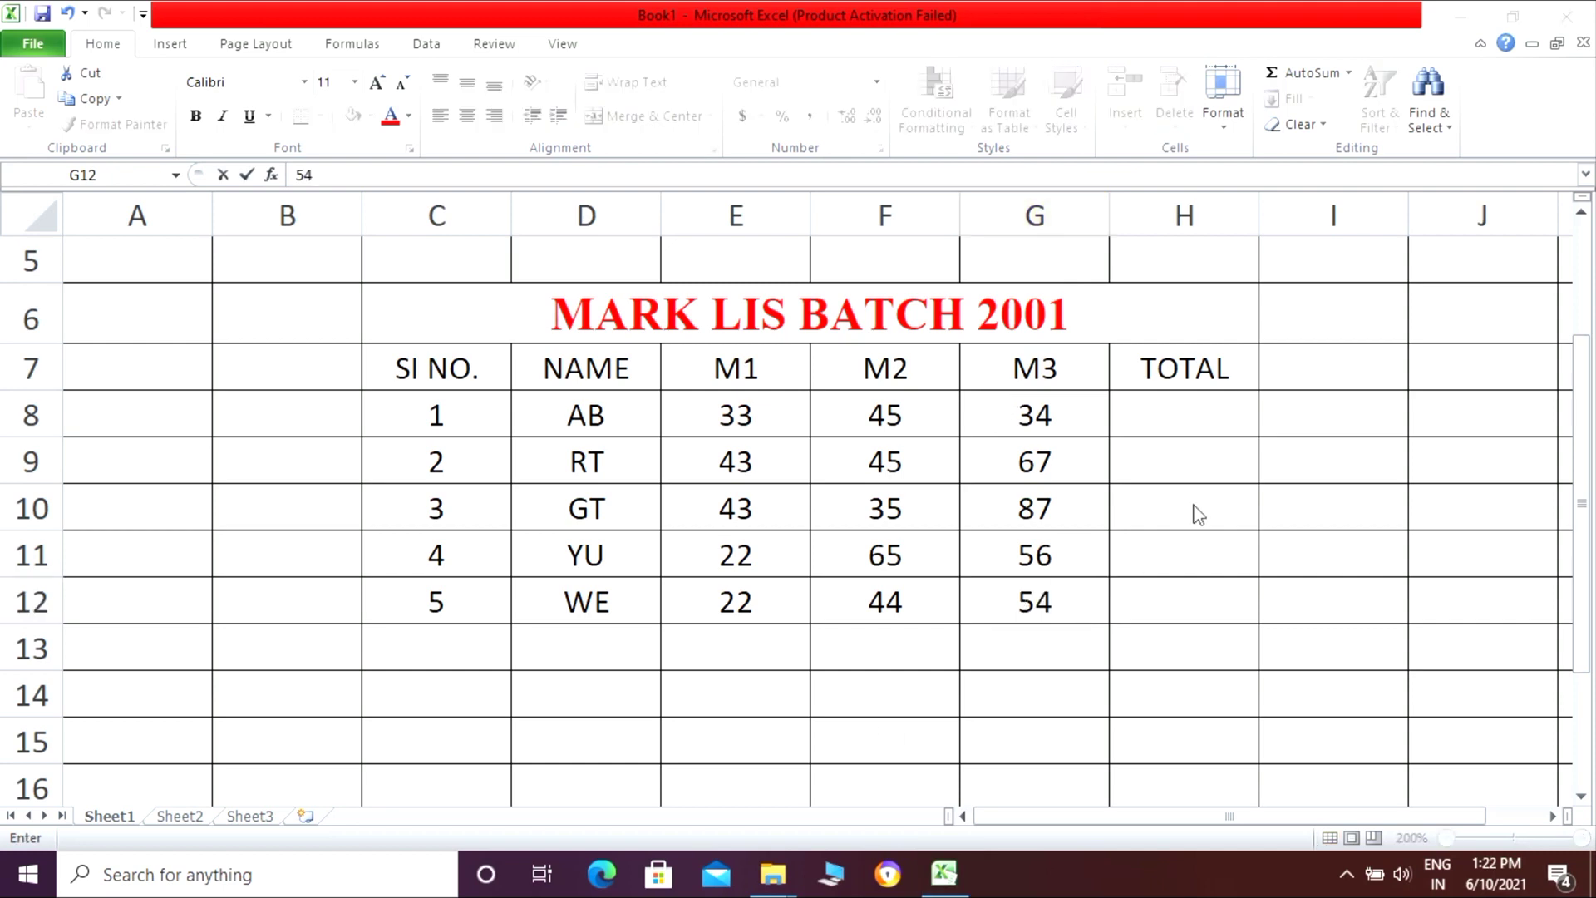
- Calculate the first student's total in cell H8 with the formula =E8+F8+G8
left_click(1191, 420)
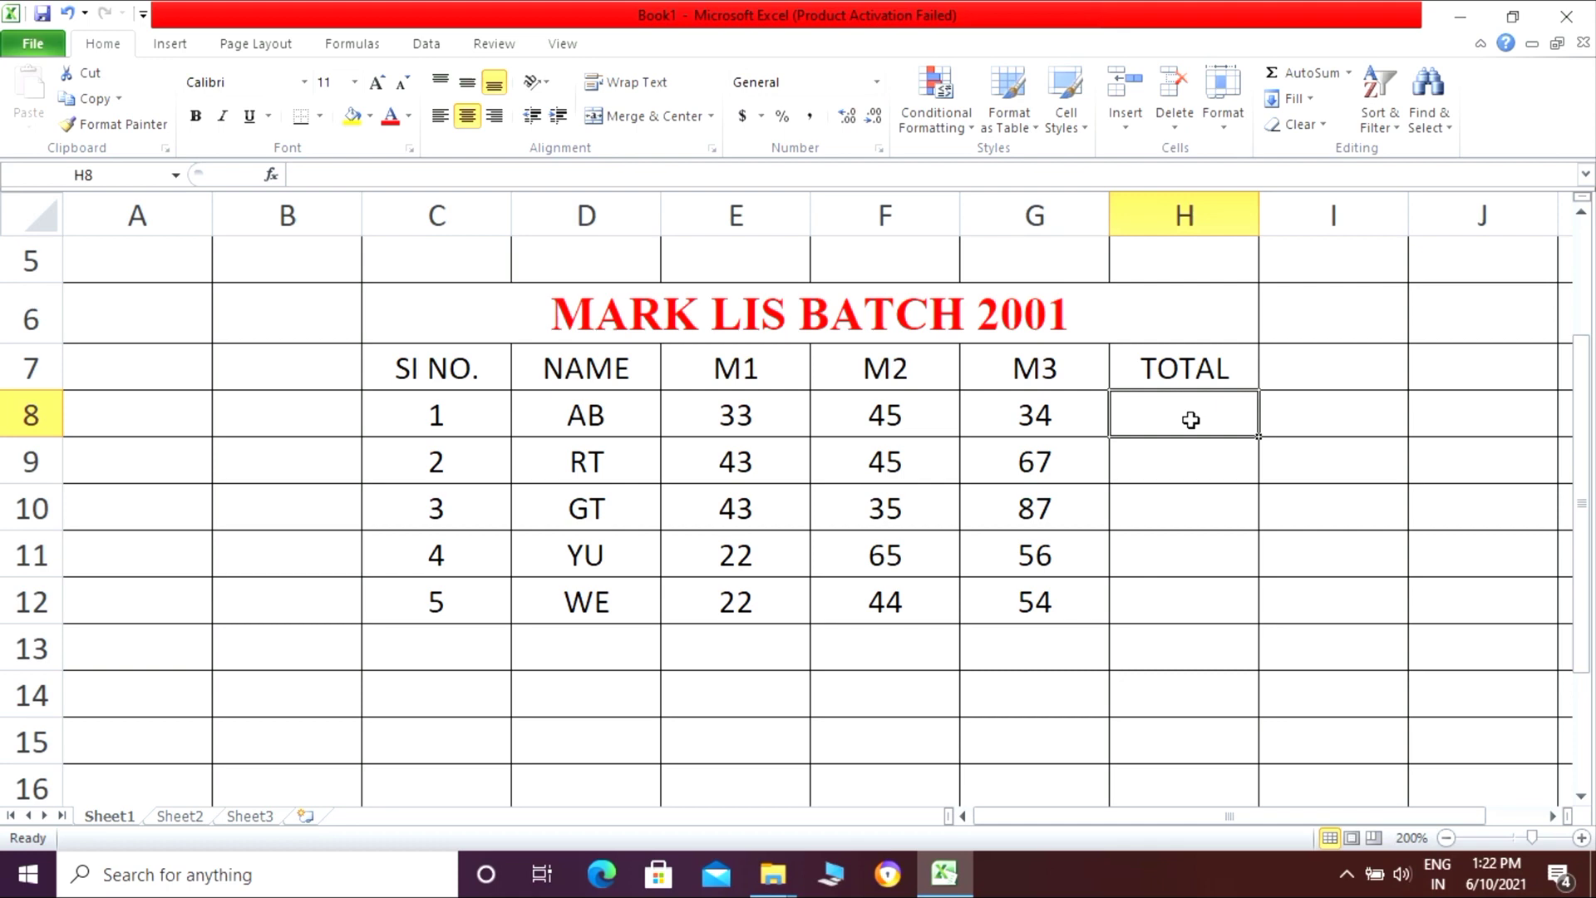
type("=")
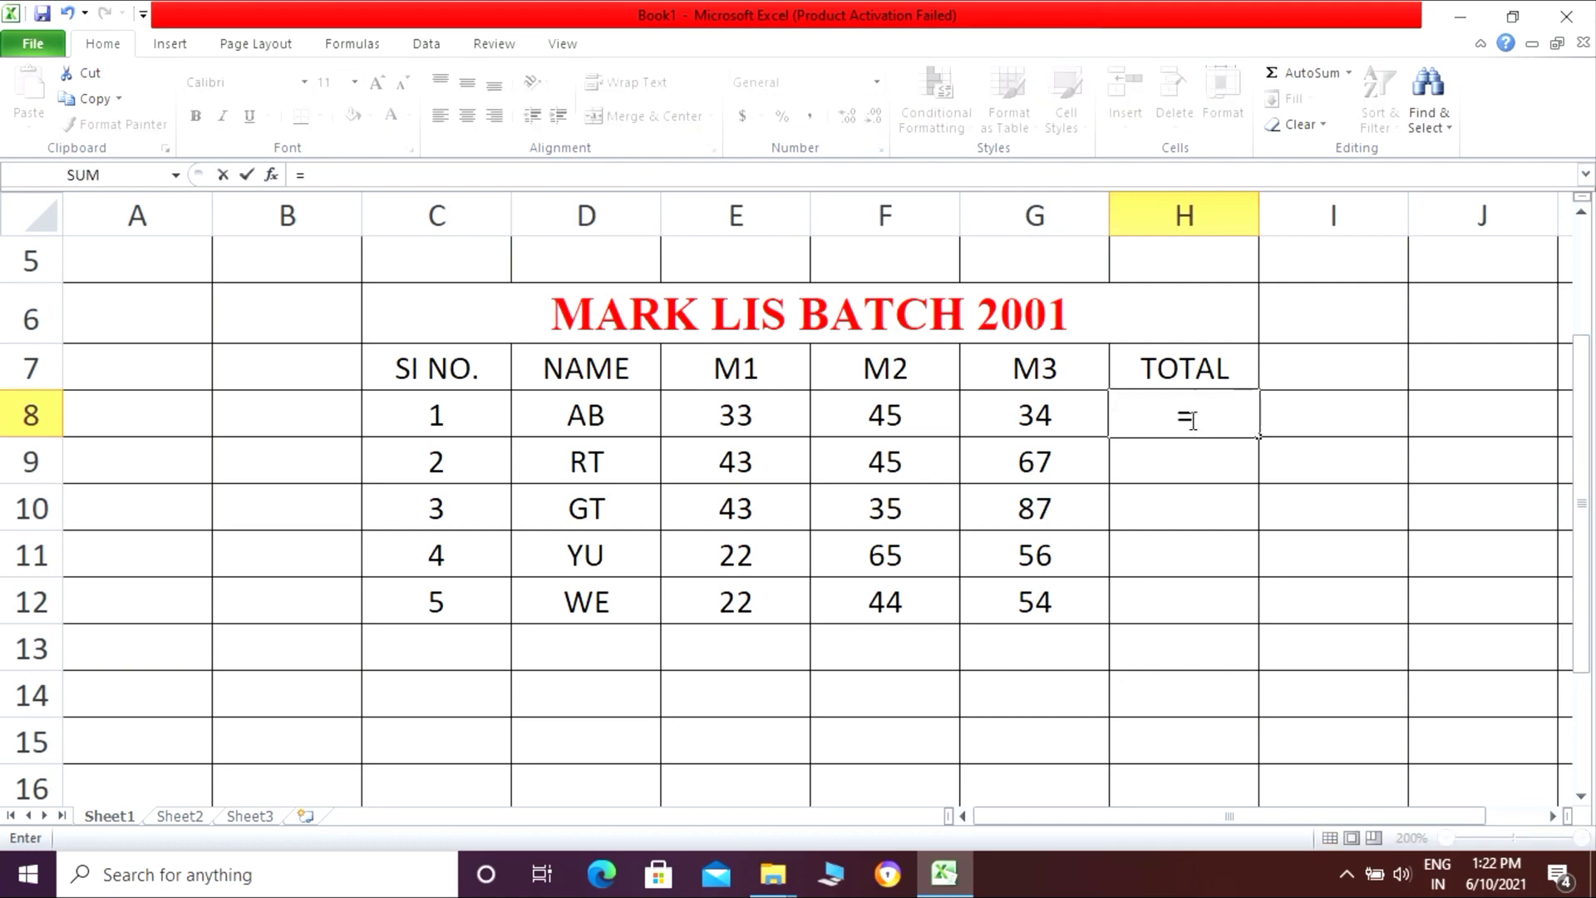
left_click(760, 422)
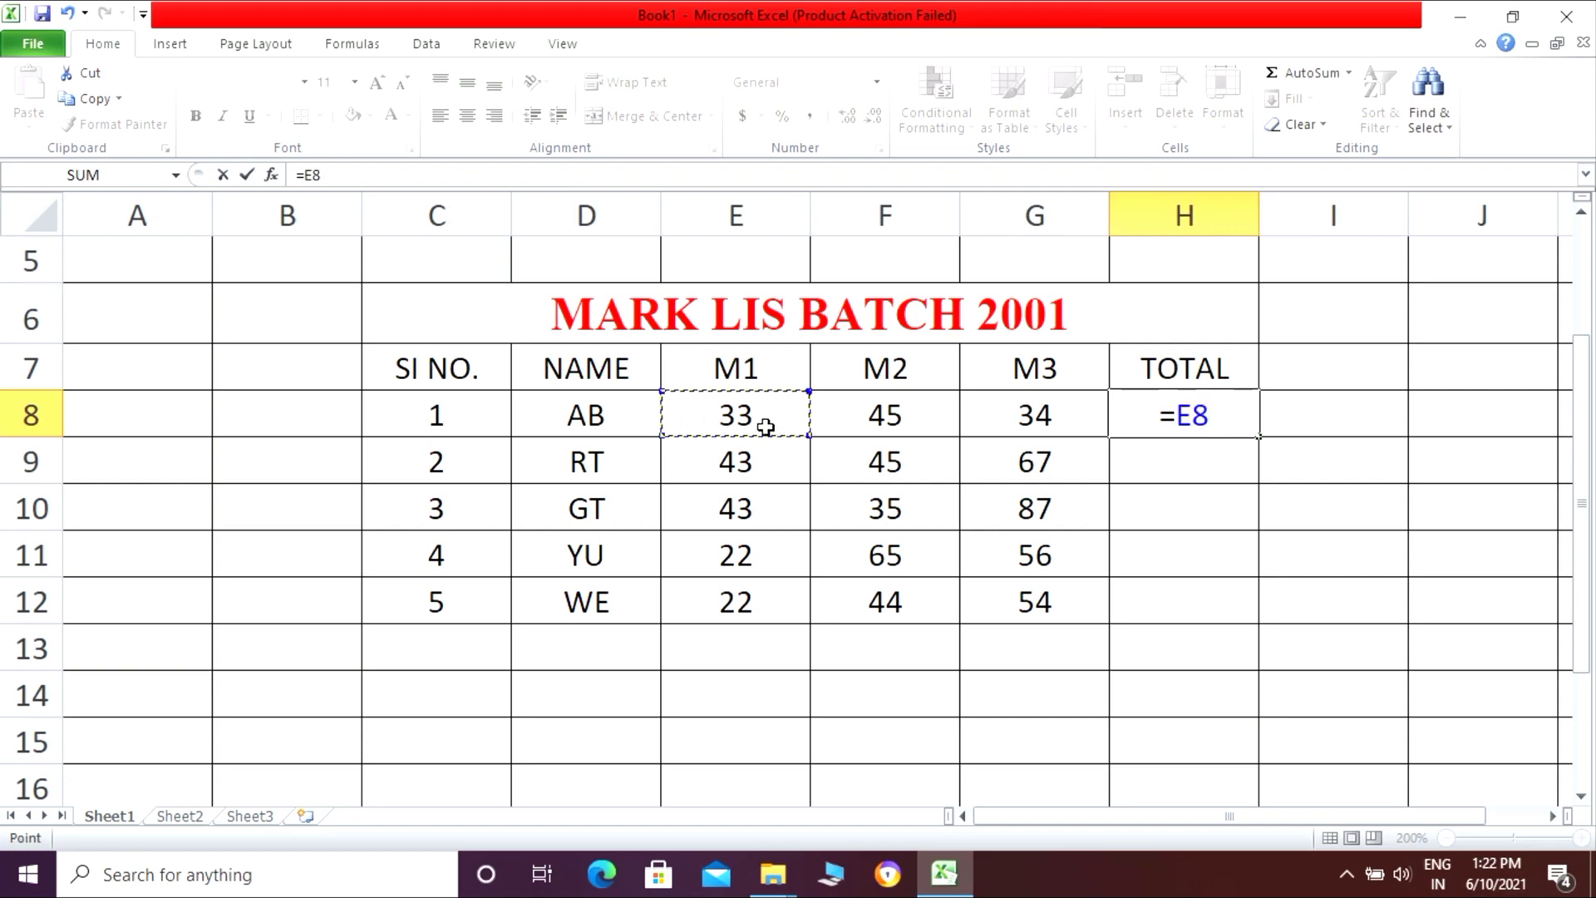
type("+")
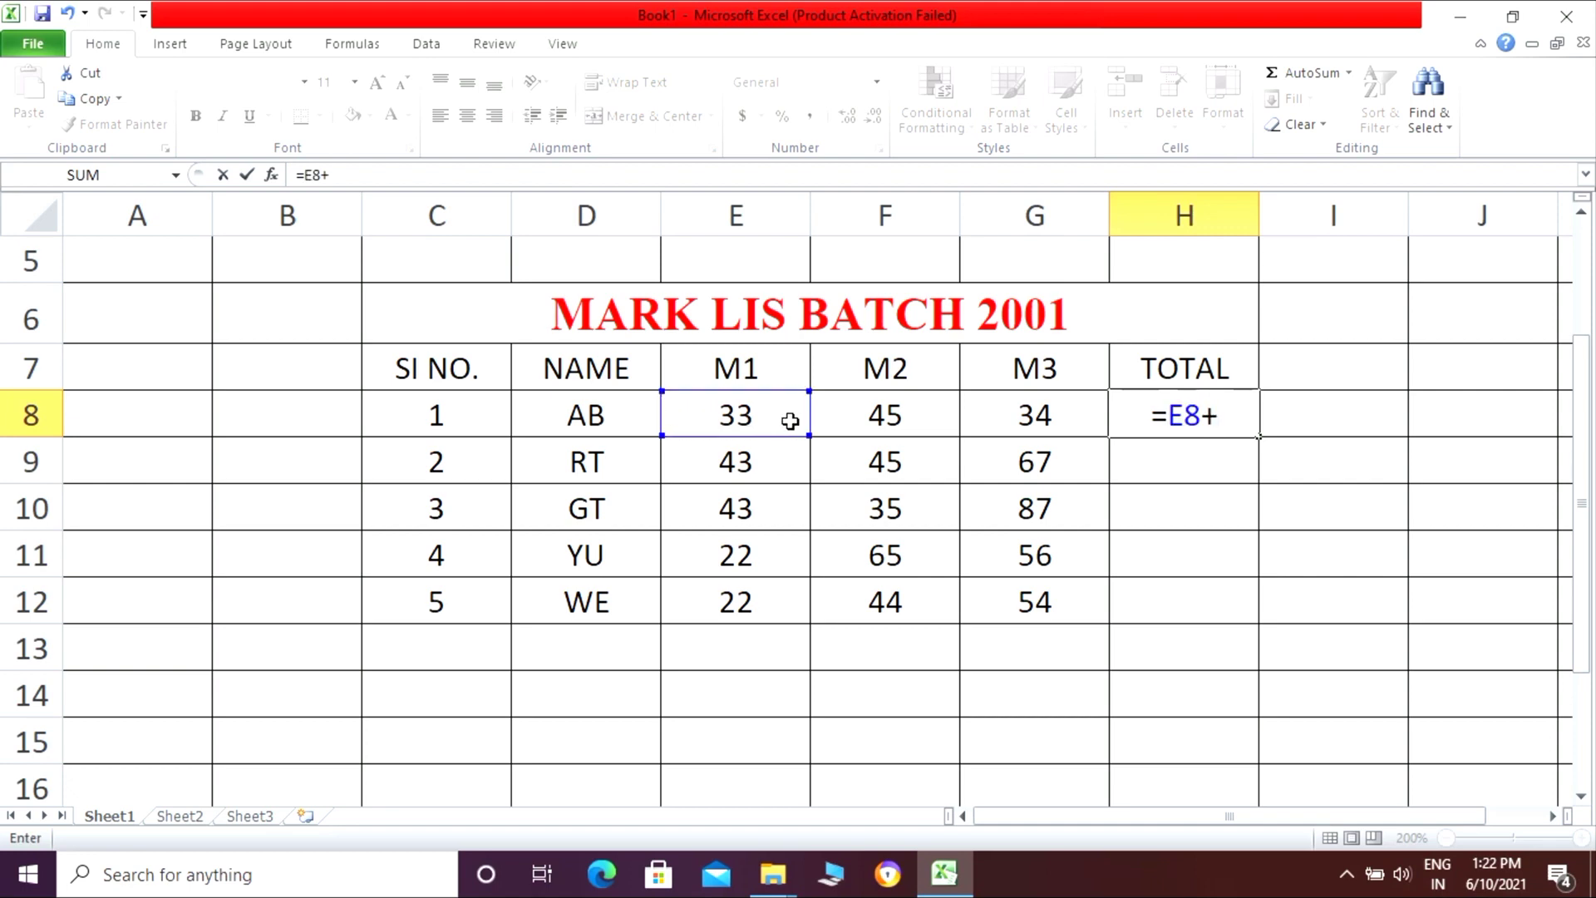
left_click(865, 424)
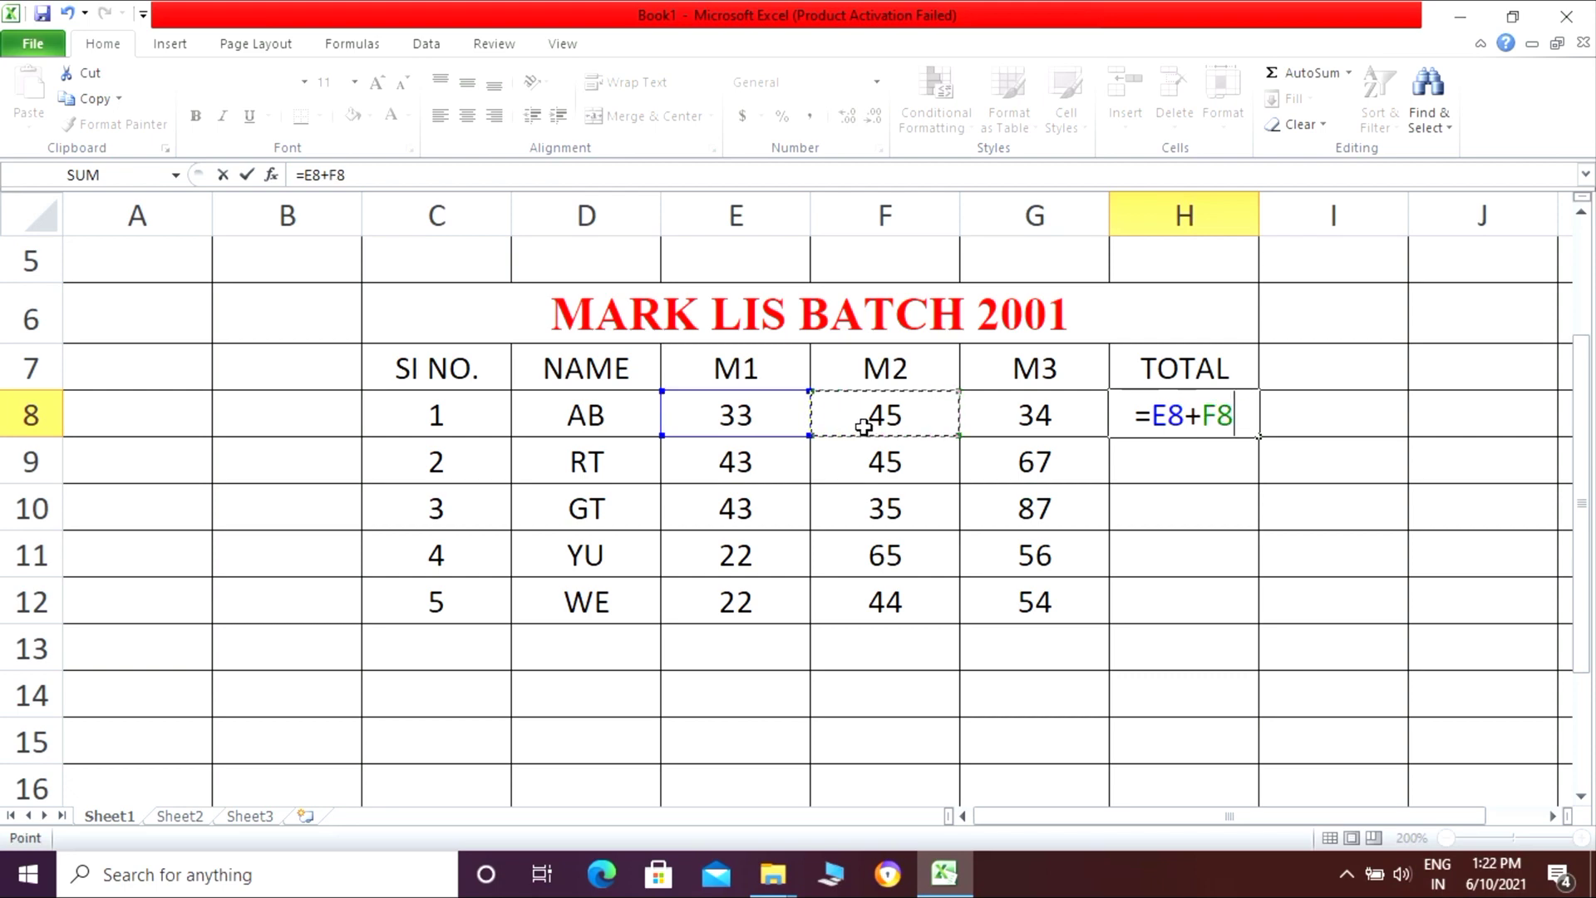
type("+")
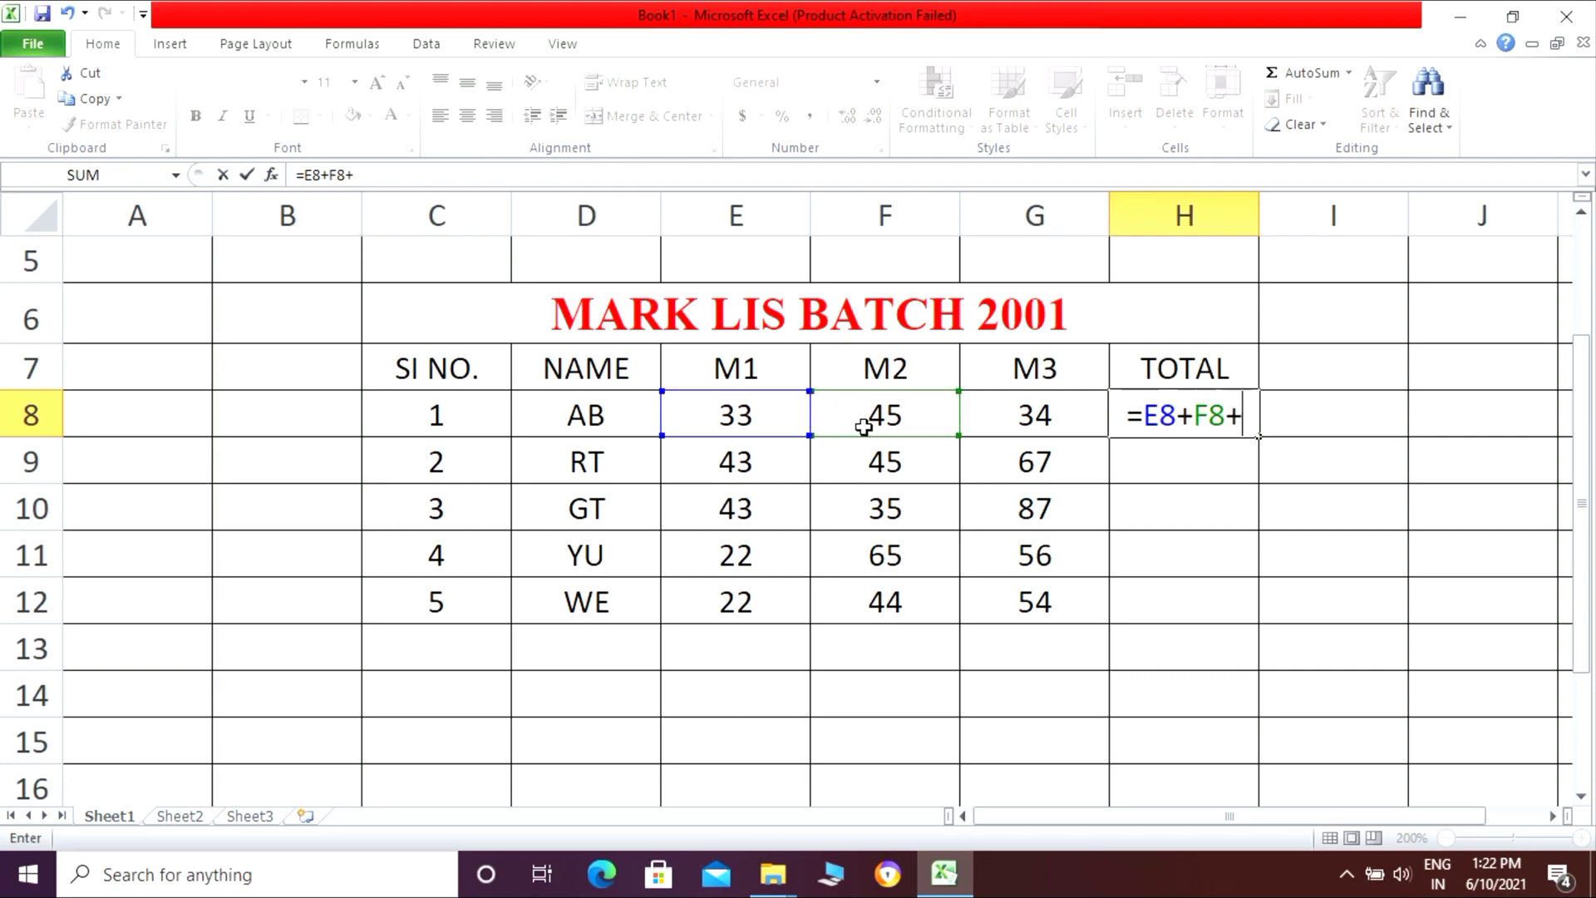
left_click(1062, 405)
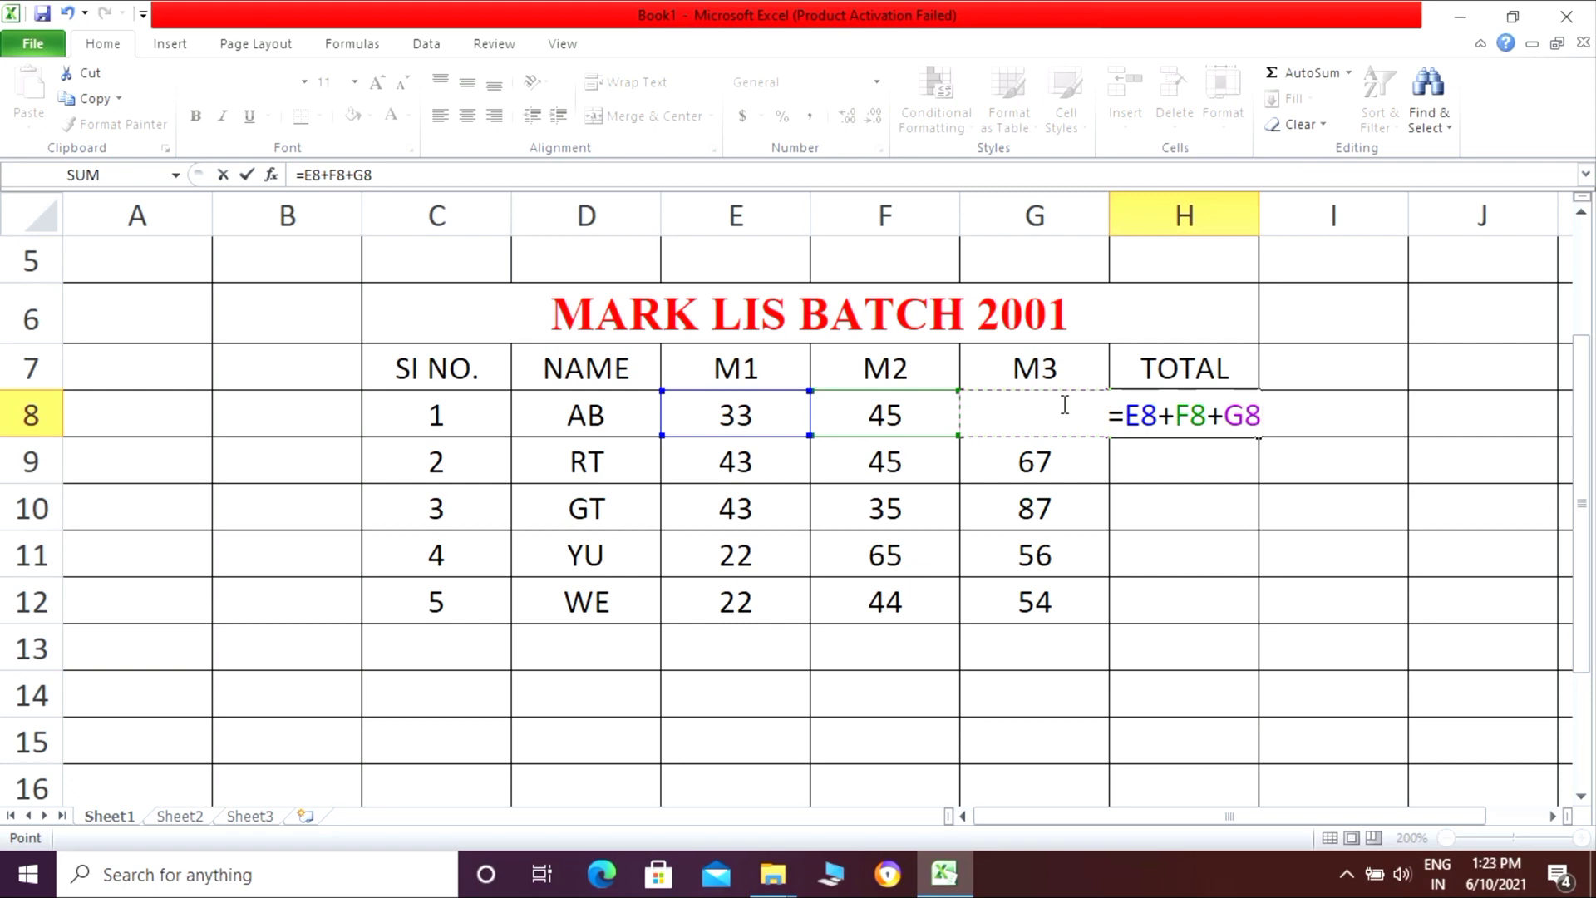
key("Return")
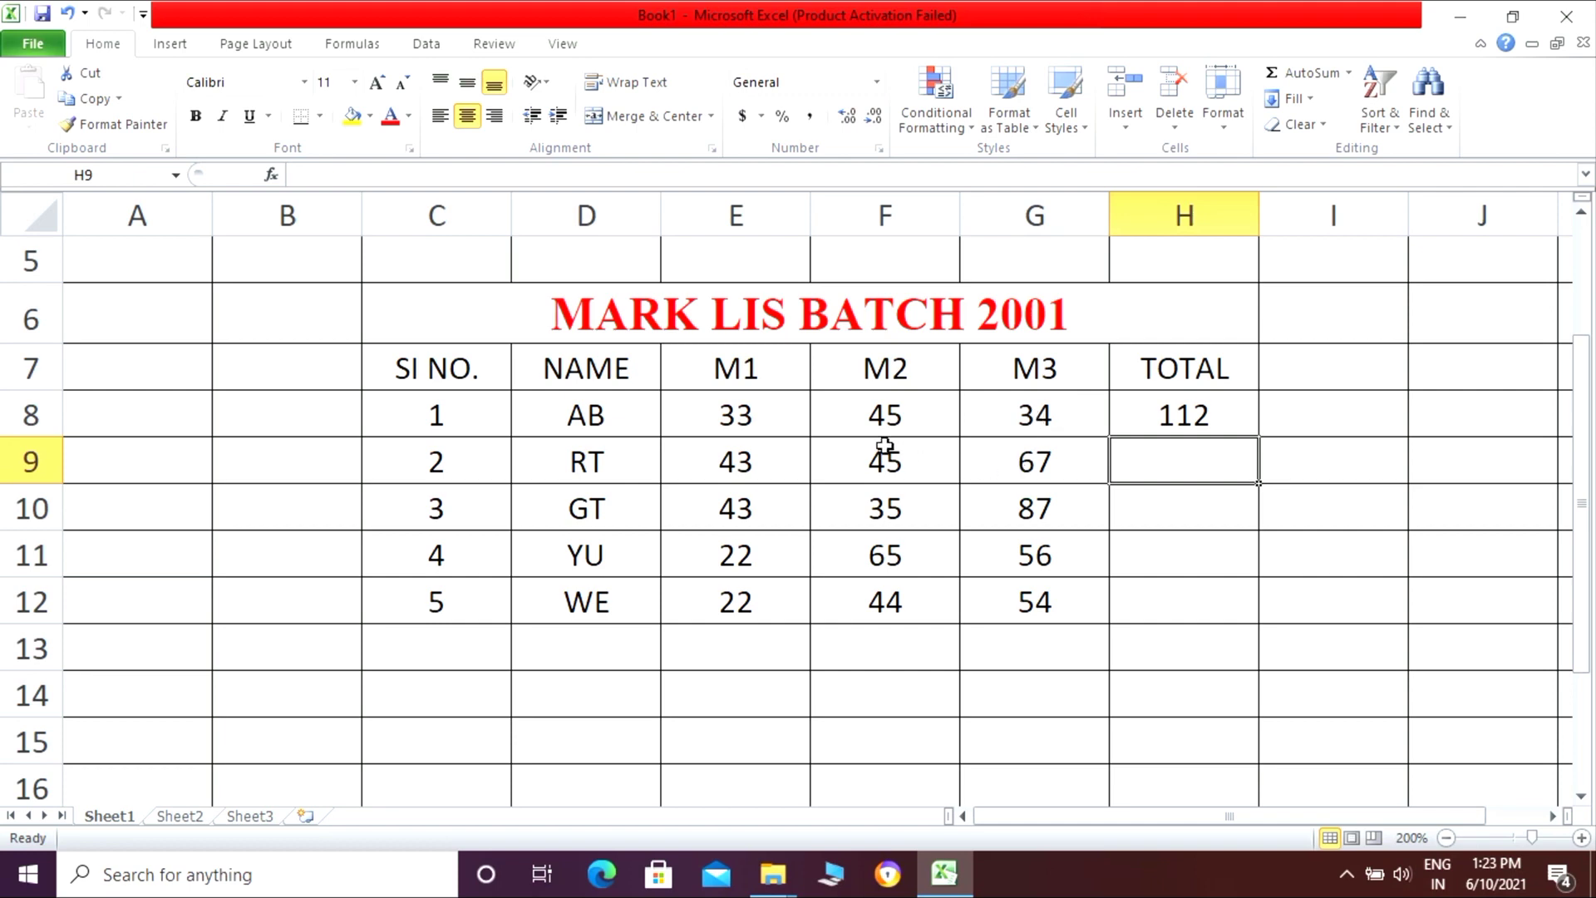
- Examine the M1, M2 and M3 marks of the first three students, row by row, in cells E8 to G10
left_click(782, 421)
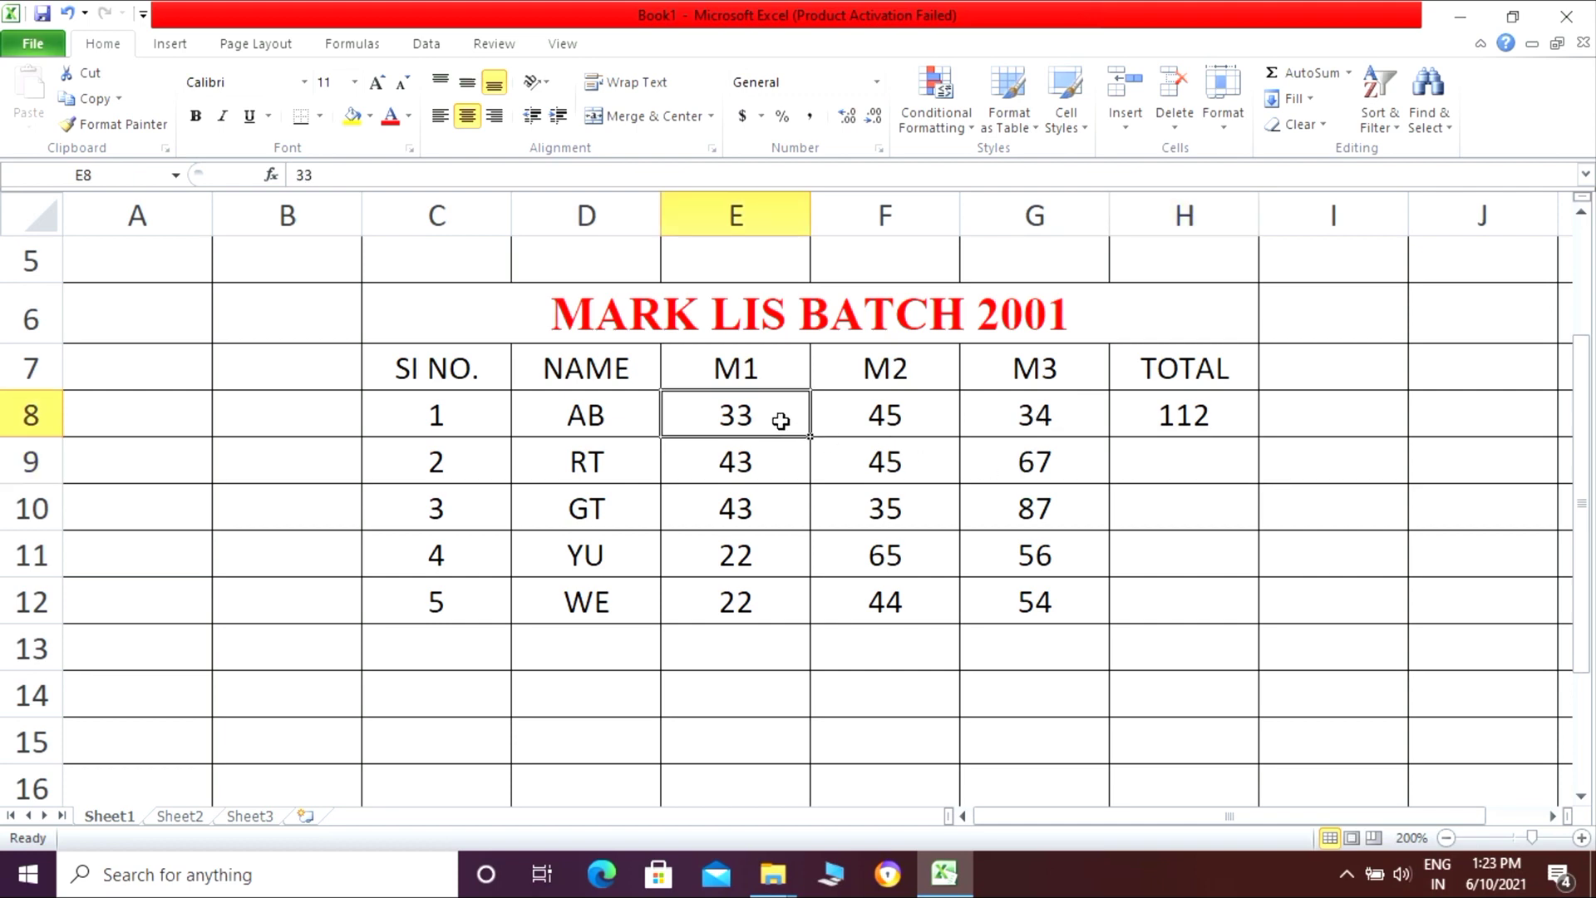
left_click(856, 416)
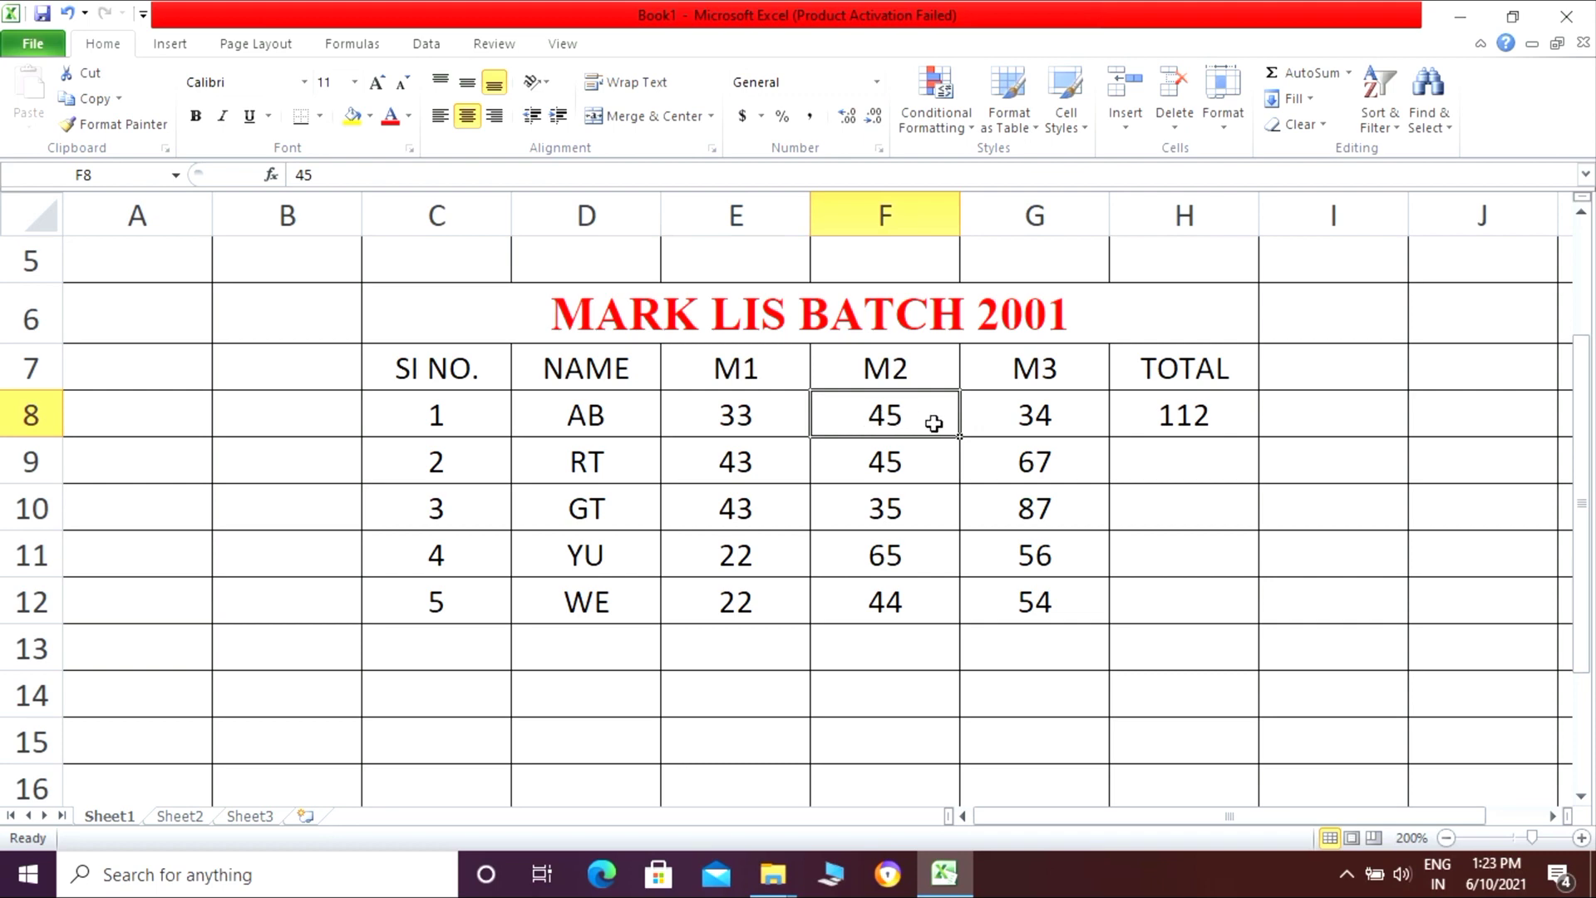
left_click(1036, 411)
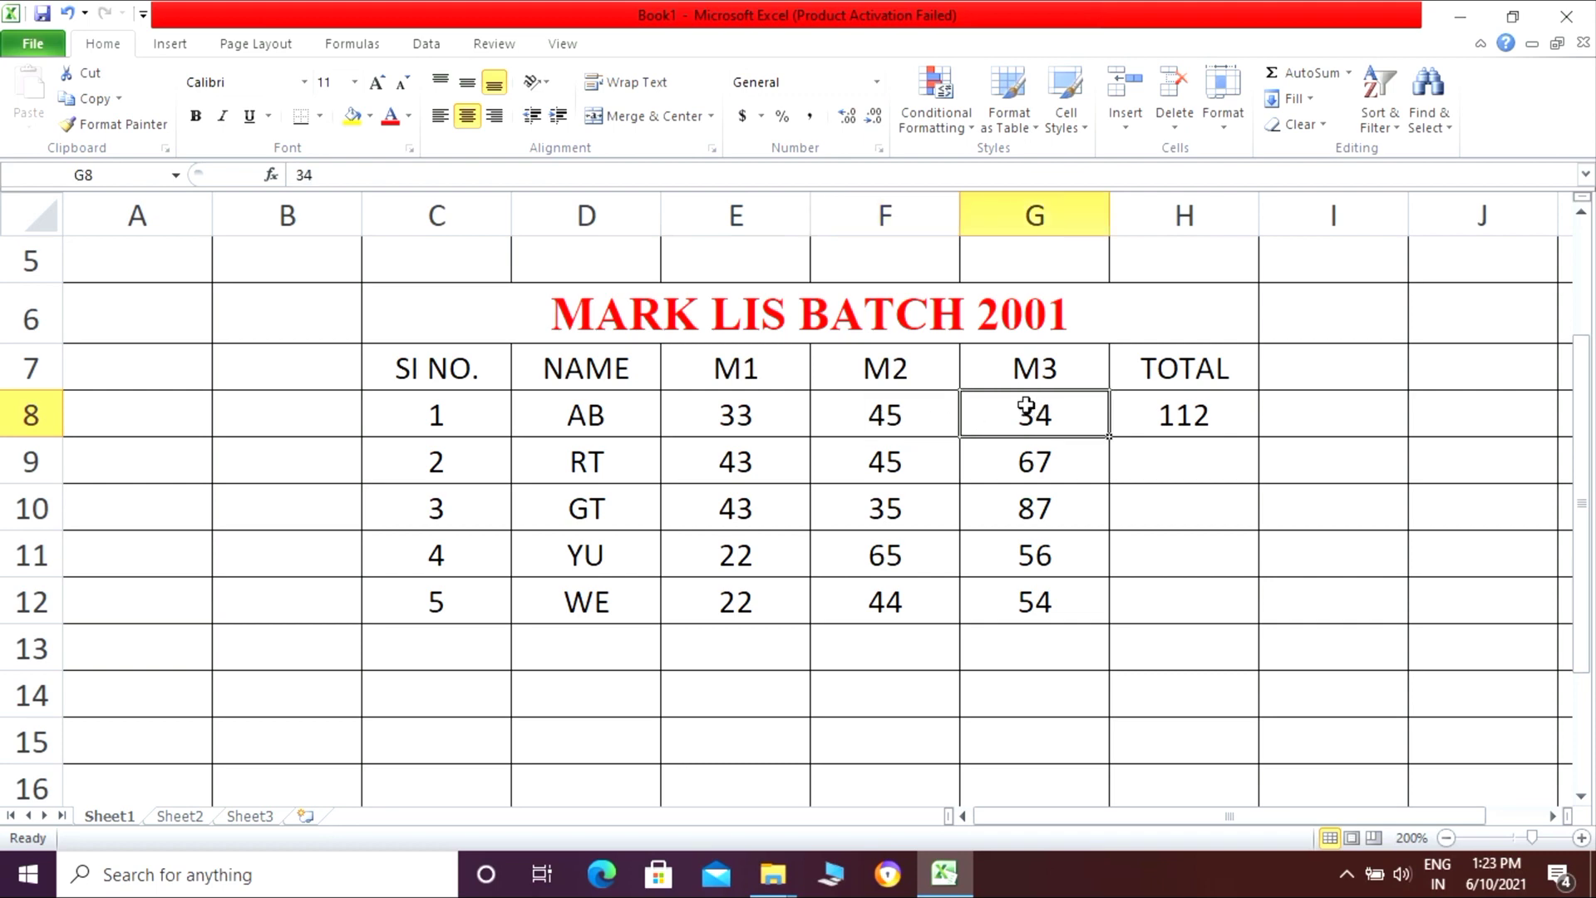
left_click(757, 456)
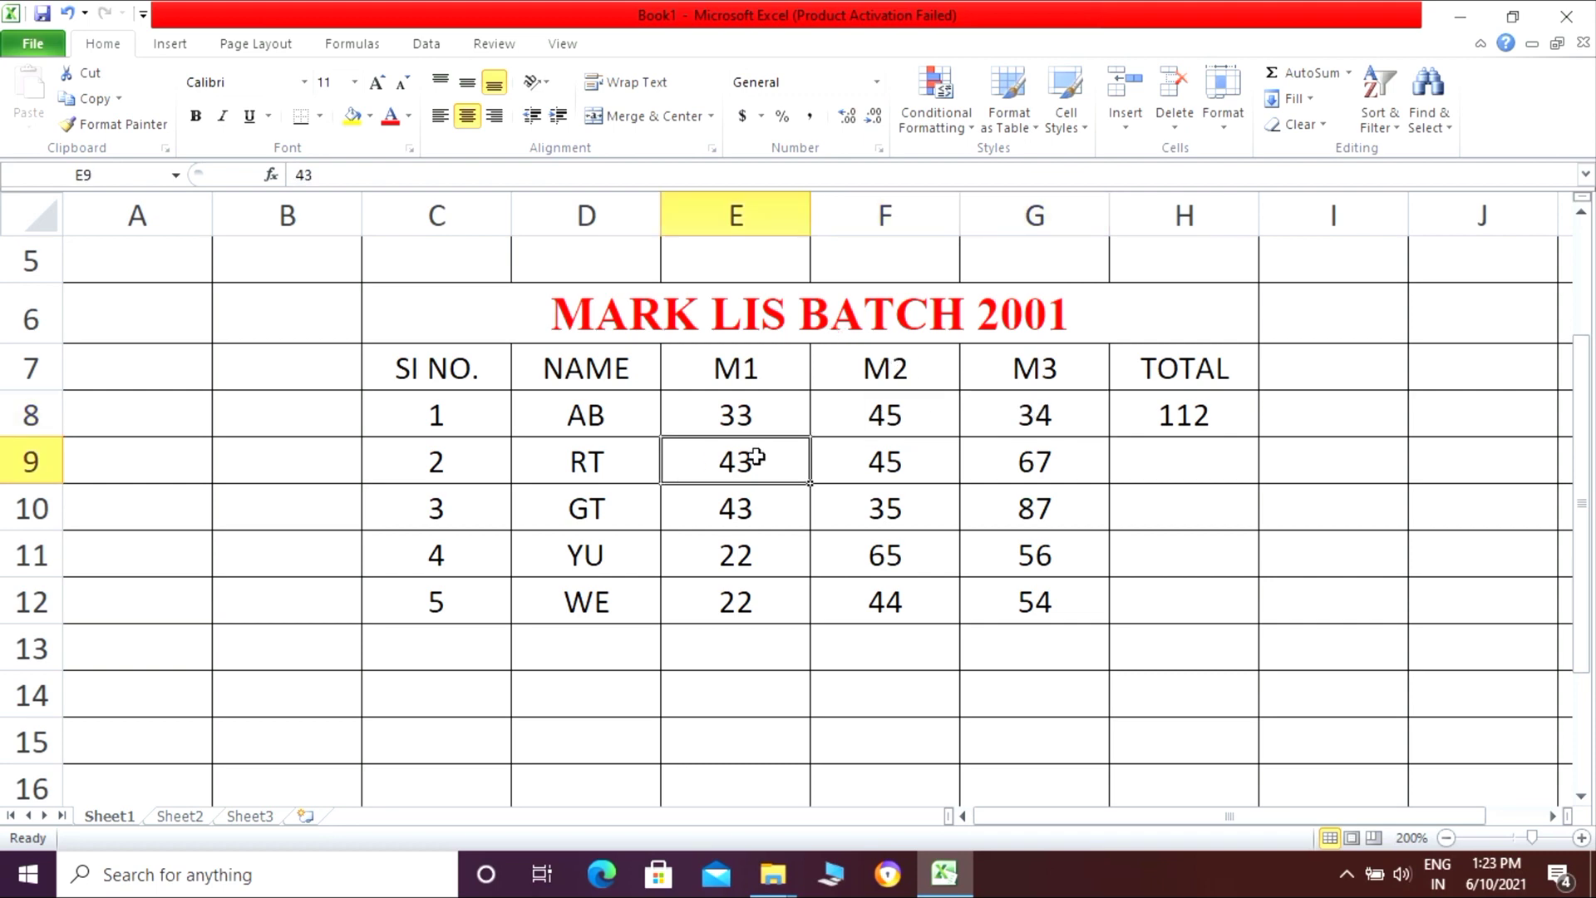
left_click(895, 460)
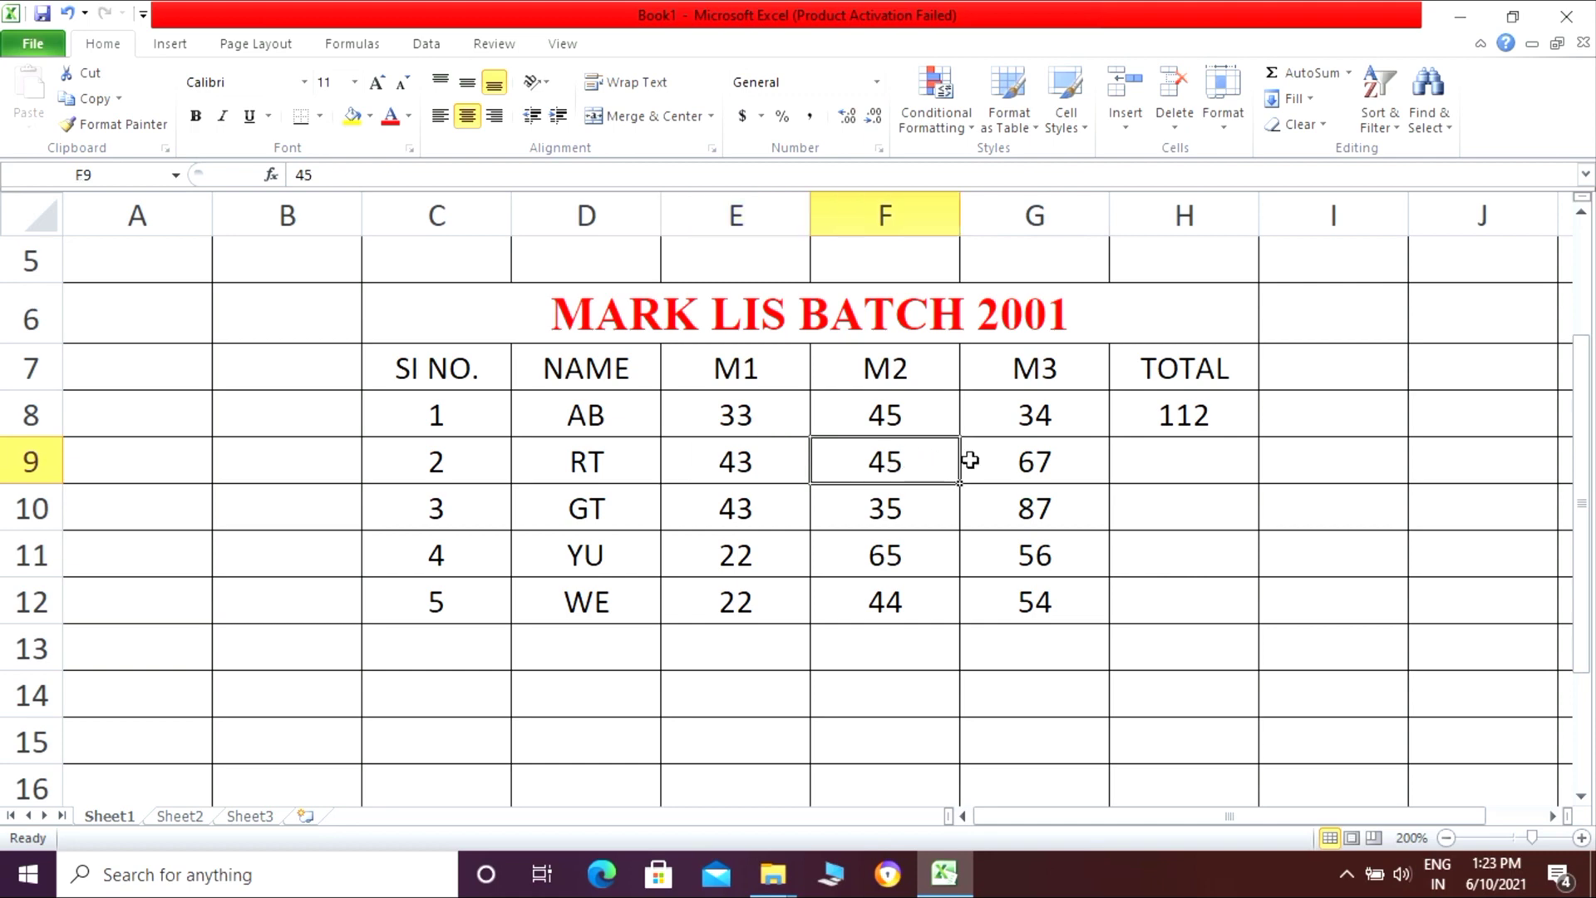
left_click(998, 459)
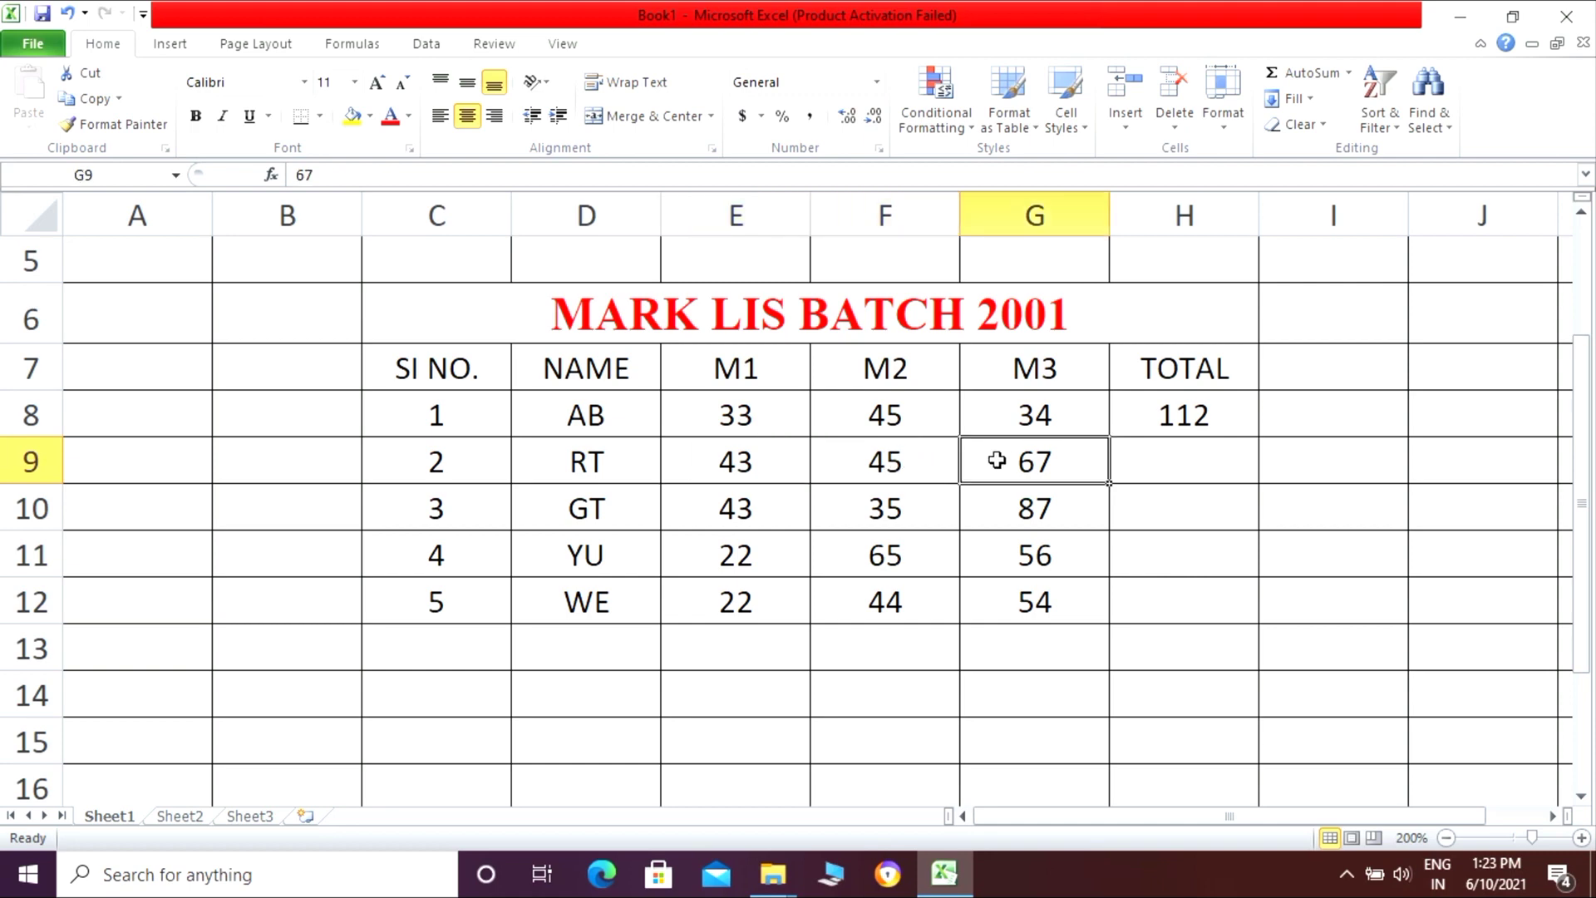
left_click(785, 513)
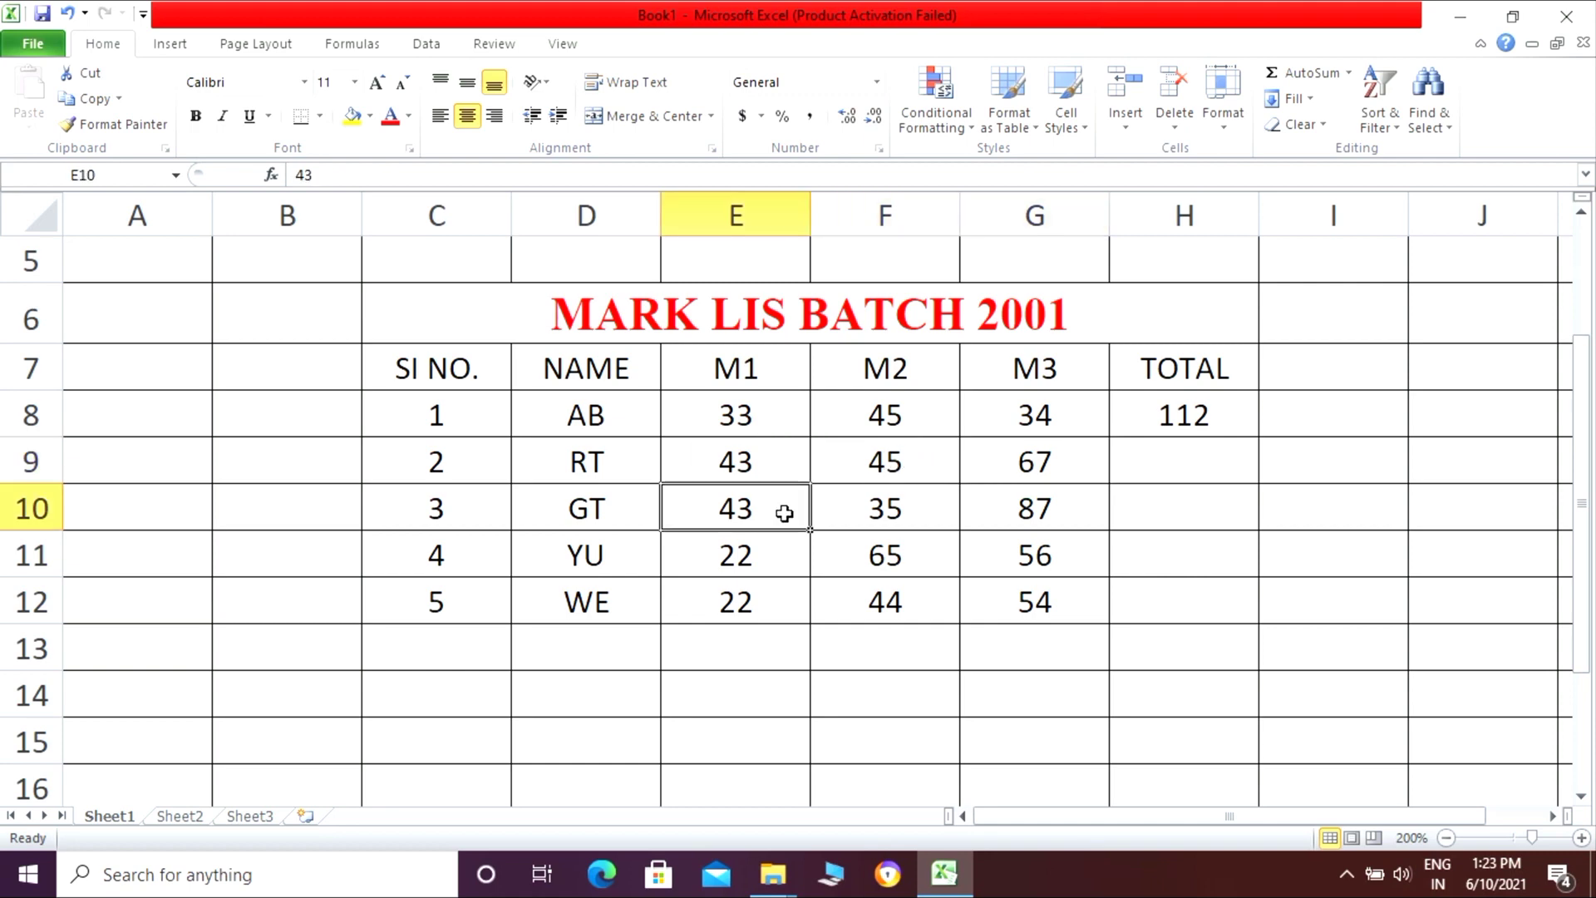
left_click(874, 520)
left_click(989, 519)
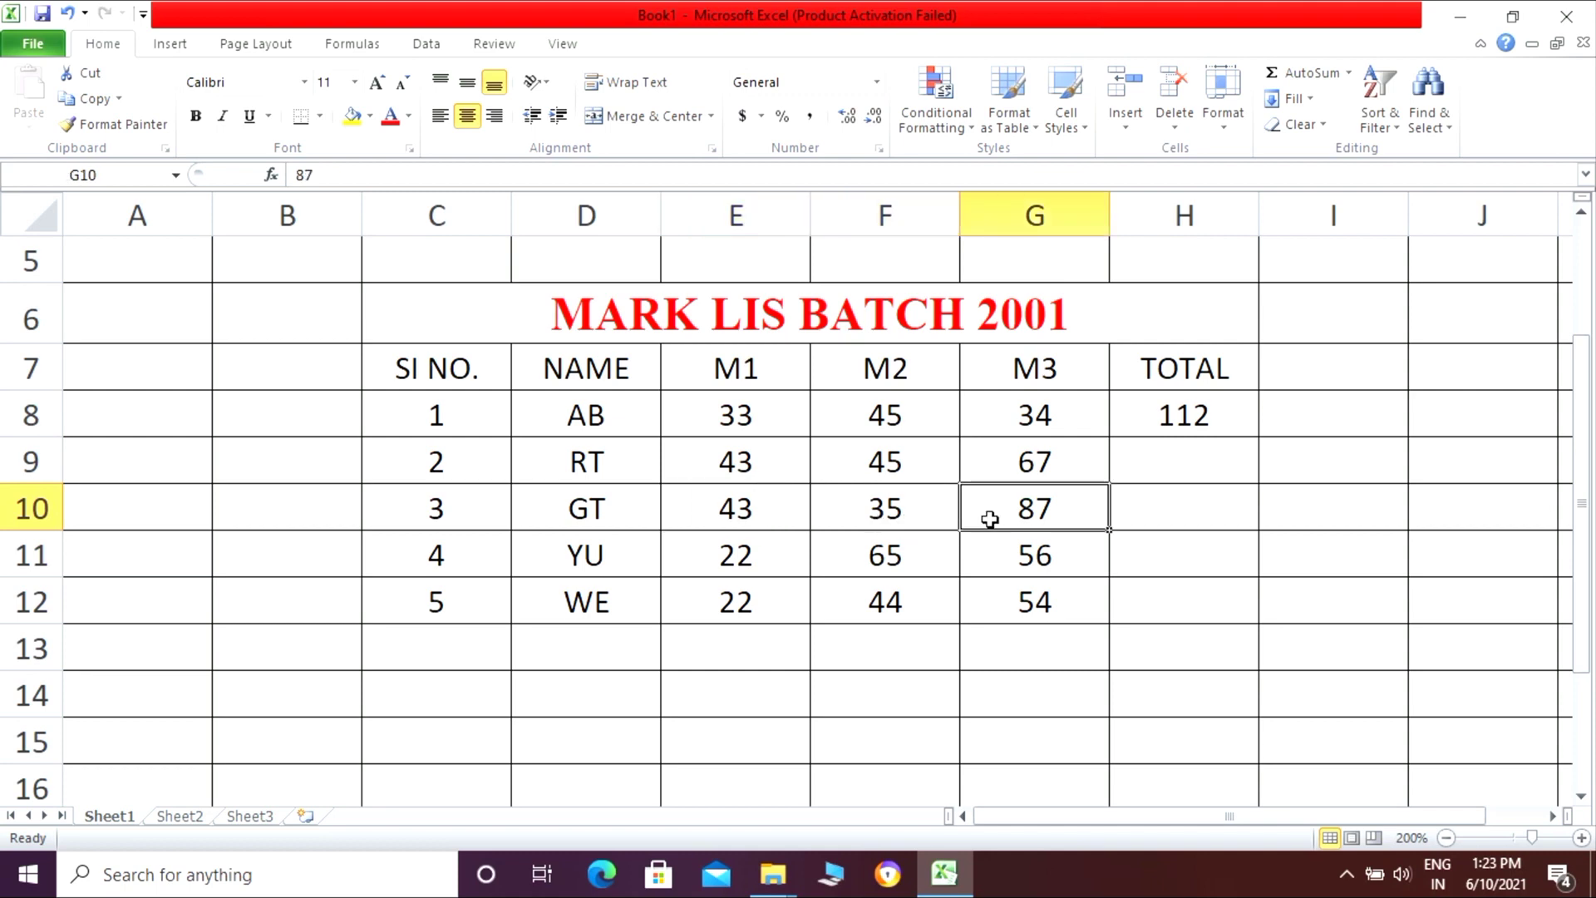
- Autofill the total formula from cell H8 down to H12
left_click(1194, 416)
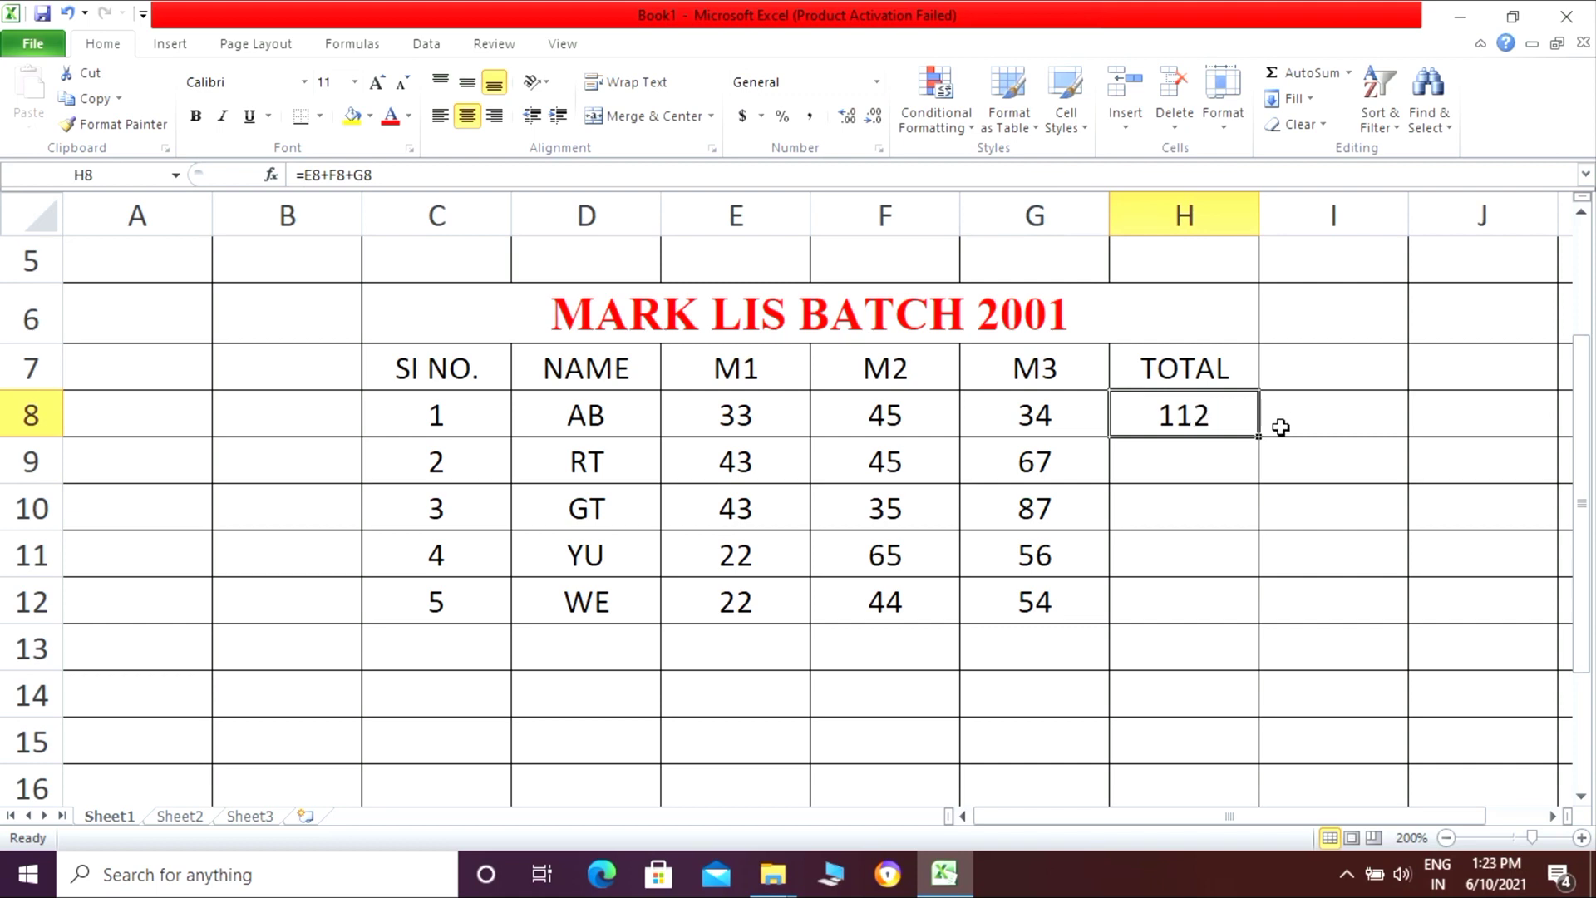
left_click_drag(1263, 436, 1228, 606)
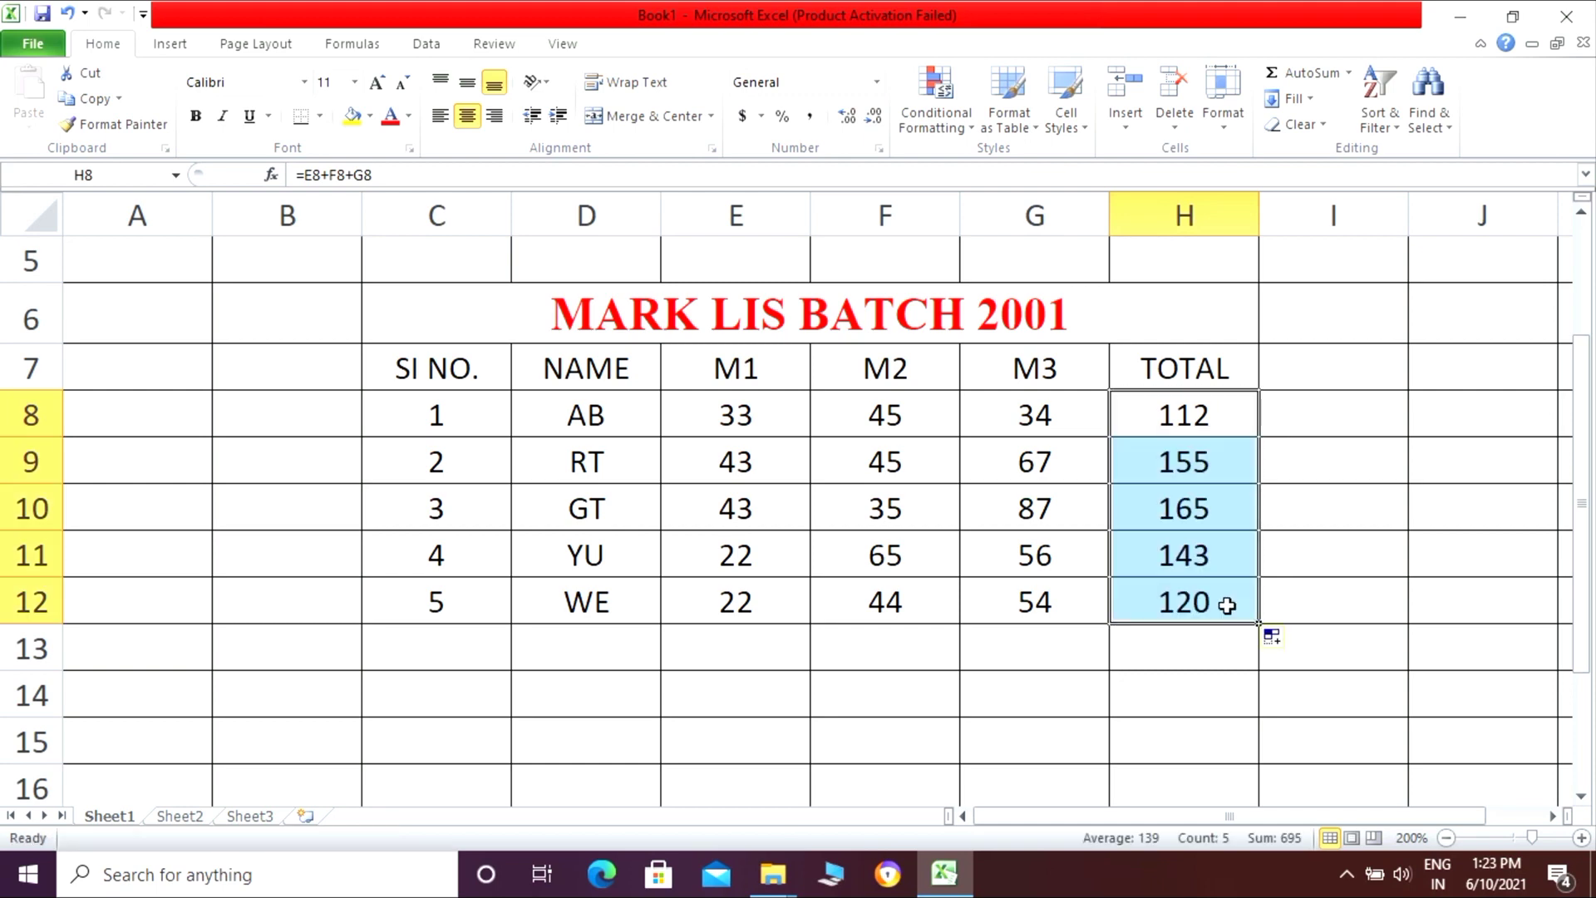
left_click(1159, 679)
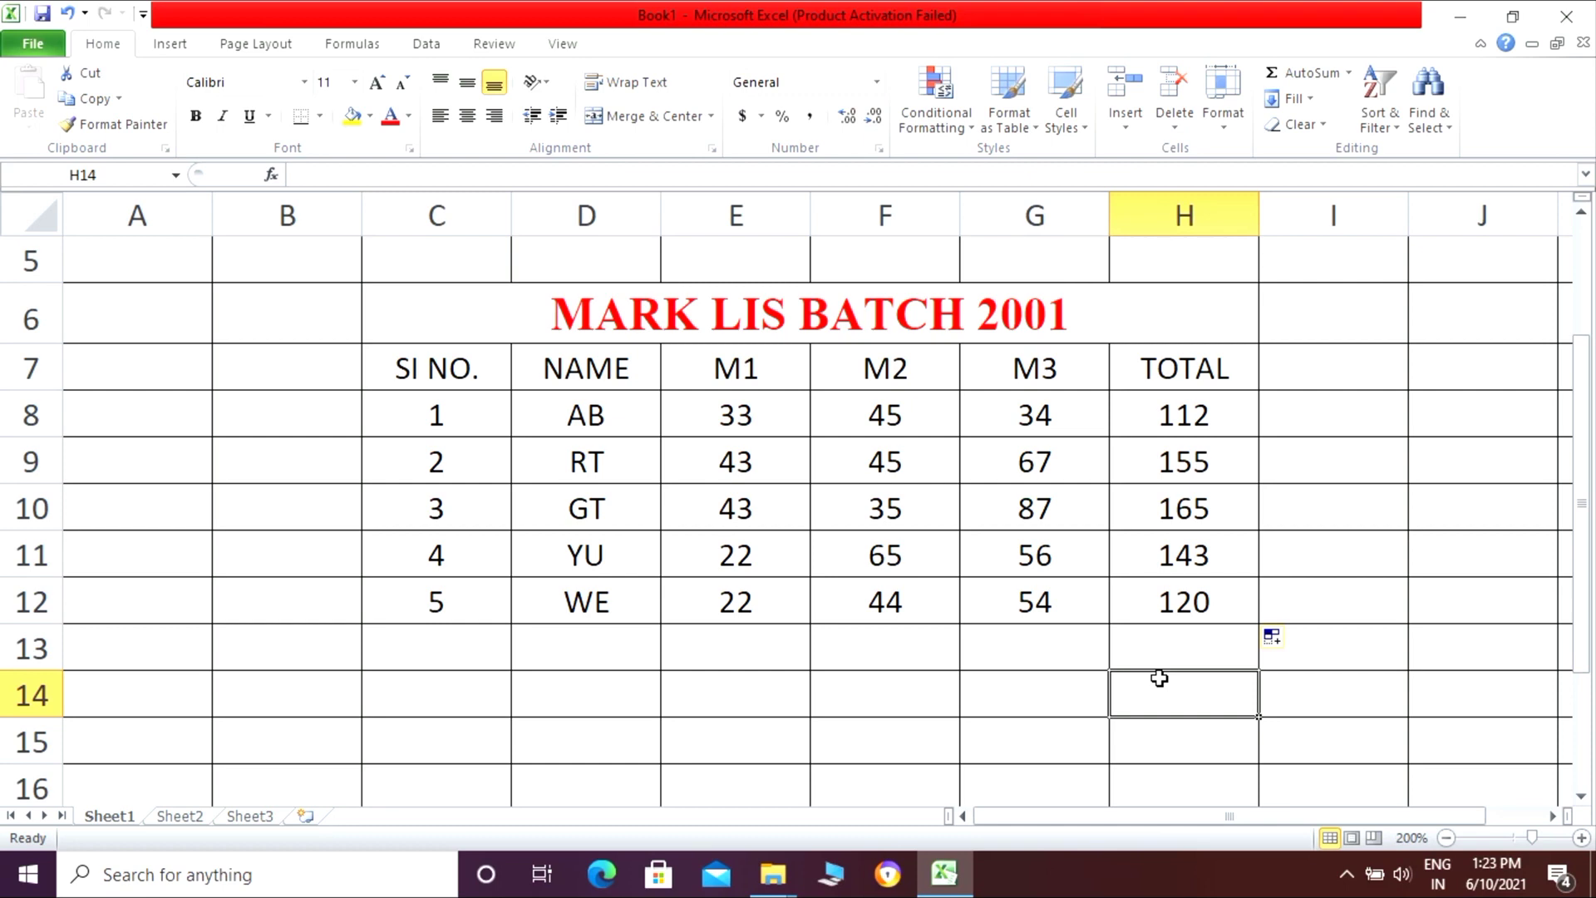
- Check the copied total formulas in cells H9 and H11
left_click(1203, 466)
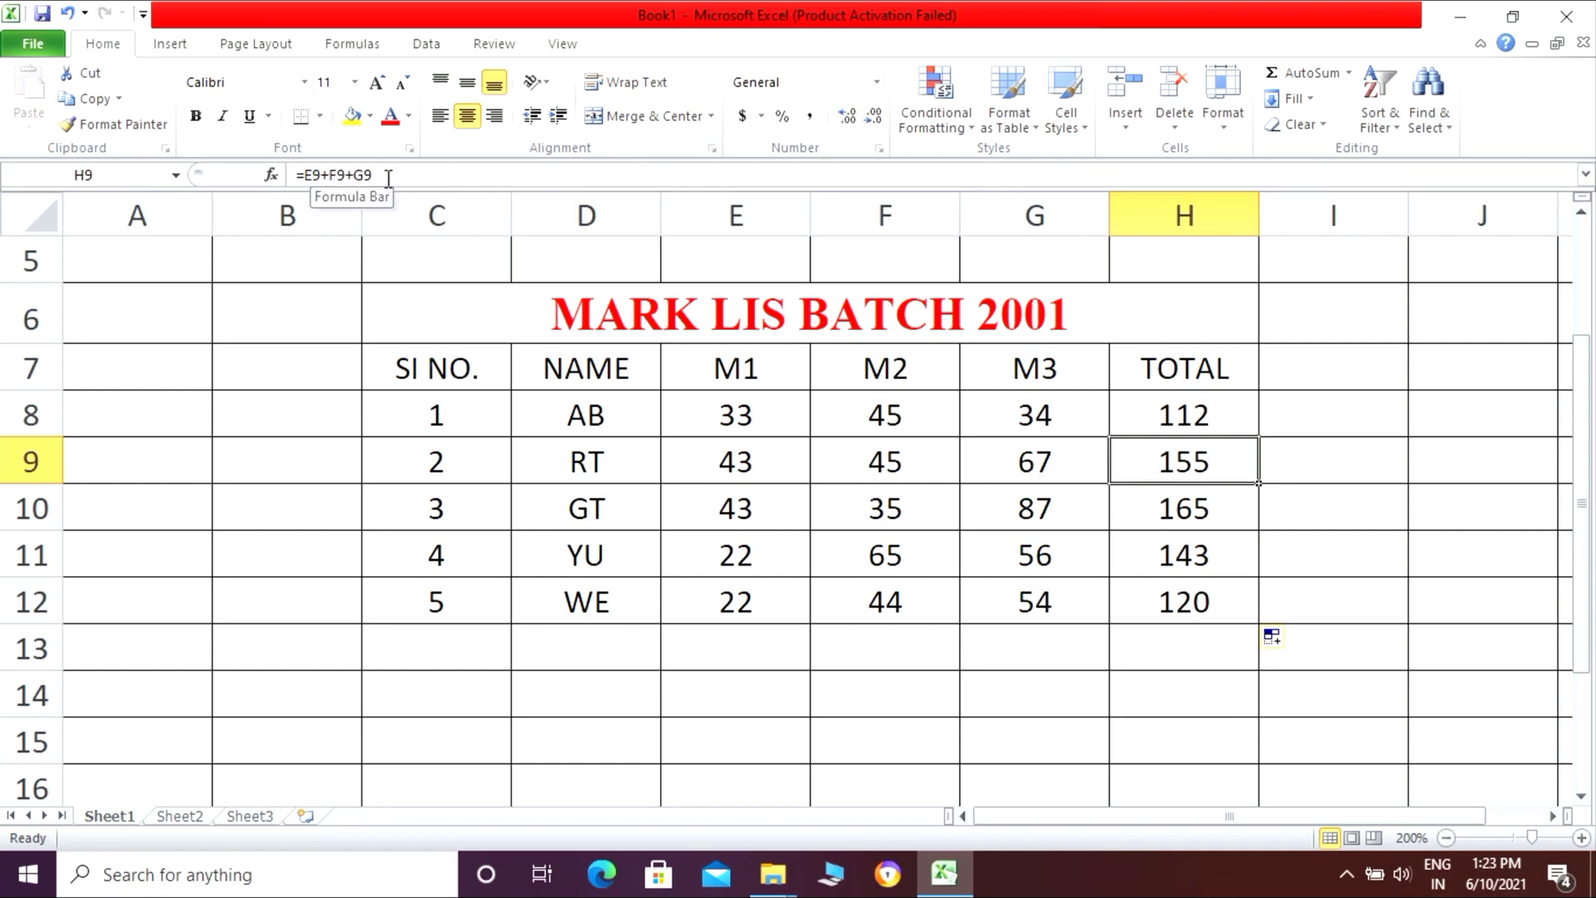
left_click(1224, 544)
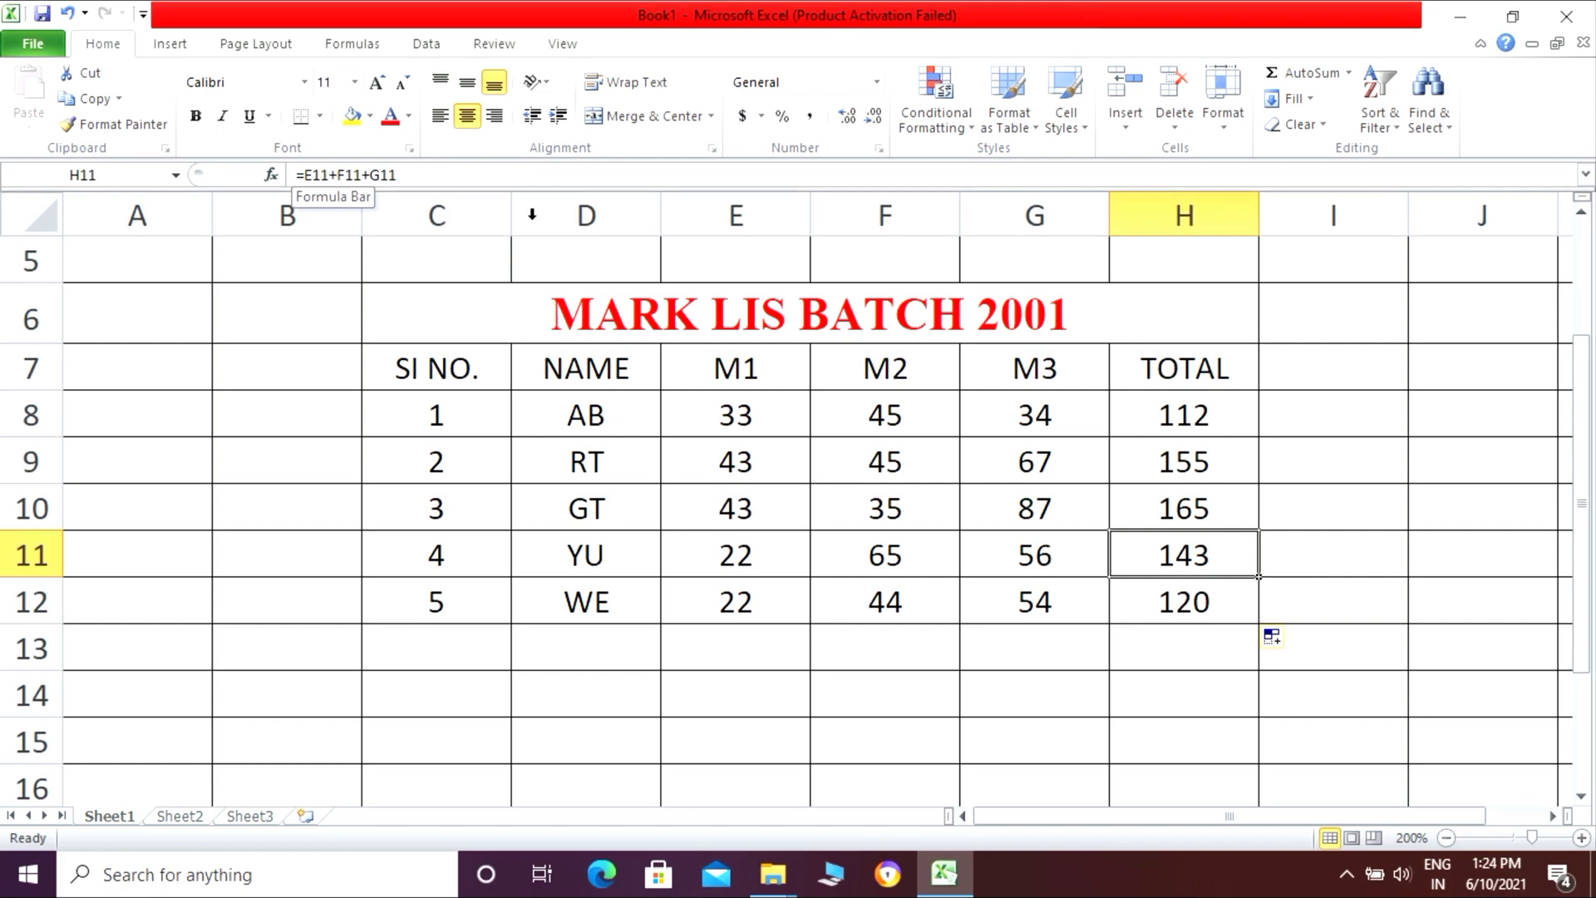
left_click(680, 647)
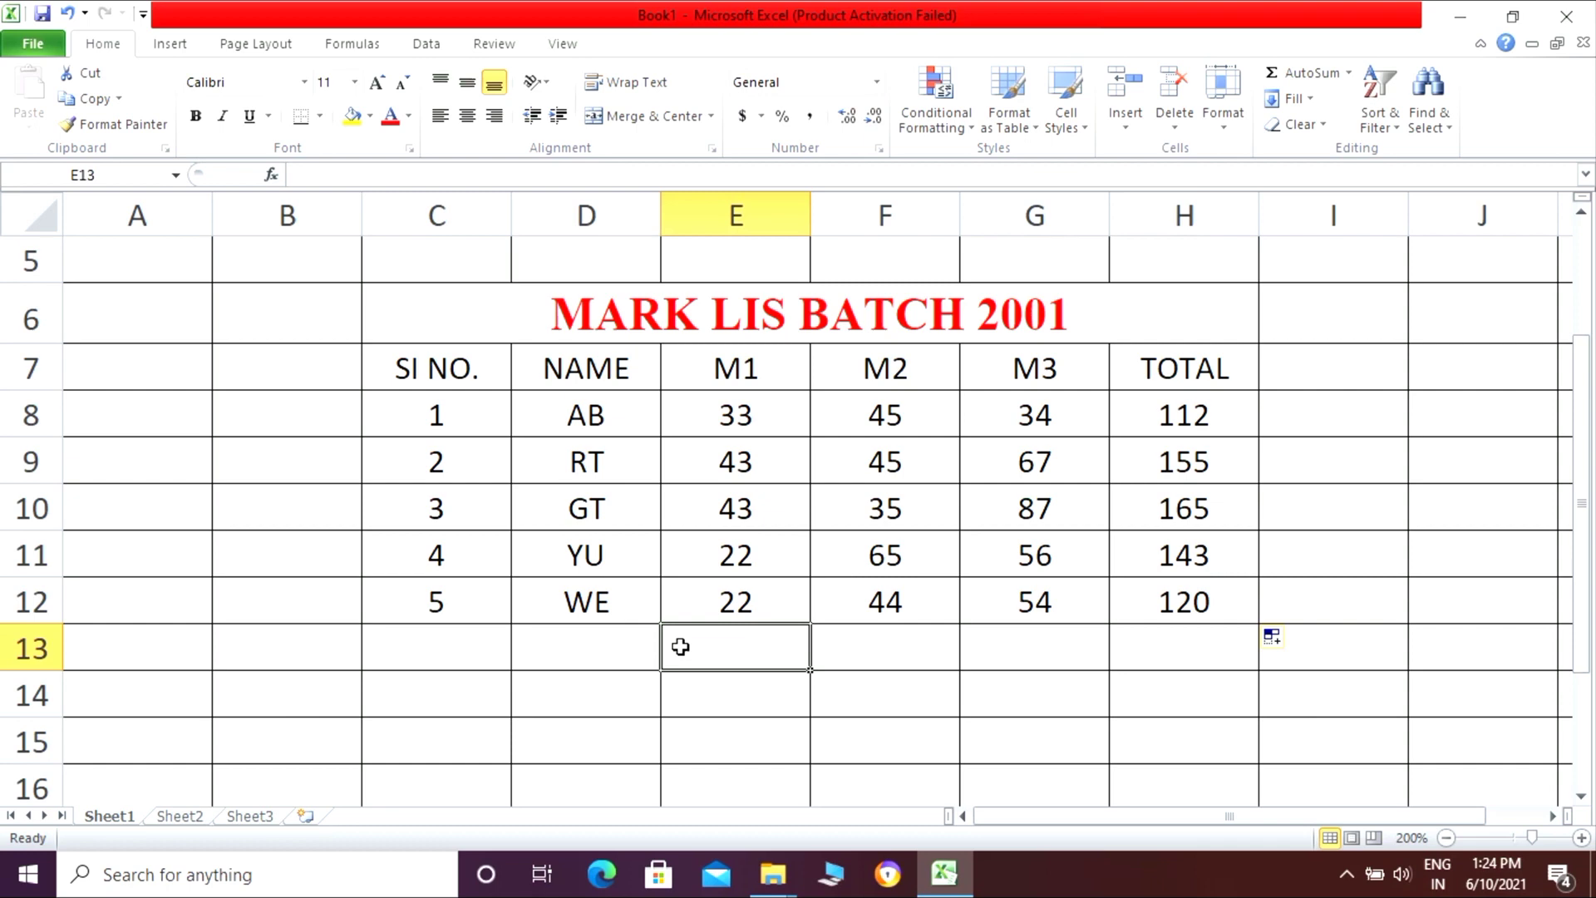
- Apply a Thick Box Border around the whole mark list, cells C6 to H12
left_click(467, 333)
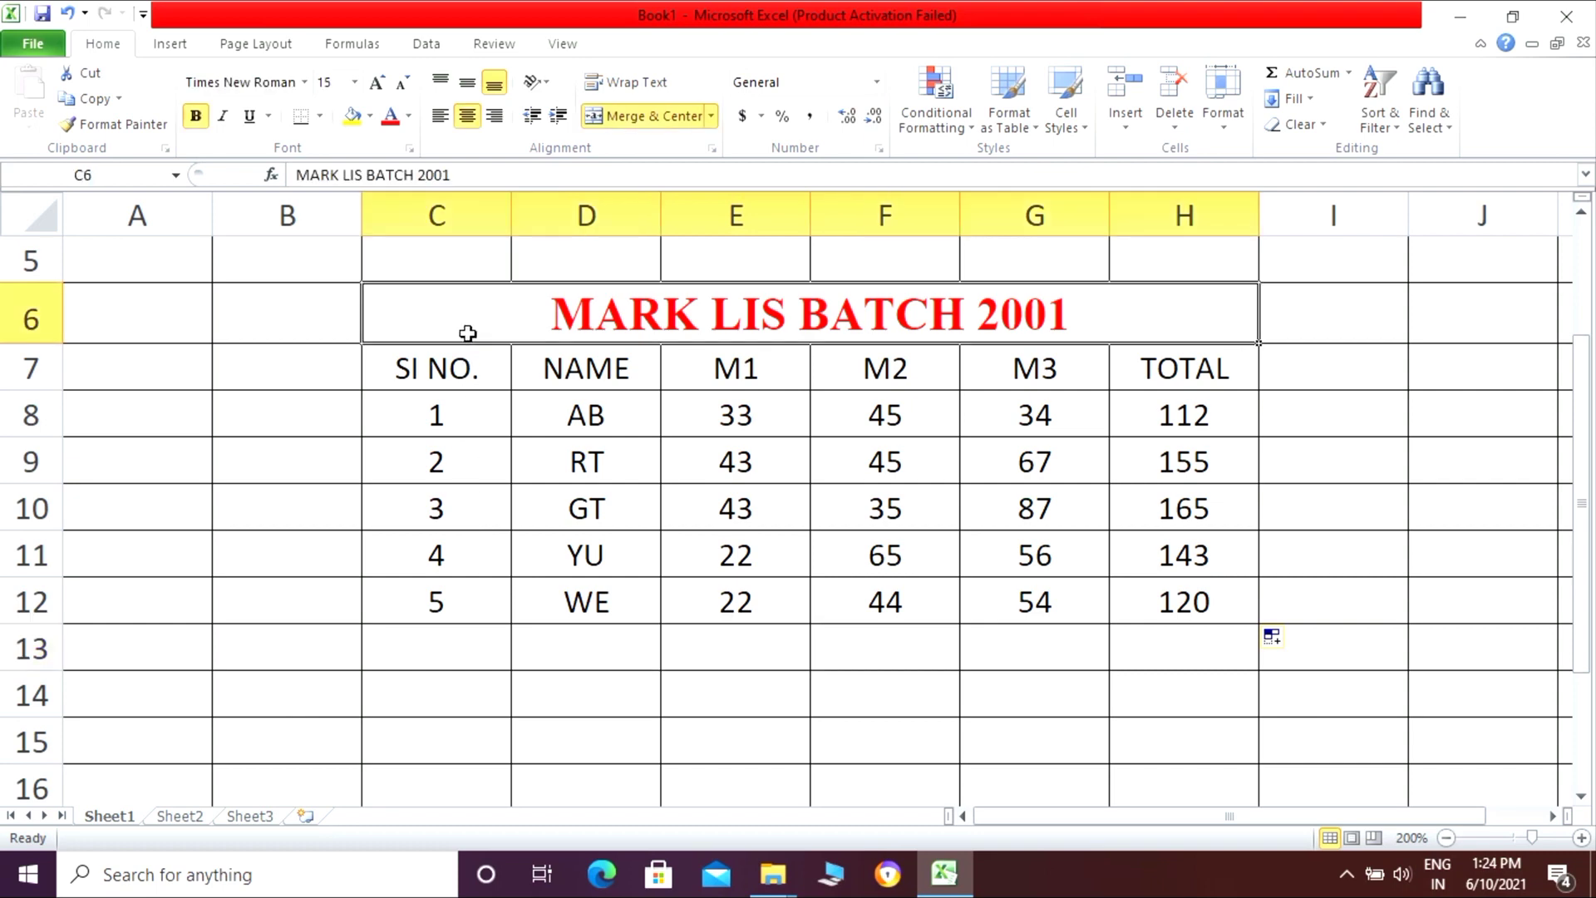
left_click_drag(467, 334, 626, 581)
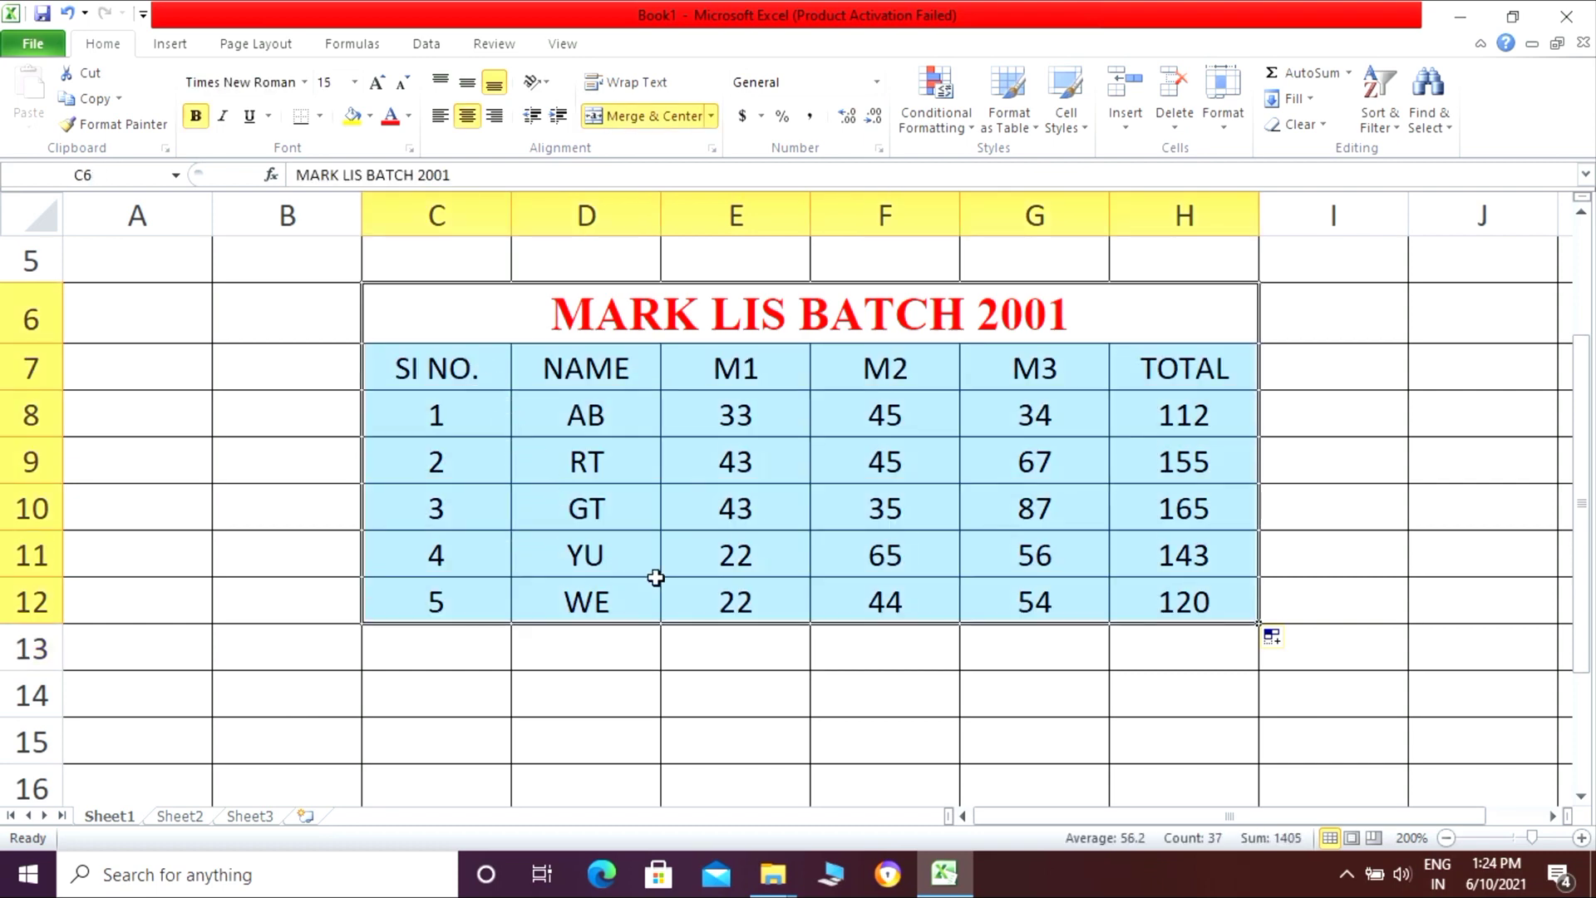
right_click(829, 564)
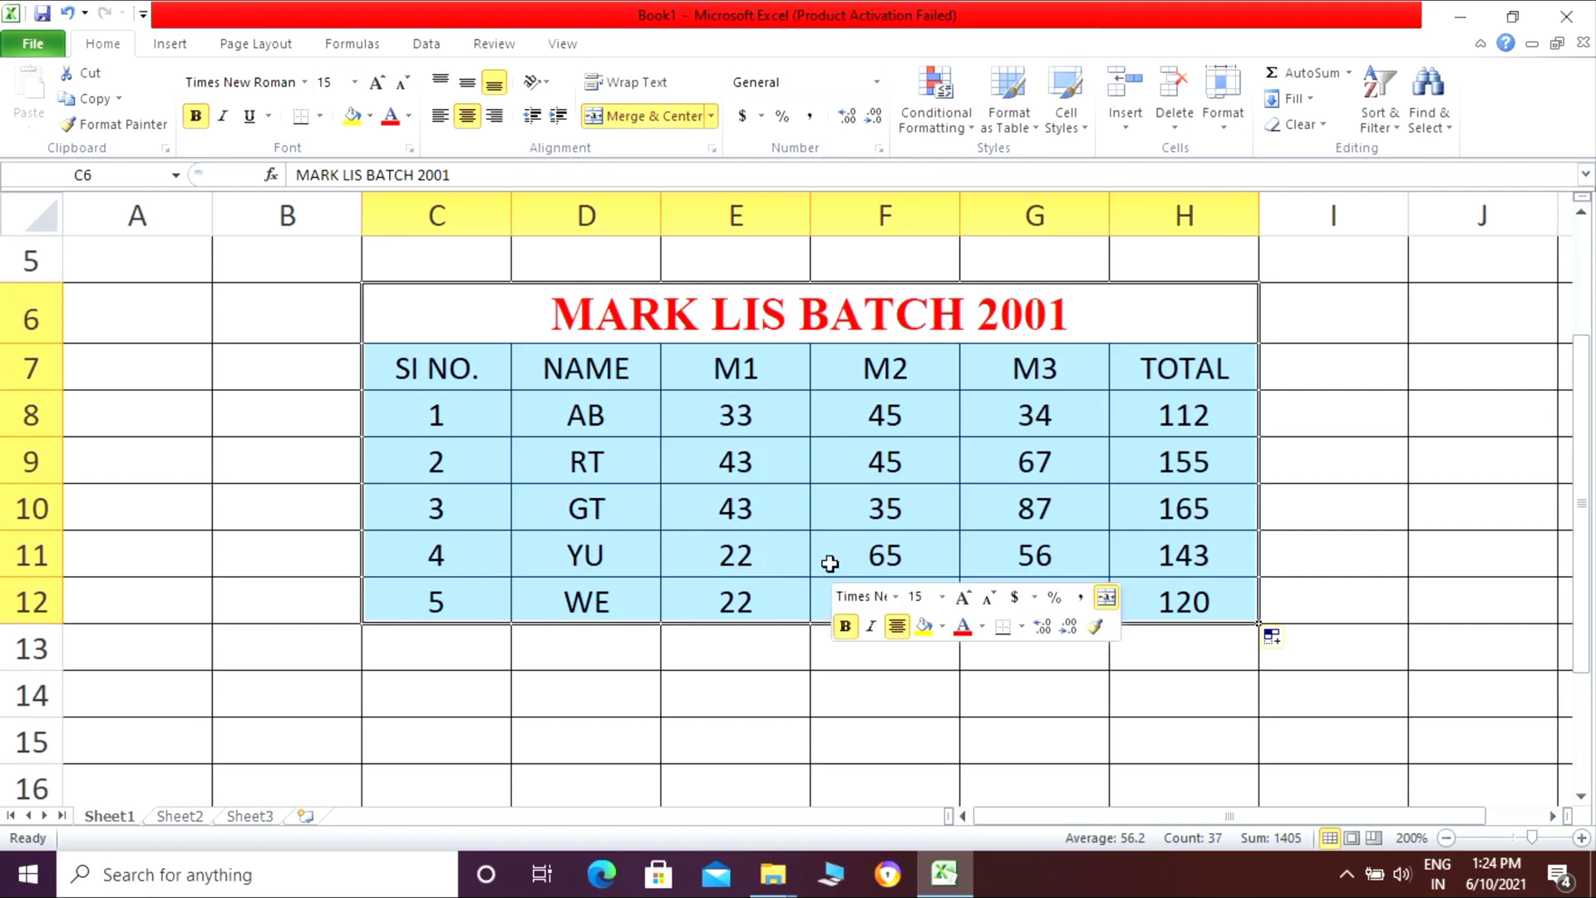
left_click(1022, 629)
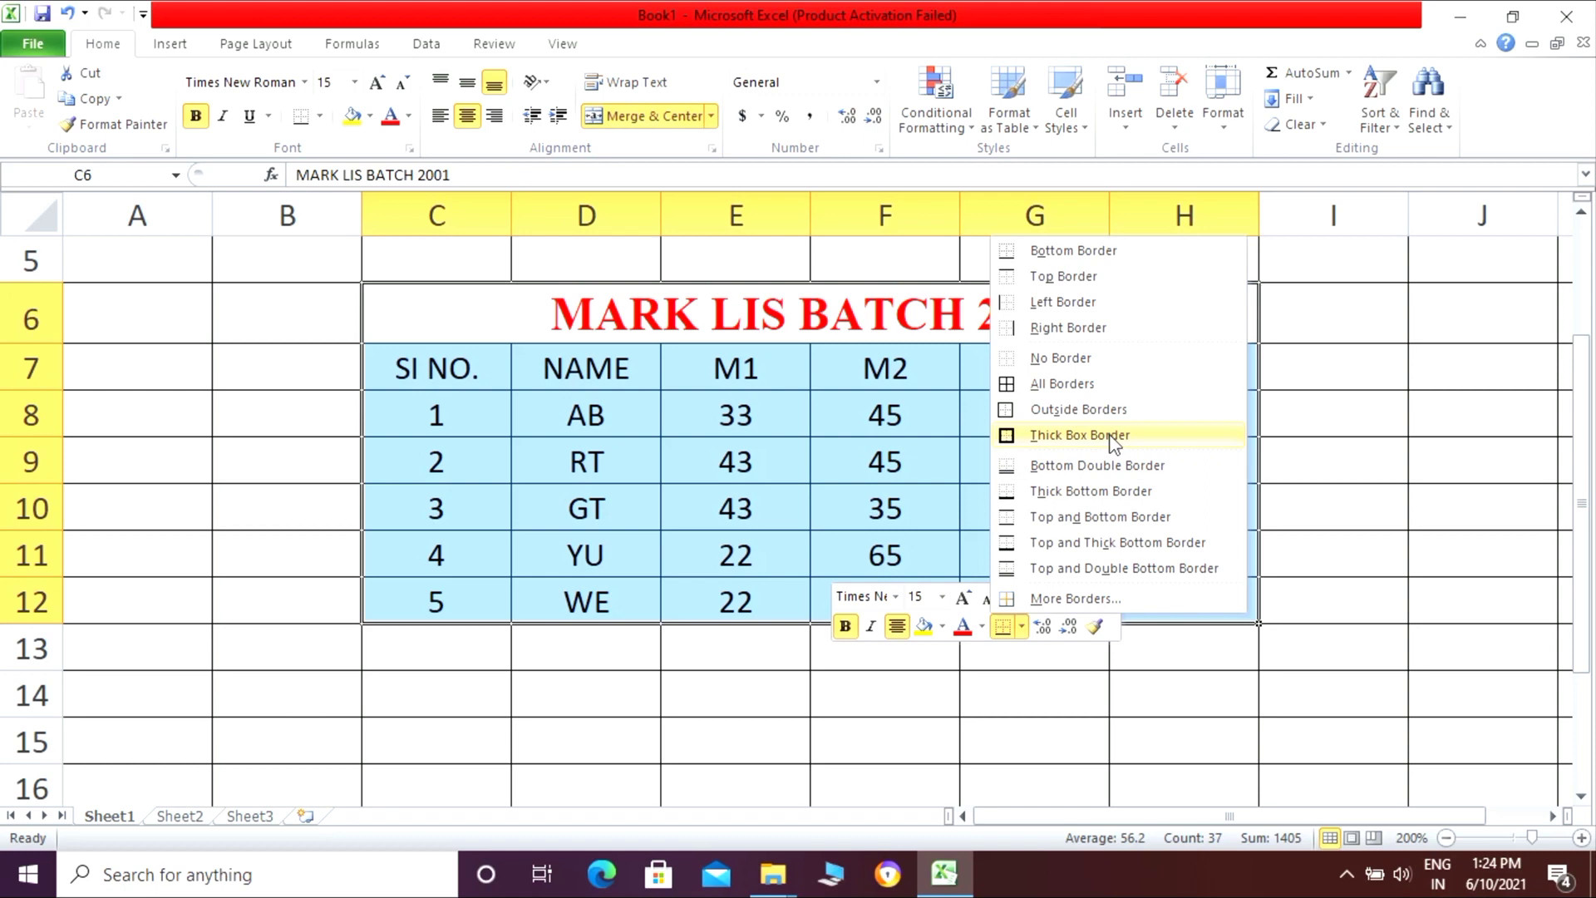
left_click(1110, 436)
left_click(1067, 728)
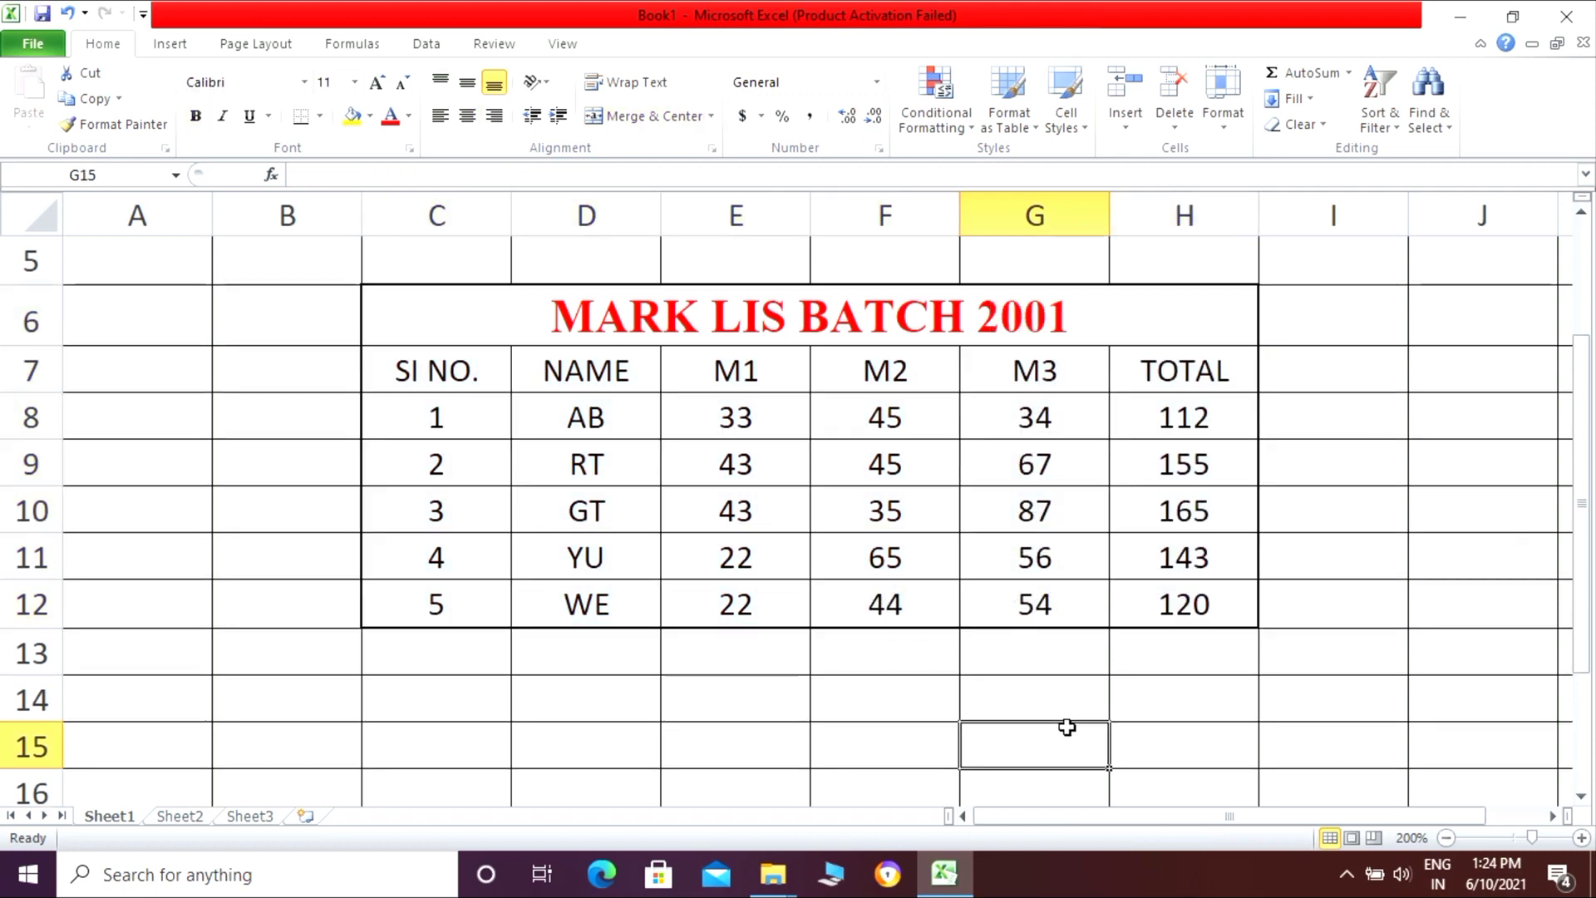